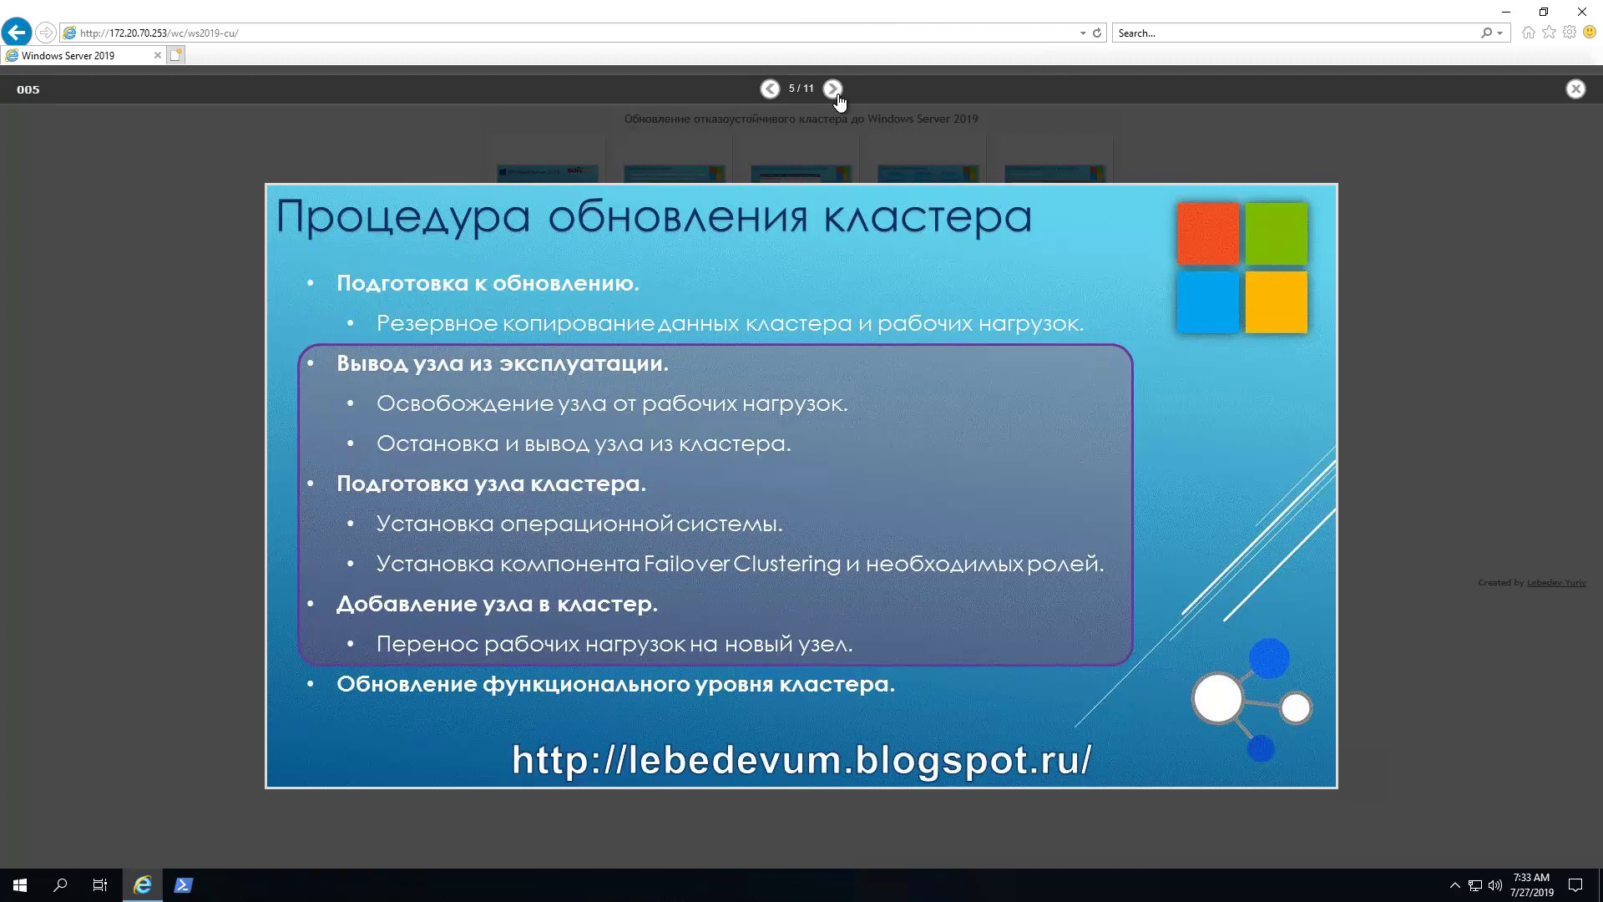
Advance the presentation to the environment slide, then switch to Remote Desktop Connection Manager and connect to node2016-01.
click(837, 96)
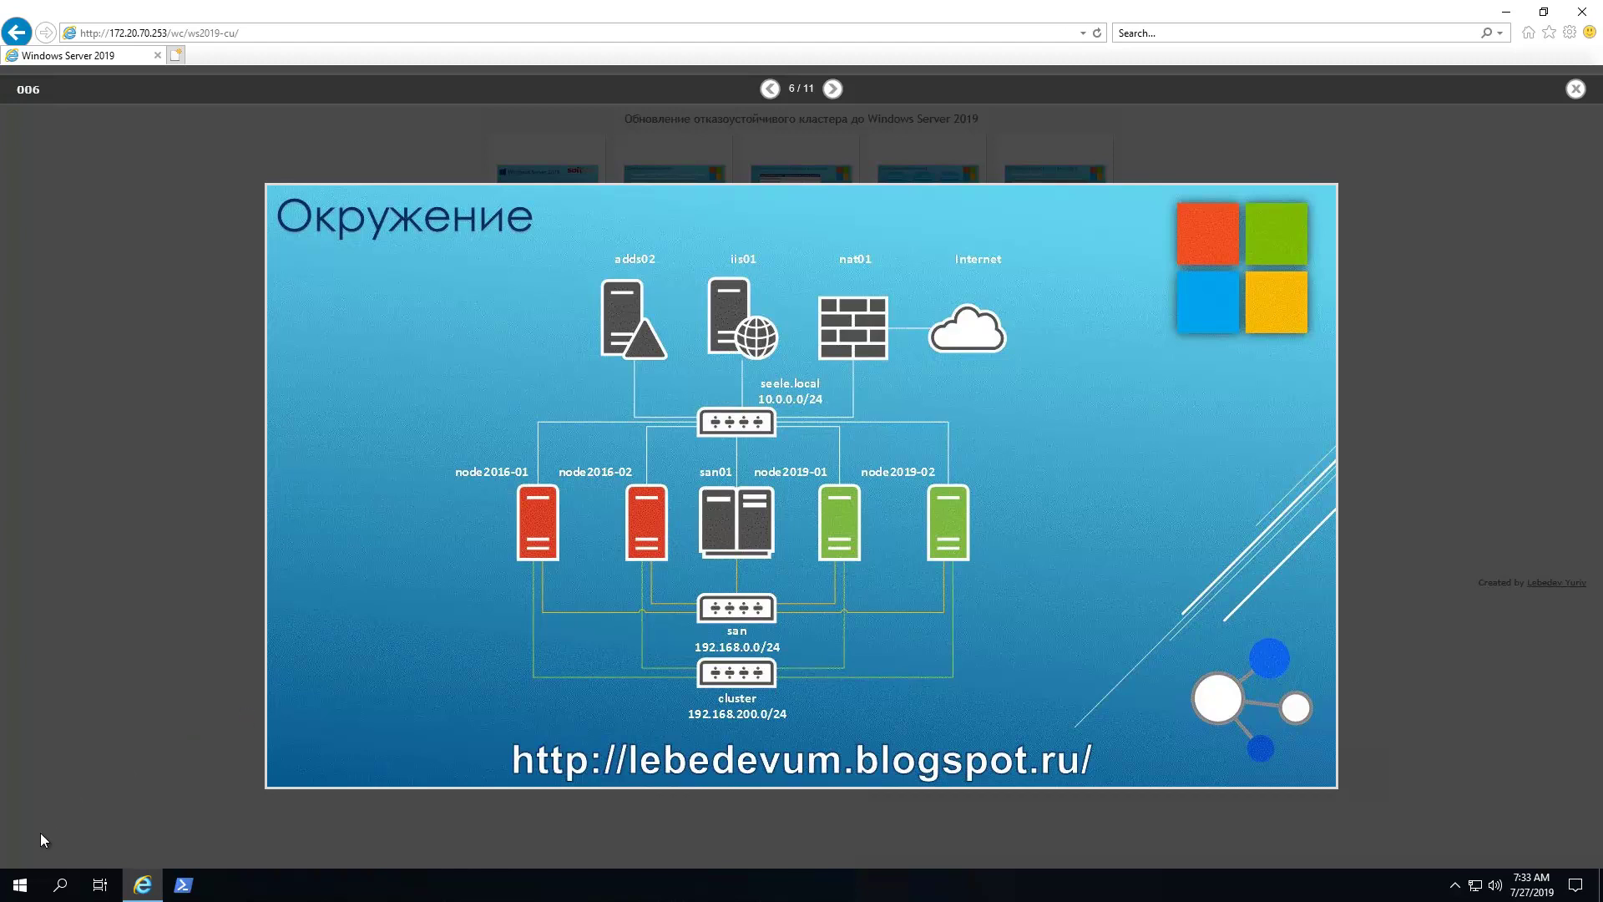
click(25, 888)
click(333, 639)
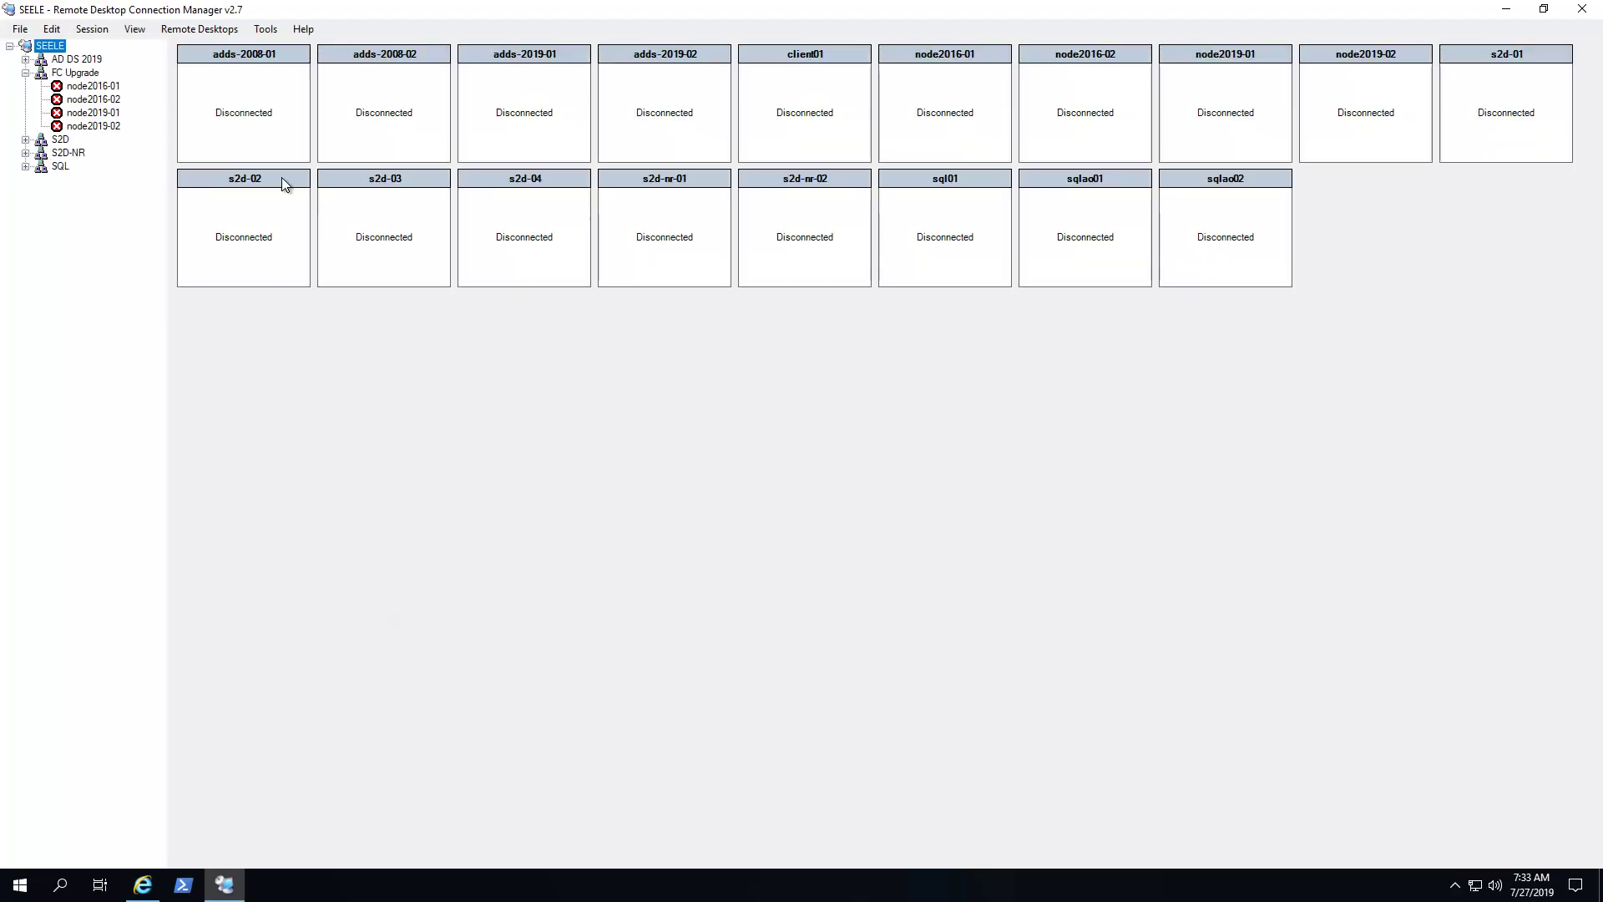
click(93, 86)
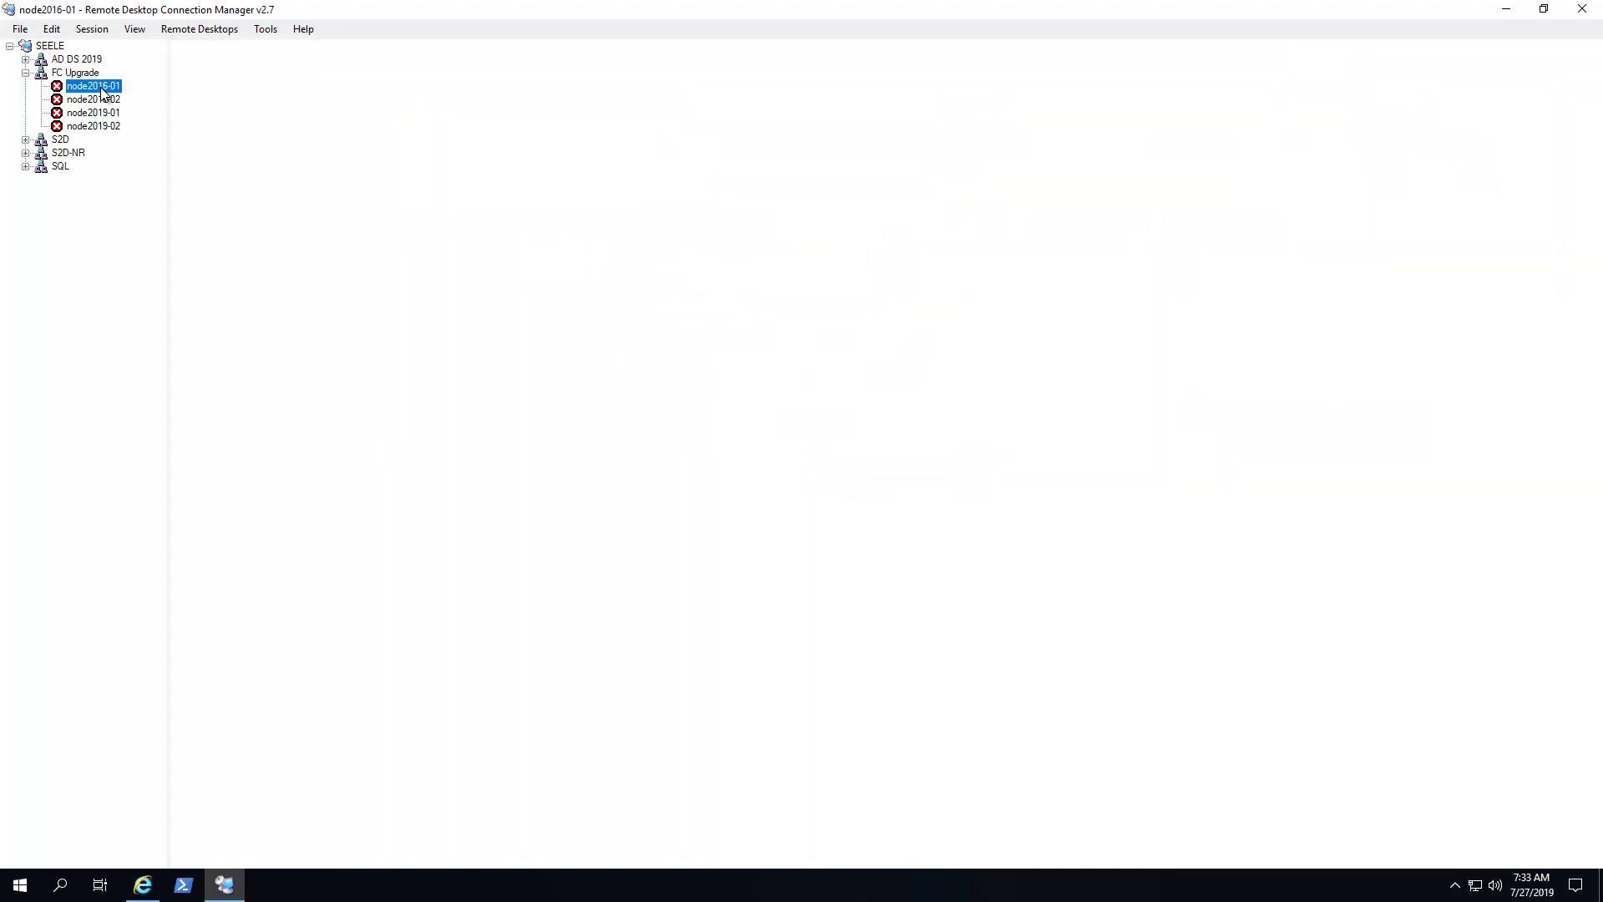
double_click(102, 90)
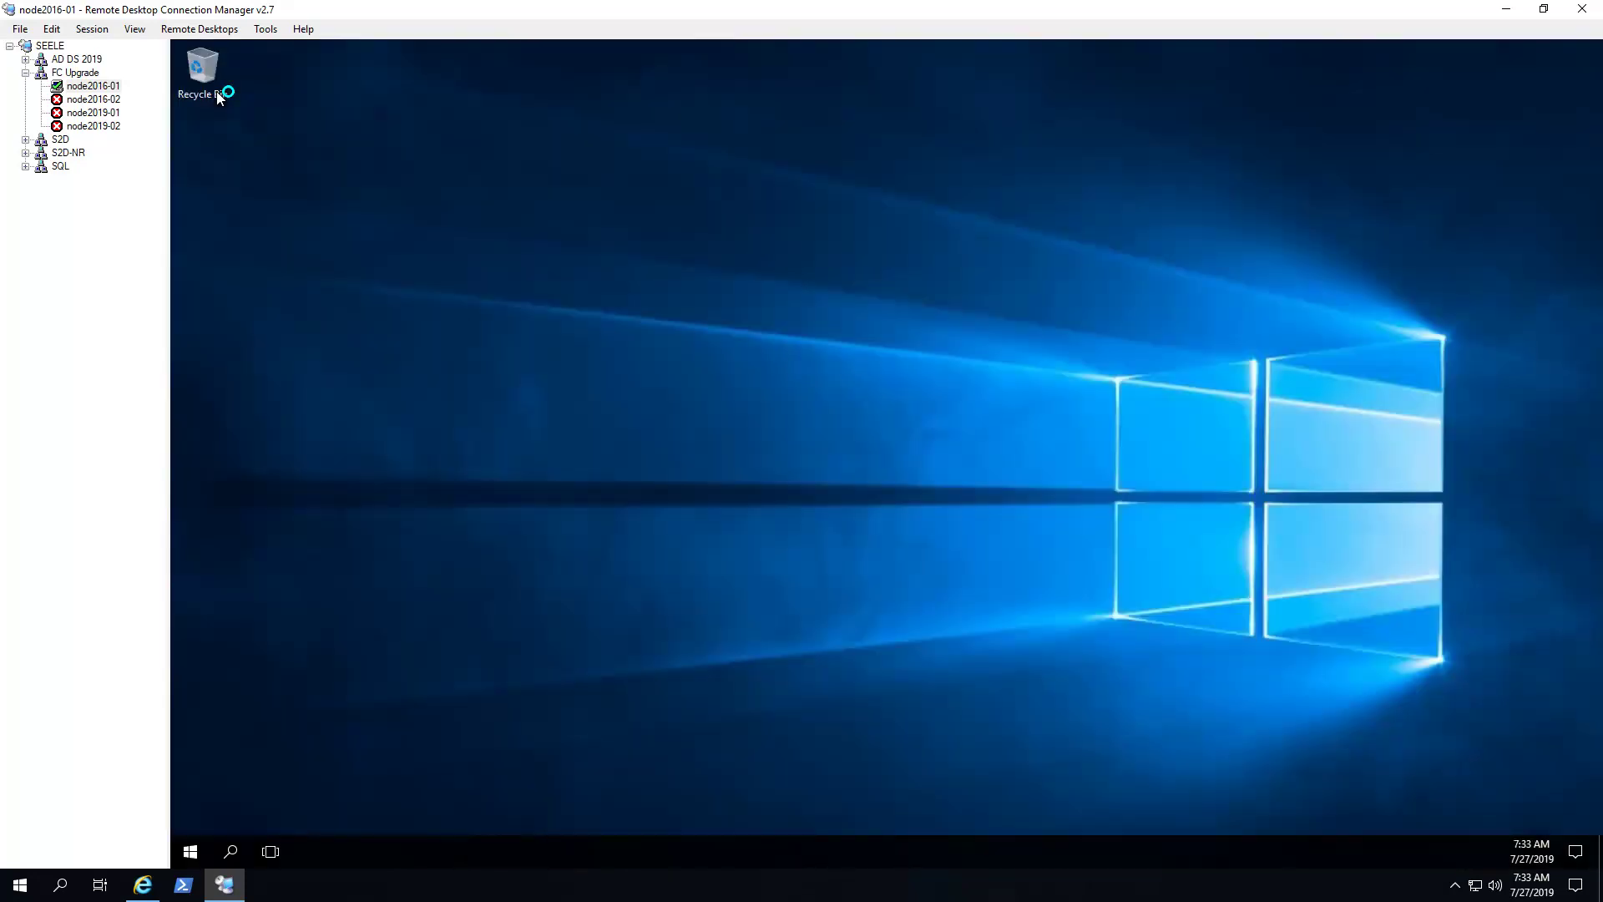
Launch Failover Cluster Manager from the administrative tools on node2016-01 and maximize its window.
click(190, 852)
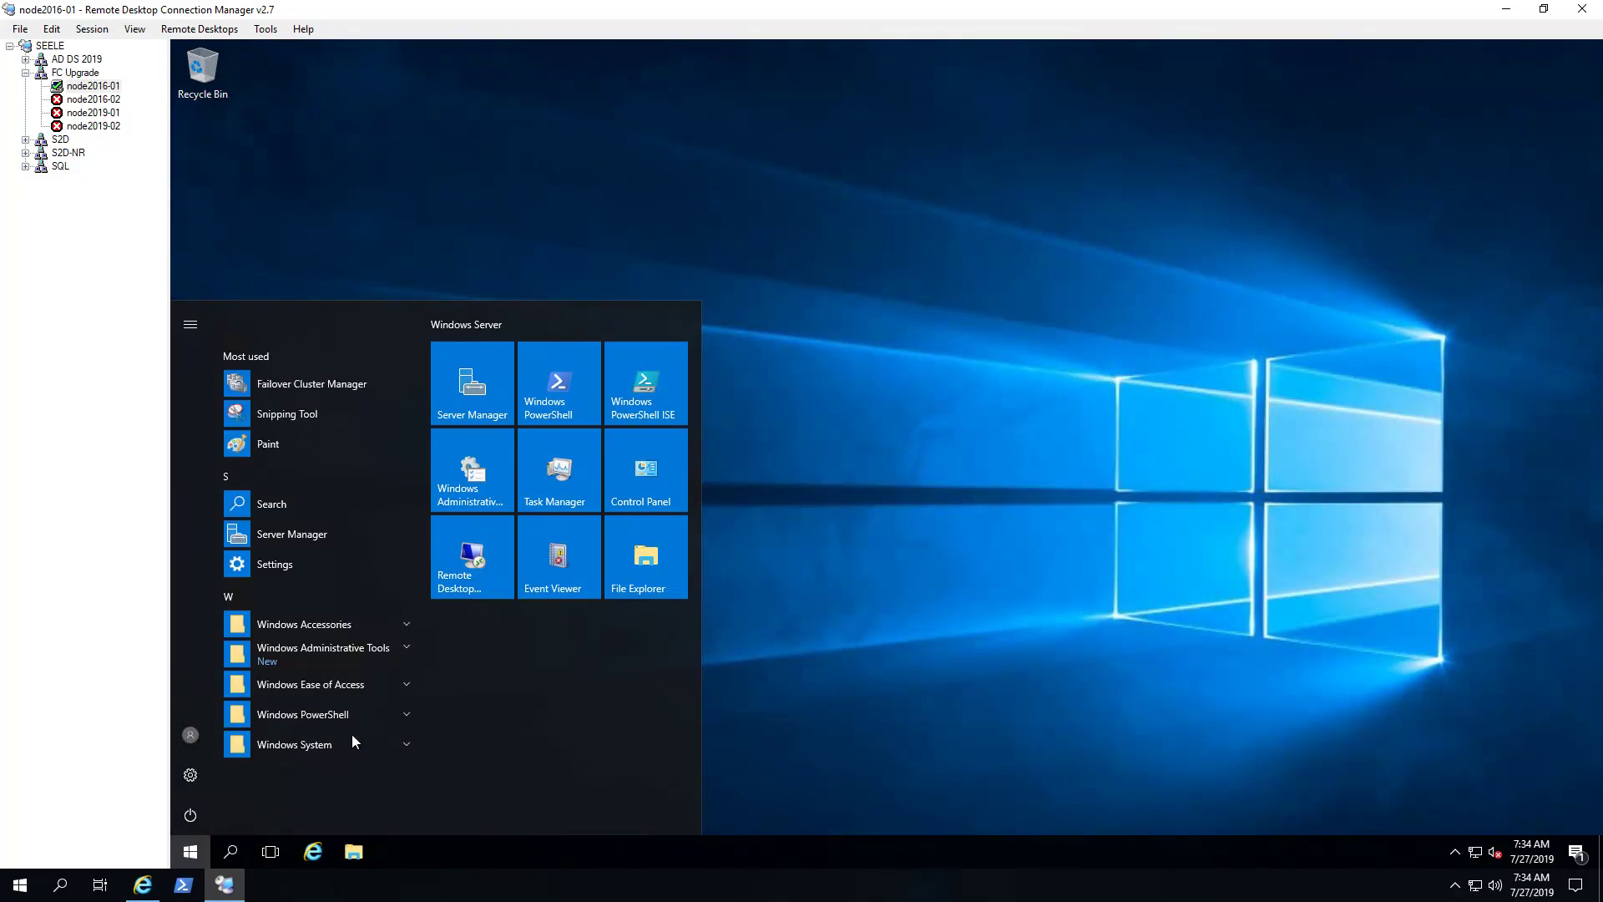
click(356, 659)
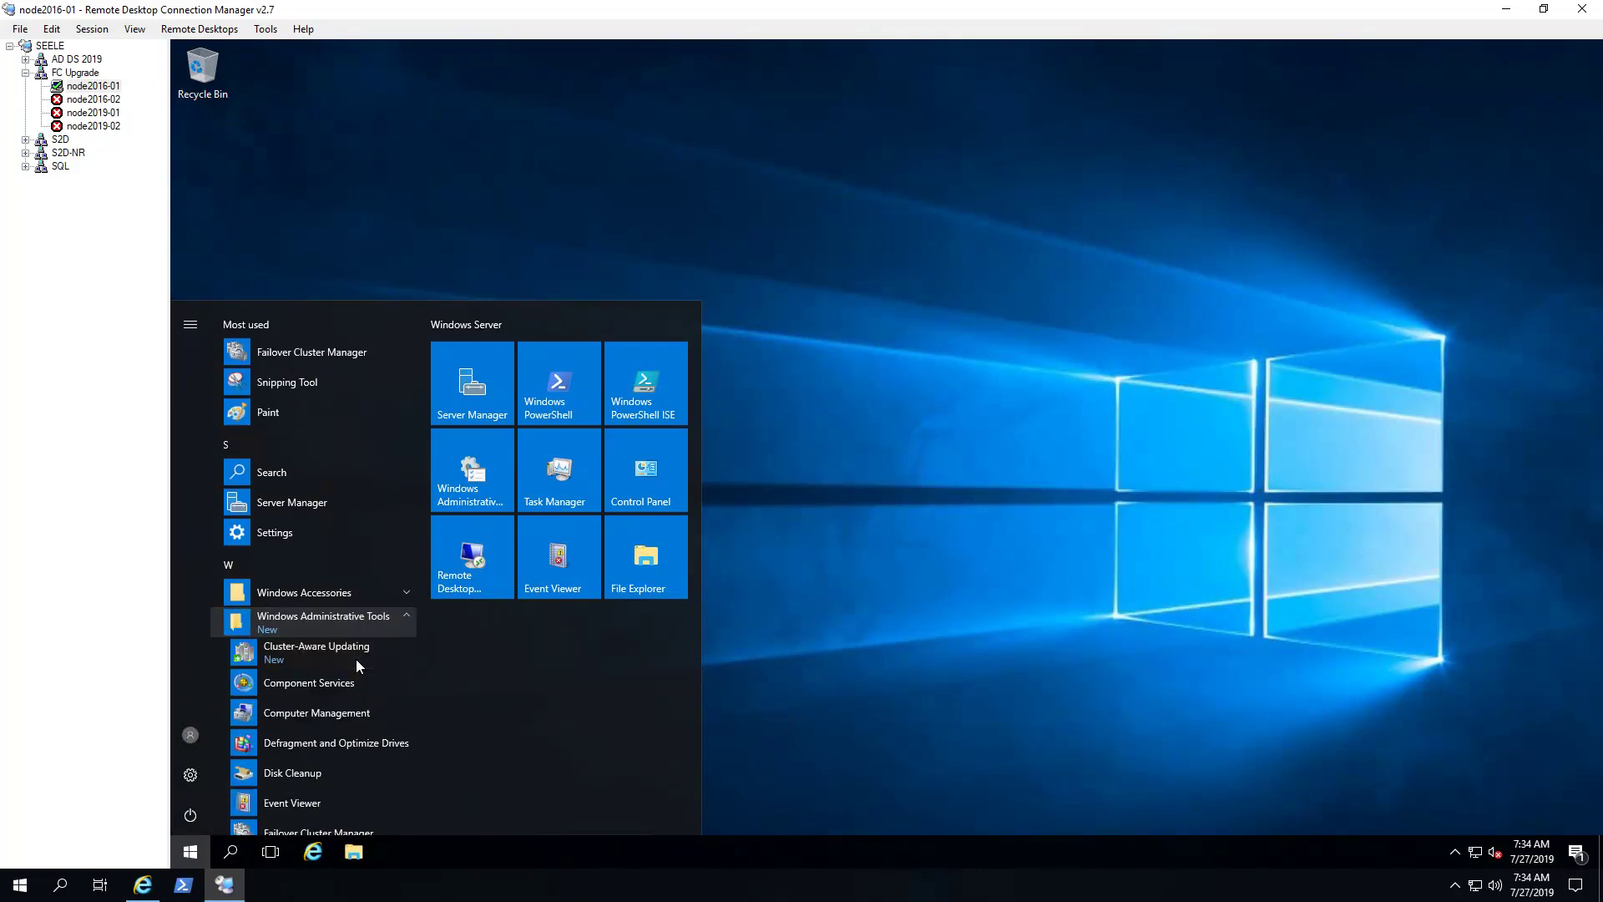
scroll(355, 659, down, 2)
click(356, 755)
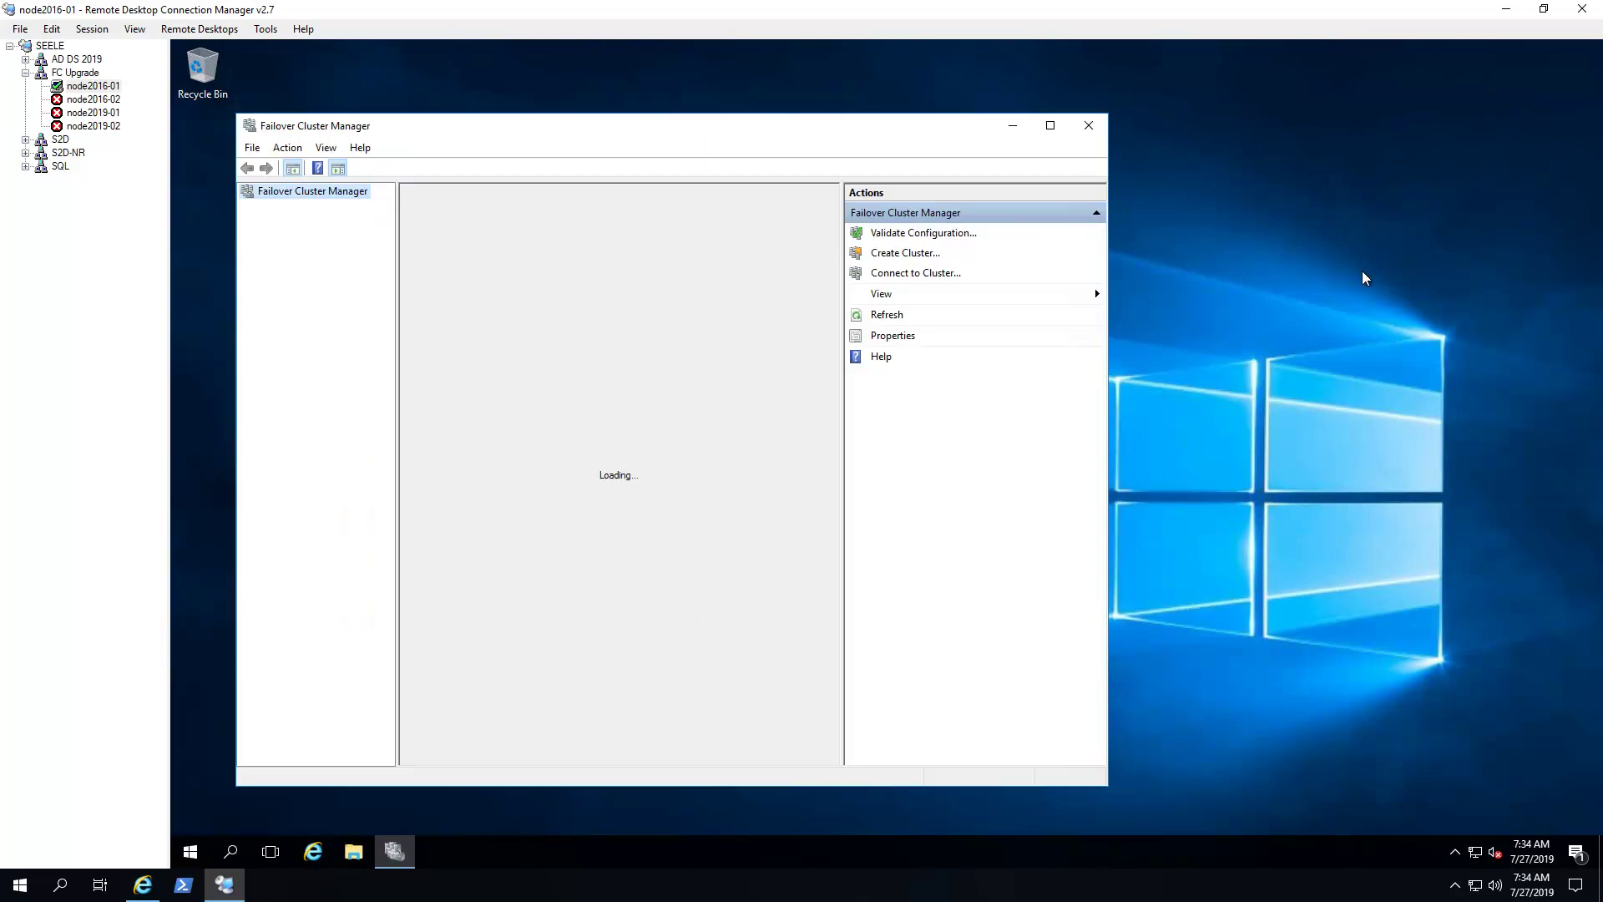
click(1050, 125)
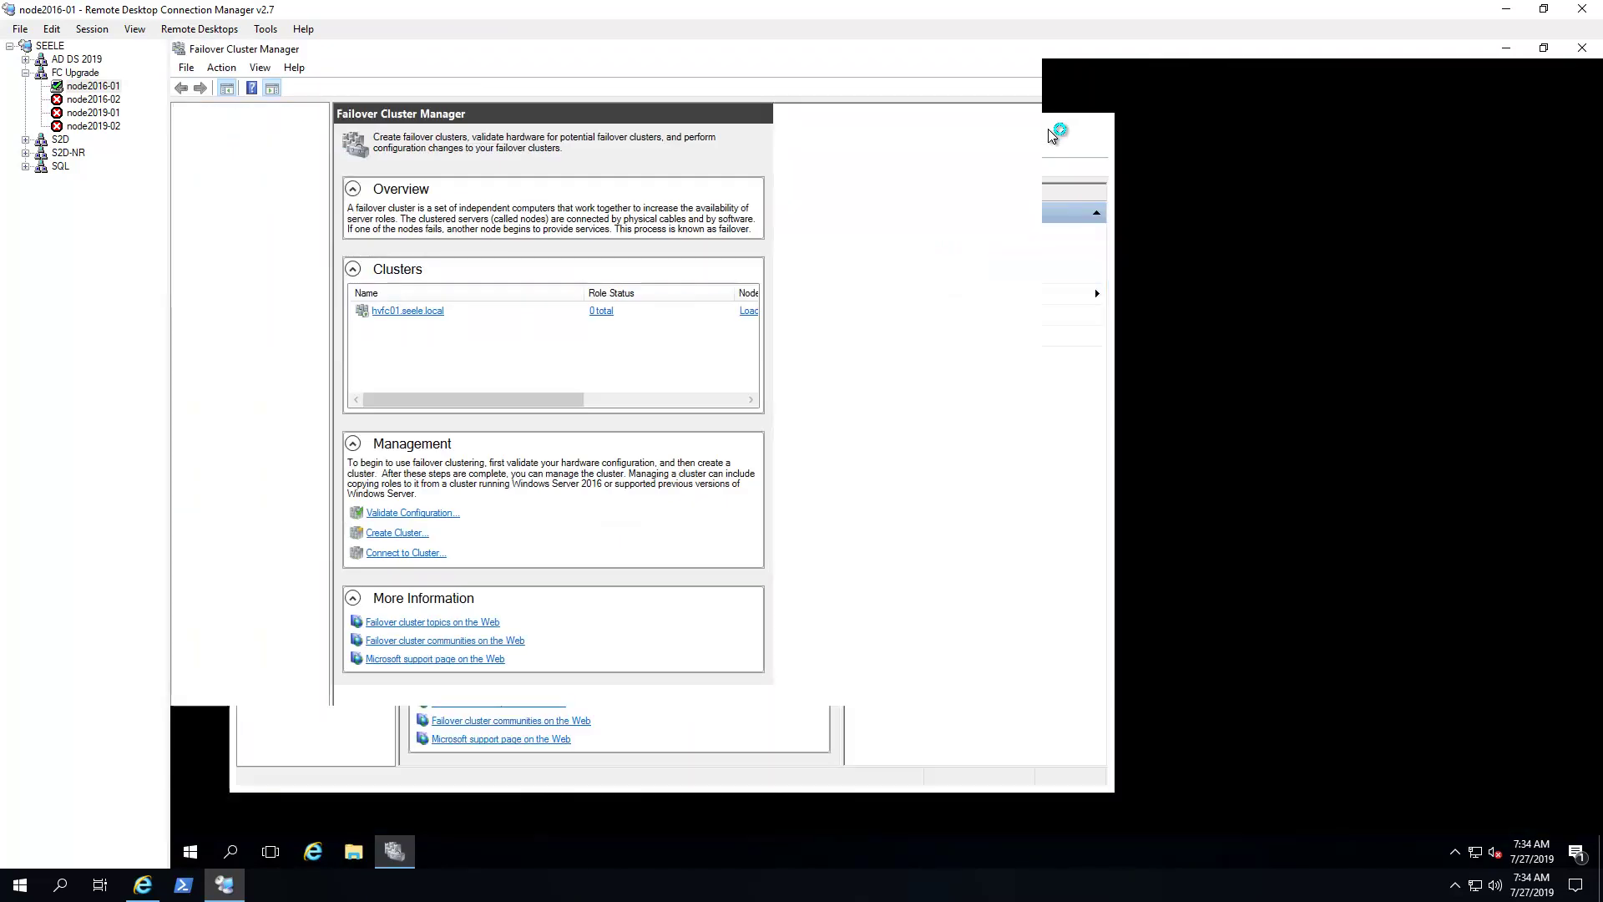
Expand the hvfc01.seele.local cluster, list its nodes and inspect the summary of node2016-02.
click(182, 127)
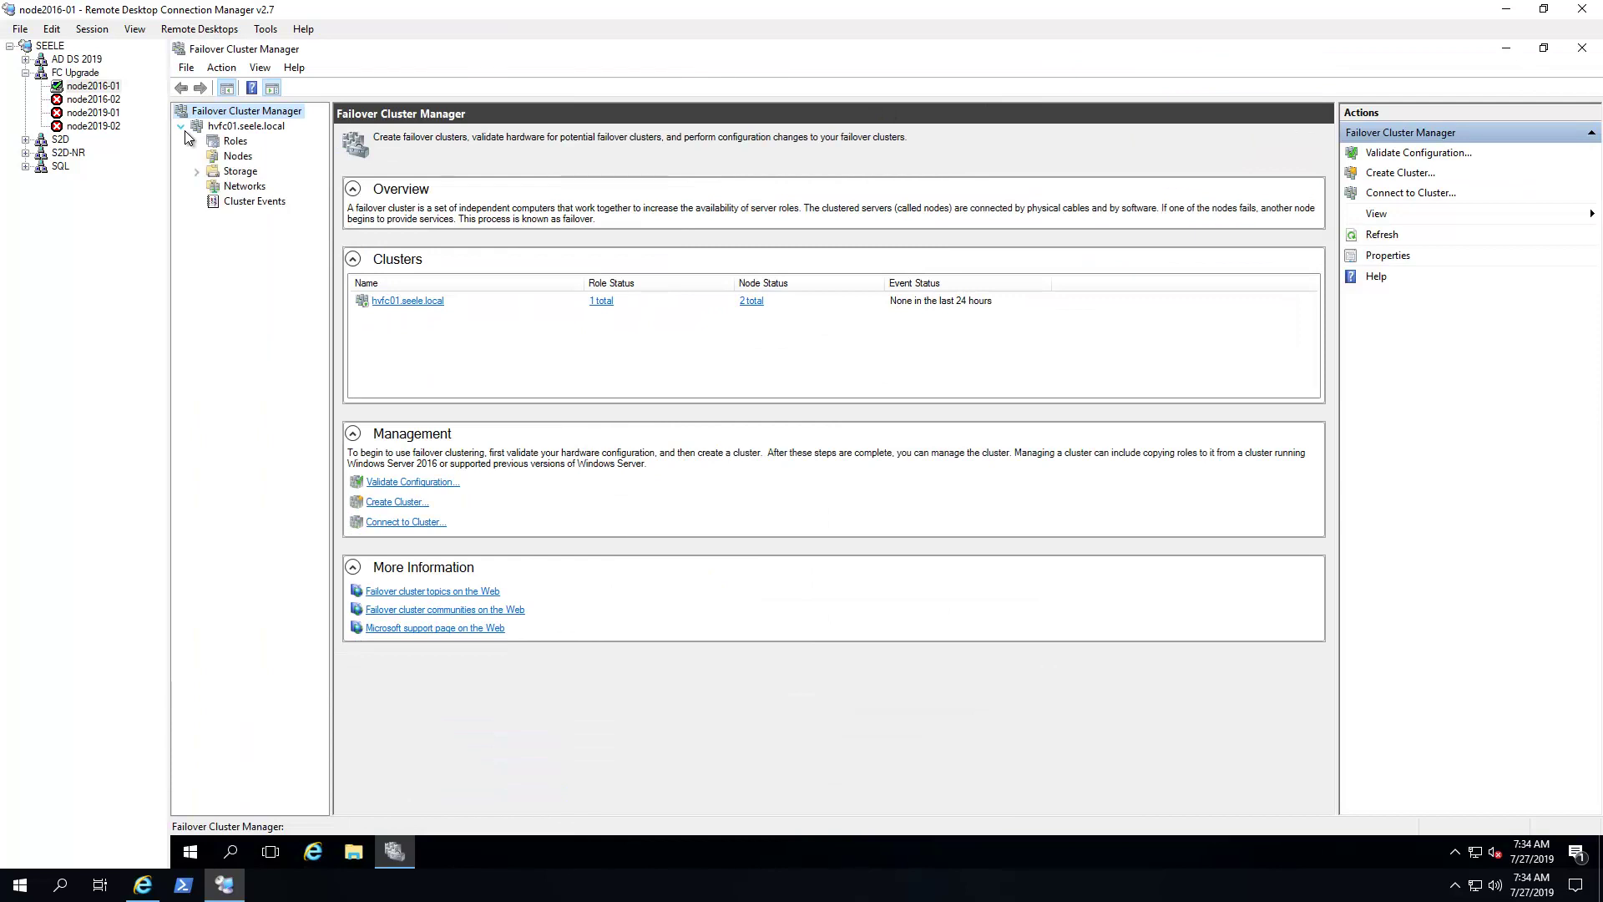
click(238, 156)
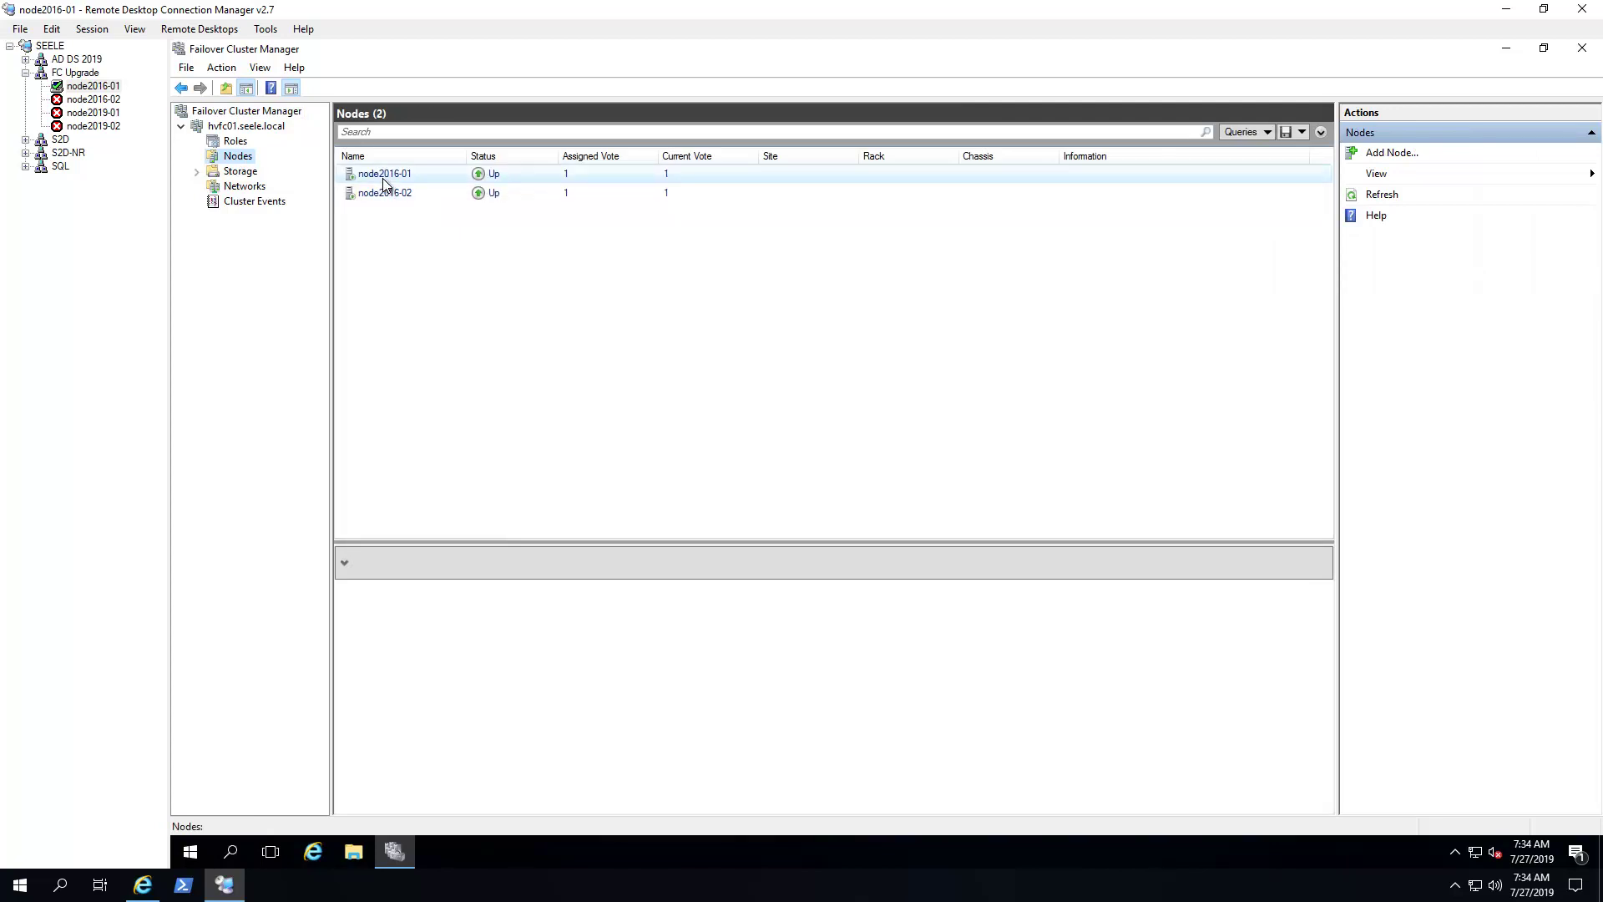
click(384, 197)
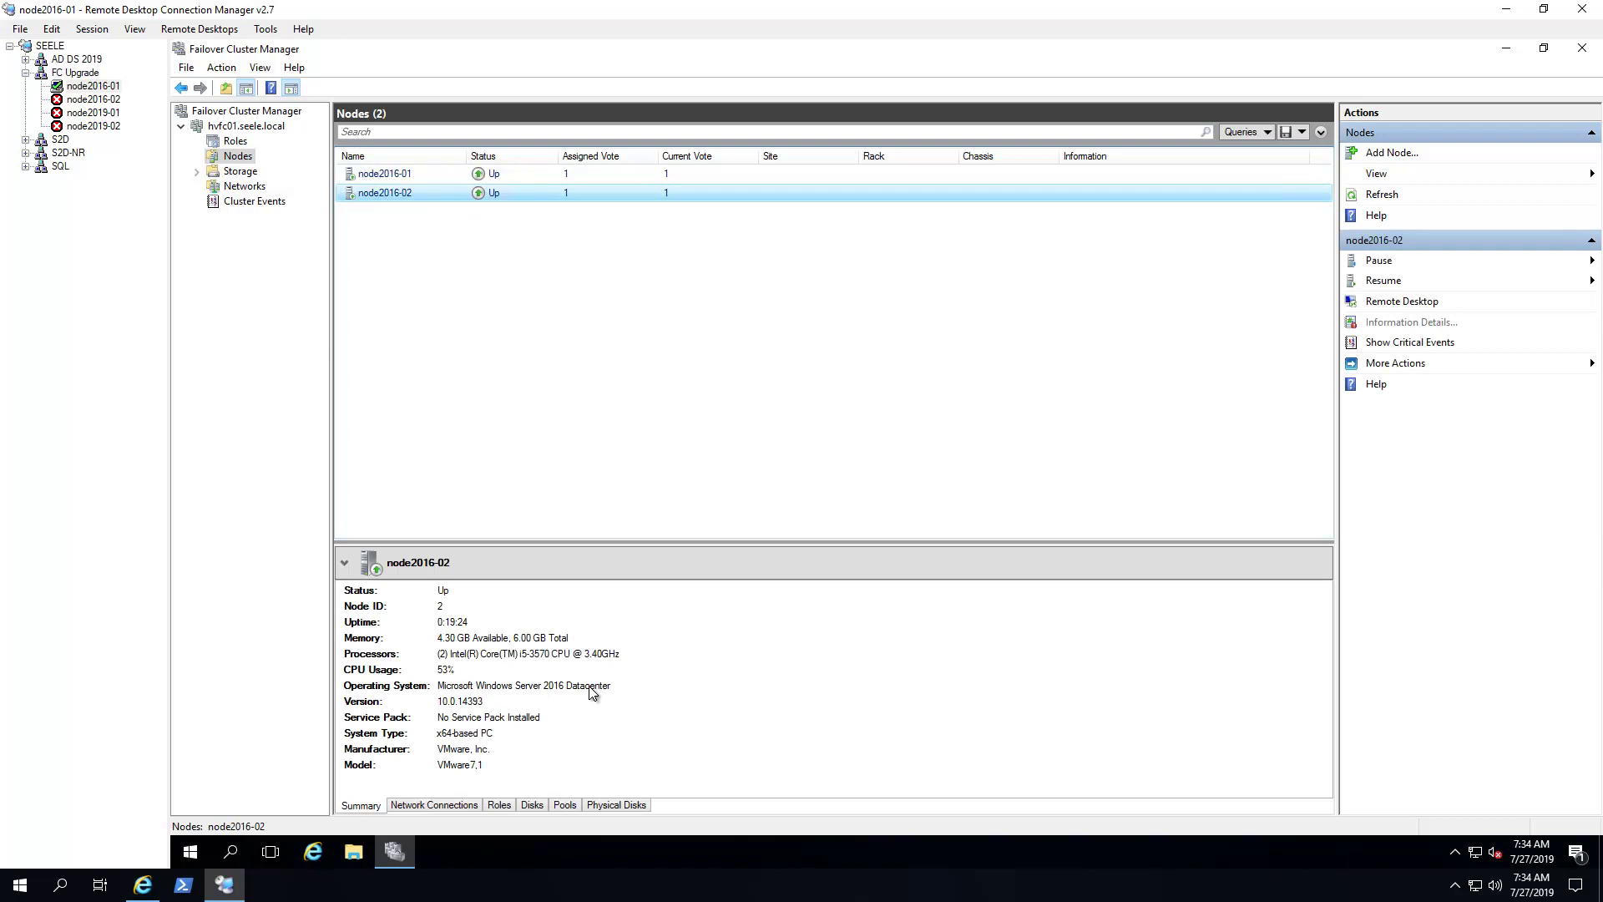
Examine the cluster use and subnet of Cluster Network 1, 2 and 3.
click(236, 184)
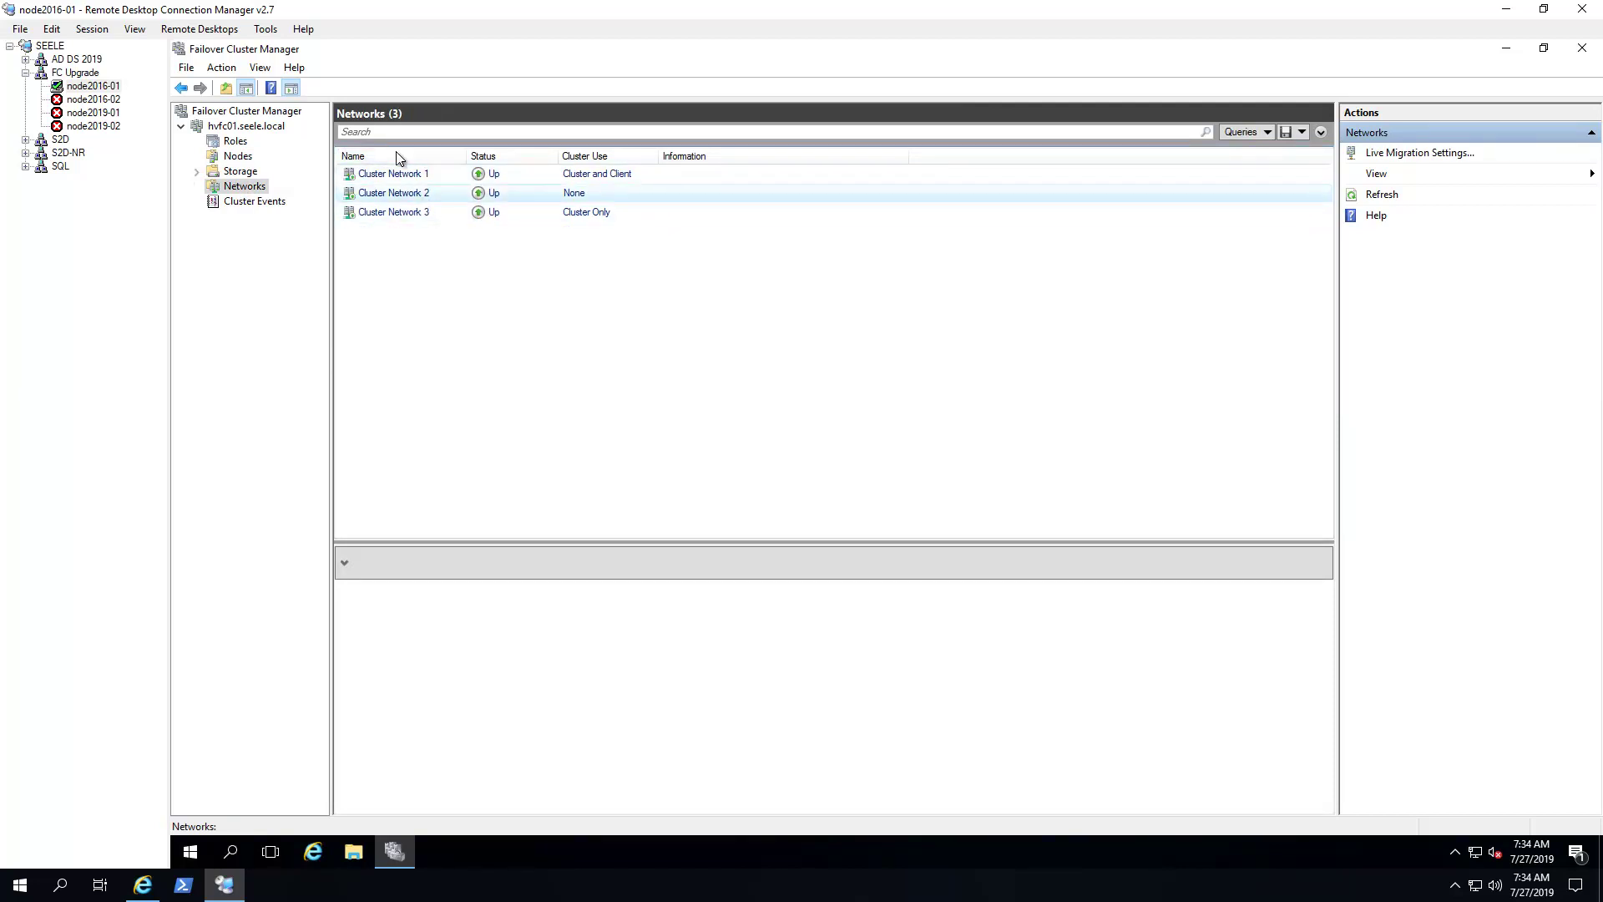
click(595, 177)
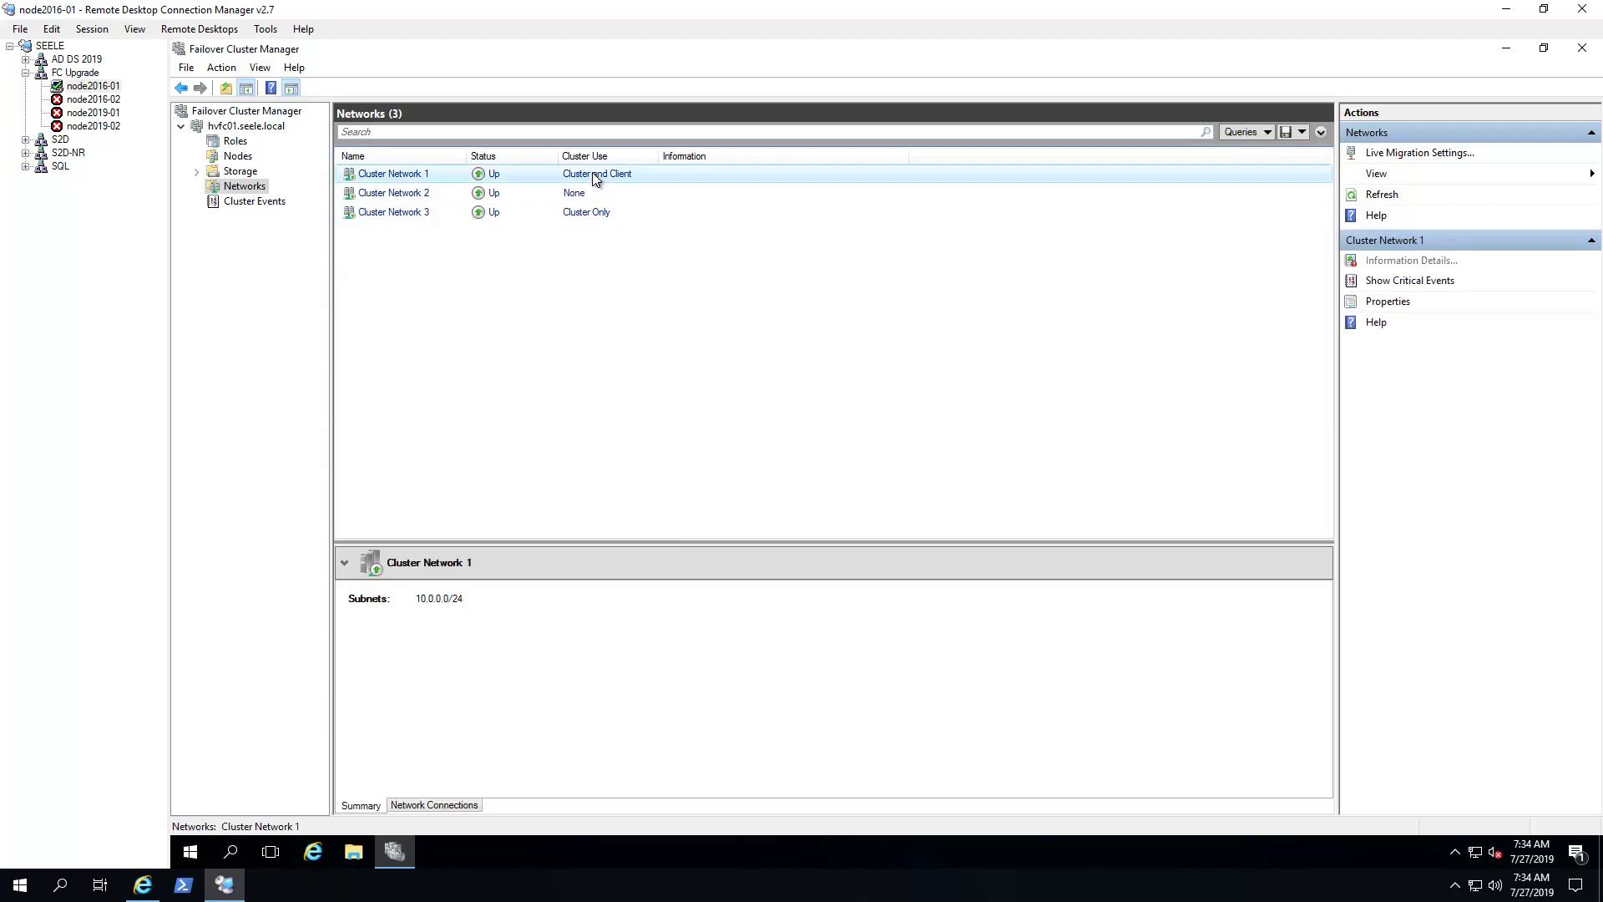
click(576, 194)
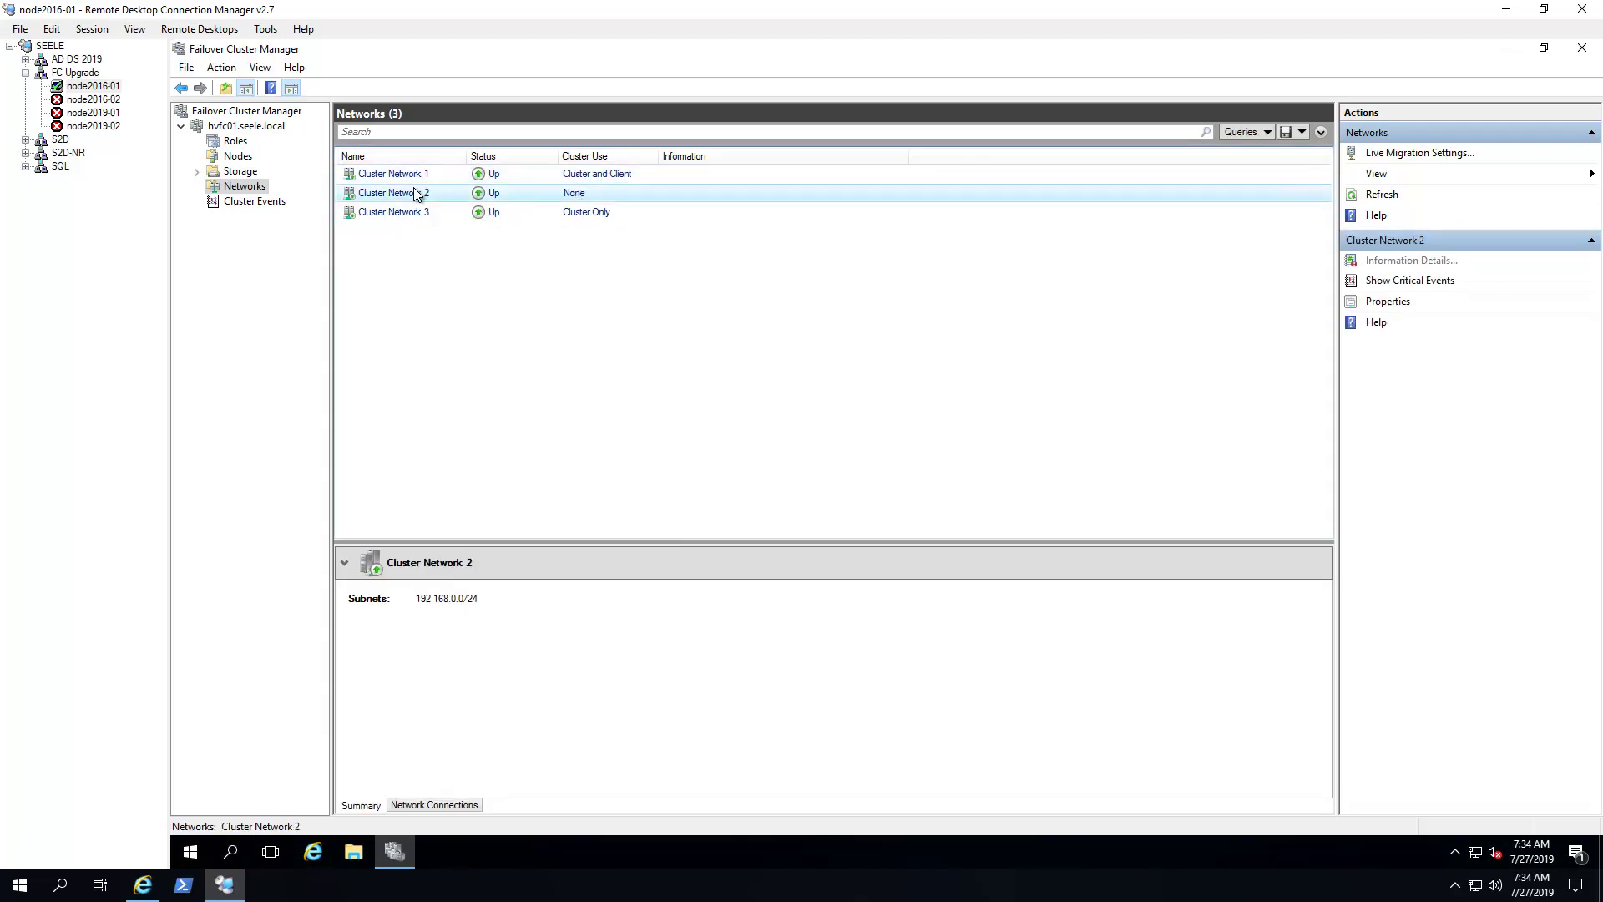
click(588, 211)
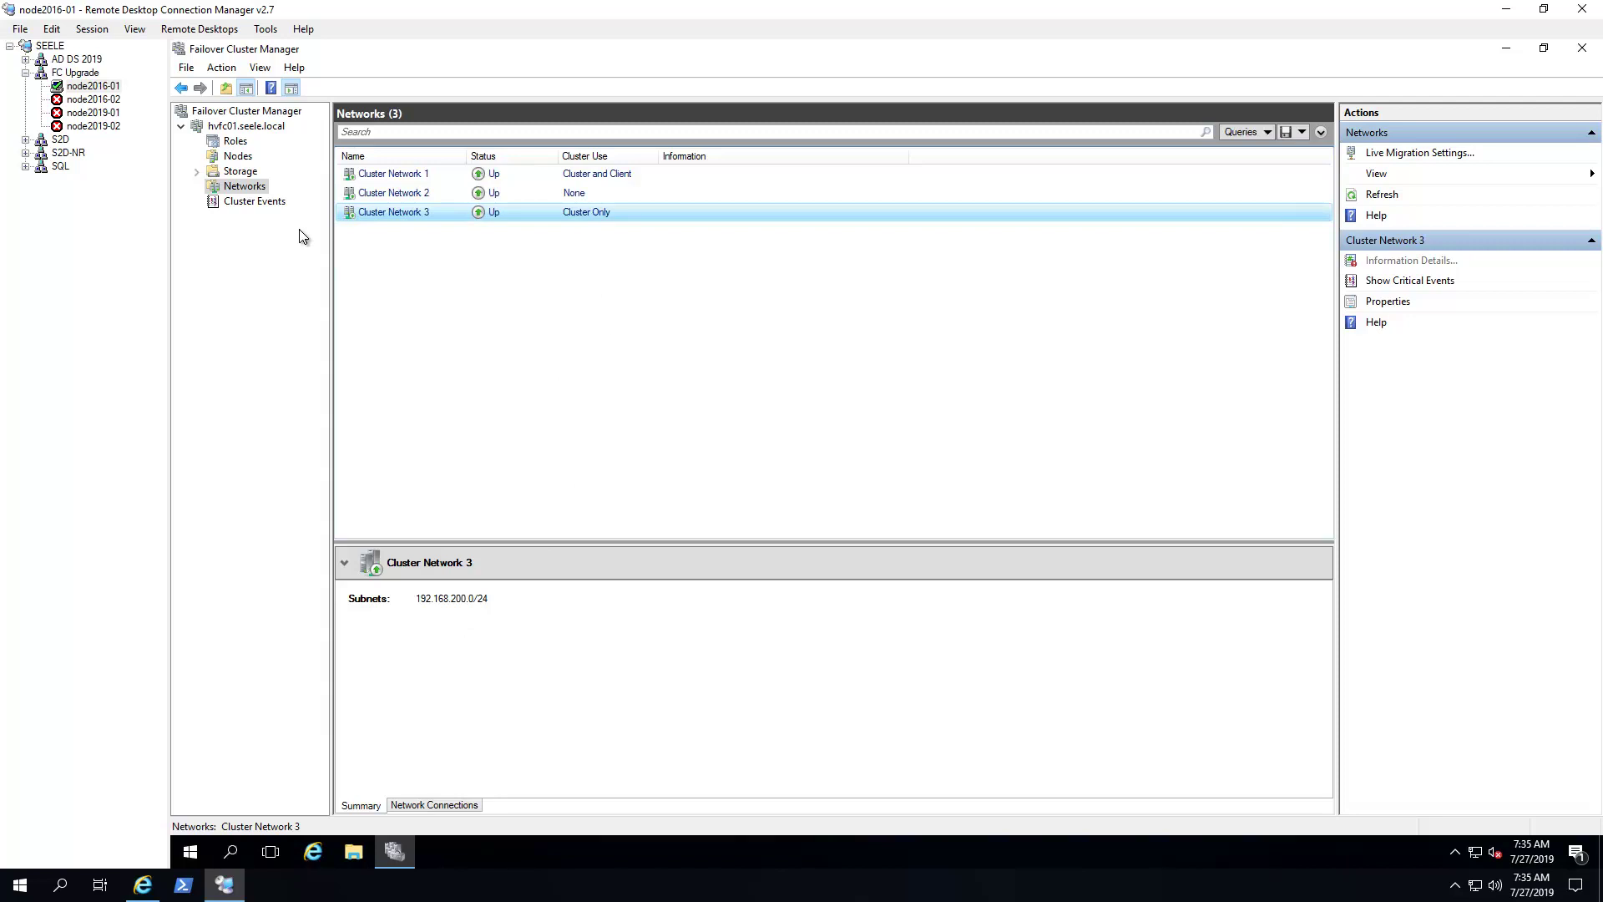
List the cluster's storage disks and sort them in ascending order by disk number.
click(196, 170)
click(250, 186)
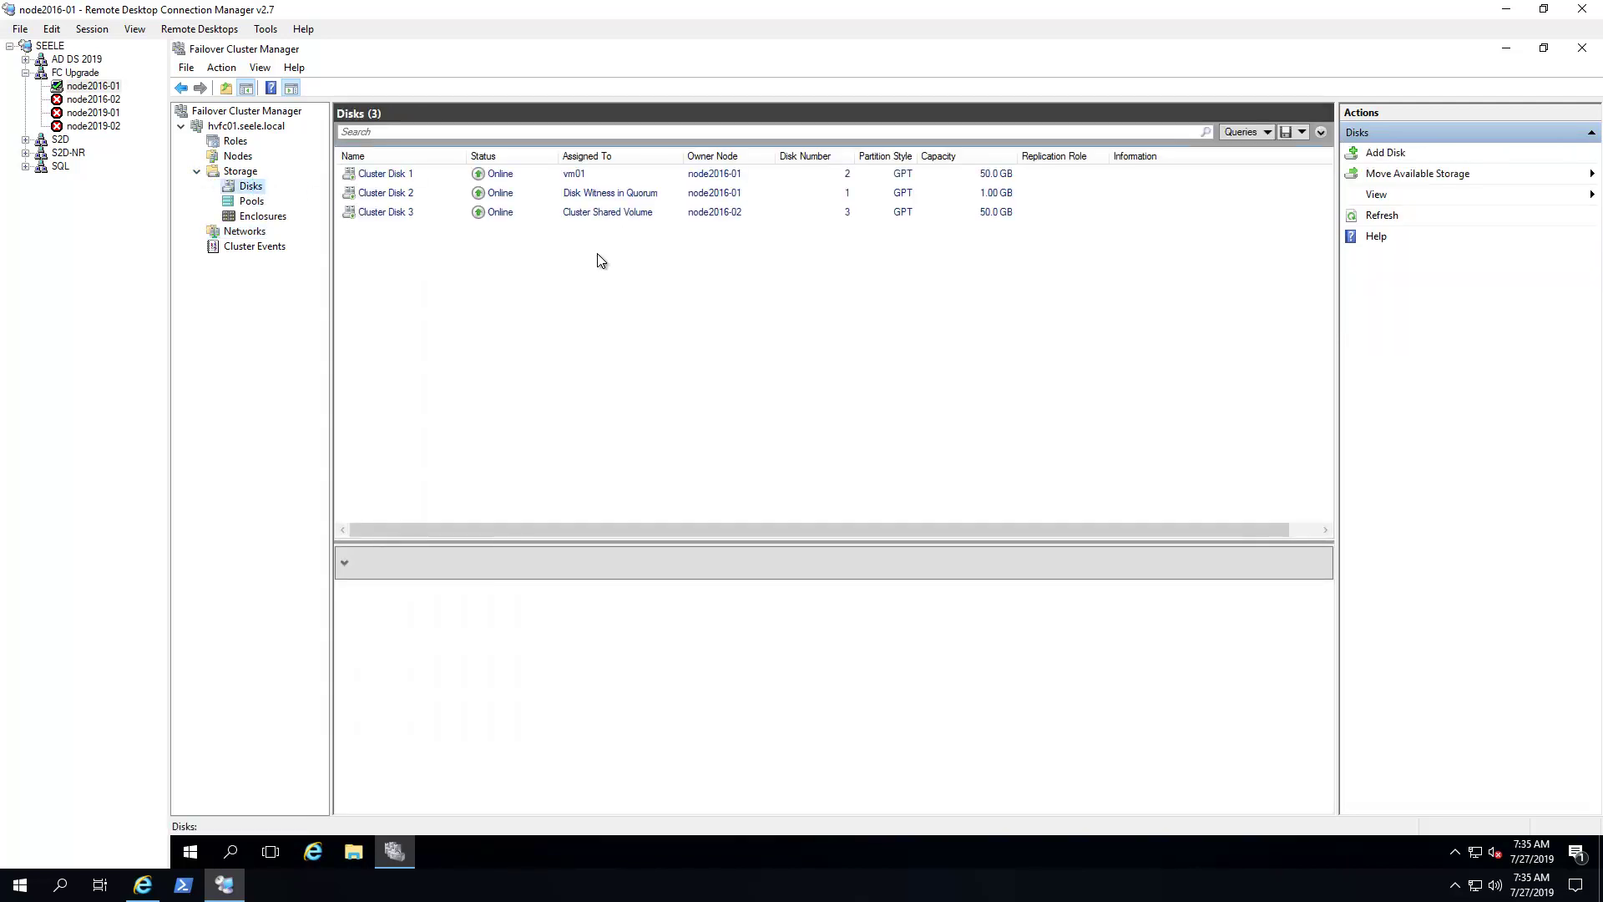
click(837, 159)
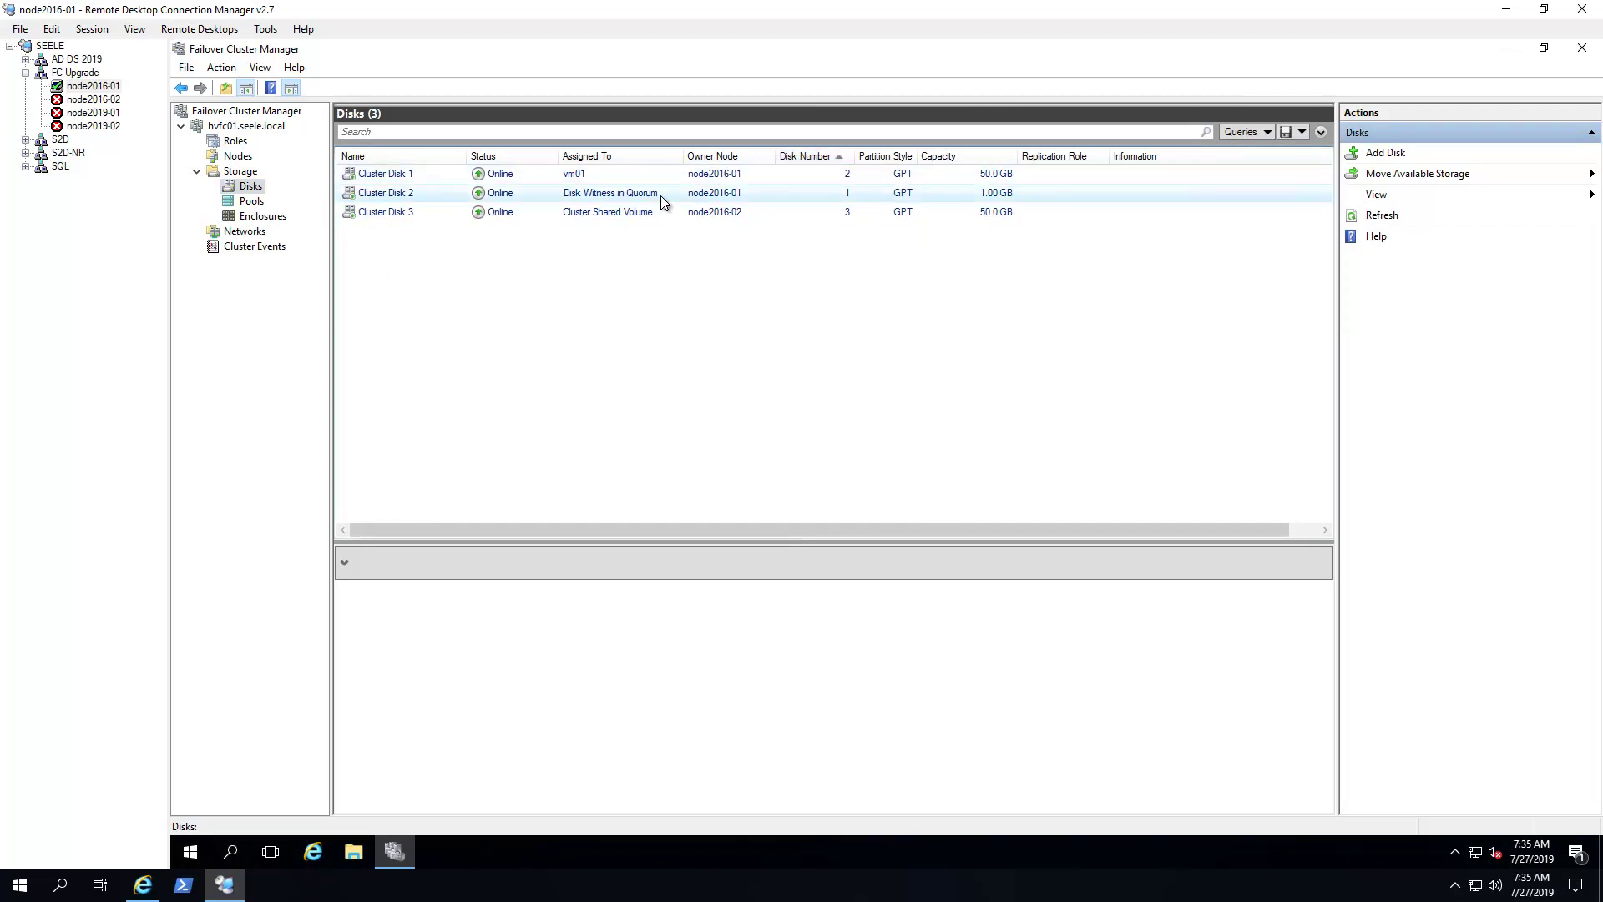
click(816, 155)
click(816, 155)
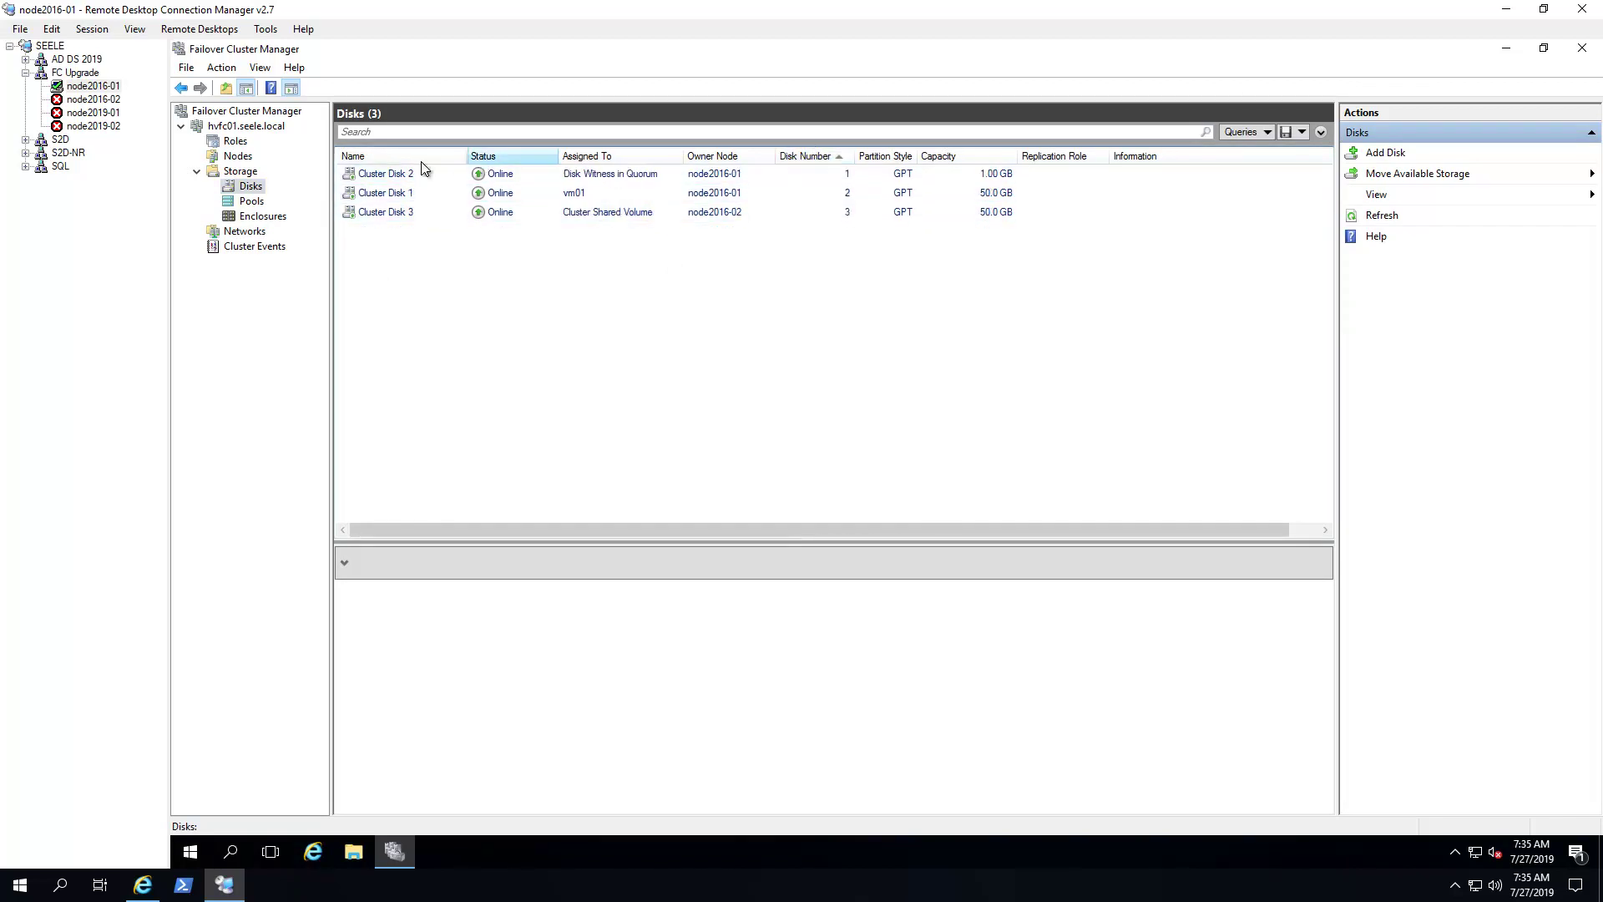
Inspect the volumes of the quorum witness disk, the vm01 disk and the Cluster Shared Volume disk.
click(602, 181)
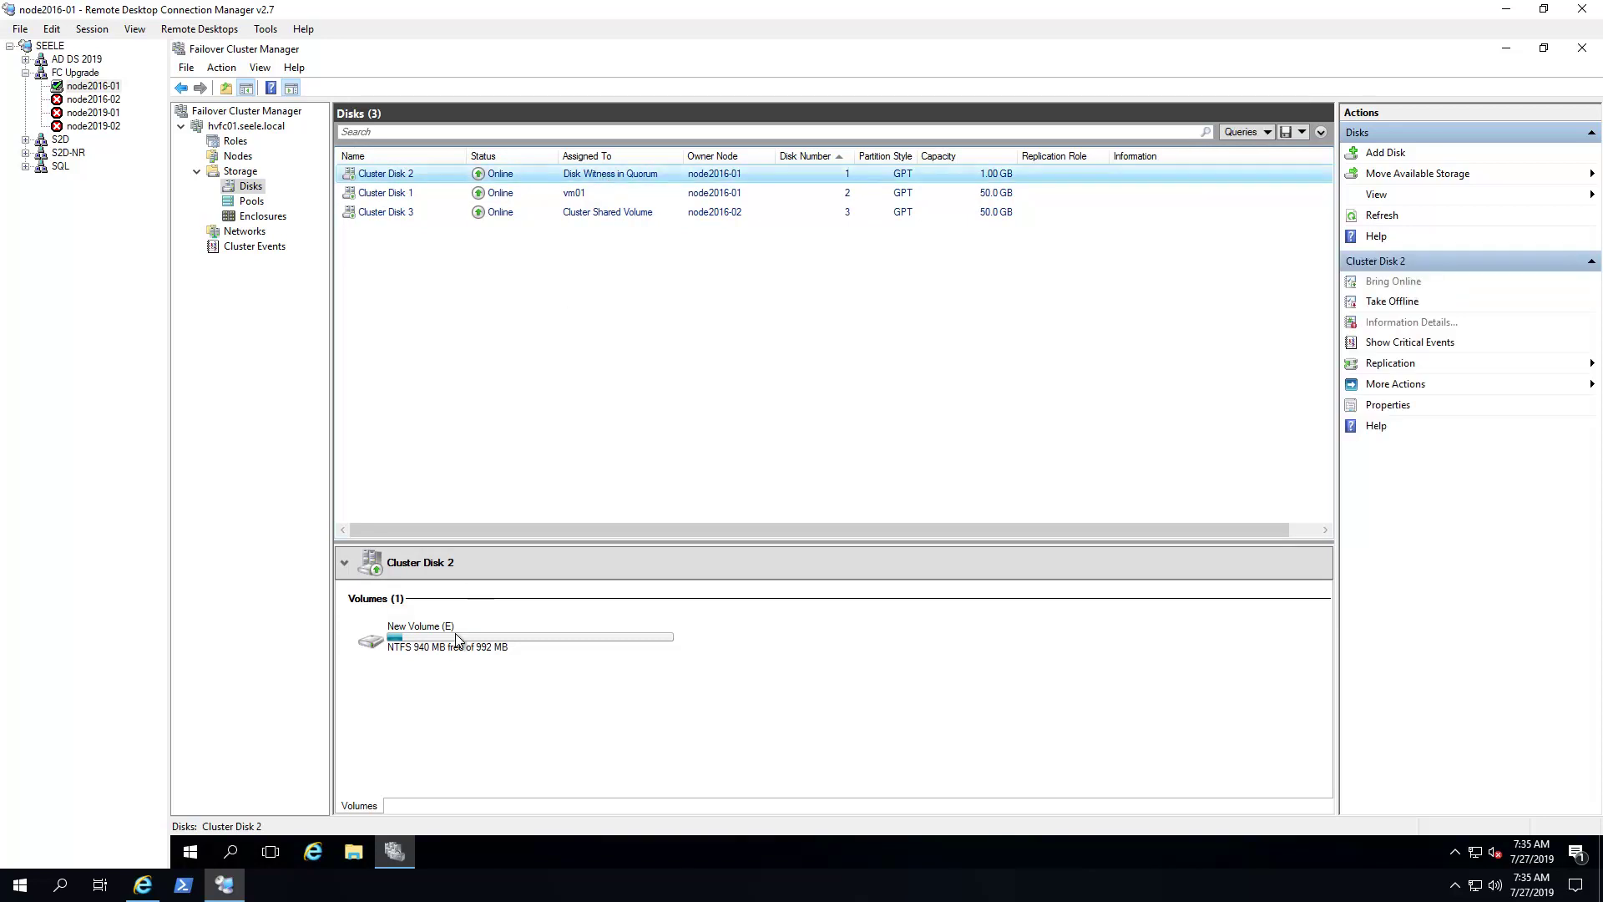
click(576, 196)
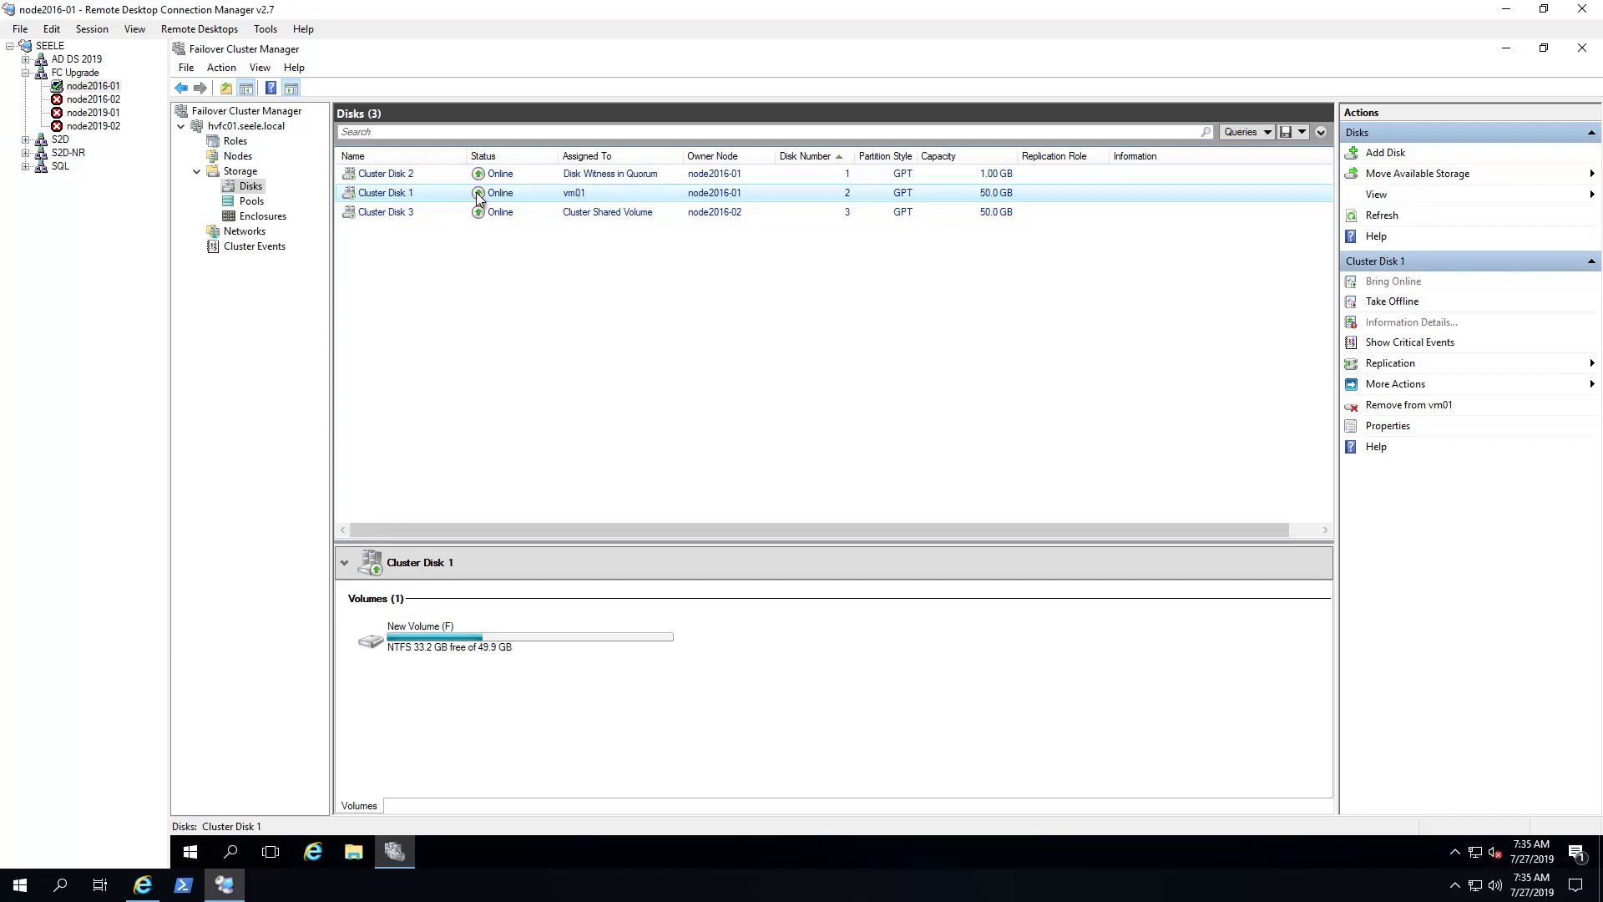
click(603, 216)
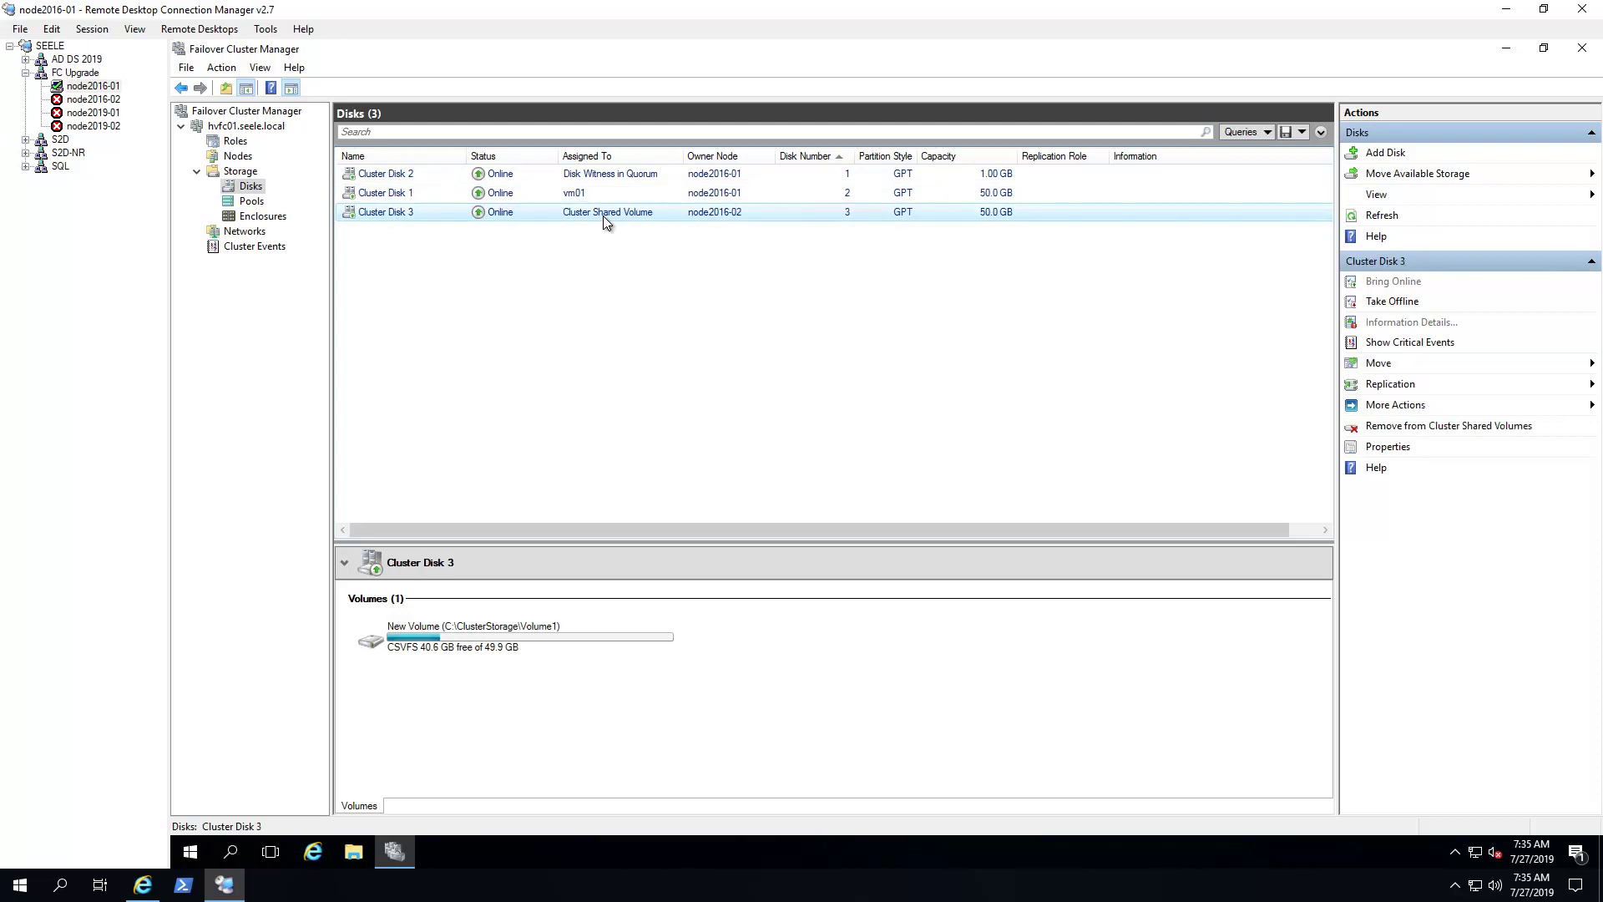
Review the virtual machine roles vm01, vm02 and vm03, finishing with vm01 selected.
click(234, 144)
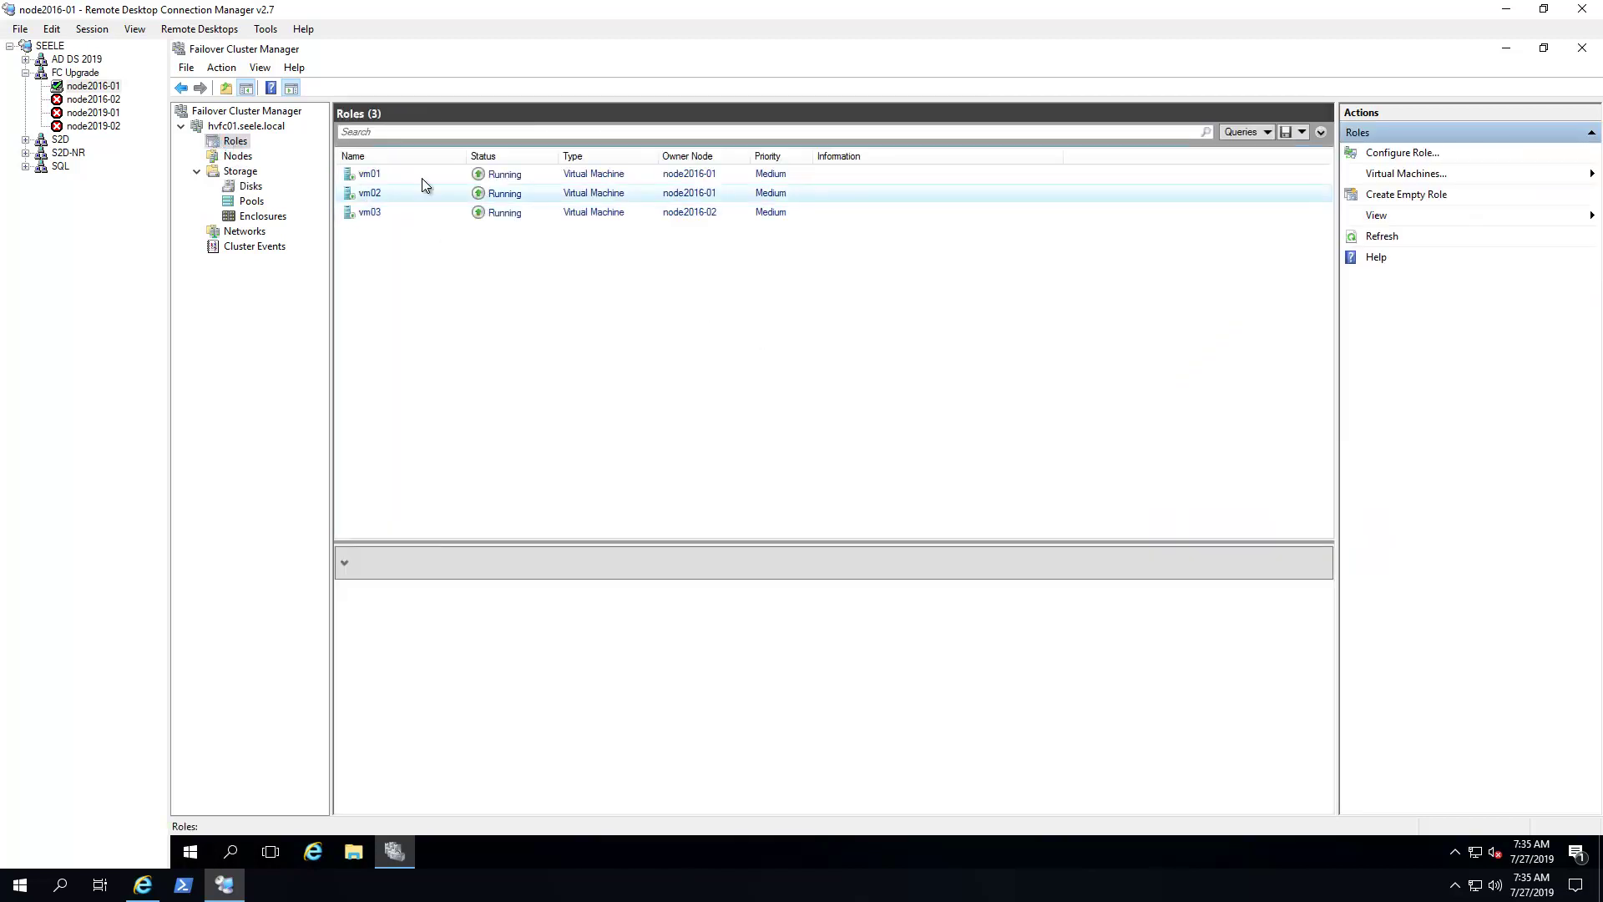
click(373, 179)
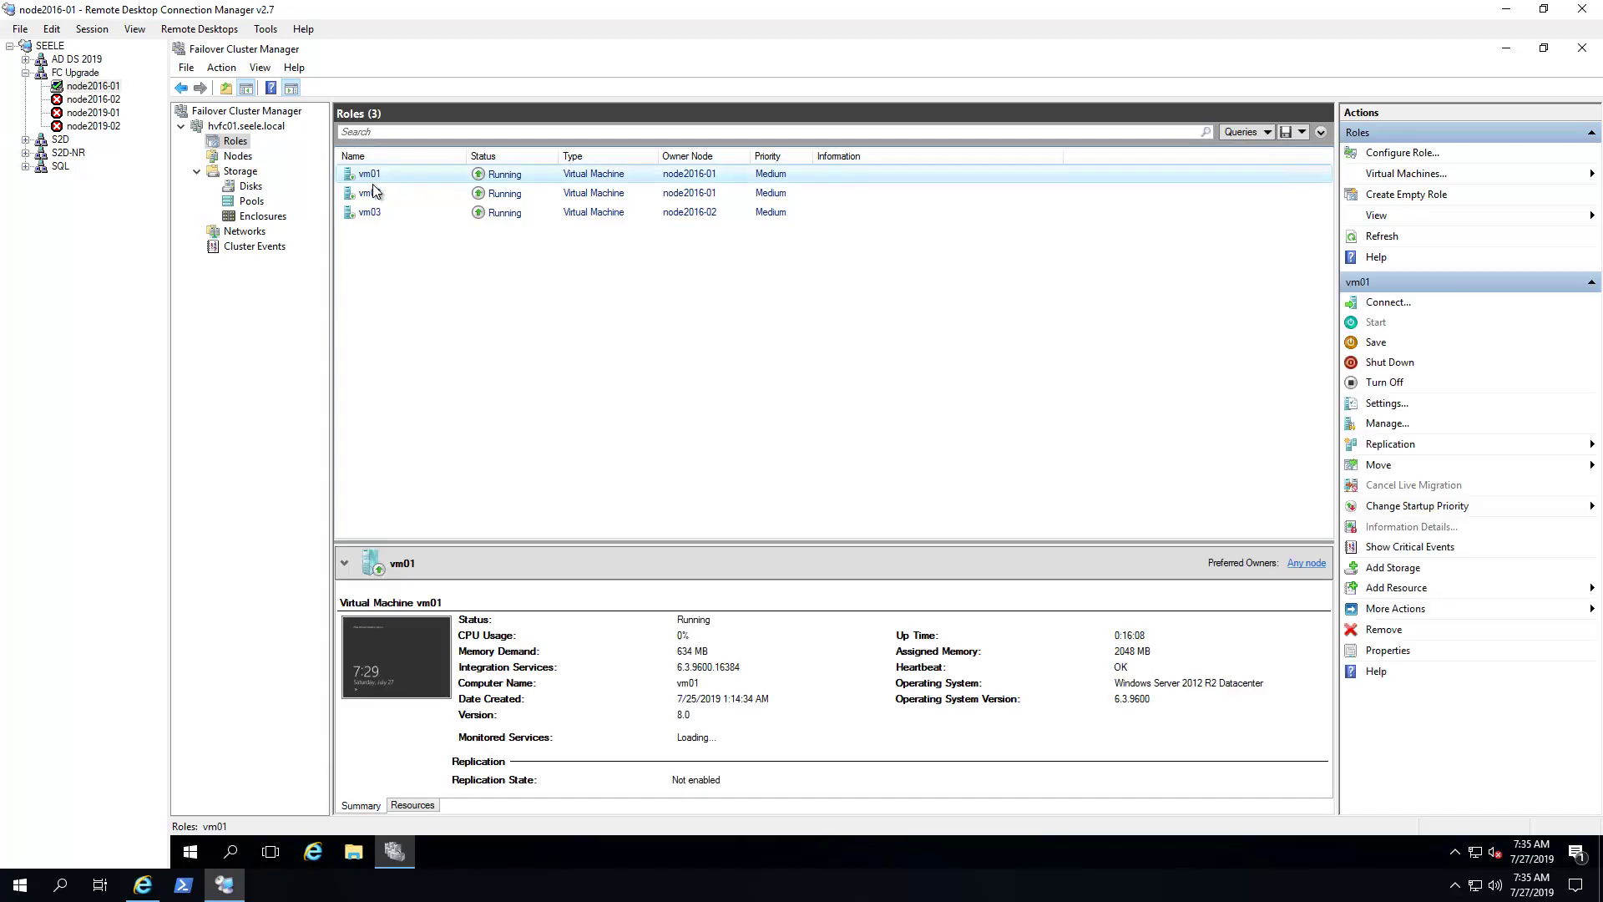
click(373, 200)
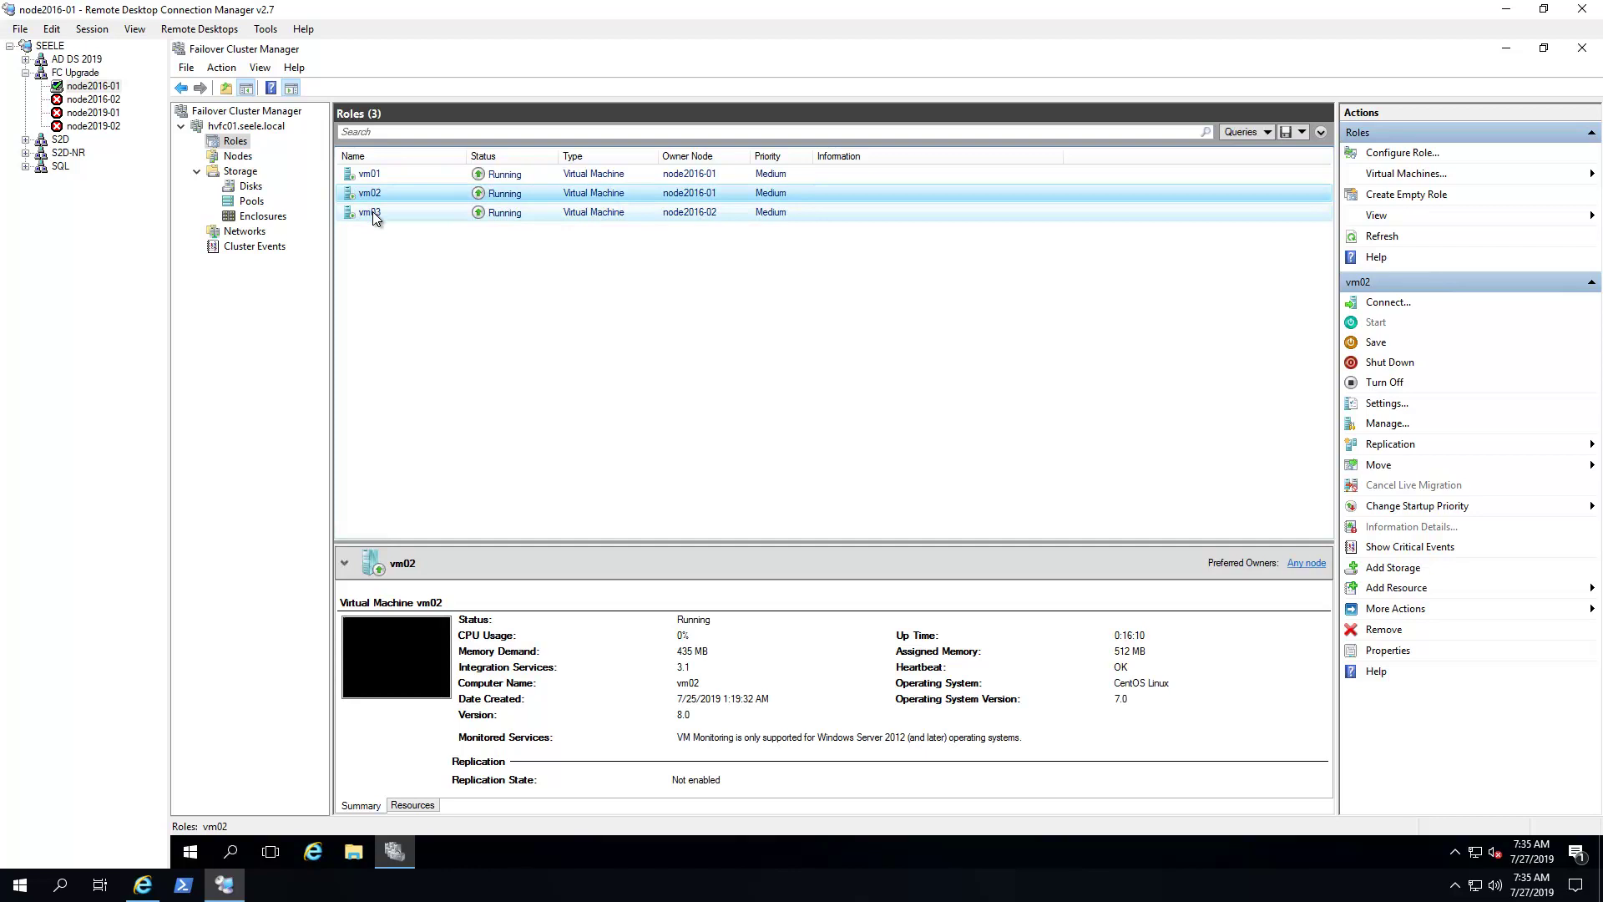
click(373, 214)
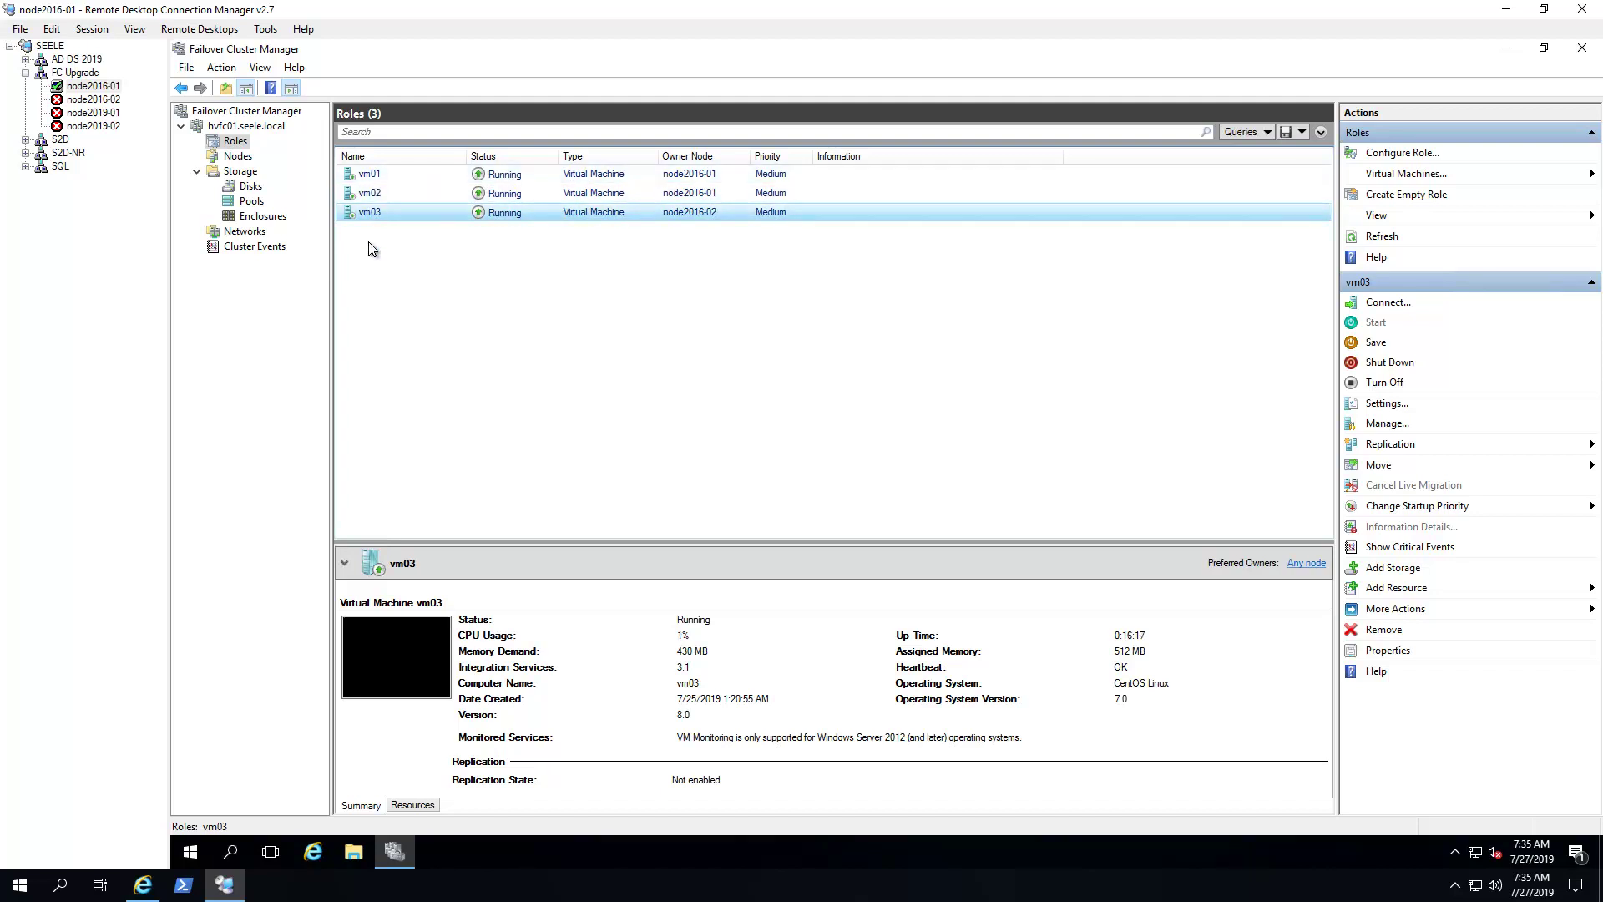
click(377, 175)
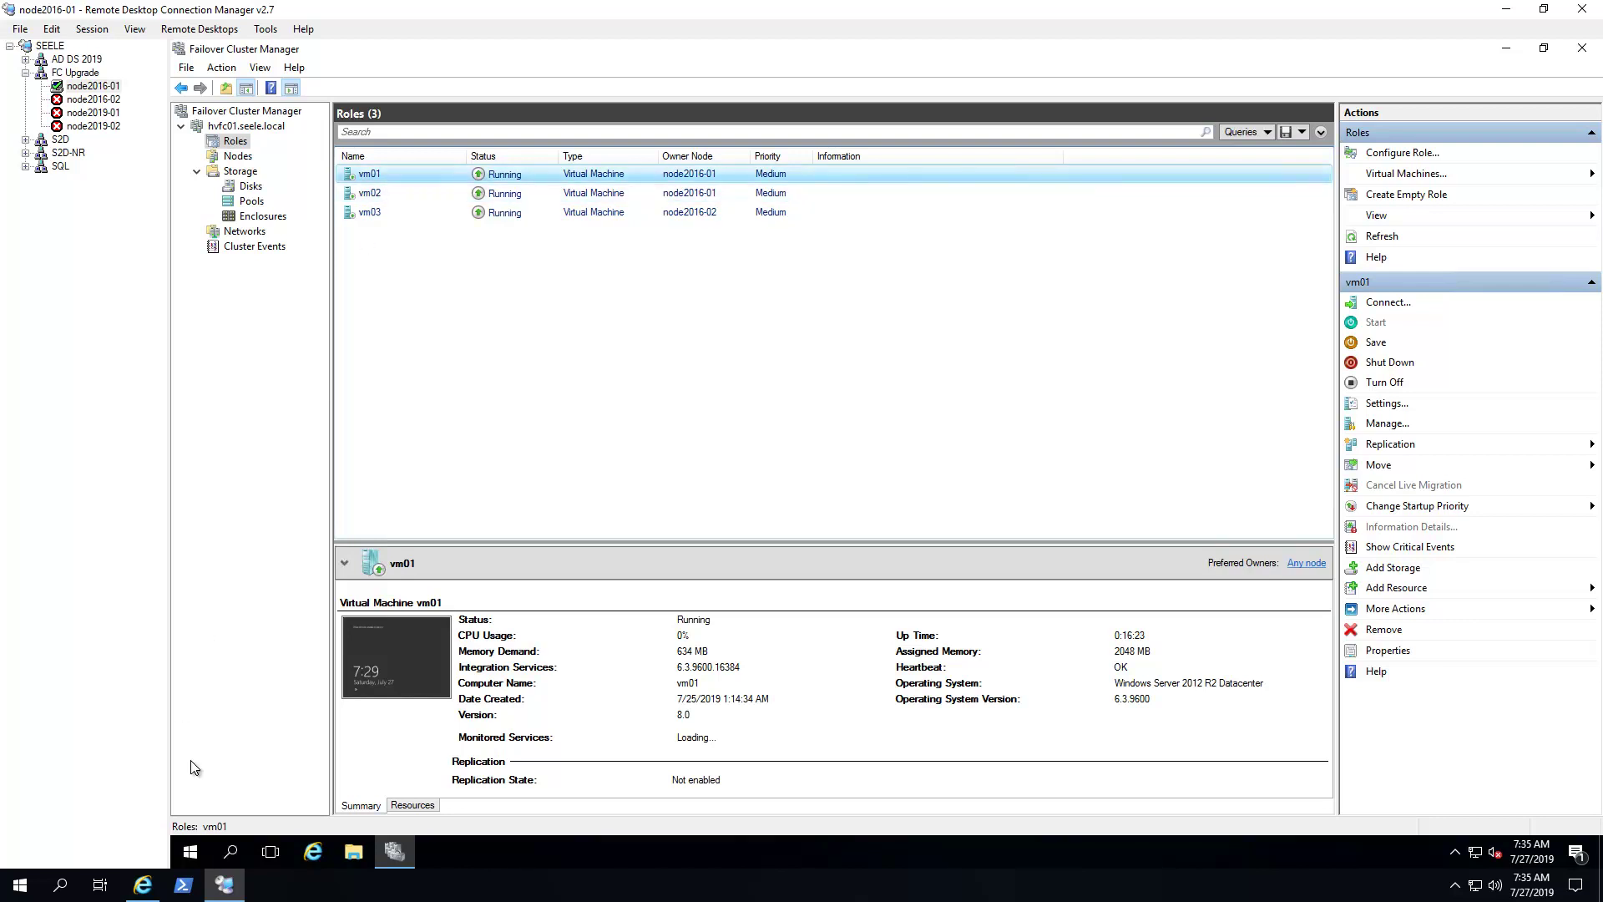
Switch to Internet Explorer and open vm01.seele.local in a new tab.
click(142, 885)
click(176, 54)
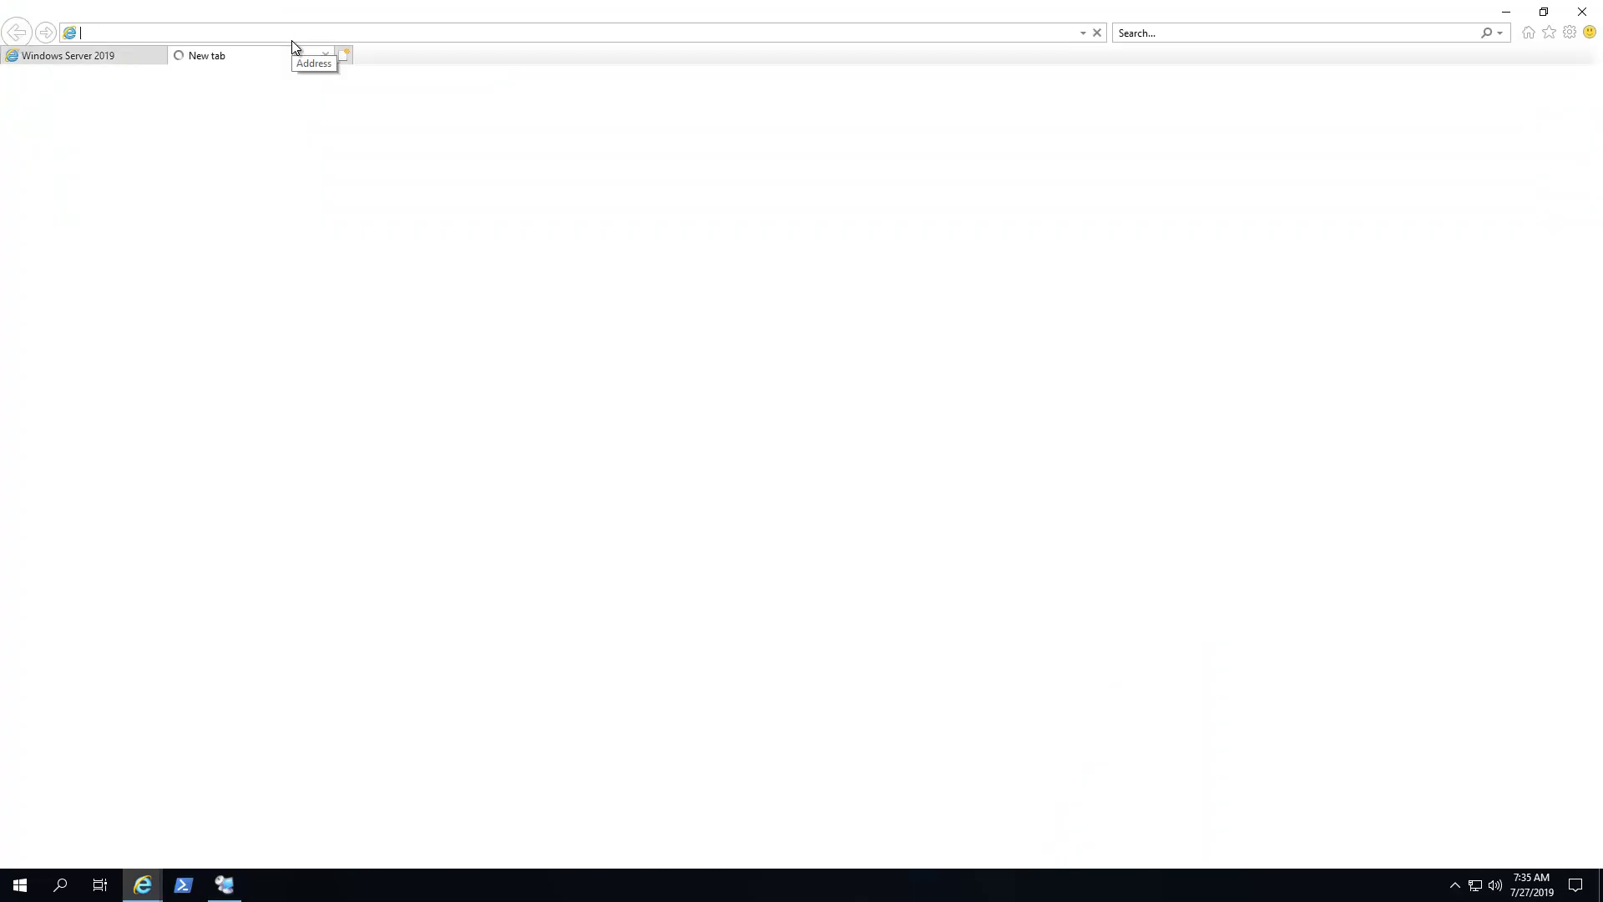
text(vm01)
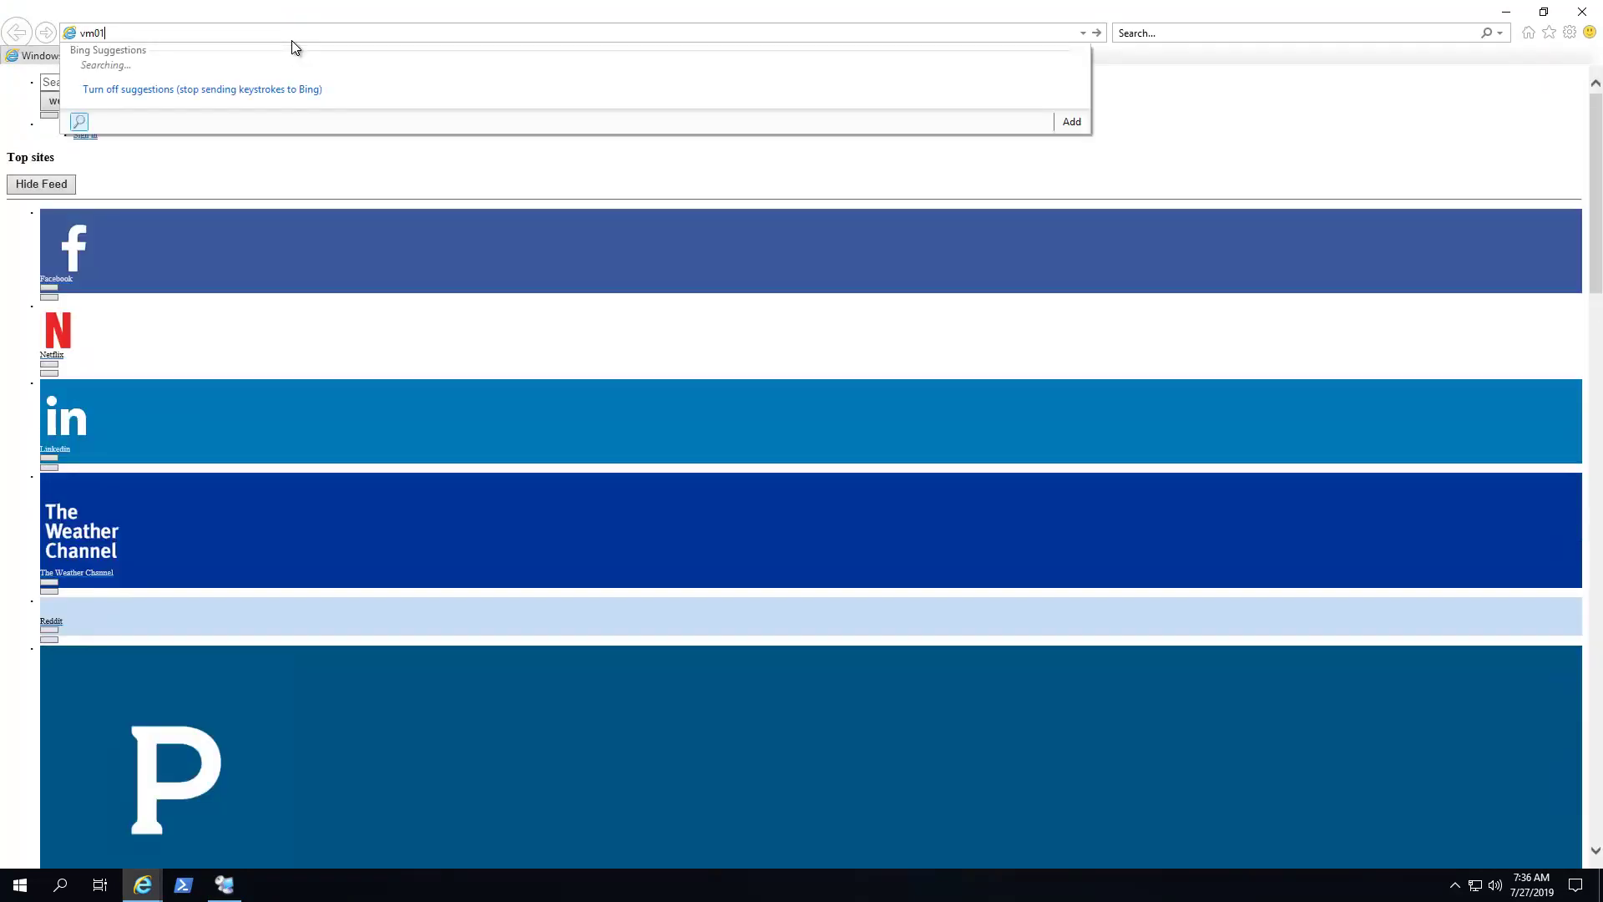
text(.seele.local)
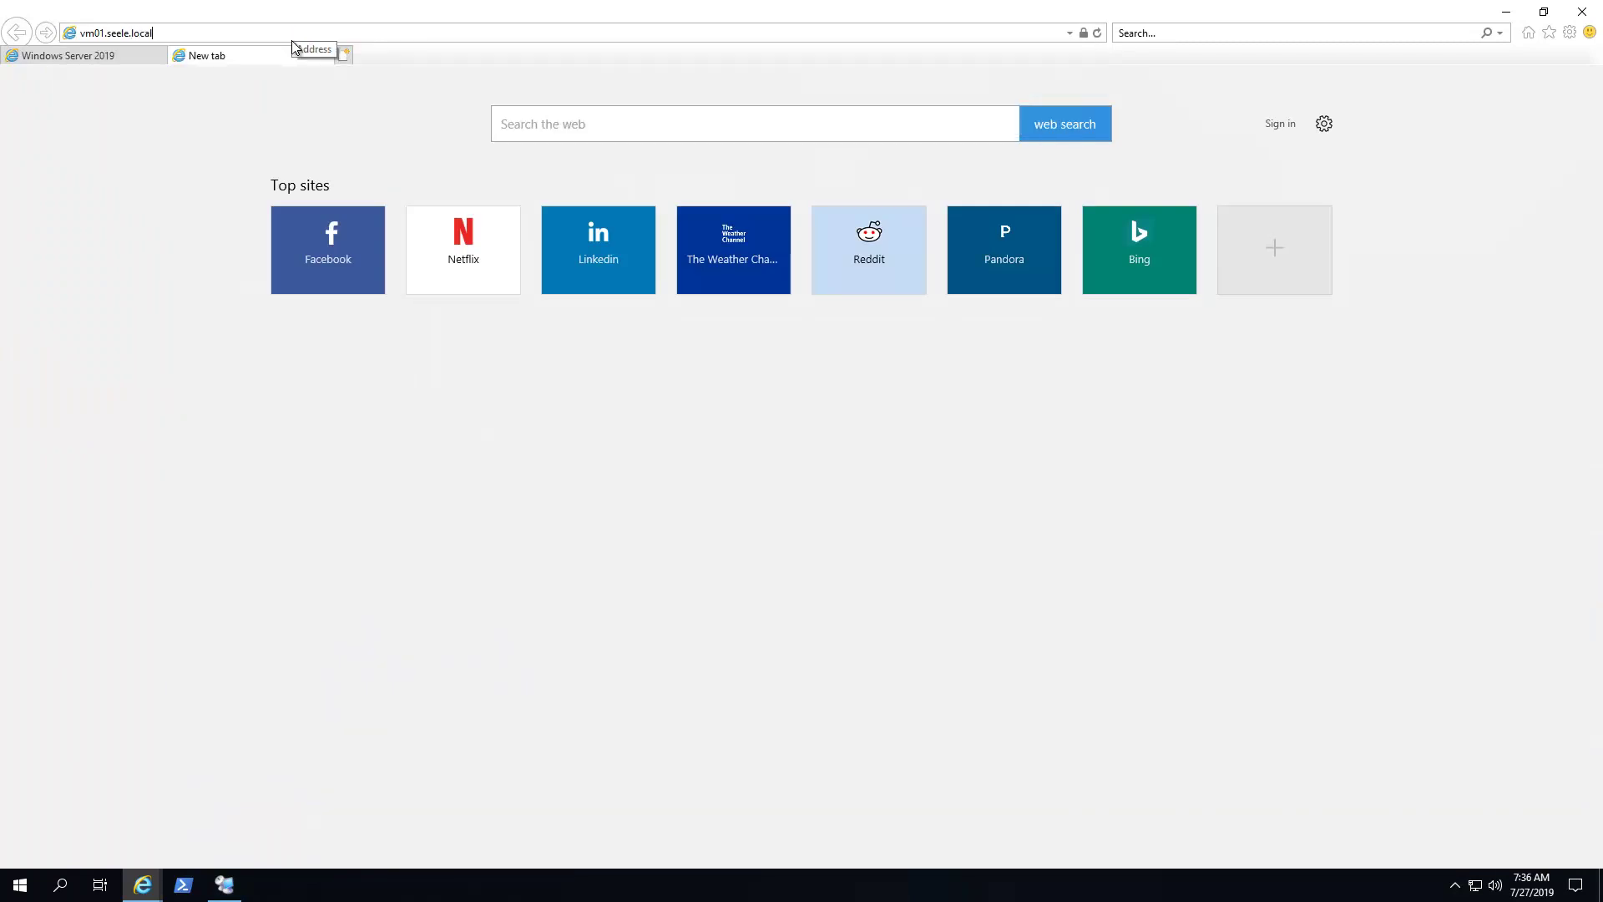
key(Return)
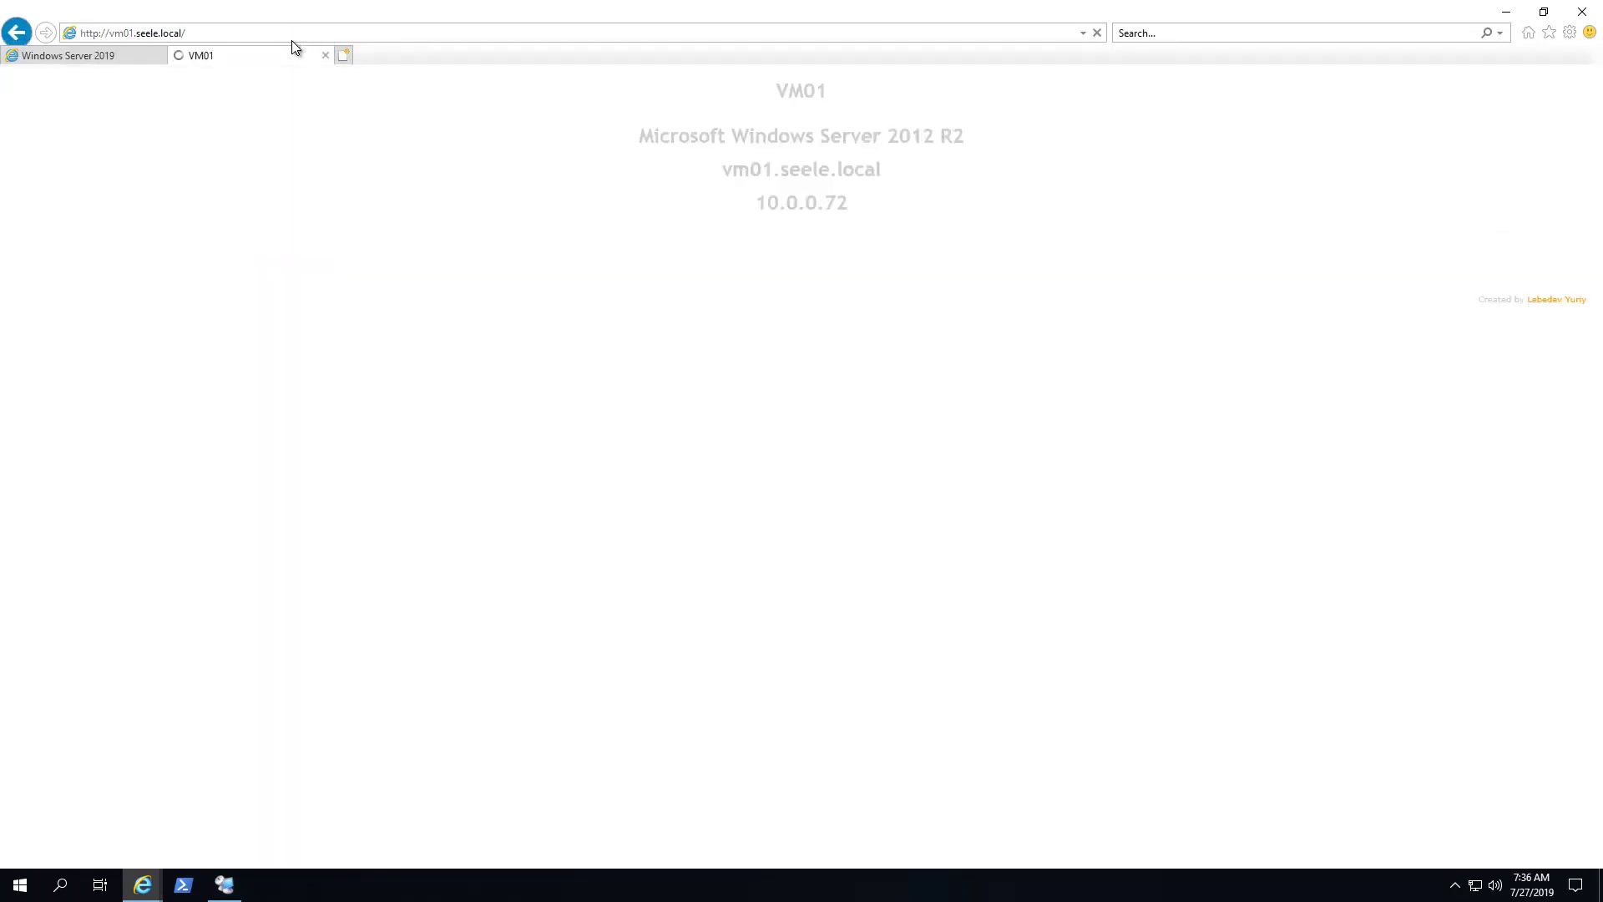
click(292, 40)
key(ctrl+c)
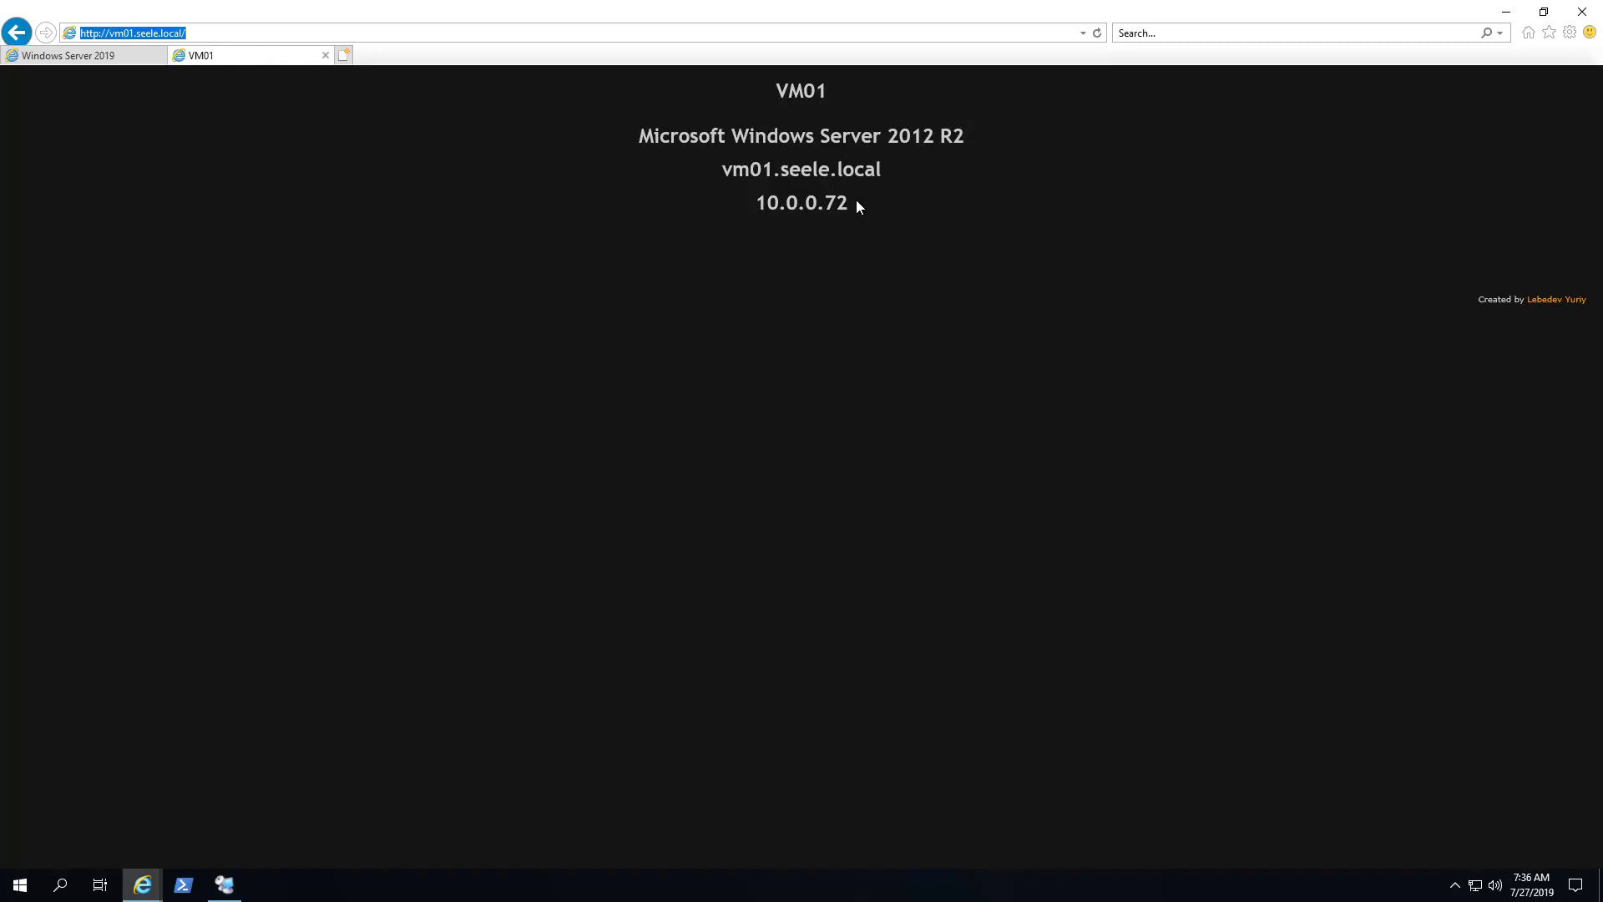
click(349, 53)
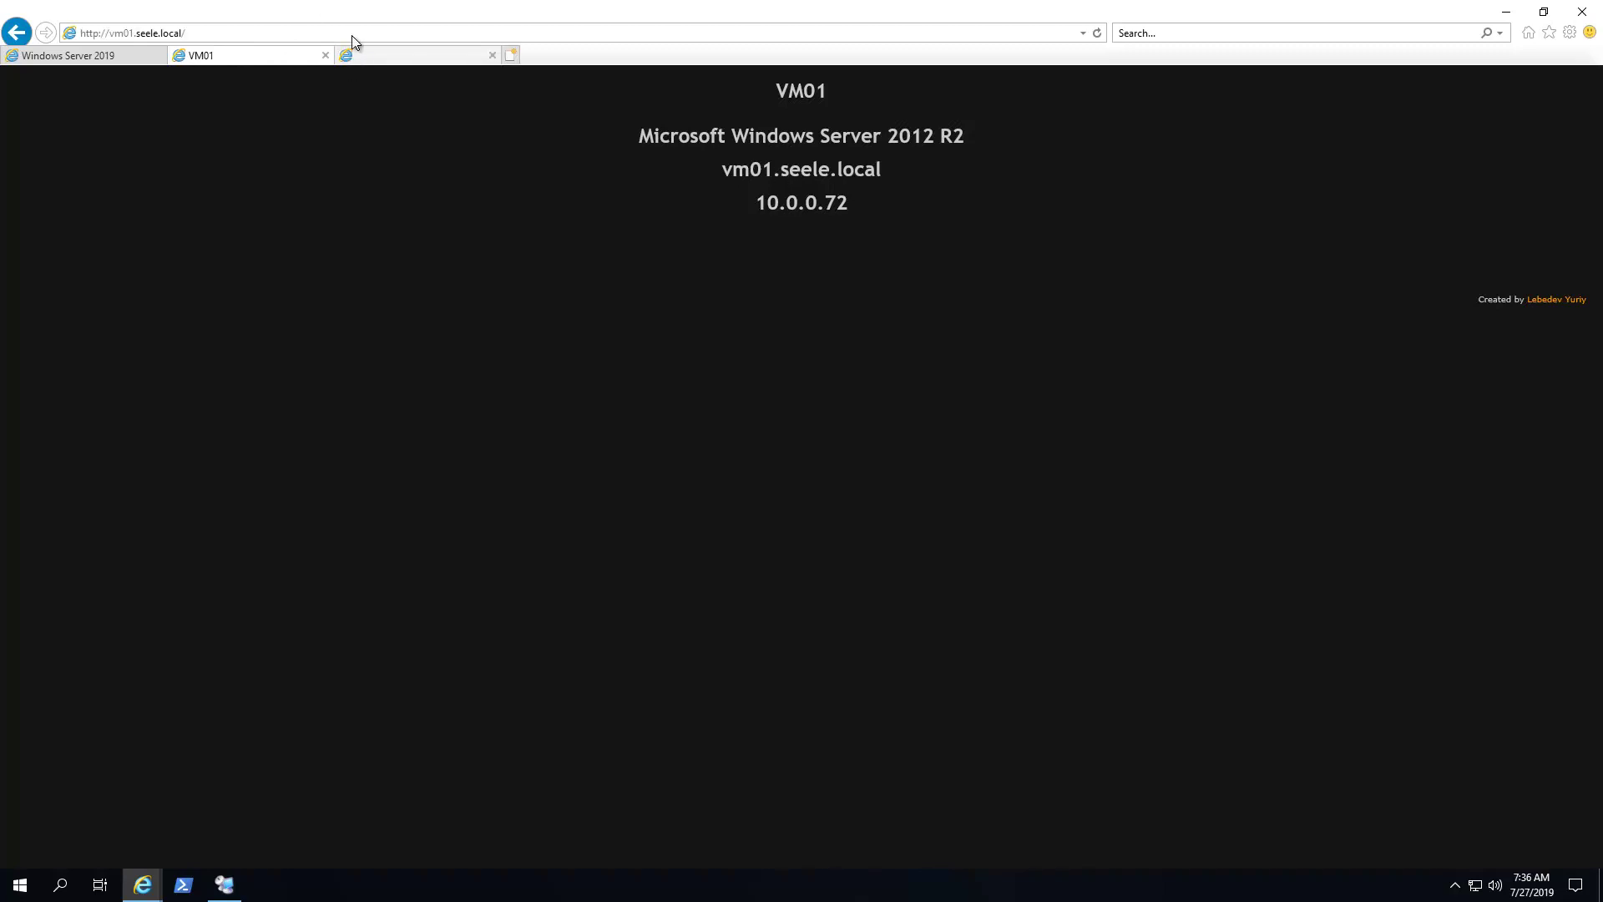
key(ctrl+v)
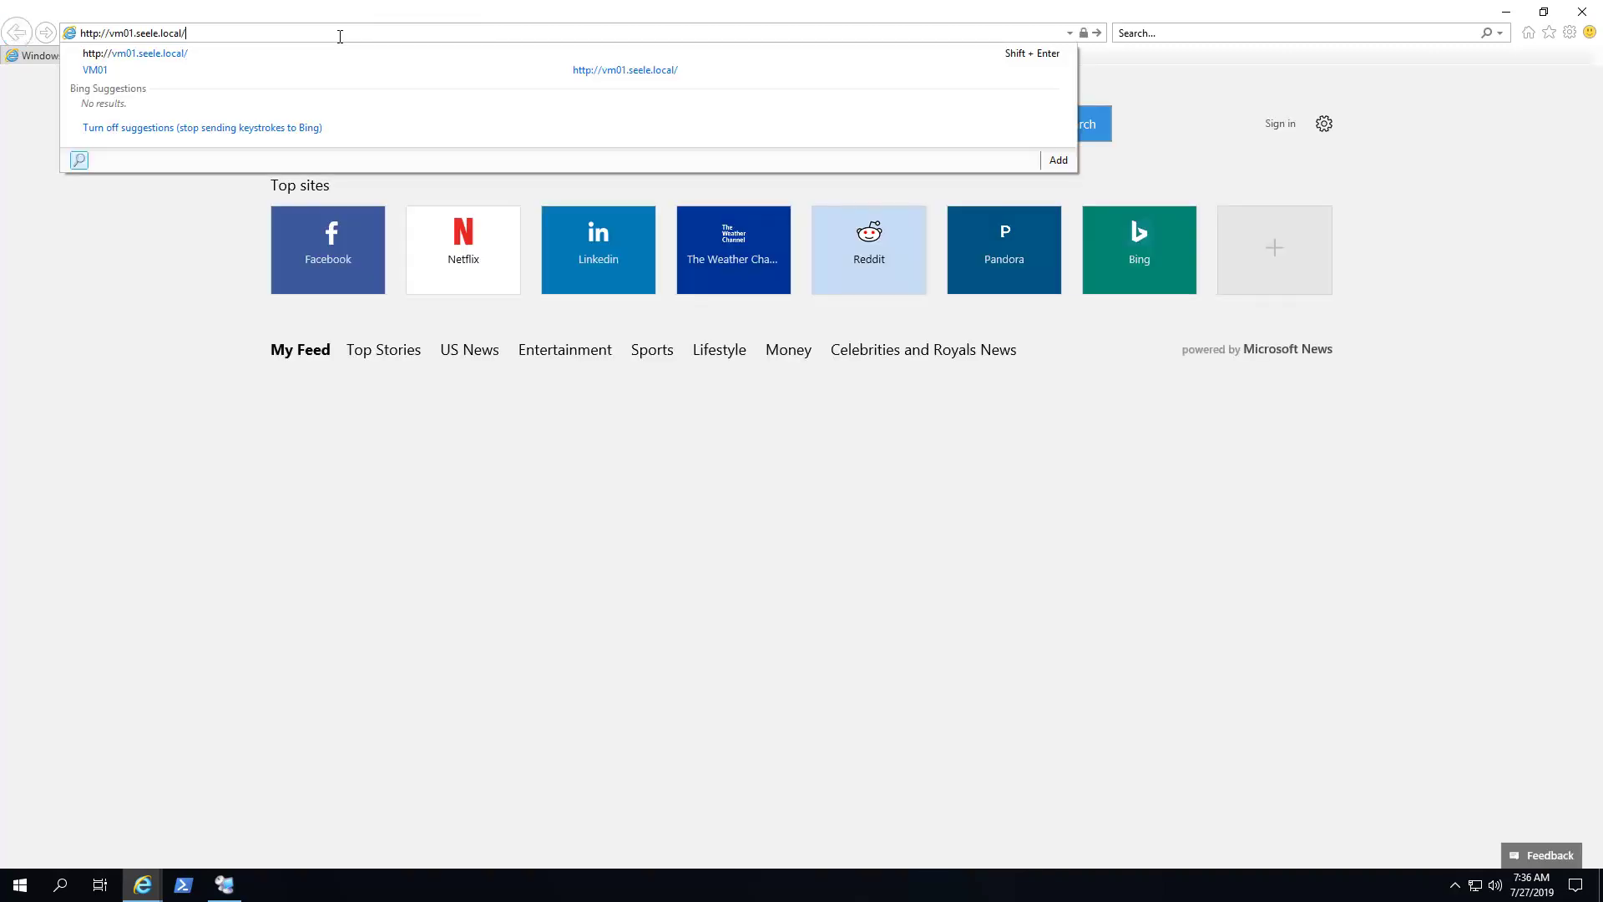
key(Home)
key(Right)
key(Right)
key(Right)
key(Right)
key(Right)
key(Right)
key(Right)
key(Right)
key(Right)
key(Right)
key(Right)
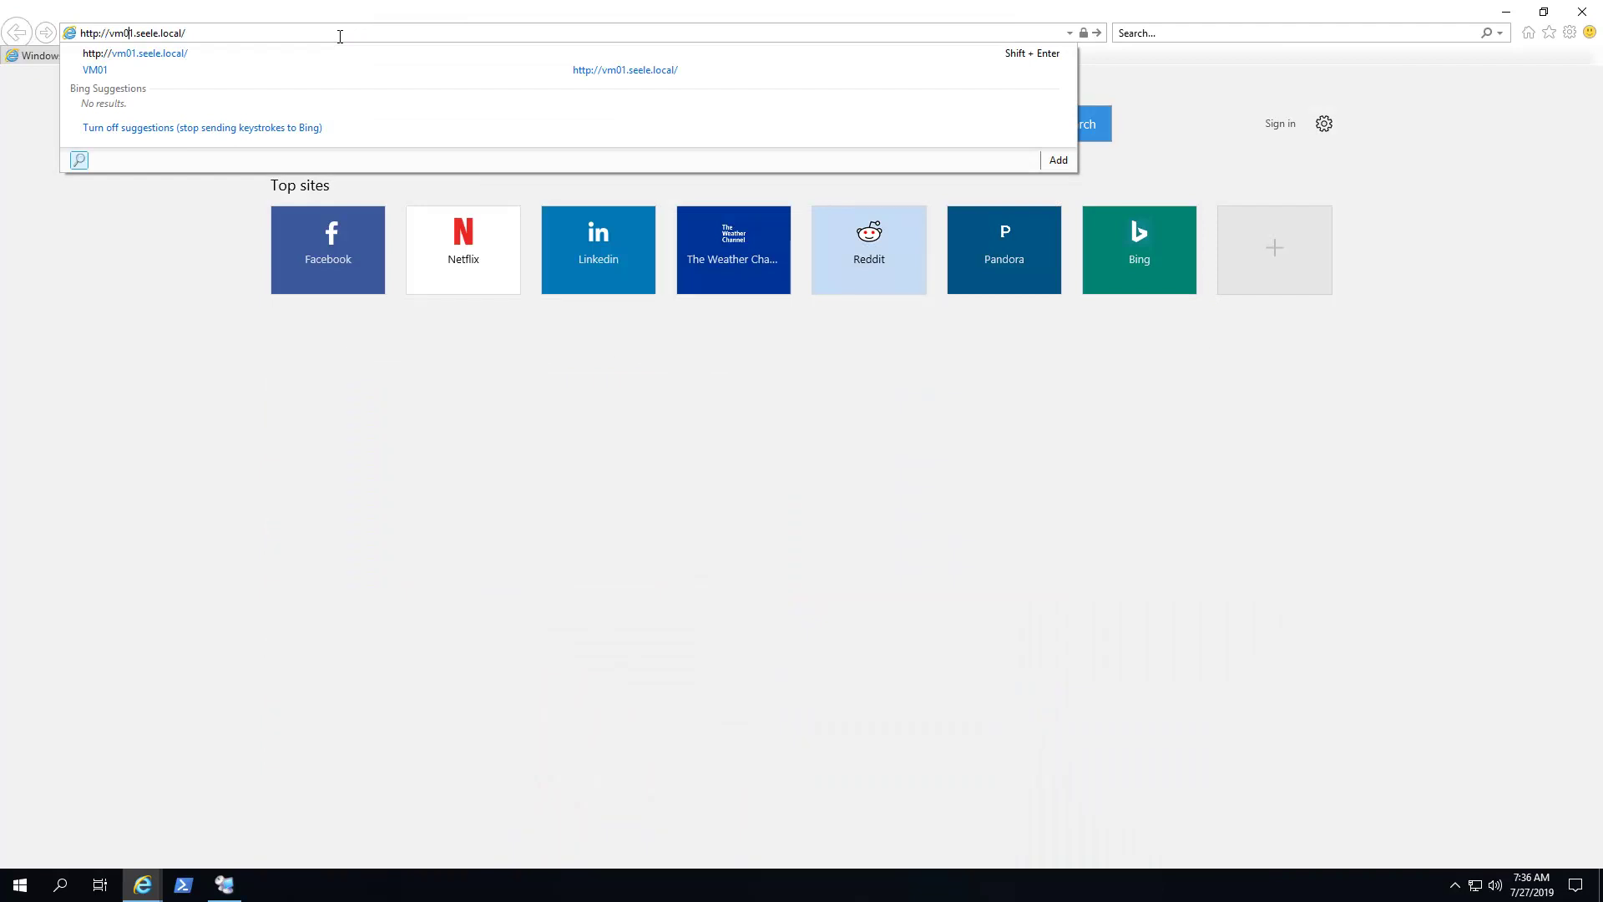
key(BackSpace)
text(2)
key(Return)
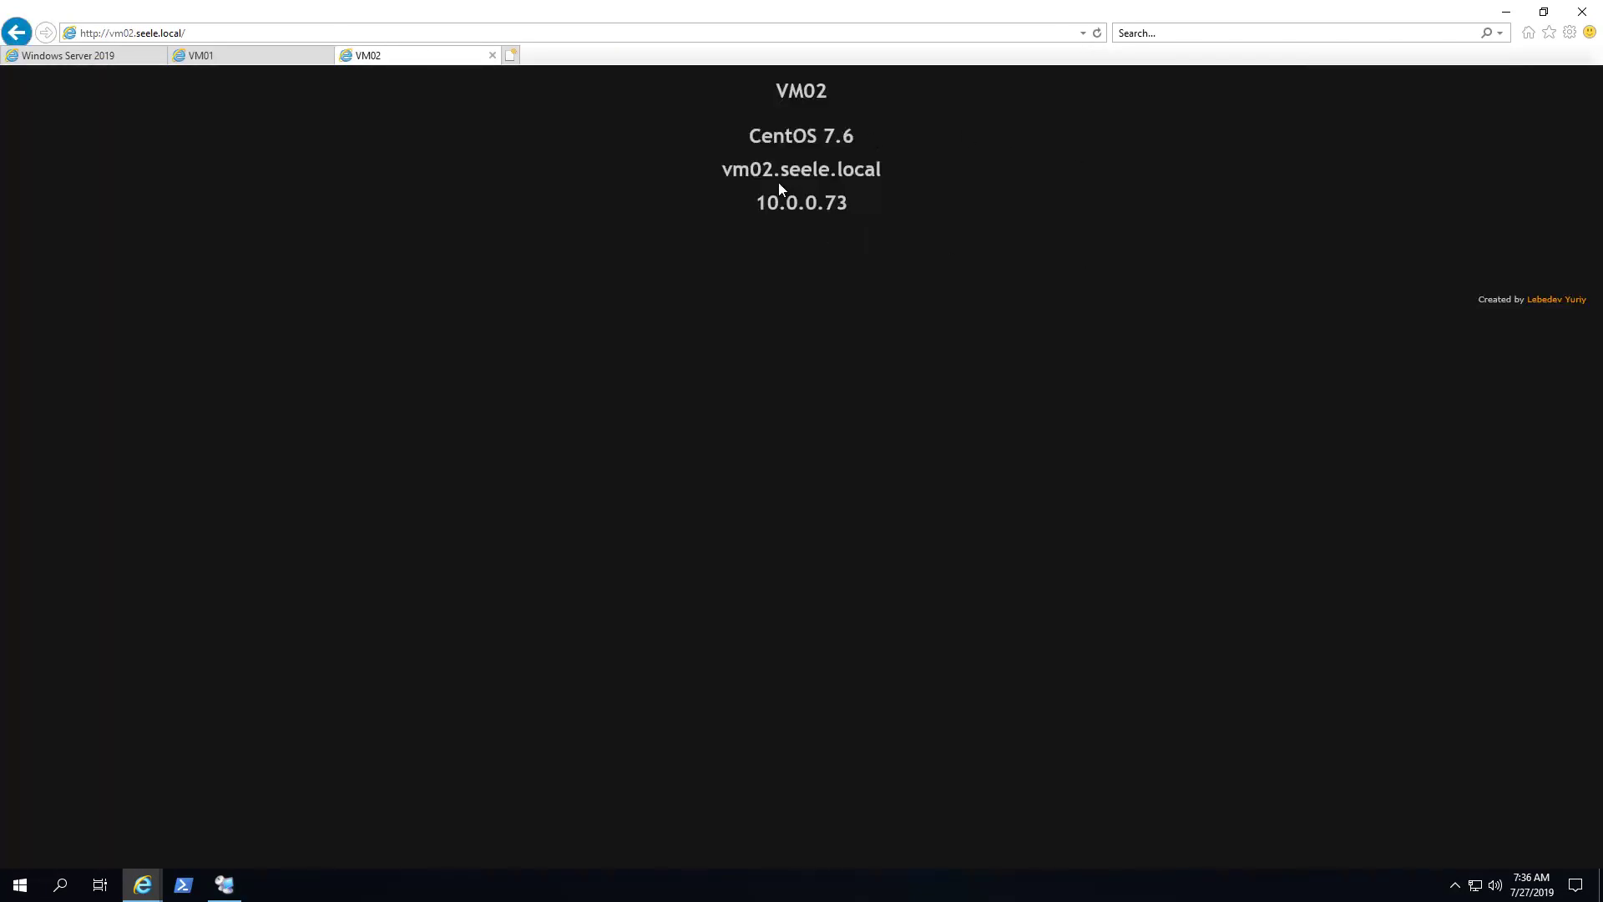
click(511, 55)
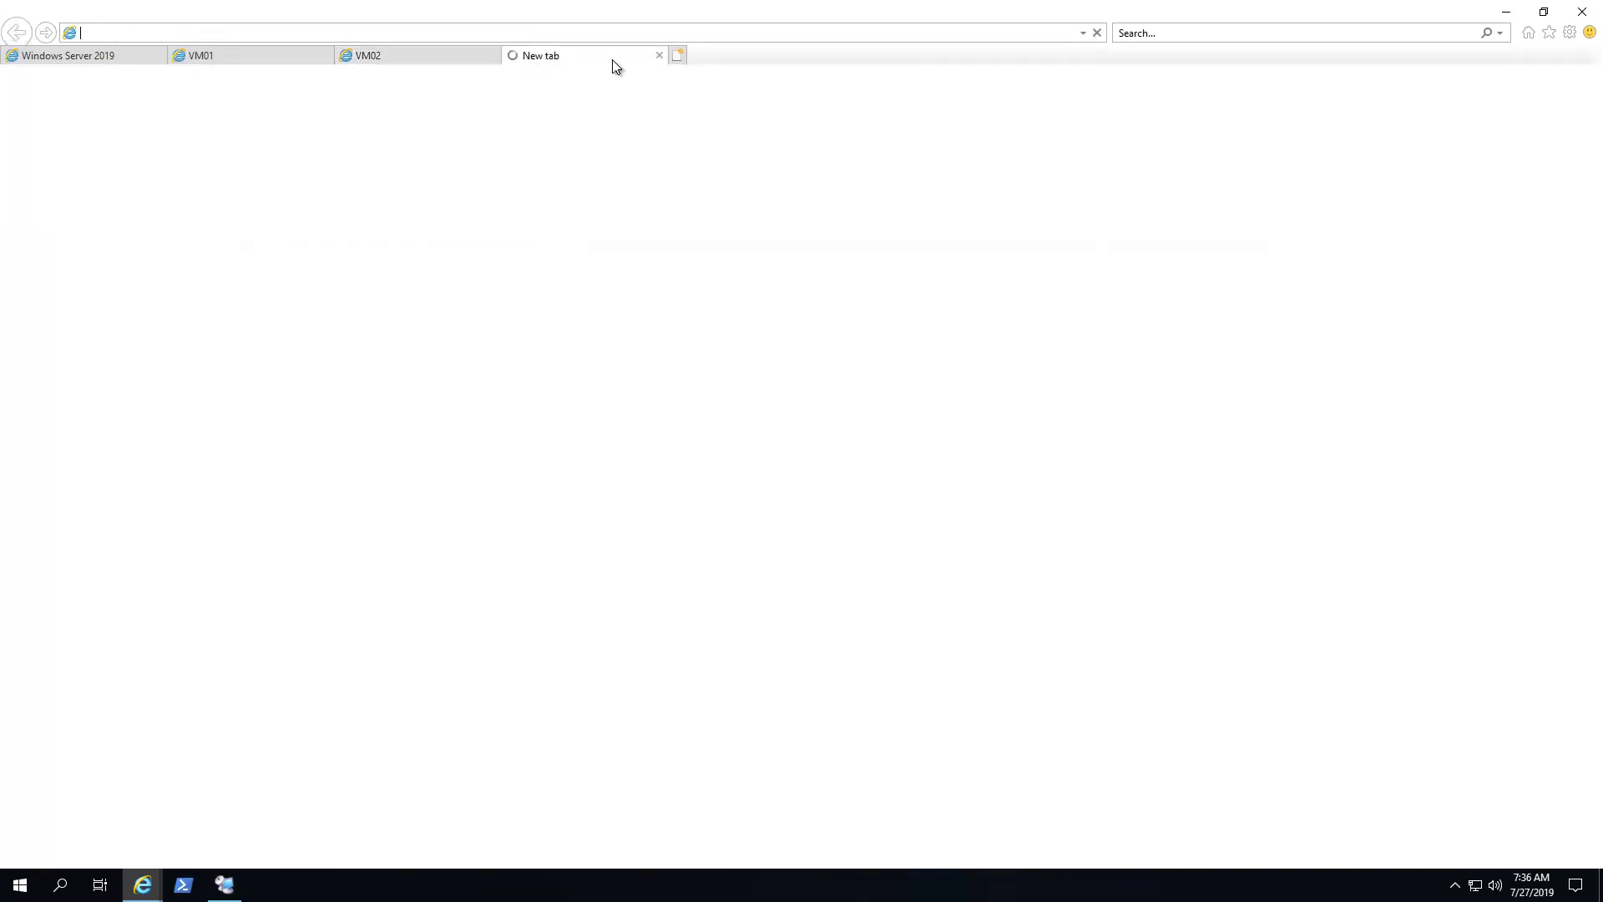
key(ctrl+v)
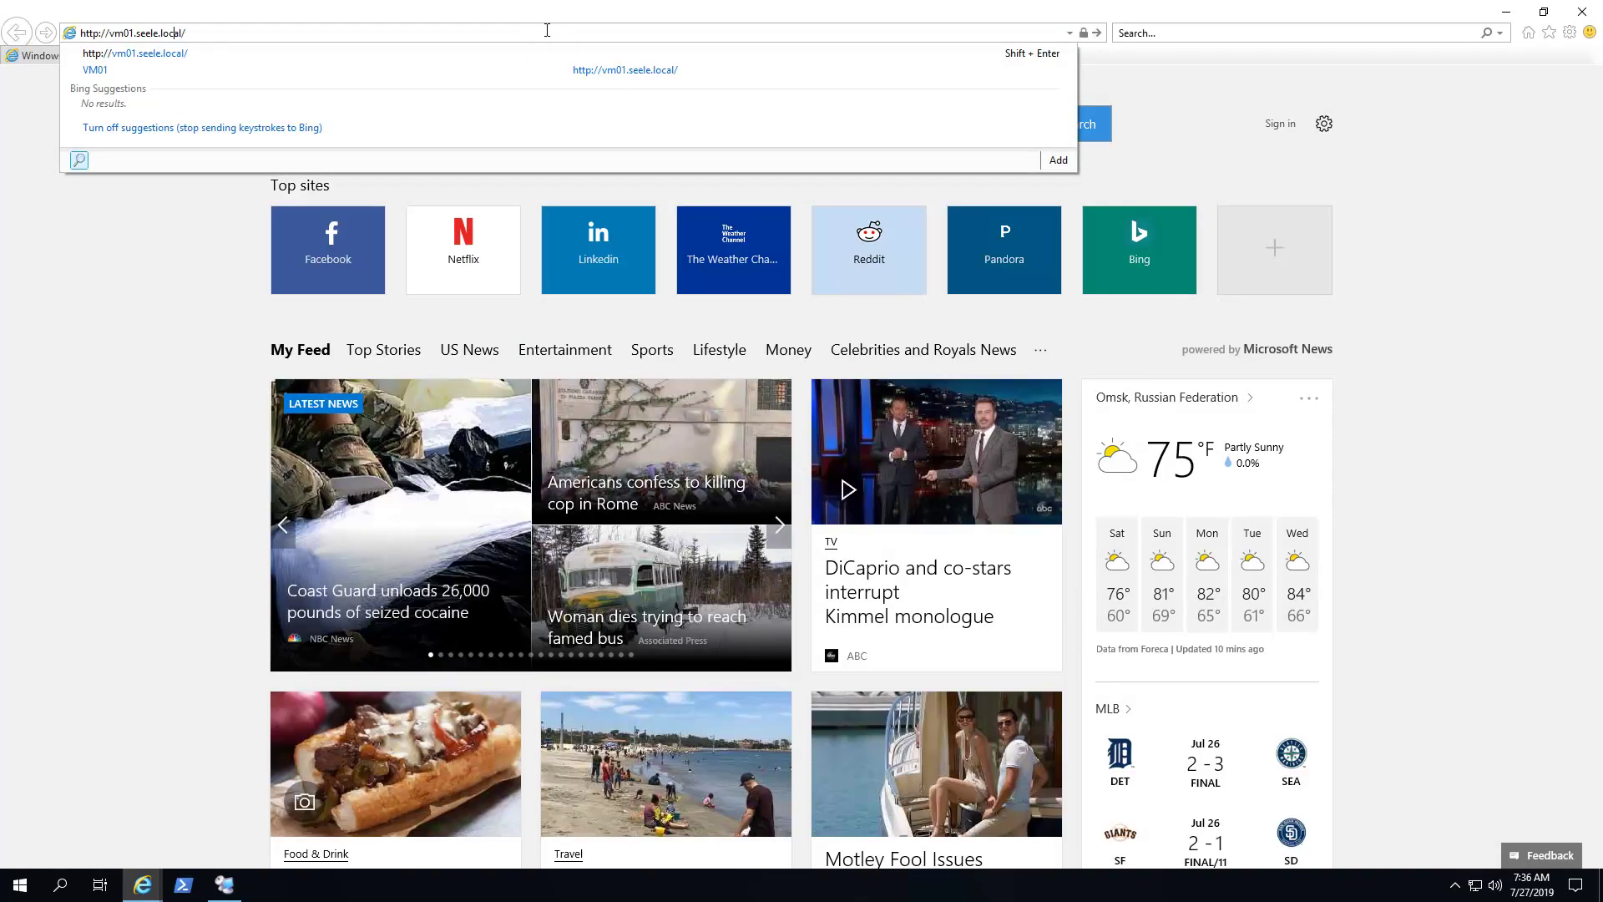
key(Left)
key(Left)
key(Left)
key(BackSpace)
text(3)
key(Return)
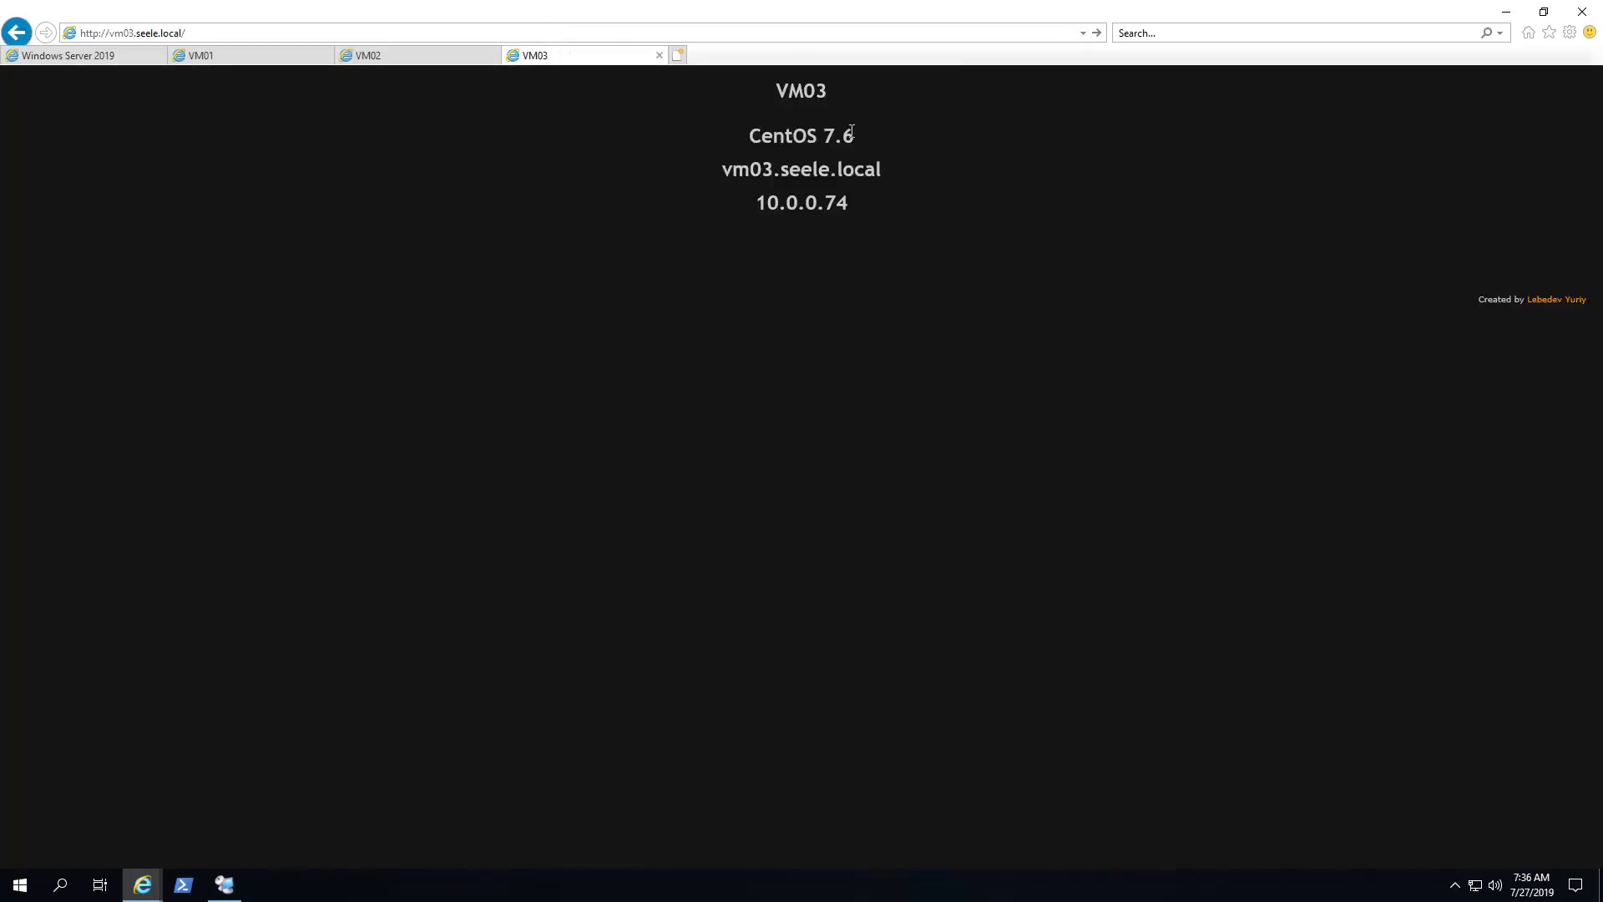
Launch Command Prompt from Windows System and open two more Command Prompt windows.
click(10, 890)
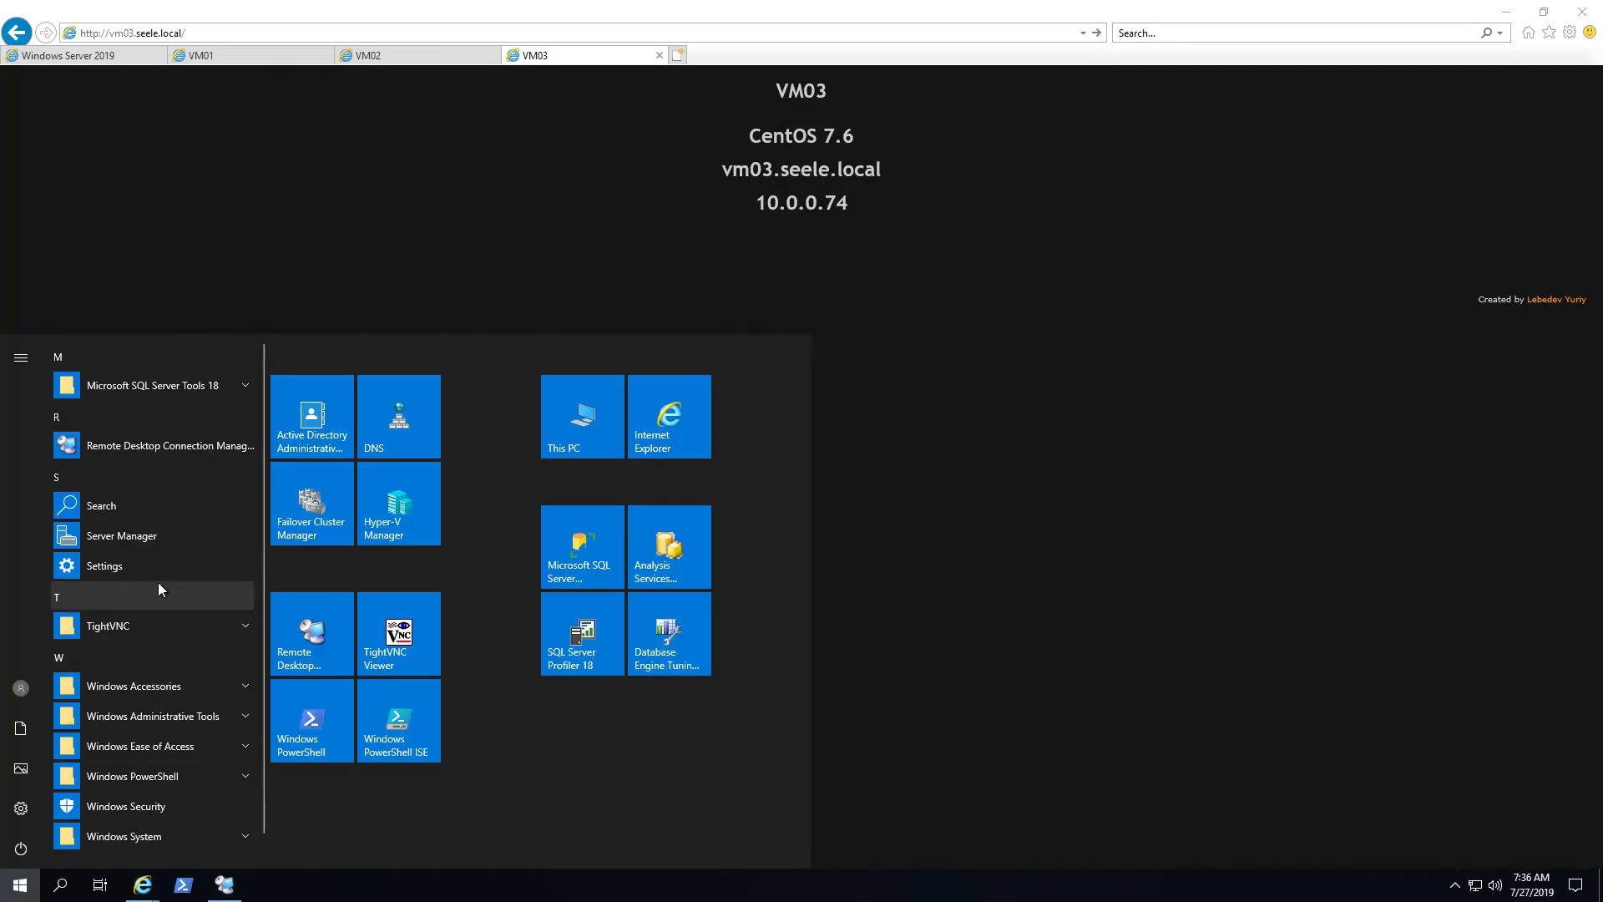
click(161, 845)
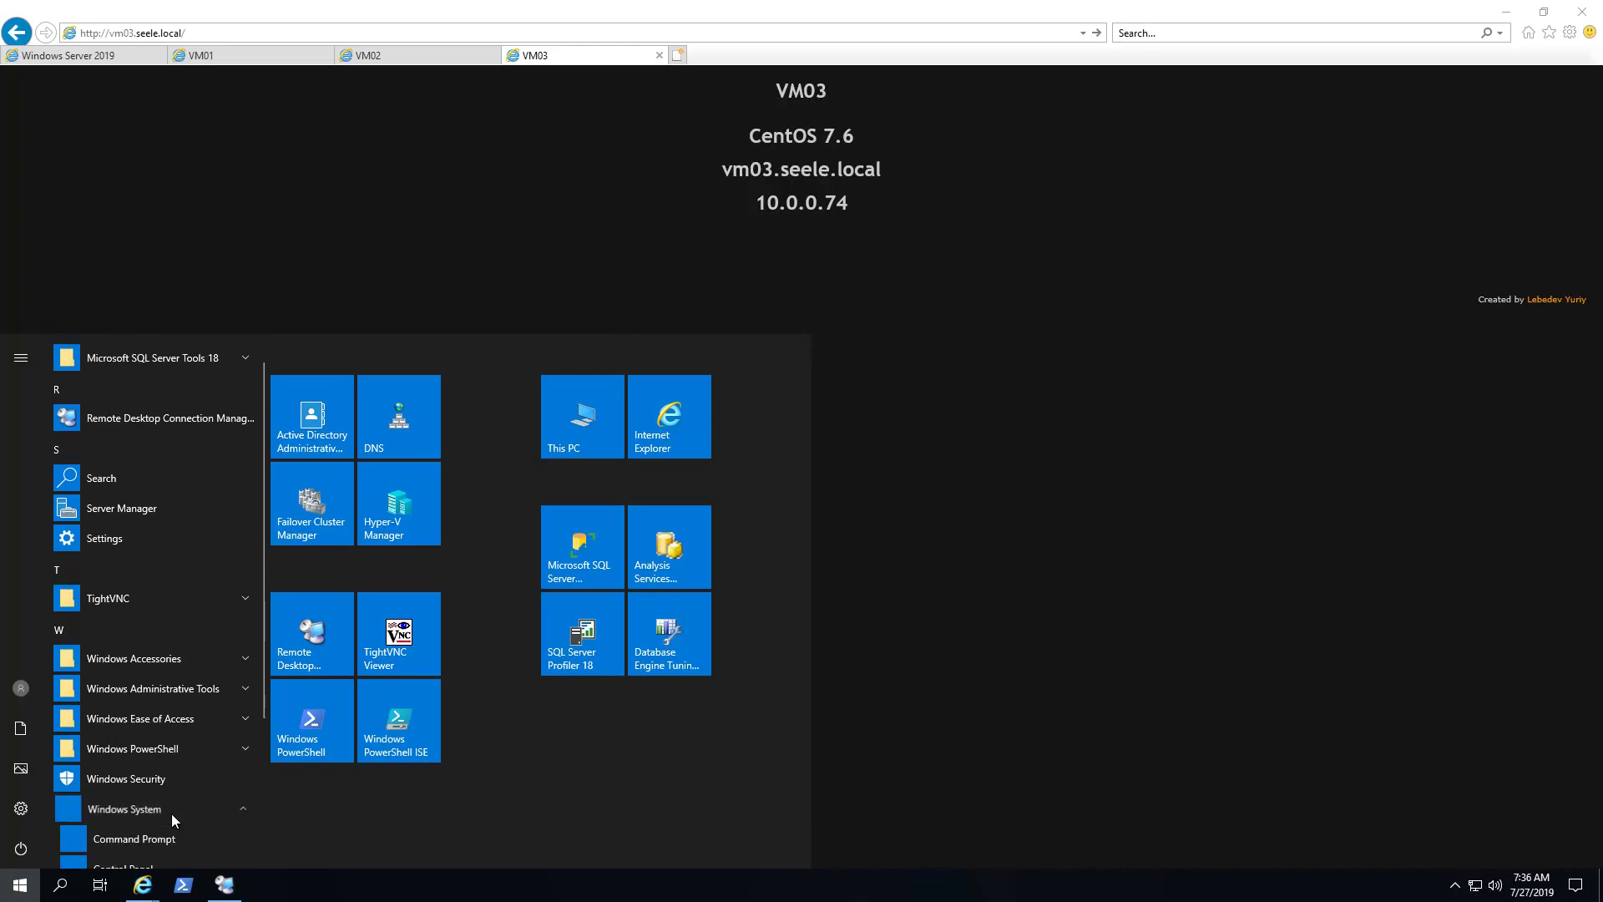
click(150, 762)
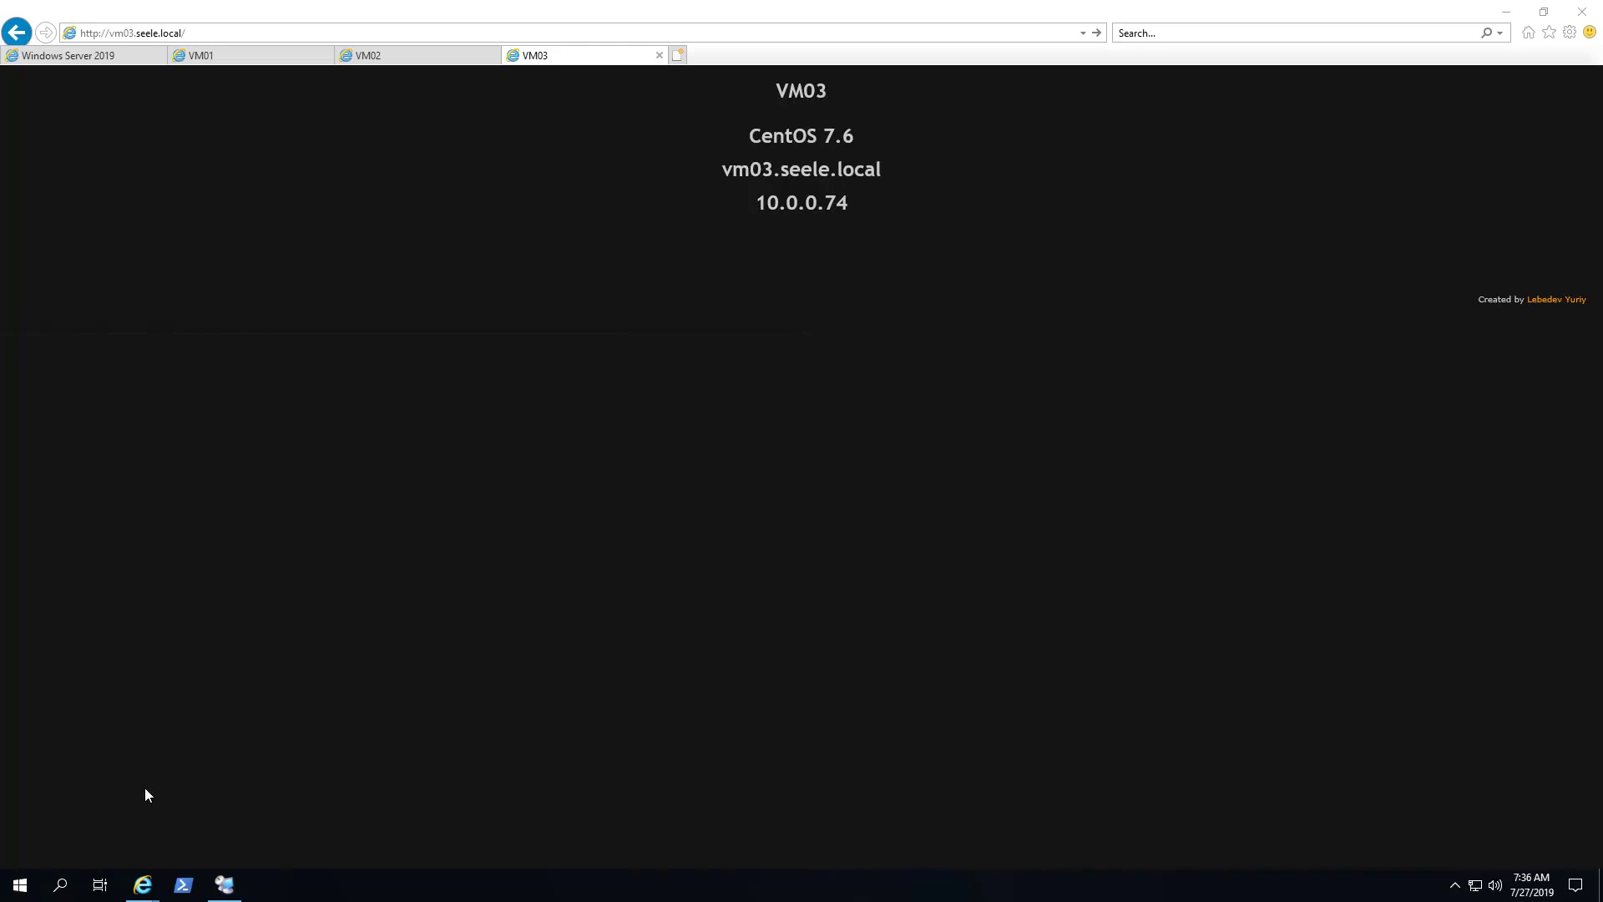
right_click(266, 884)
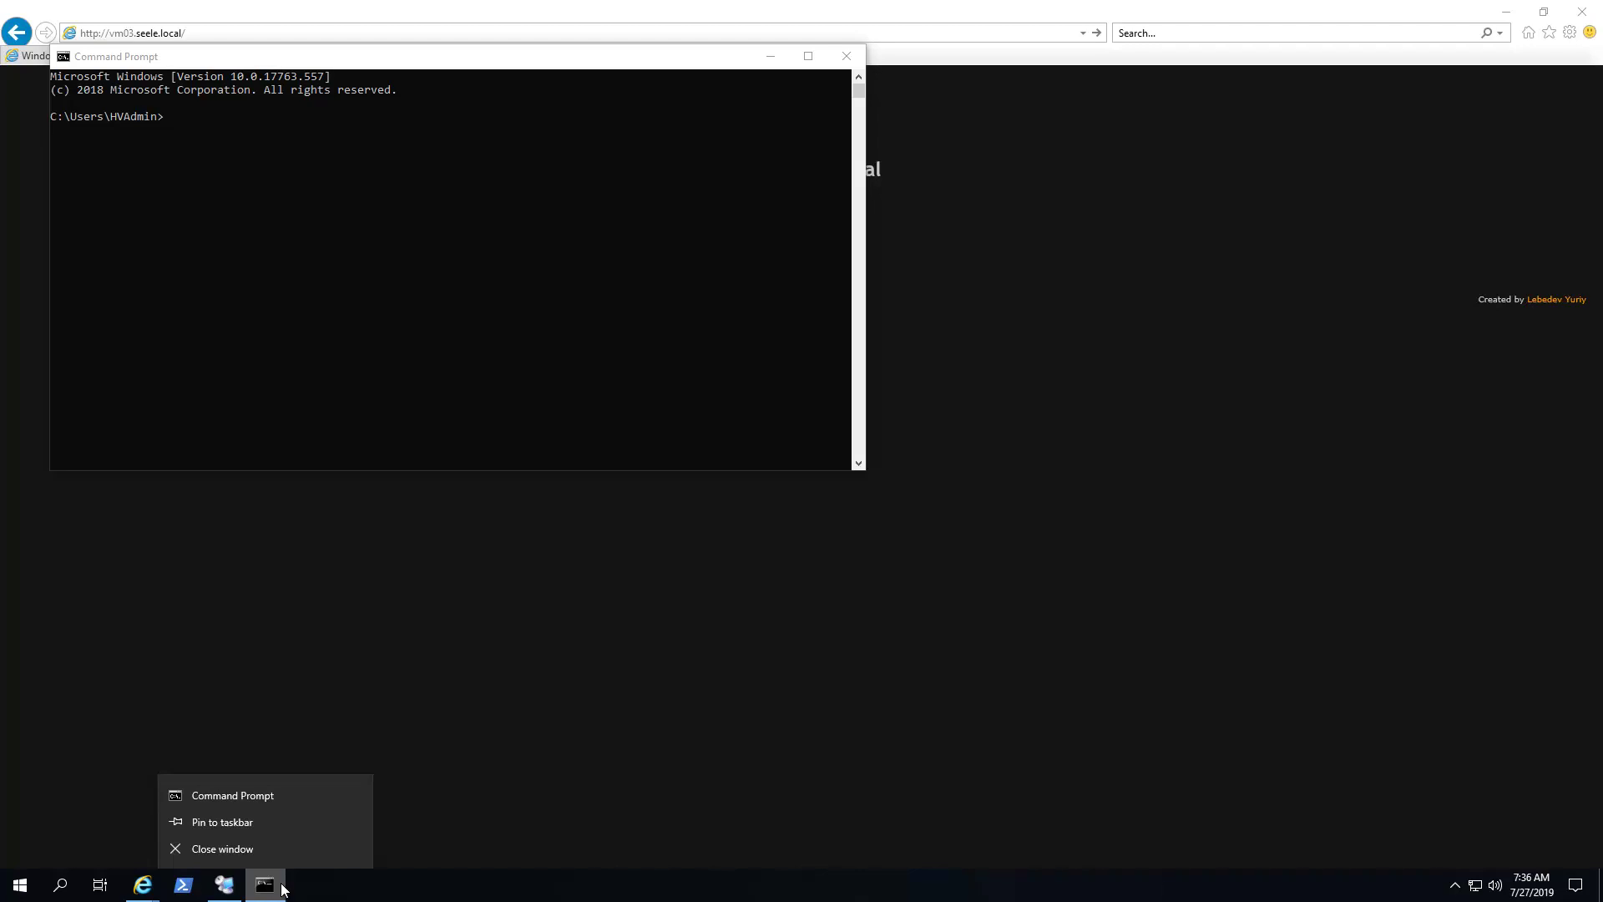
click(250, 795)
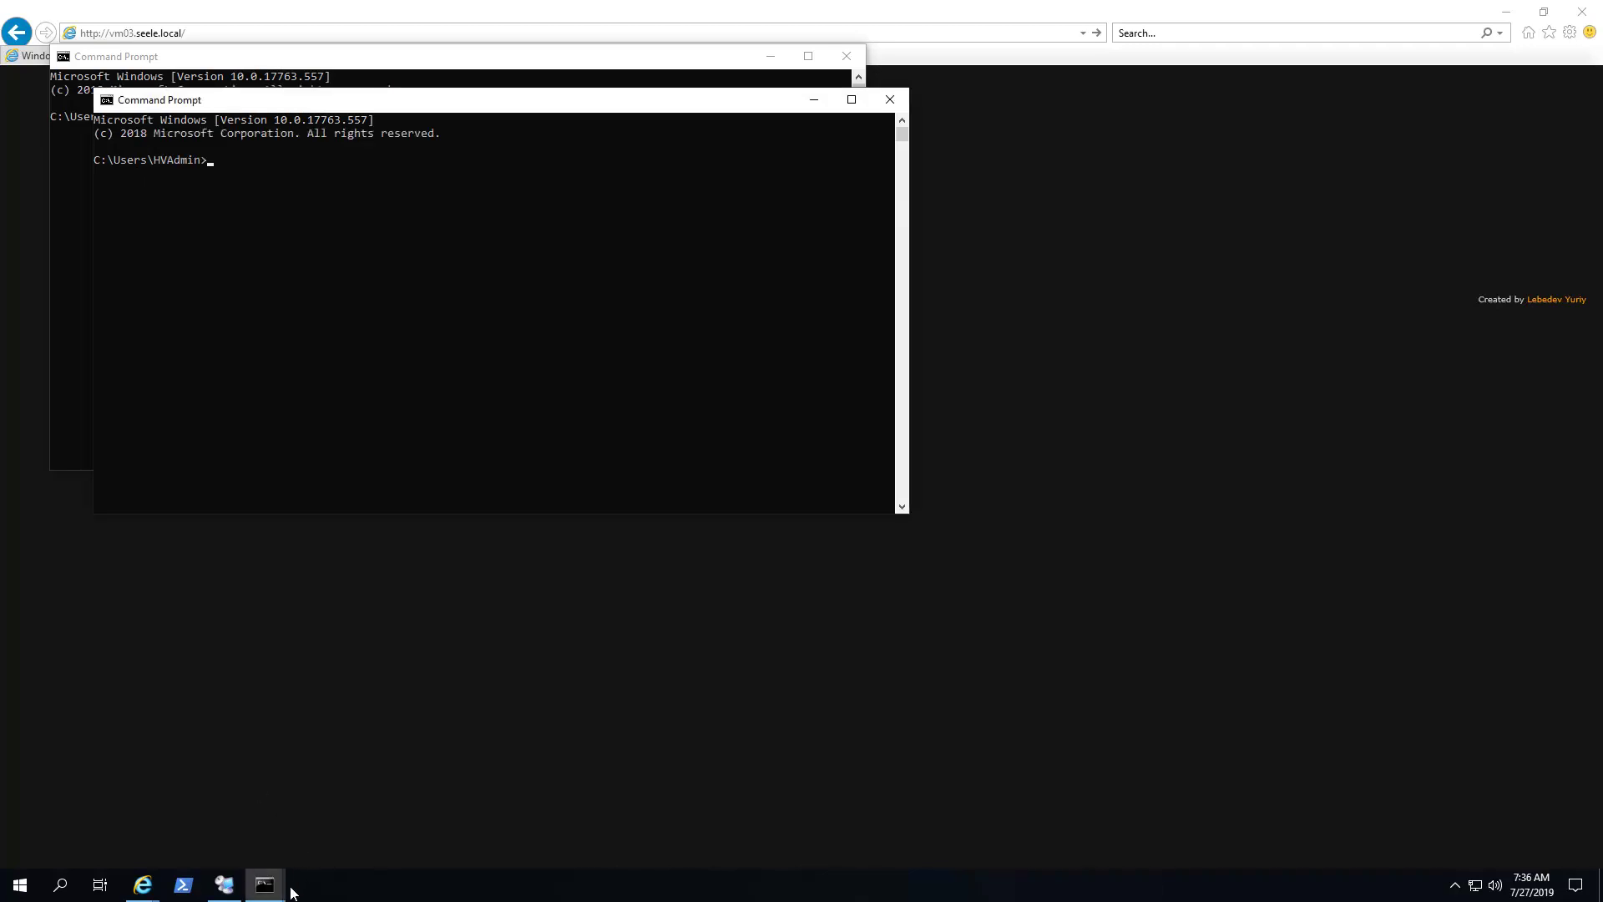
right_click(276, 893)
click(239, 800)
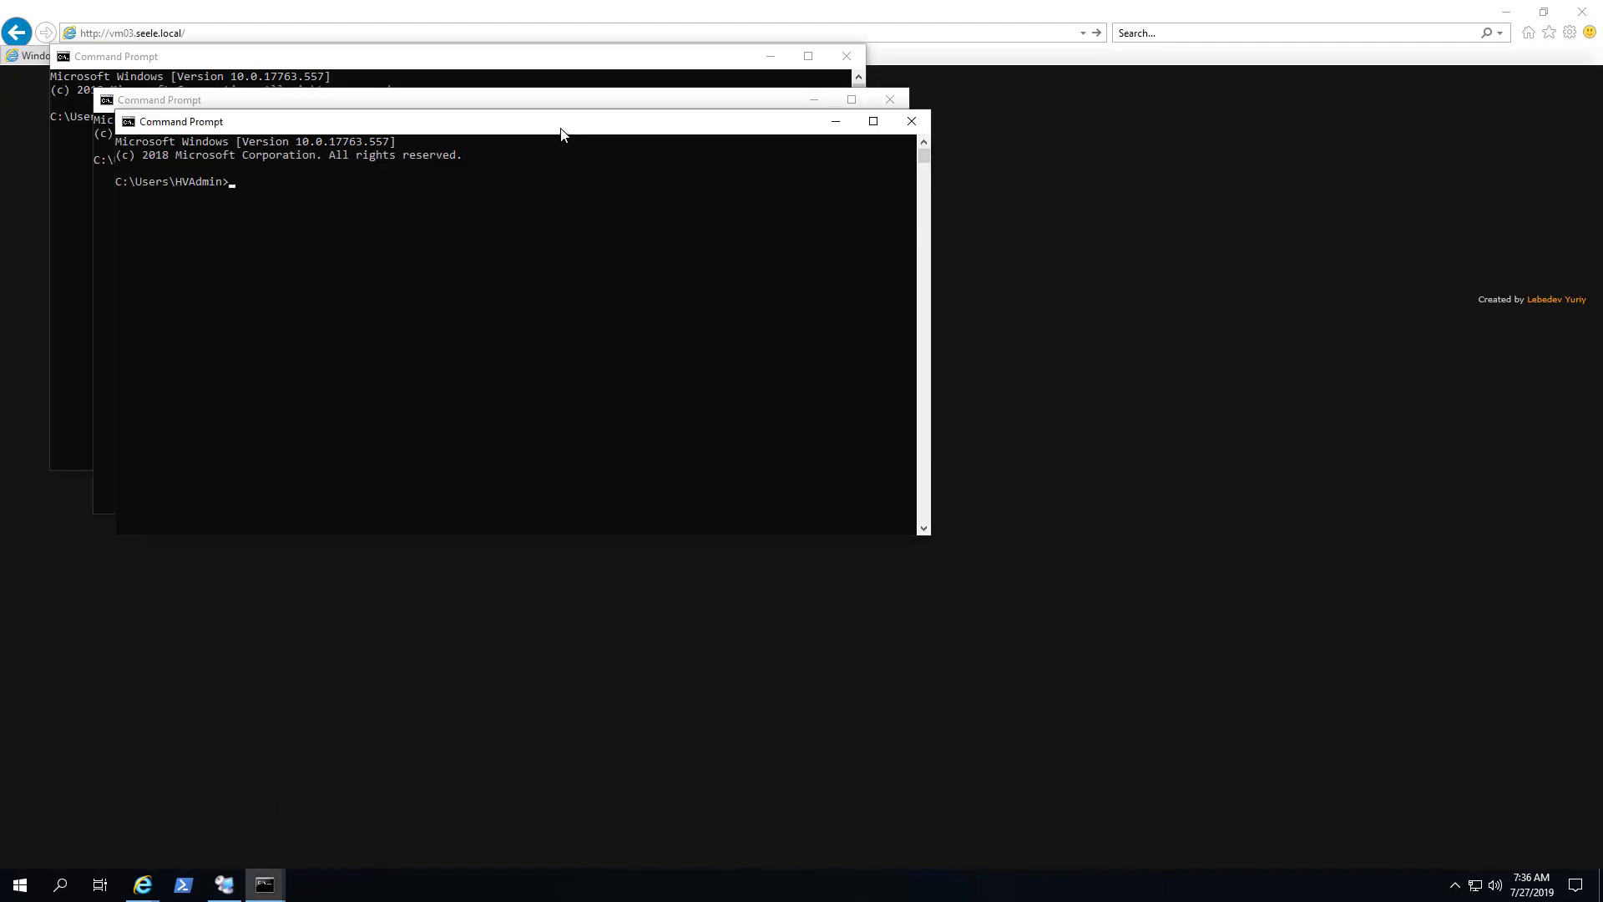
Move the frontmost Command Prompt aside, test it with ping vm01, stop that and run ping vm01 -t.
drag(434, 123, 1002, 257)
click(969, 373)
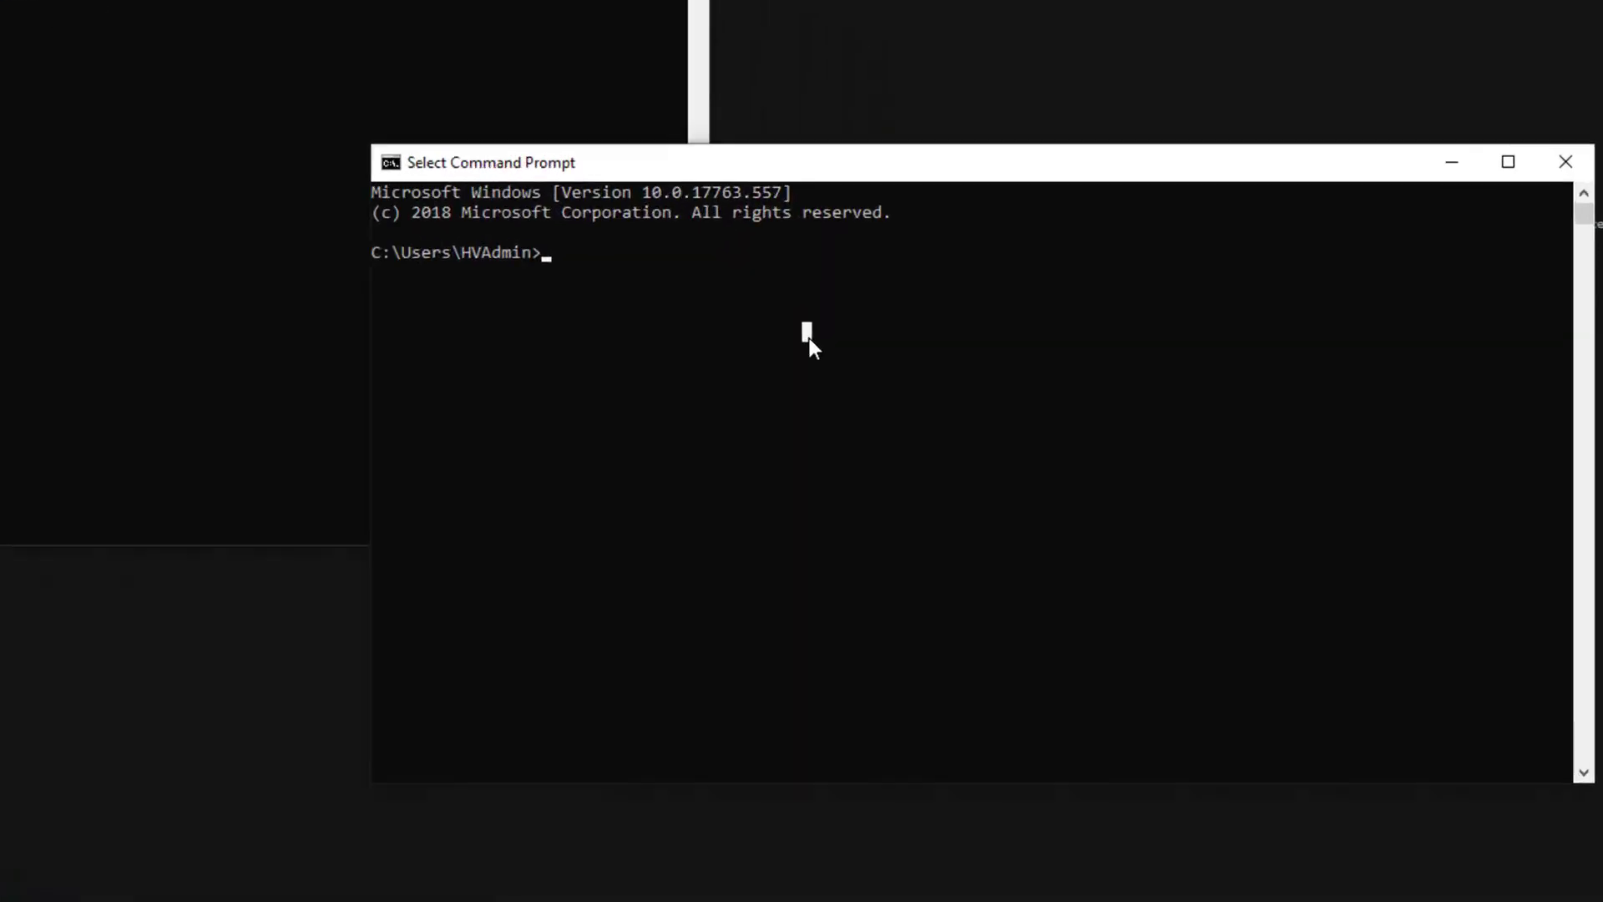
text(pi)
text(vm01)
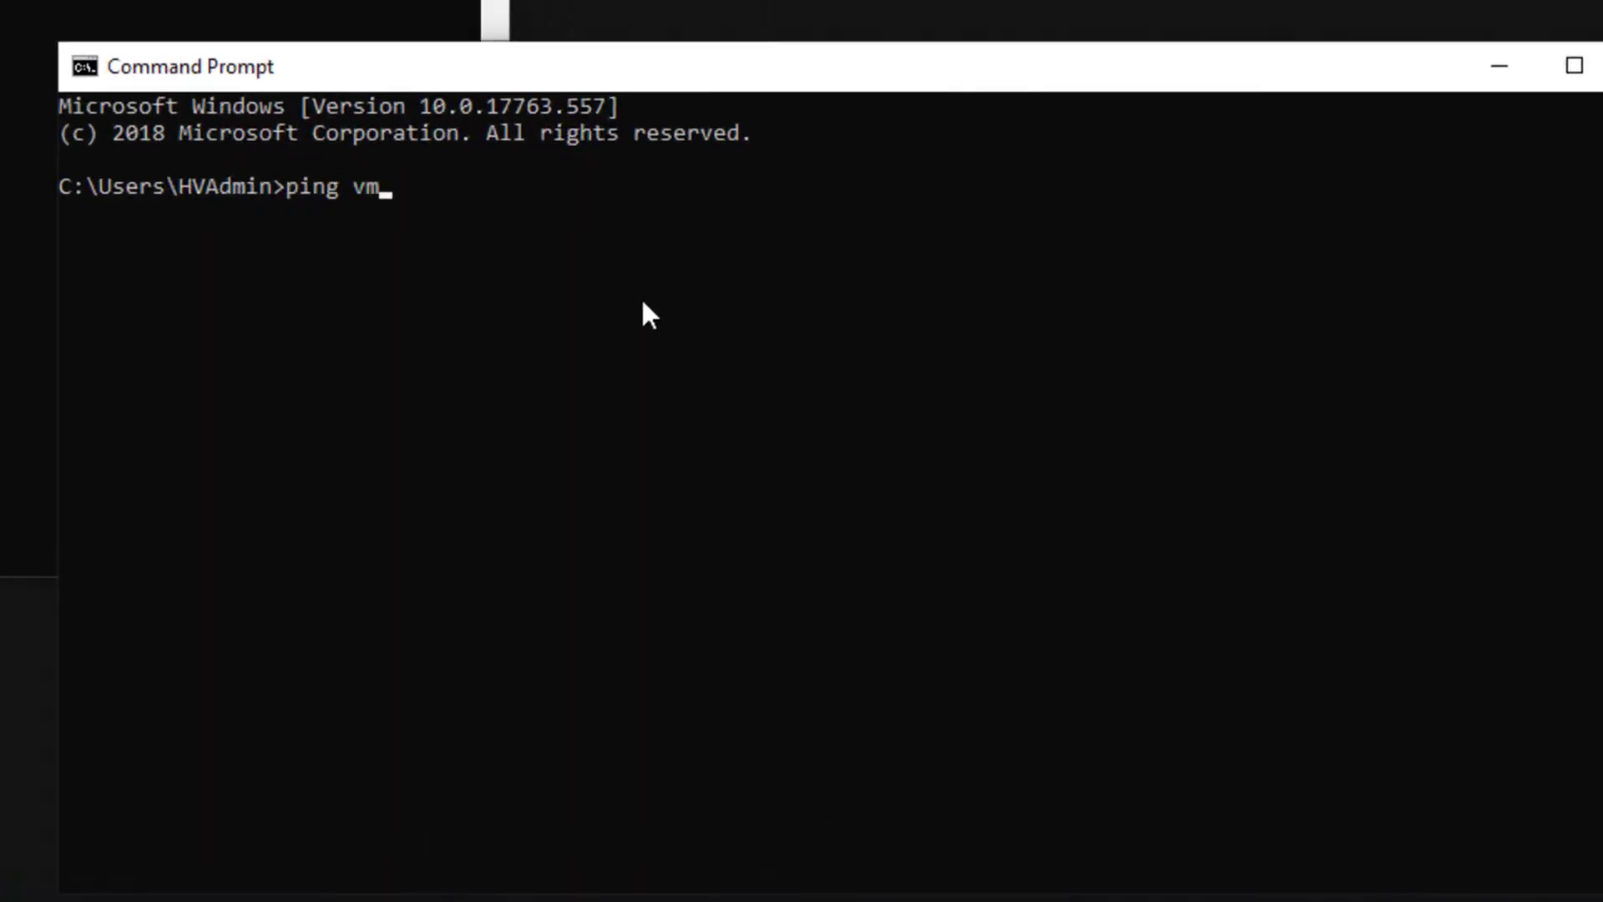
key(Return)
key(ctrl+c)
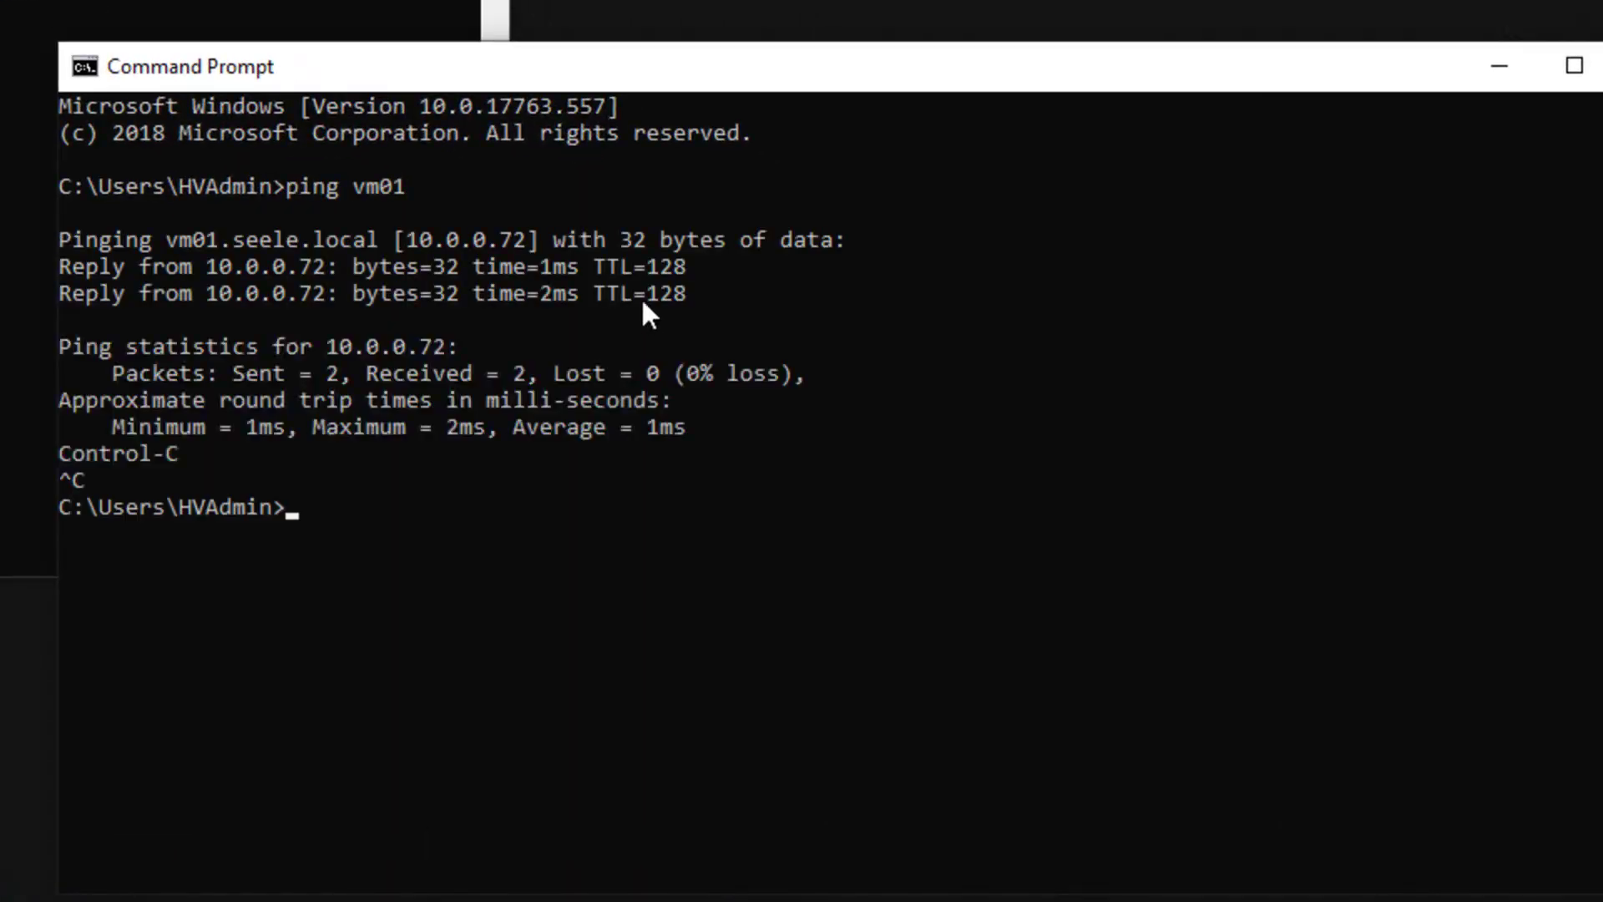
key(Up)
text(-t)
key(Return)
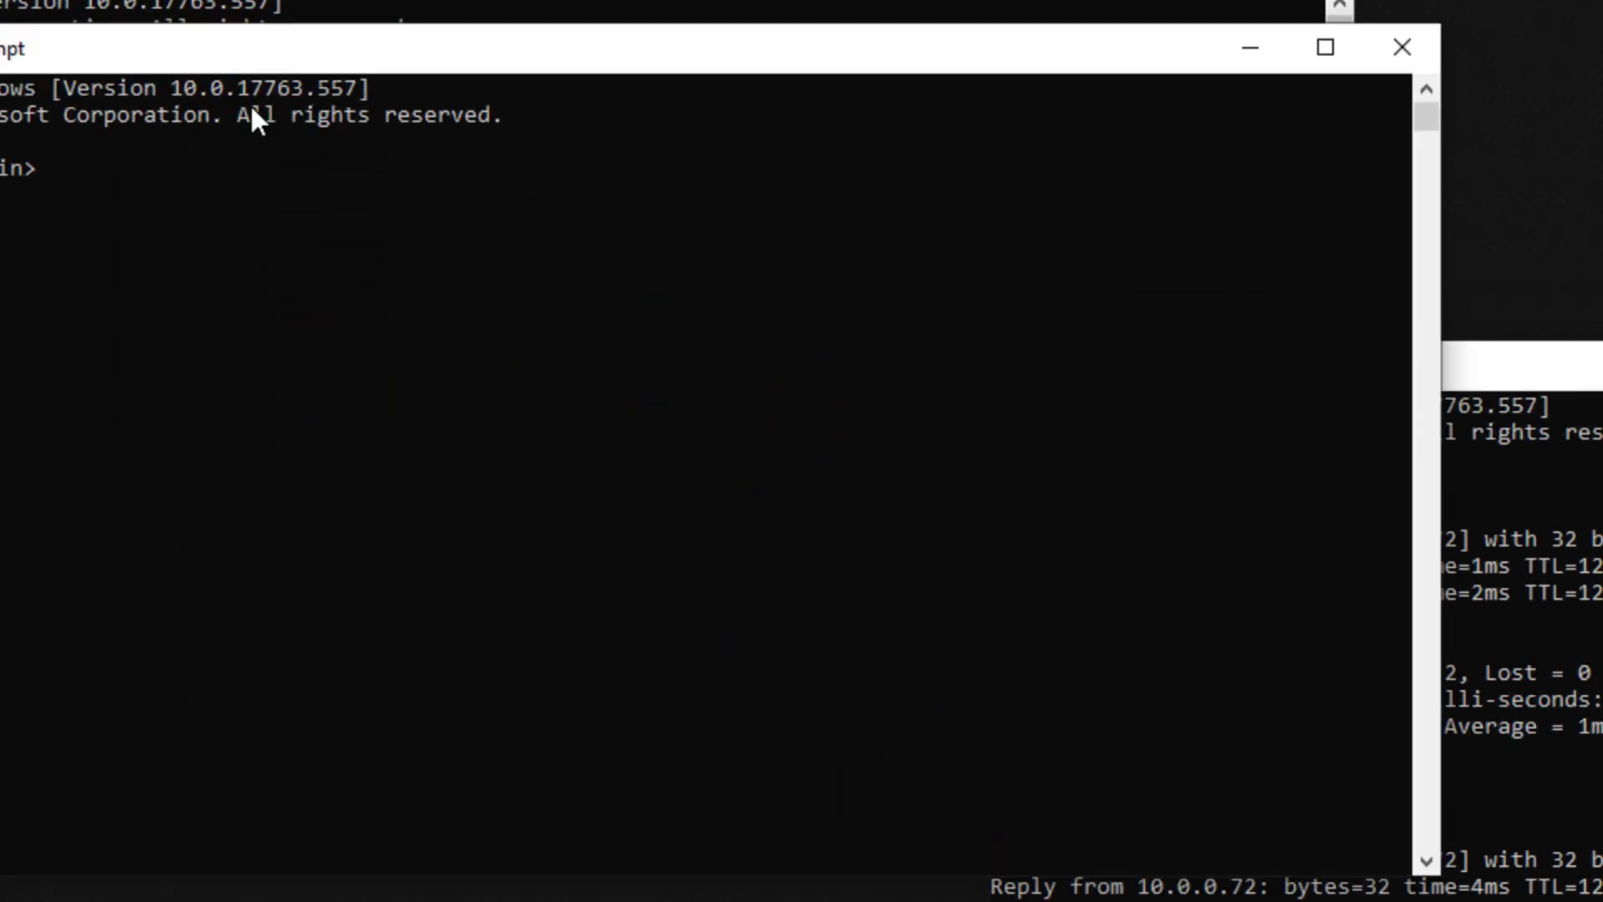
Run ping vm02 -t in the second Command Prompt and move that window clear of the remaining one.
text(ping vm02 -t)
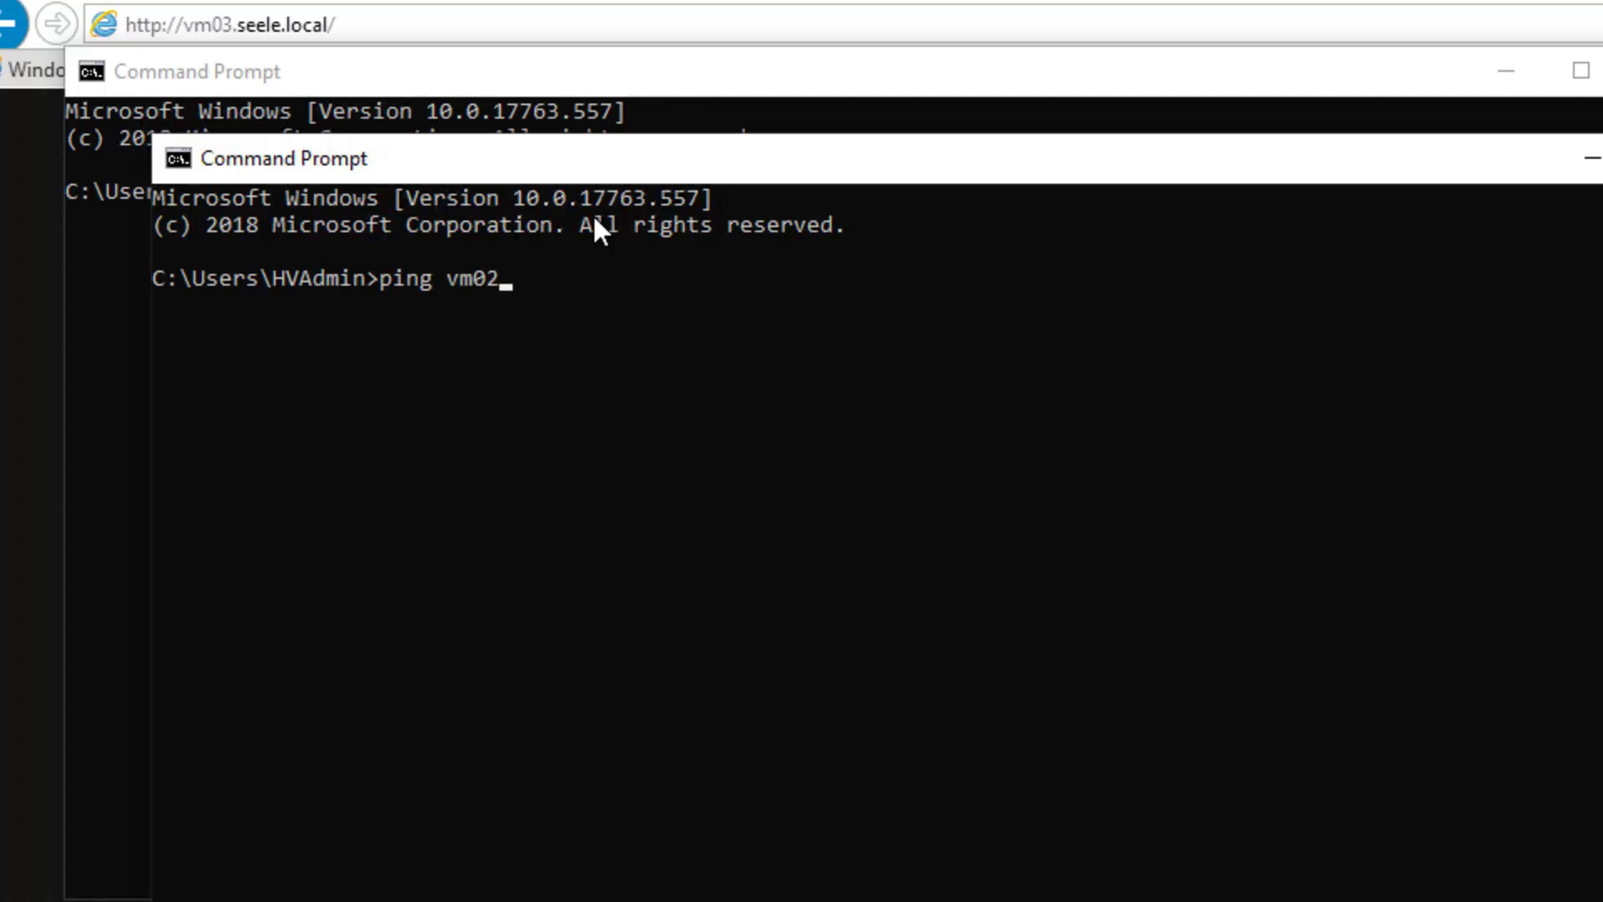
key(Return)
drag(849, 163, 974, 494)
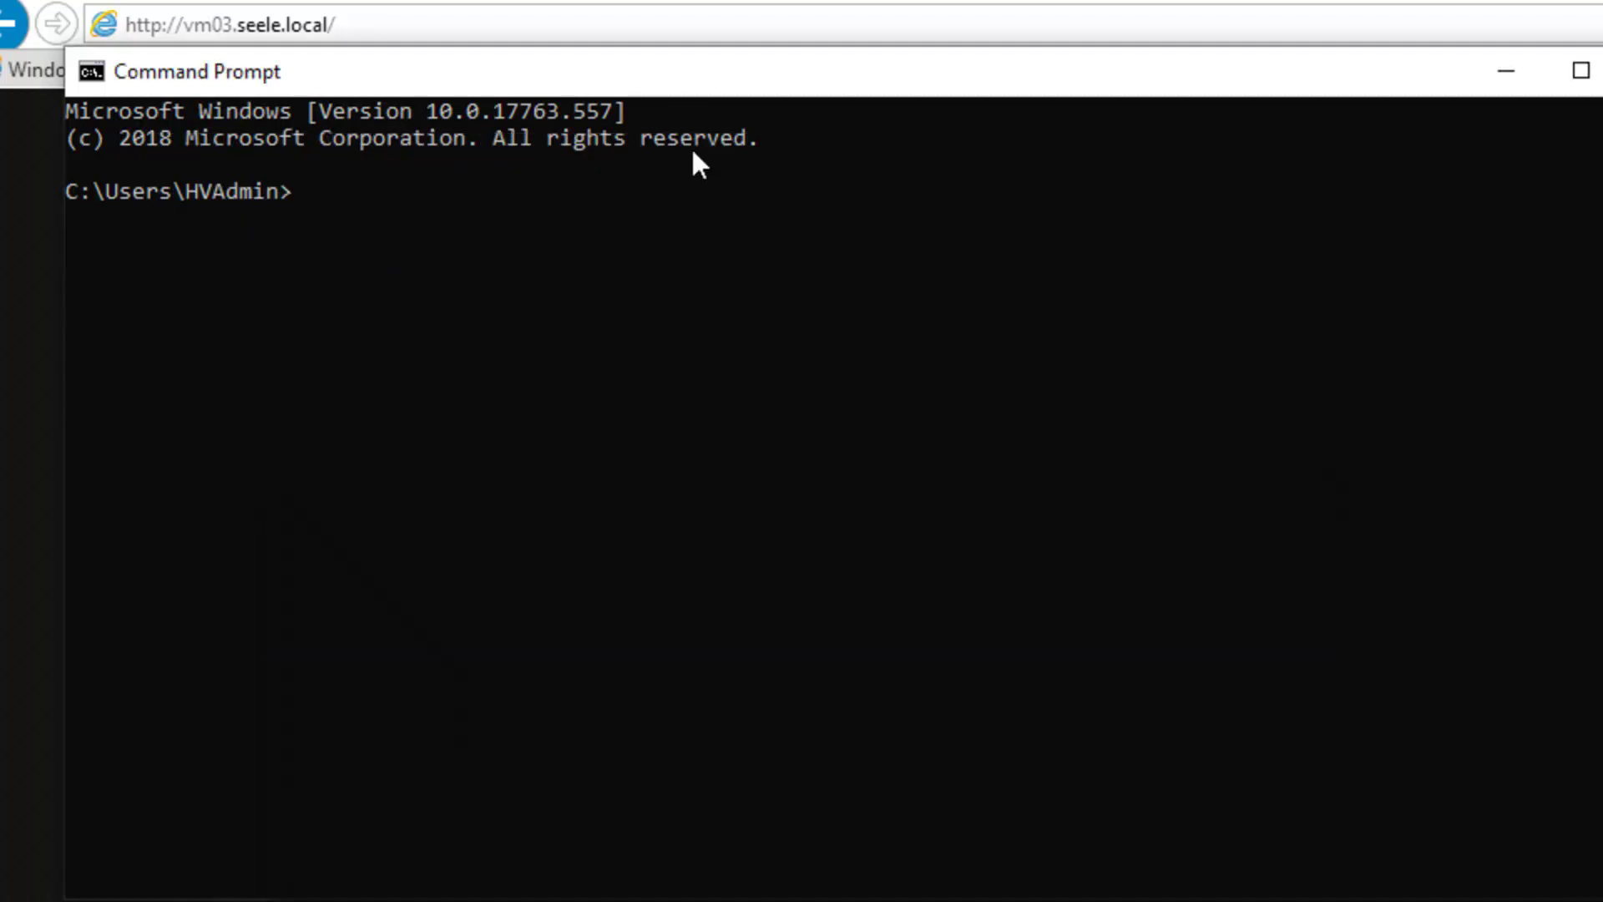
Run ping vm03 -t in the remaining Command Prompt and move that window to the screen's upper edge.
text(ping vm03)
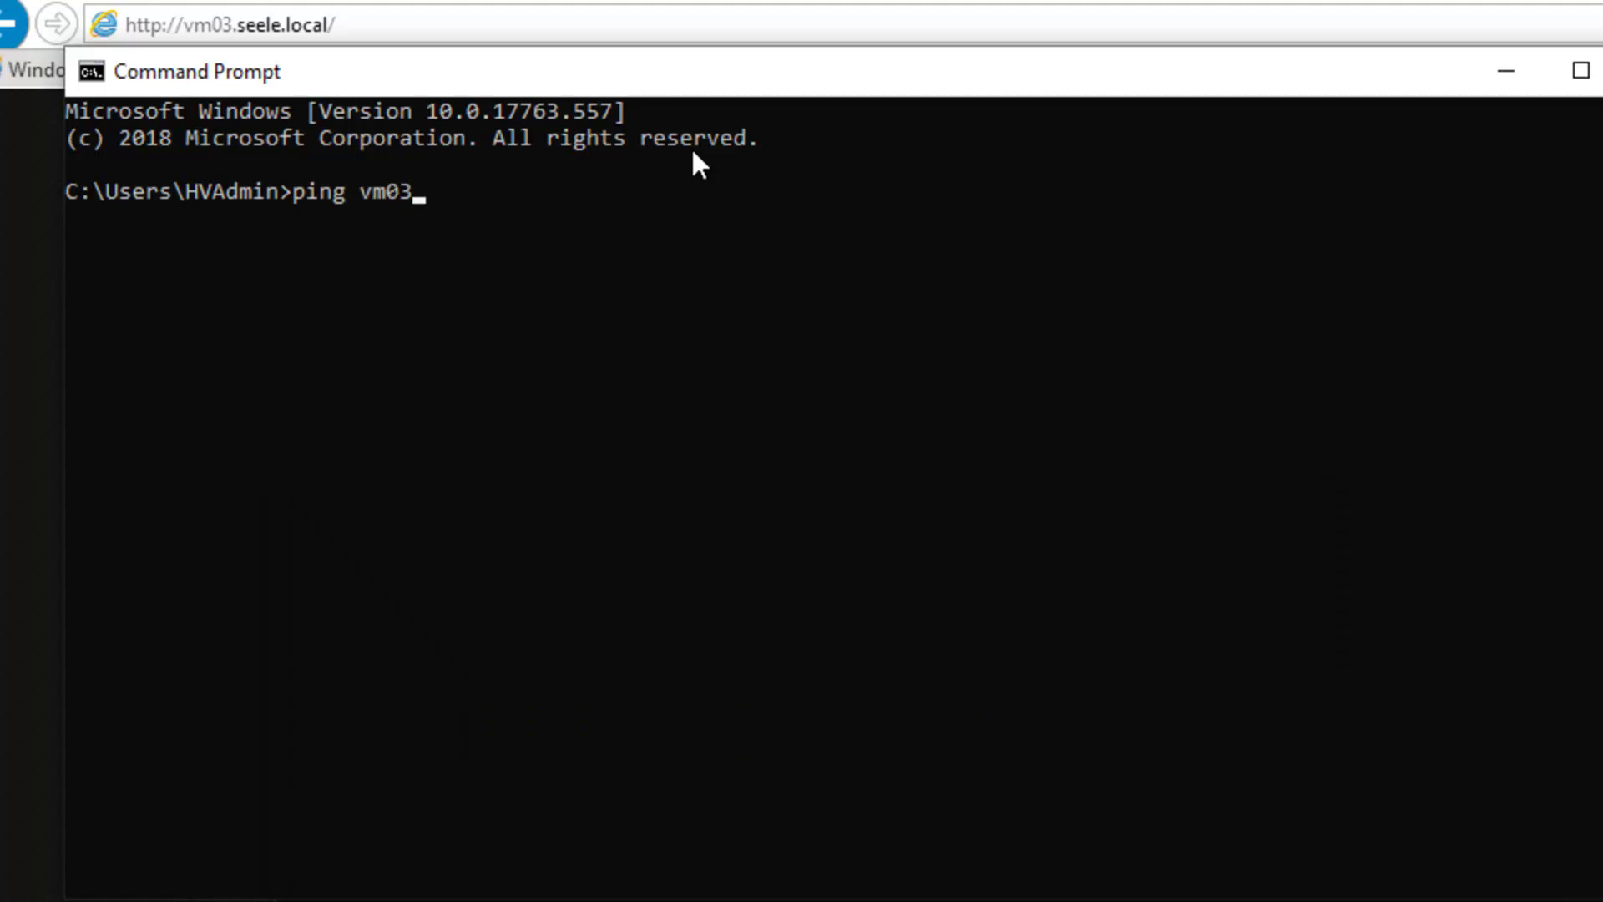
text( -t)
key(Return)
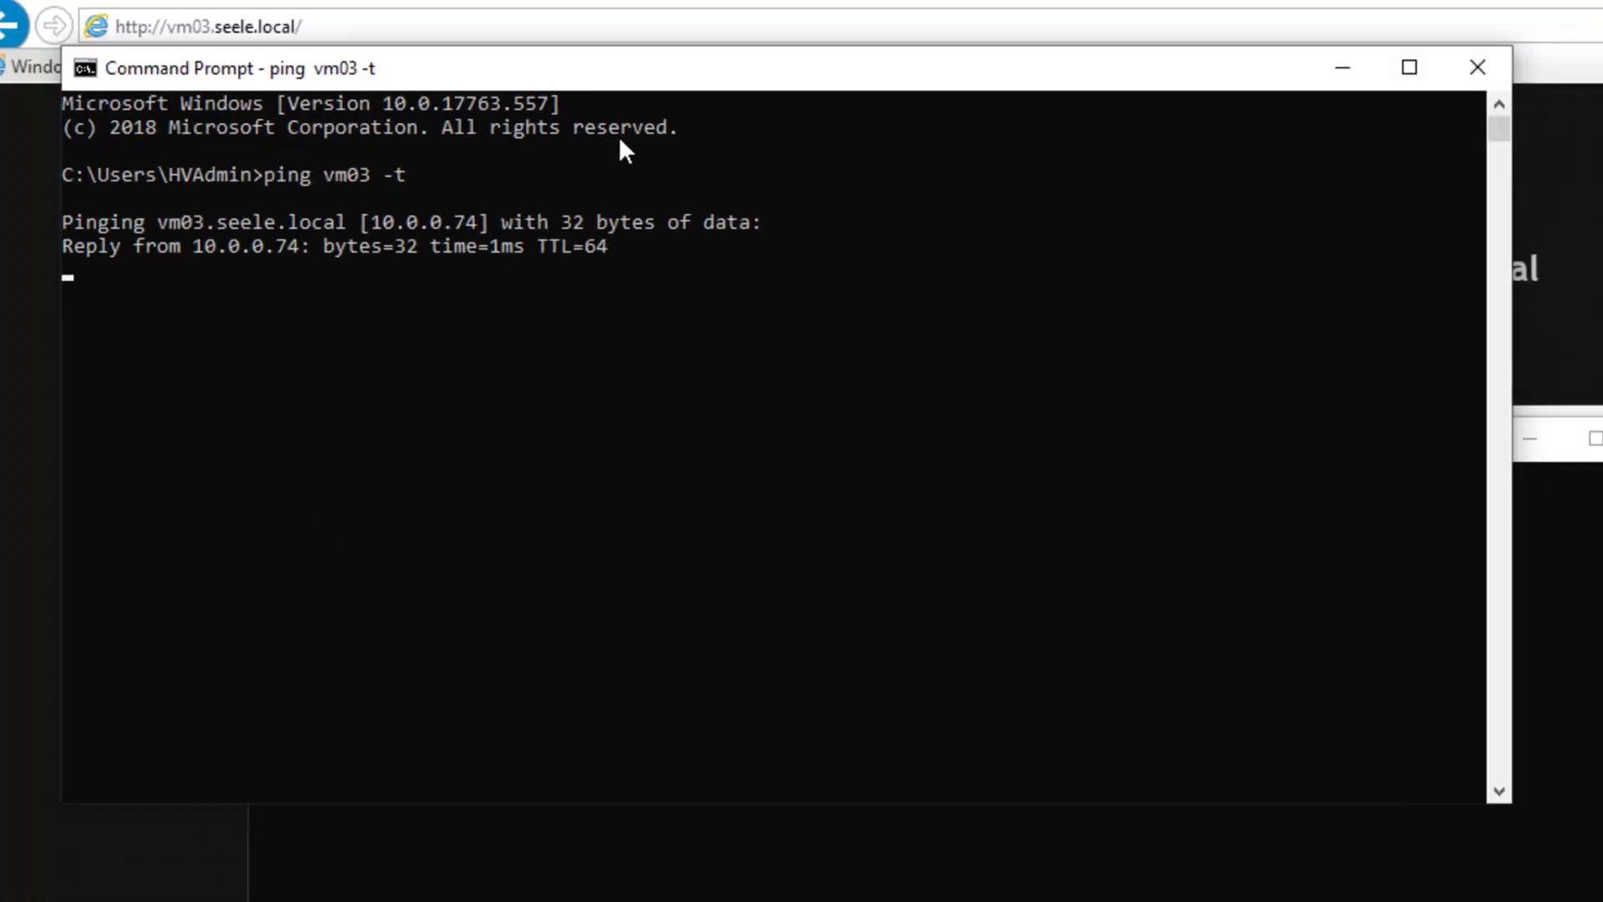
drag(543, 58, 1271, 40)
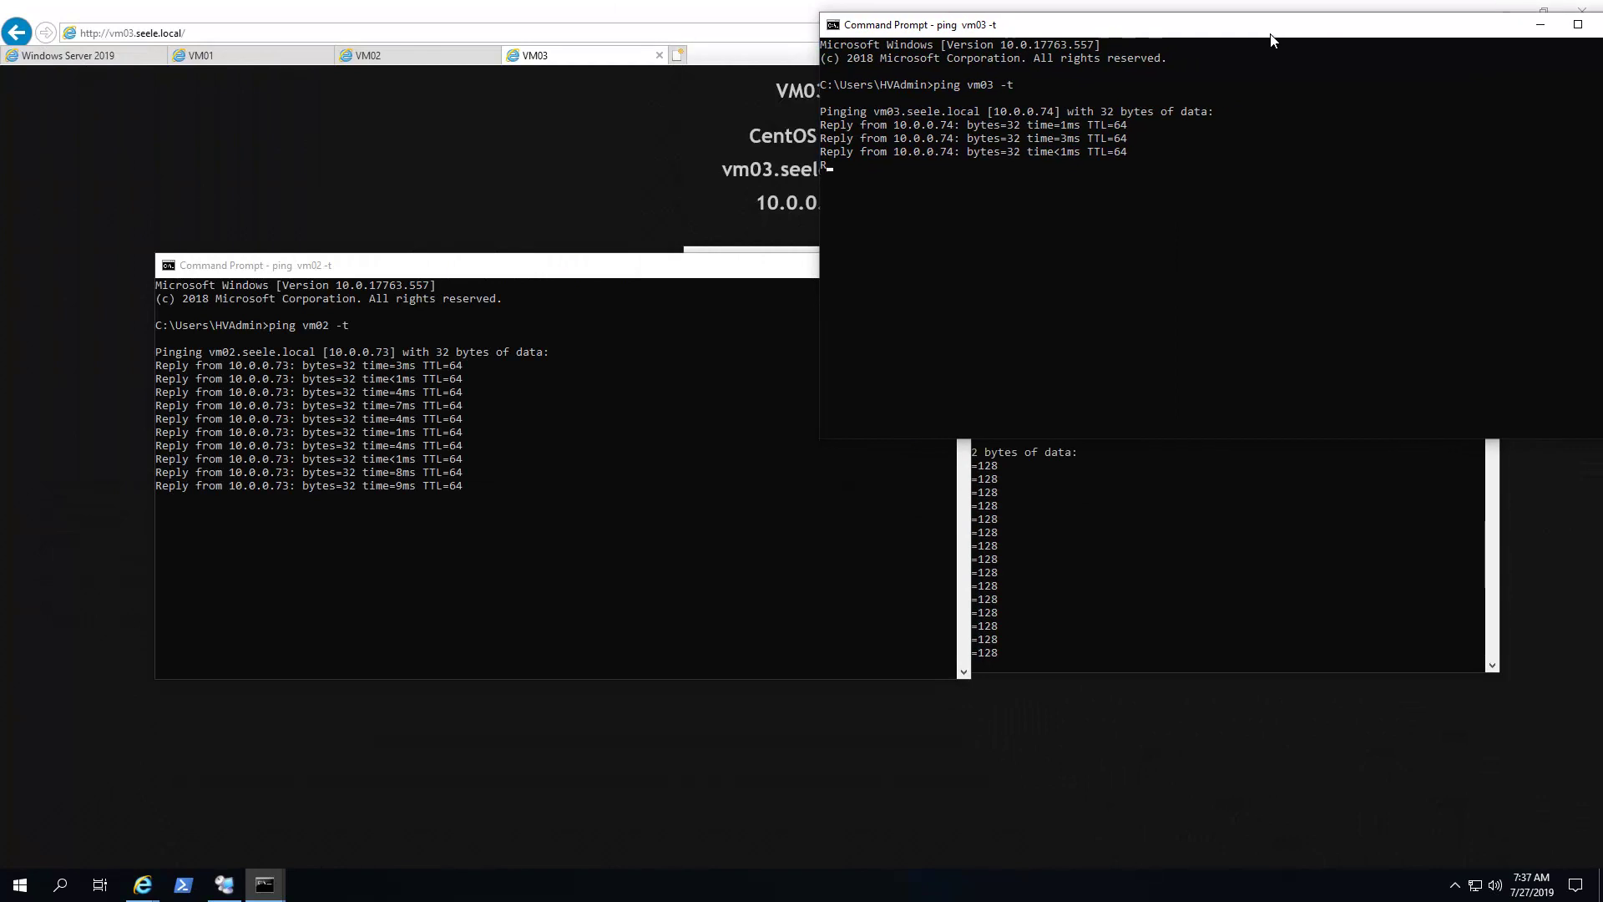
Stack the vm02 and vm01 ping windows below the vm03 one, then bring vm02 and vm03 to the front.
drag(434, 265, 855, 223)
drag(725, 223, 953, 180)
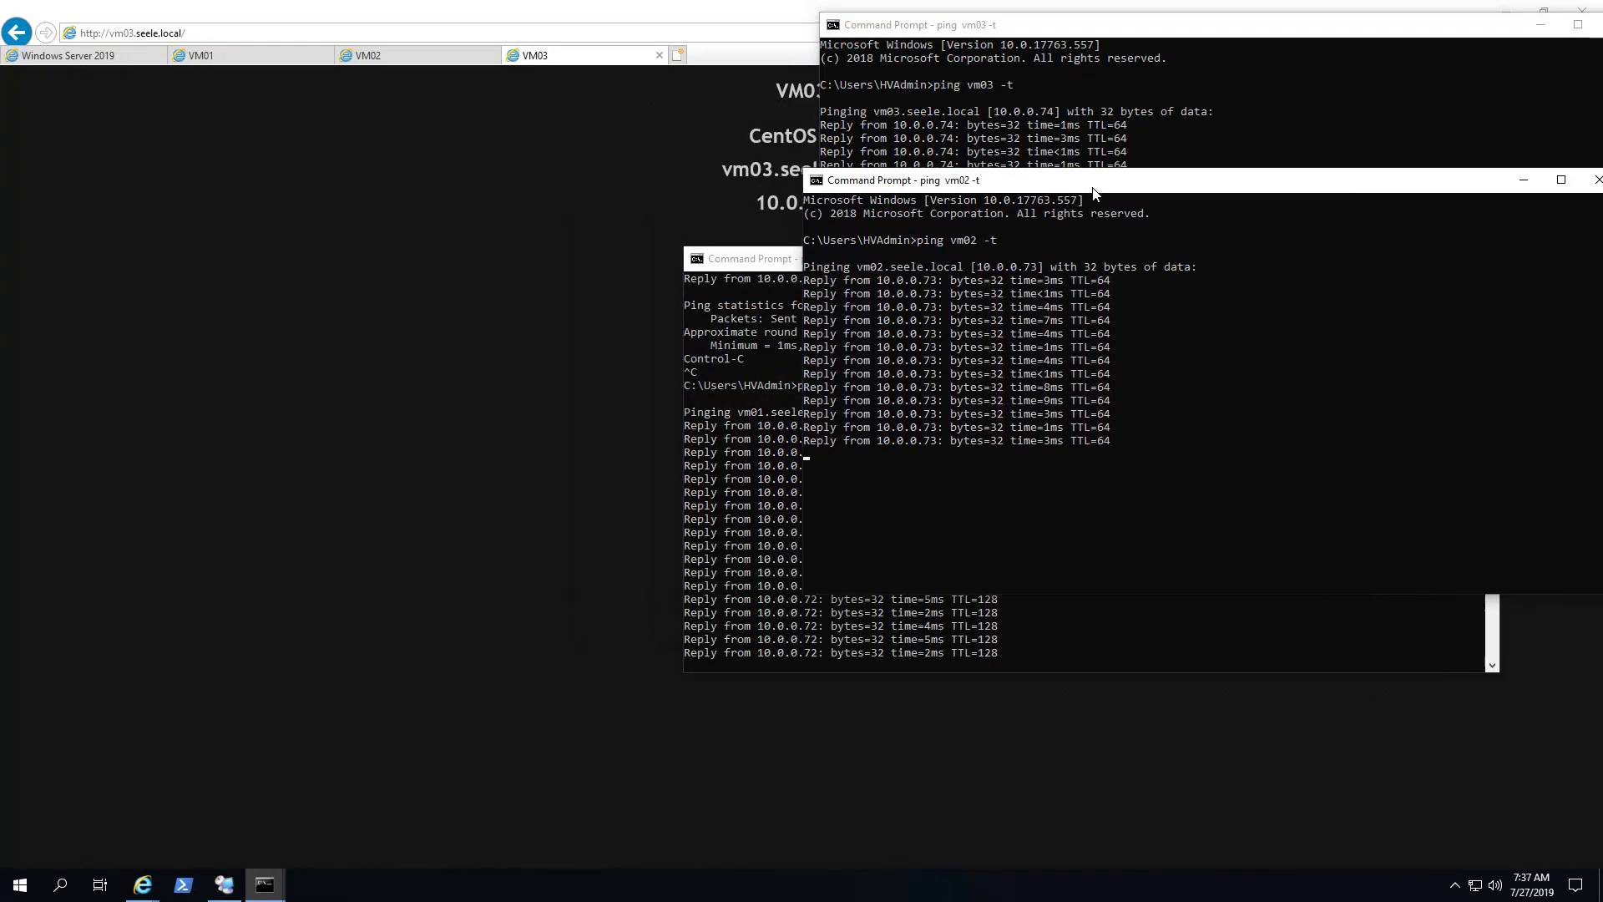
click(733, 518)
drag(971, 268, 1081, 327)
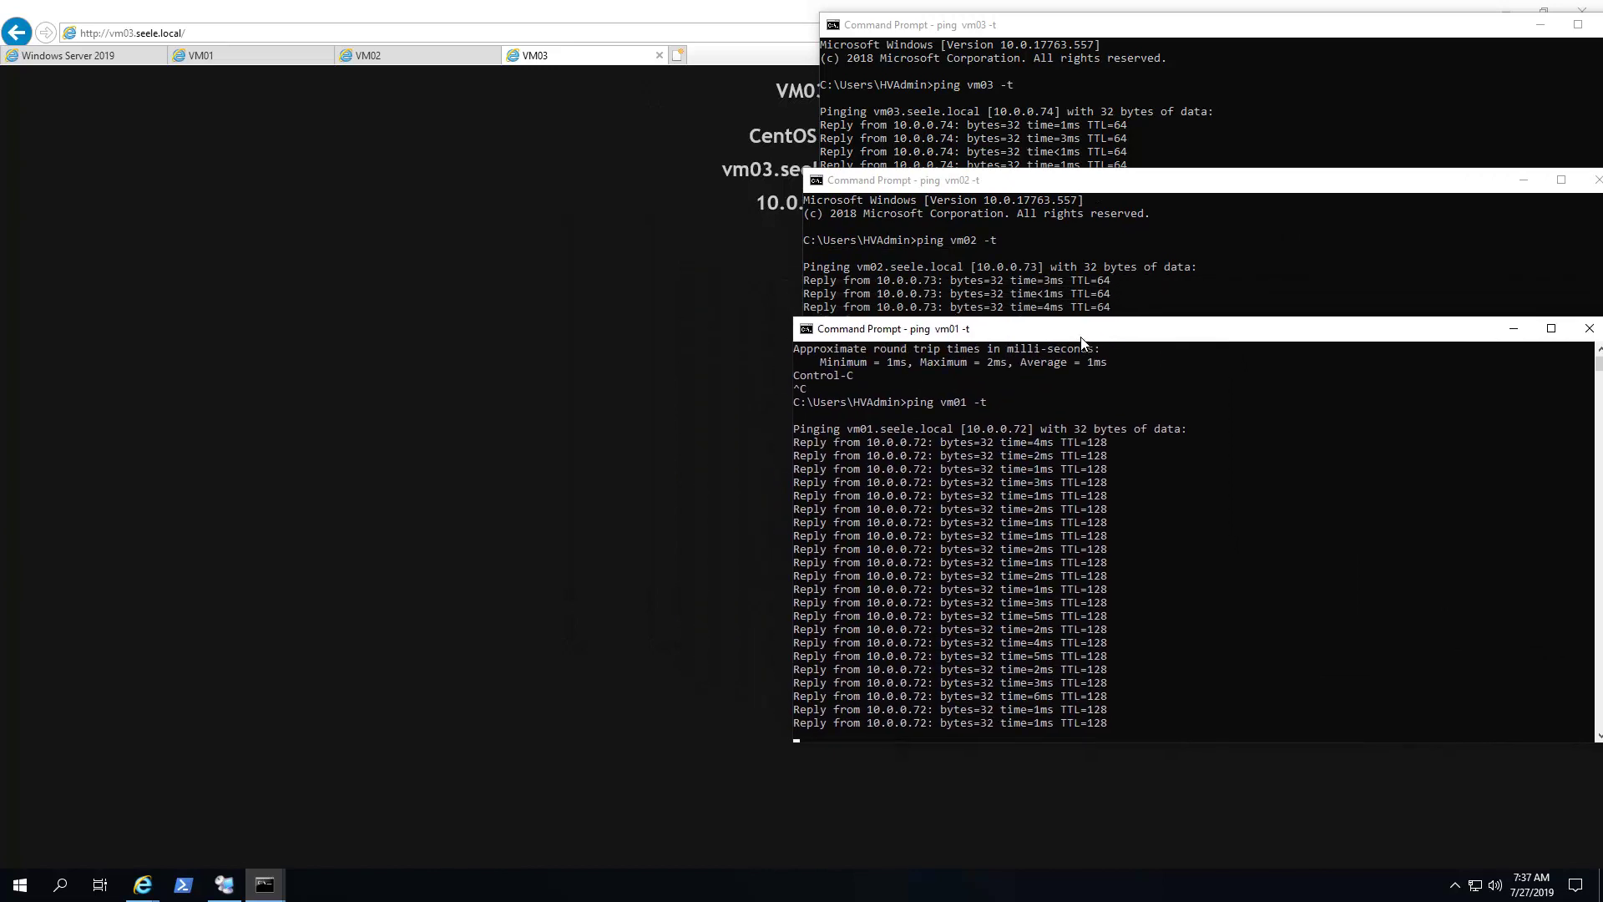
click(1085, 173)
click(1086, 154)
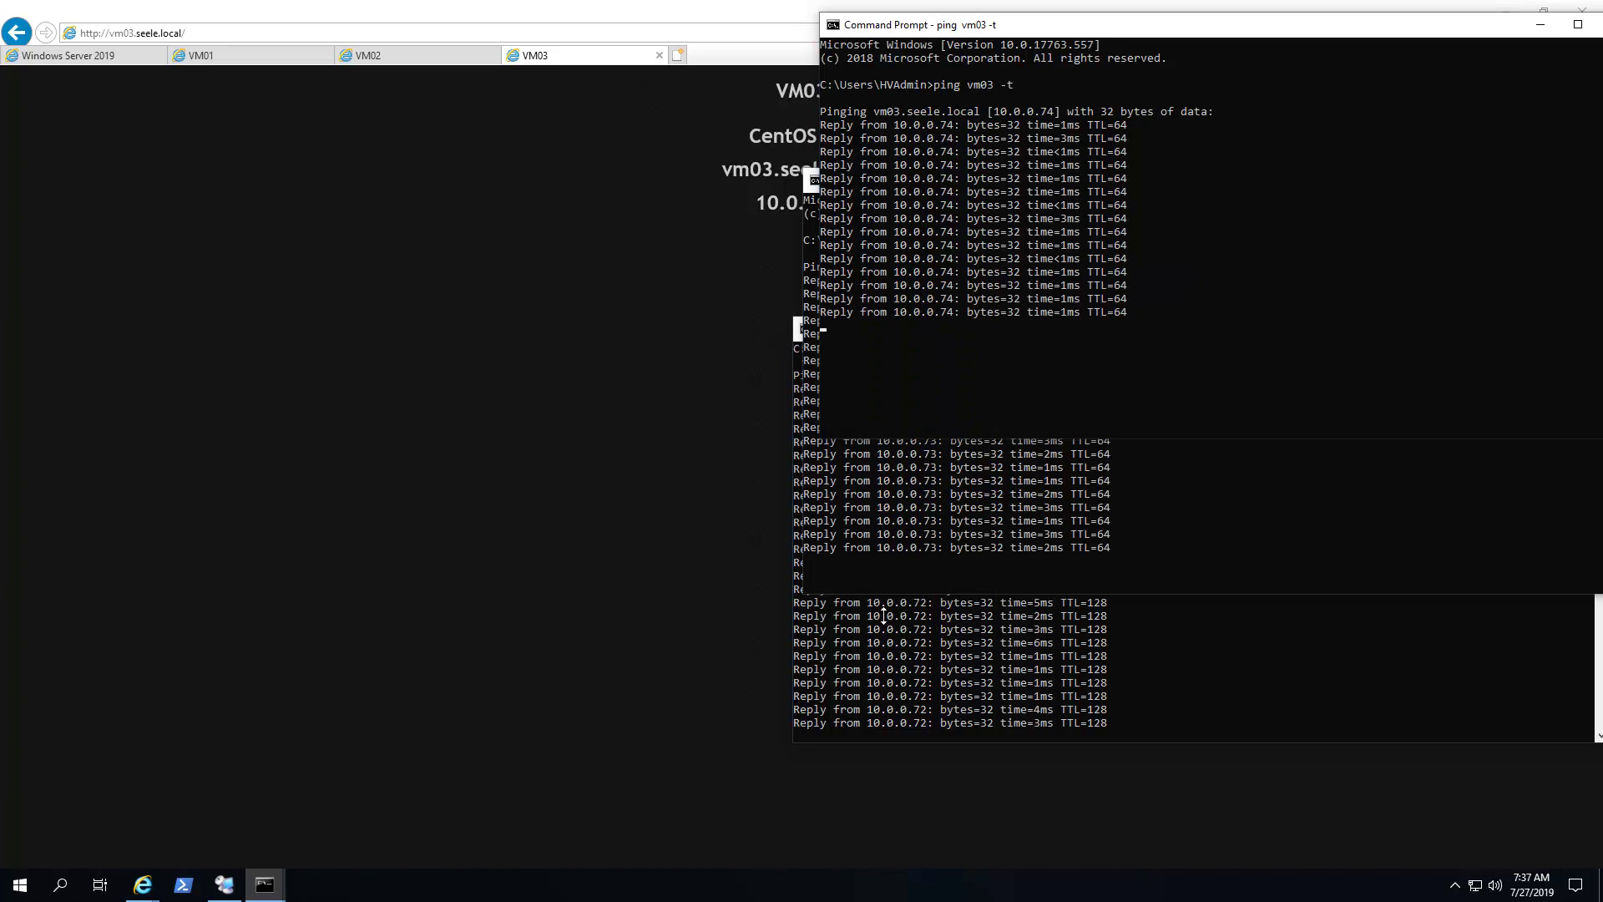
Switch to Remote Desktop Connection Manager and live migrate the vm01 role to node2016-02.
click(224, 884)
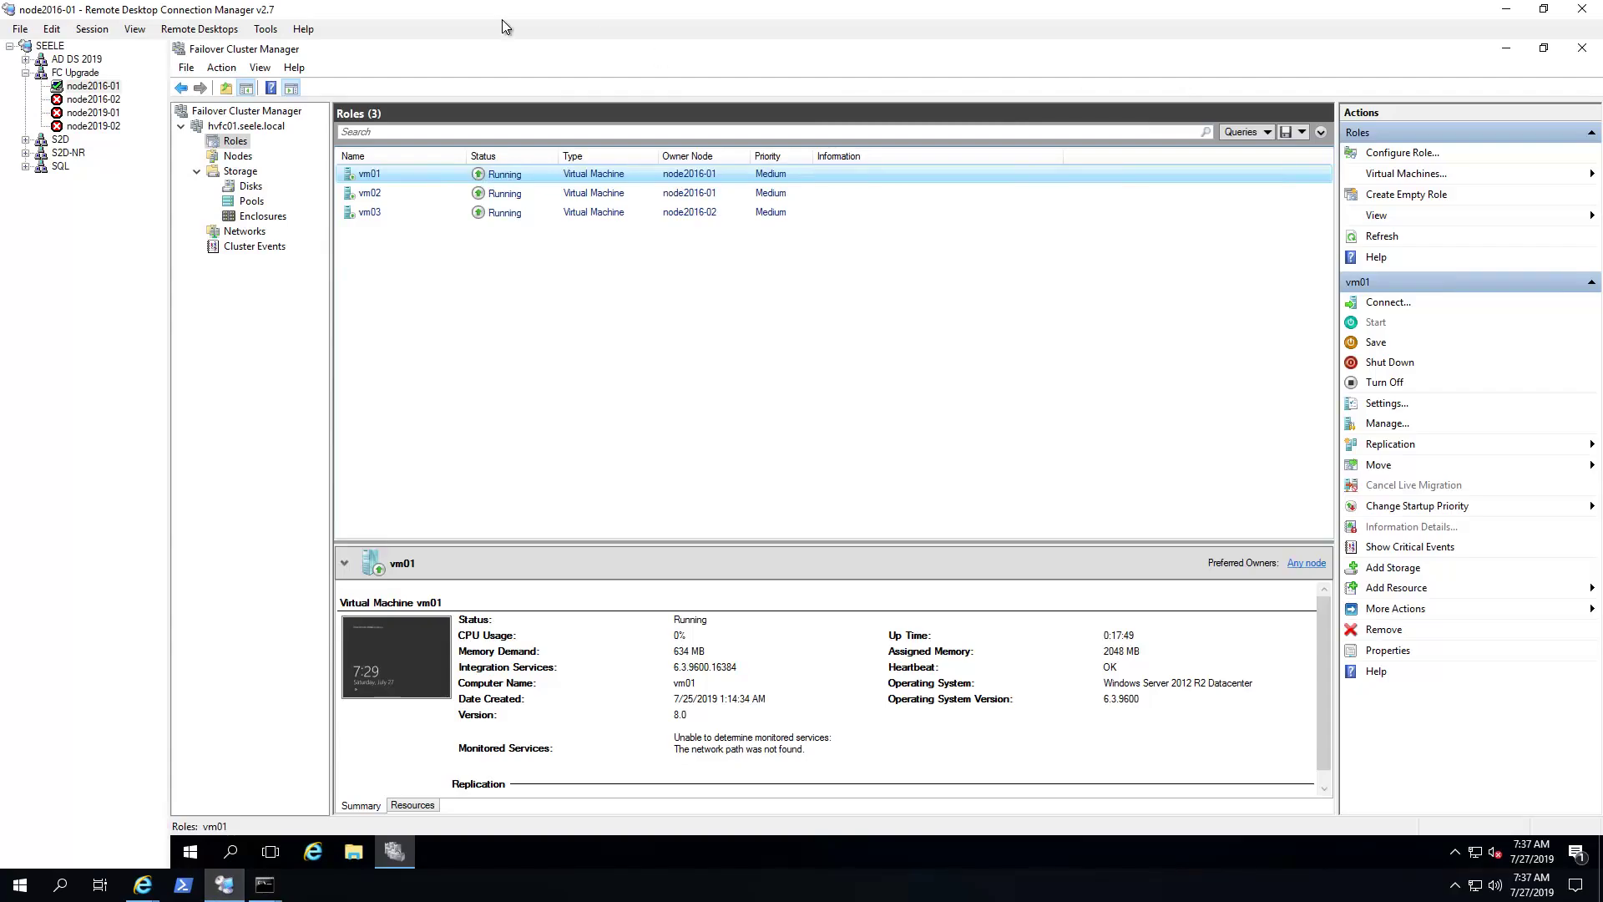
right_click(381, 178)
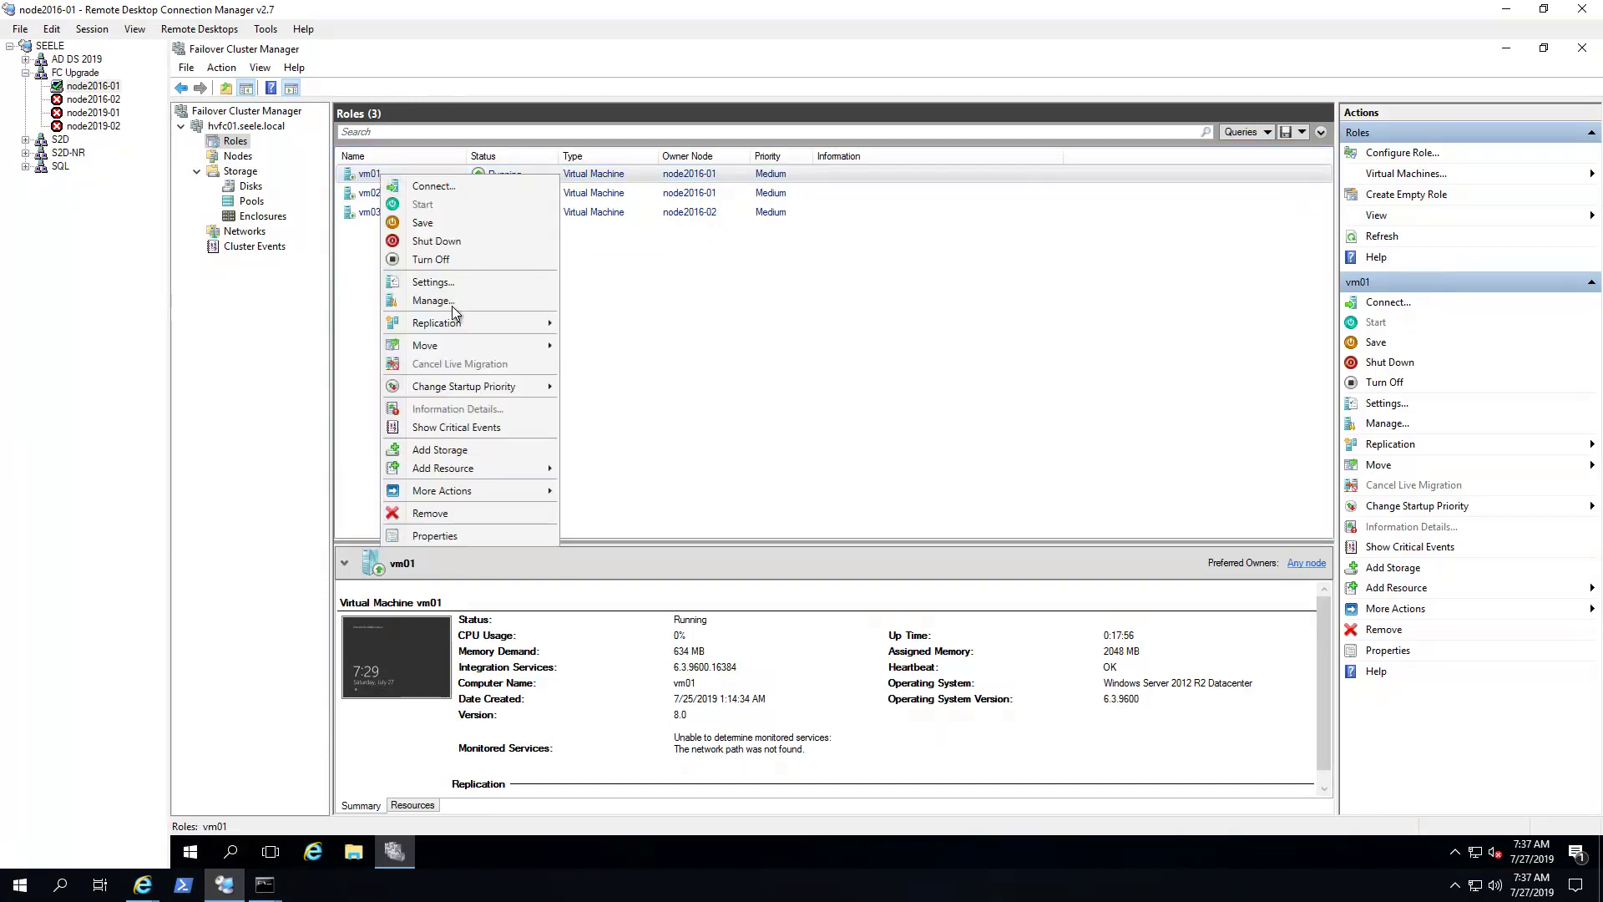
mouse_move(477, 344)
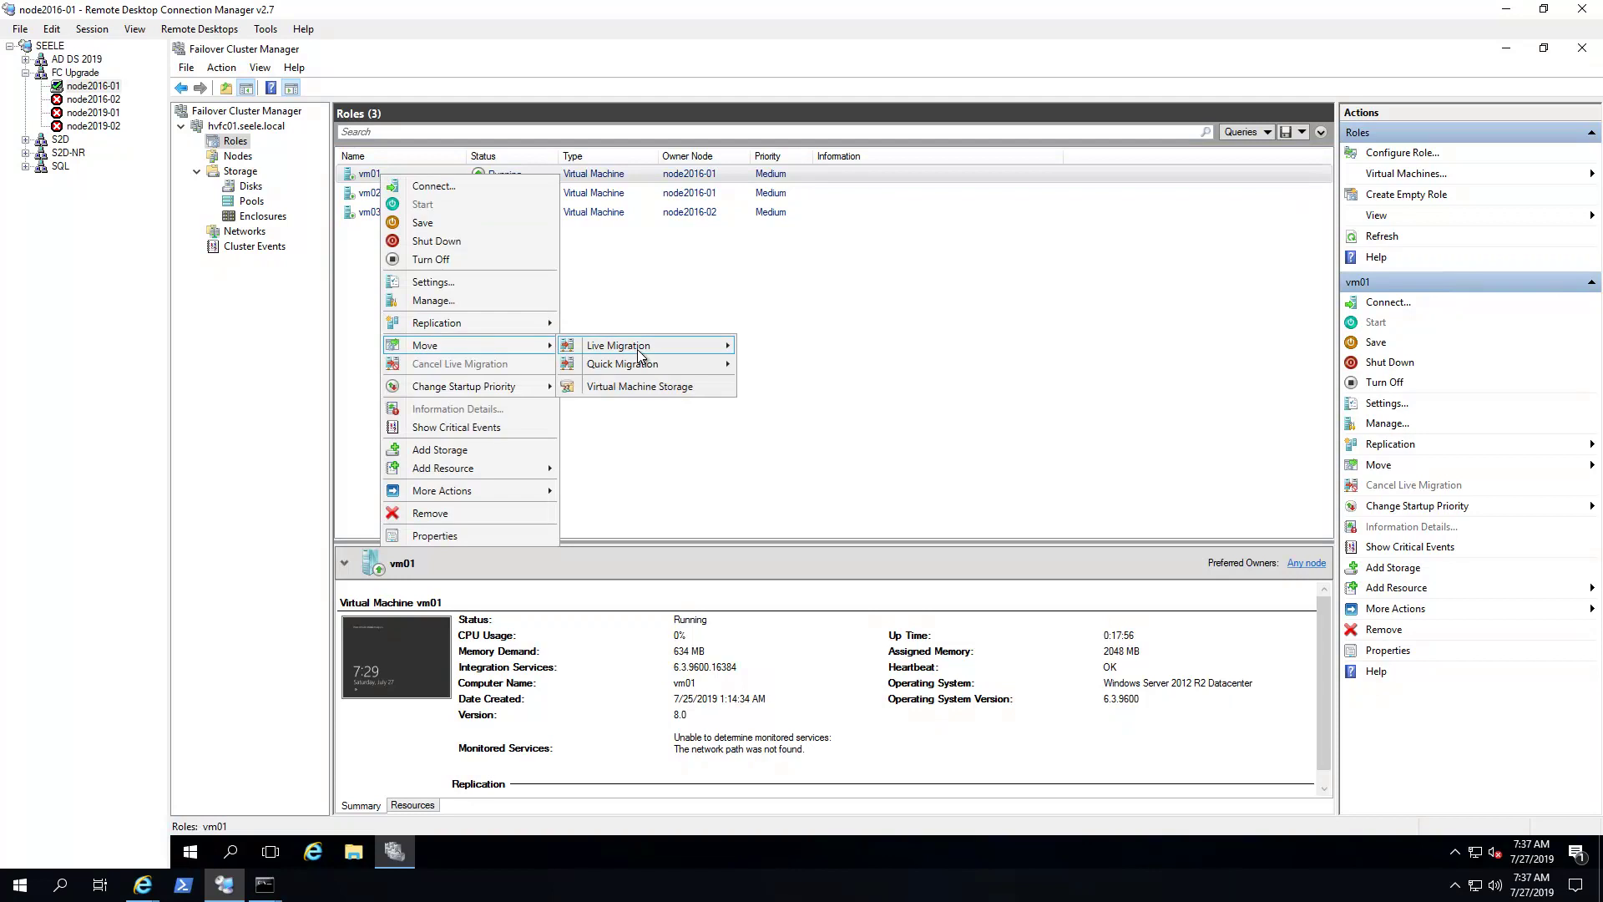
mouse_move(638, 355)
click(802, 365)
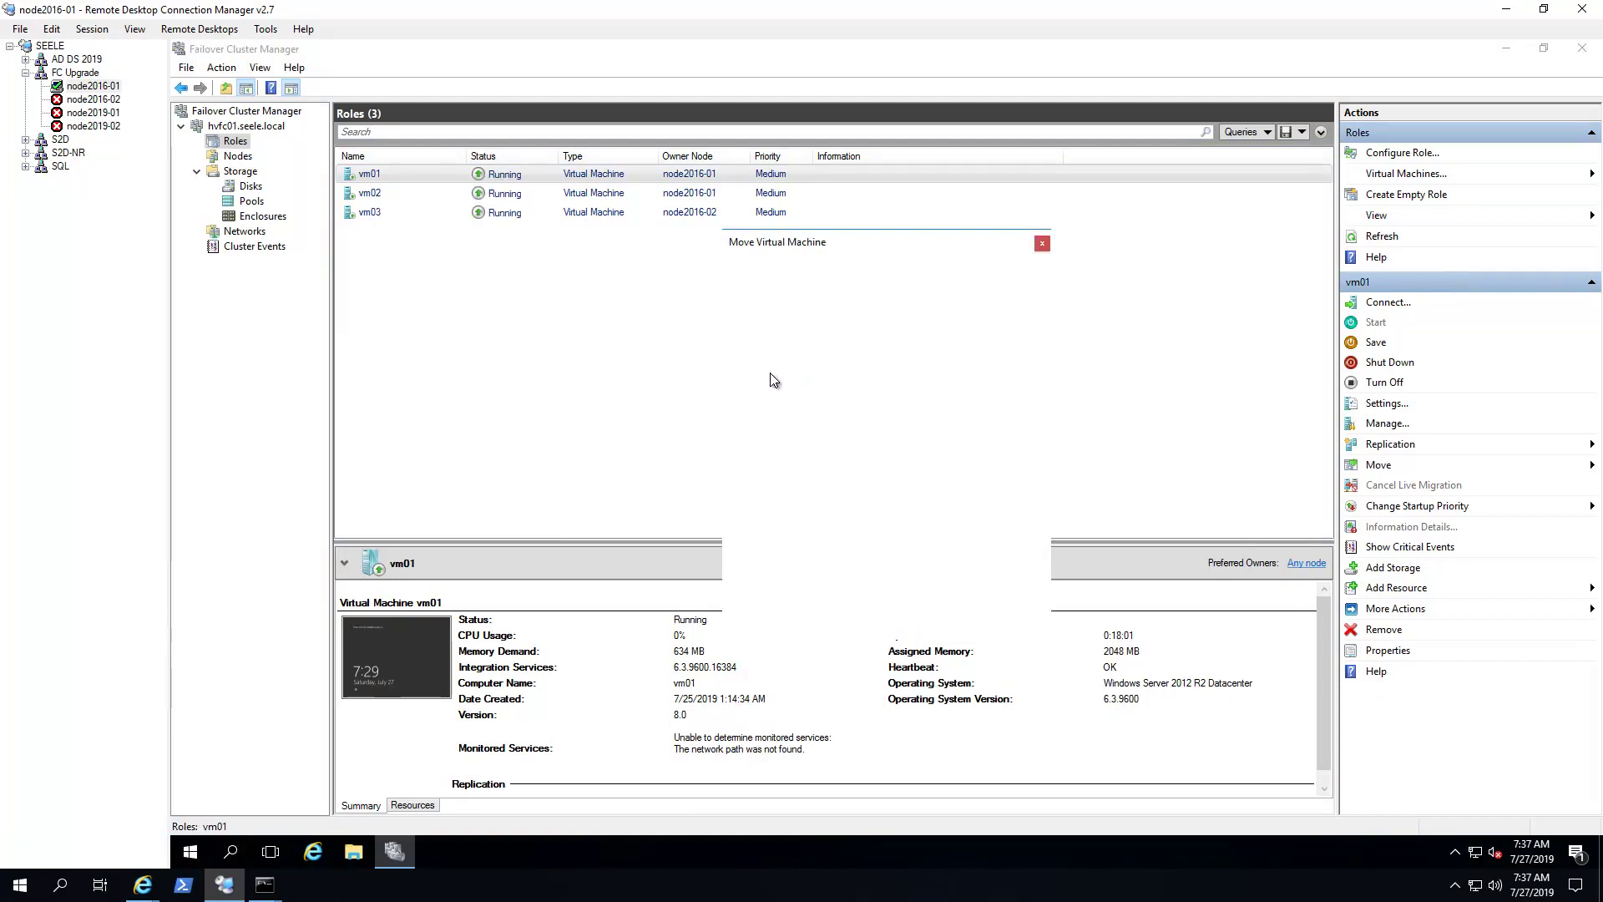
click(815, 380)
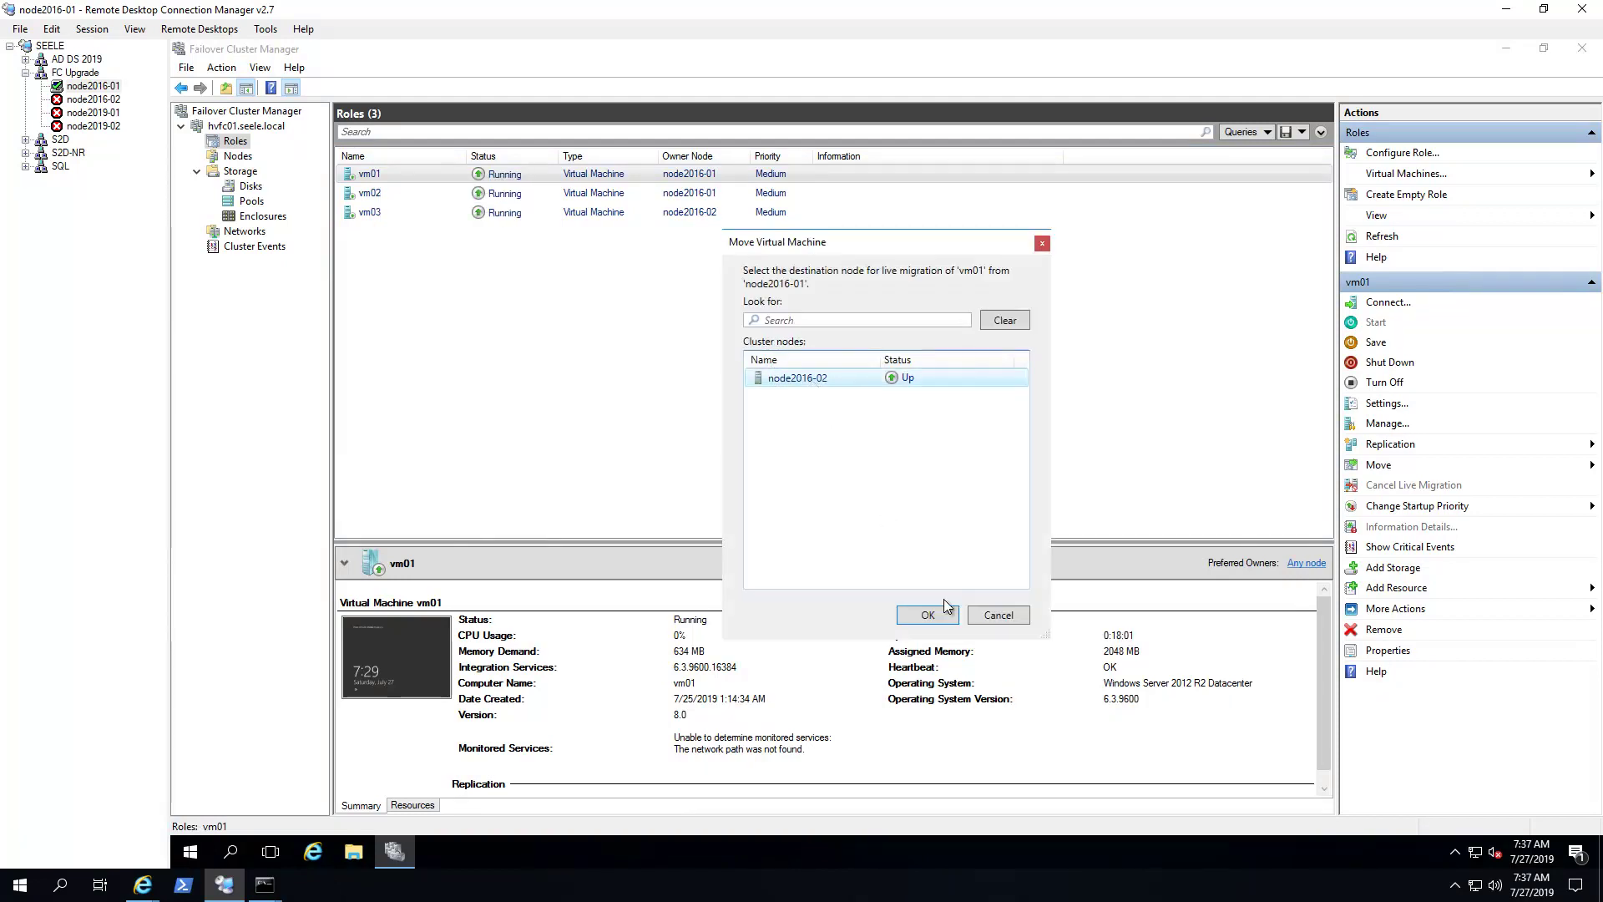
click(943, 616)
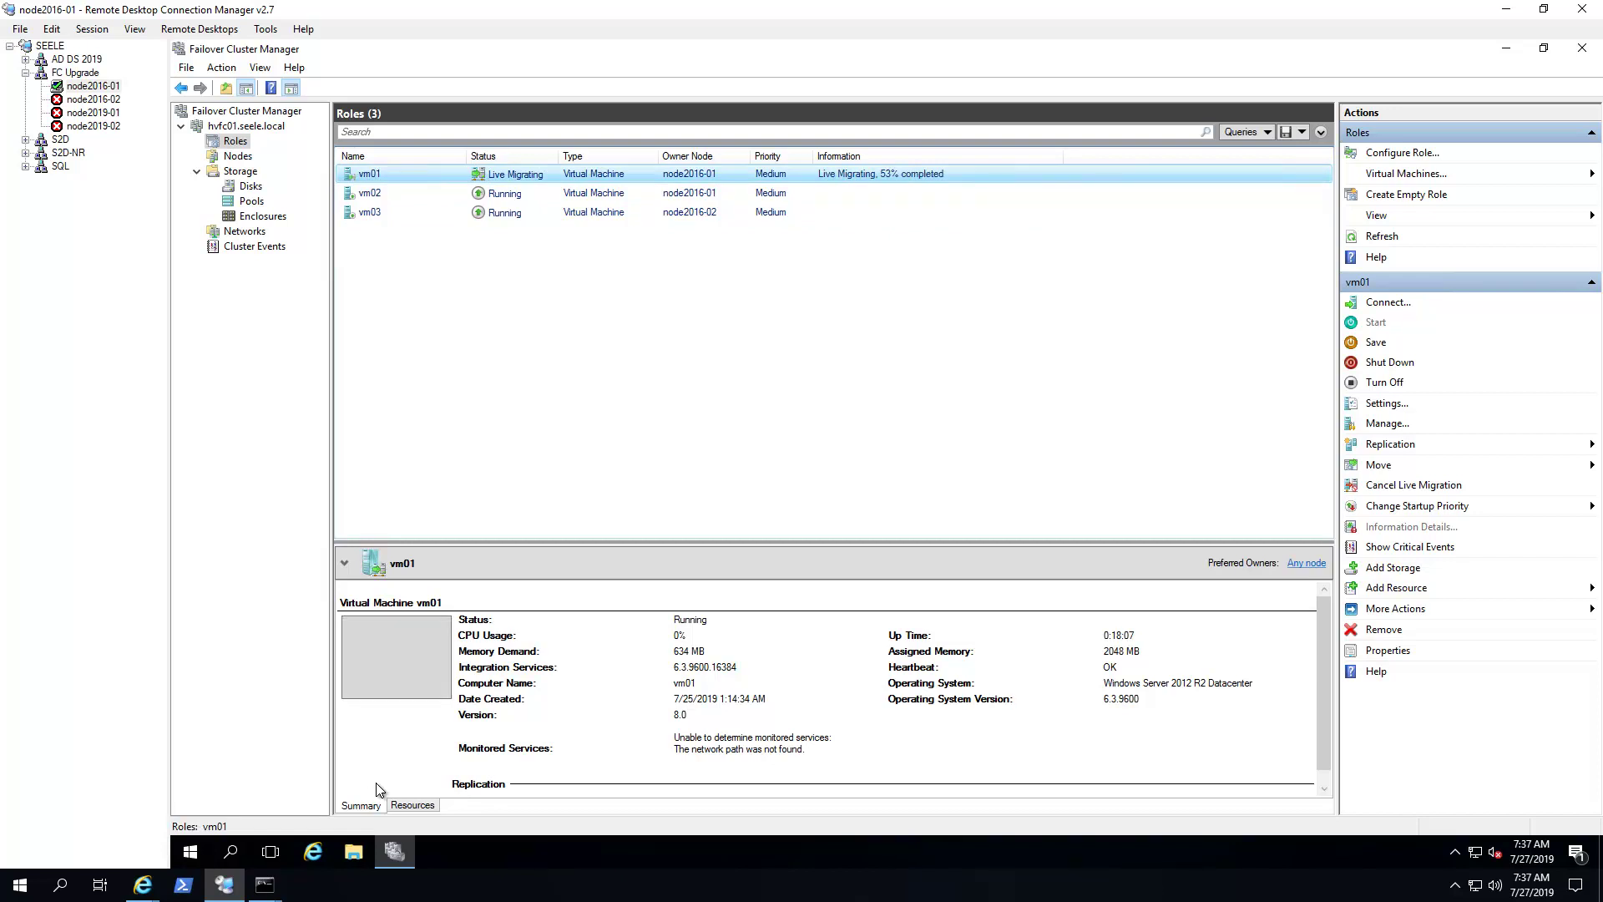
Bring the vm01 and vm02 ping windows to the front to check their replies during the live migration.
mouse_move(276, 883)
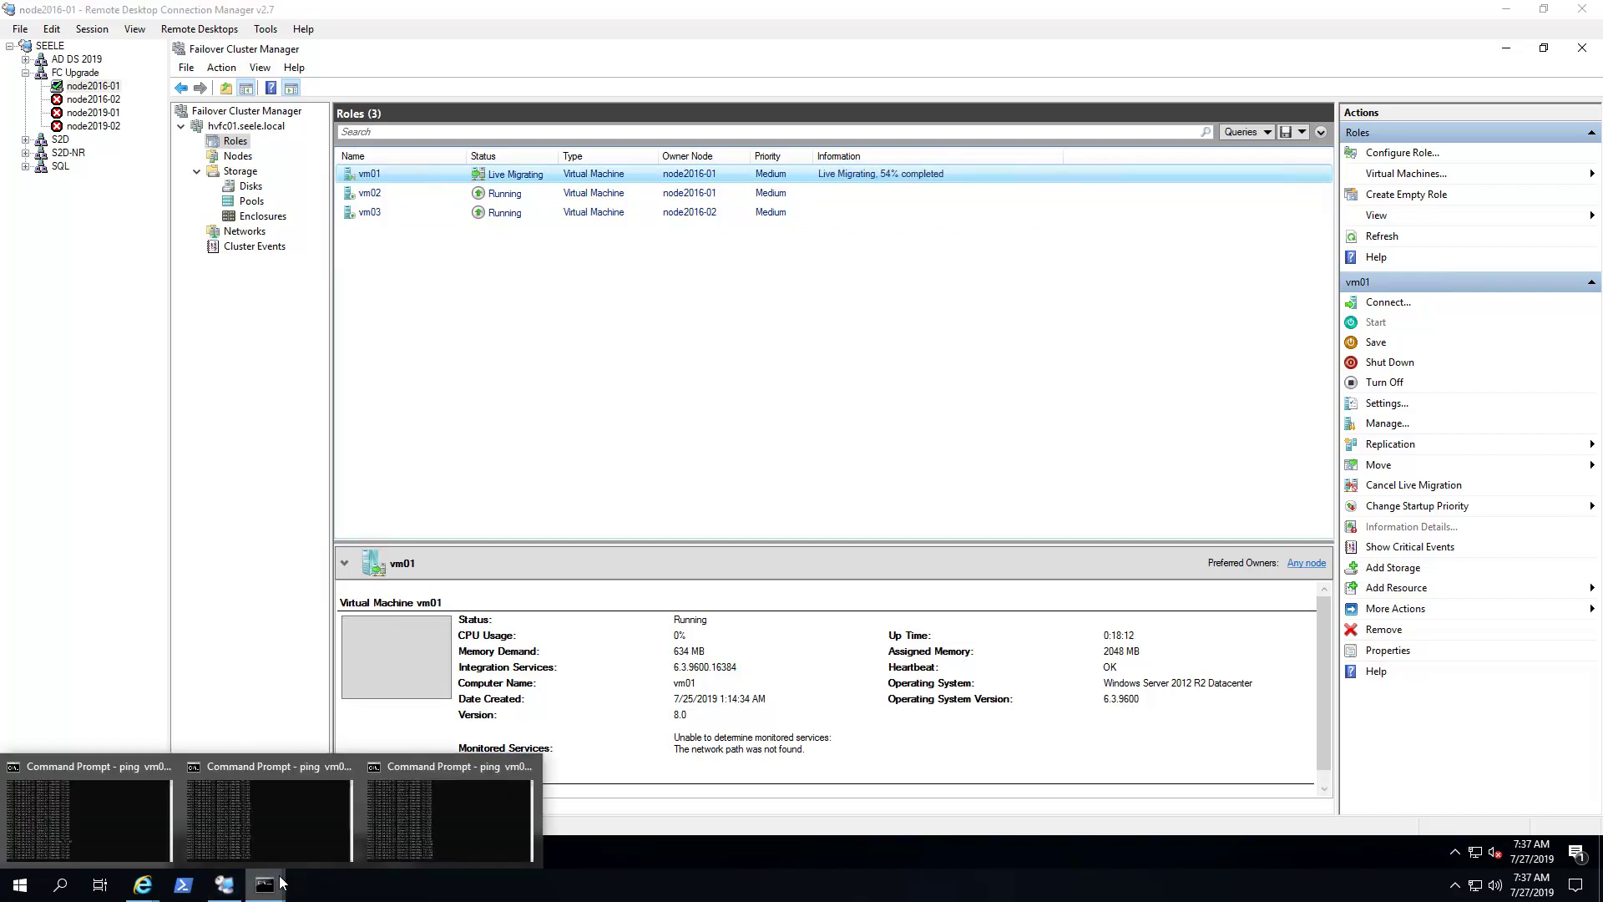
click(434, 840)
click(264, 815)
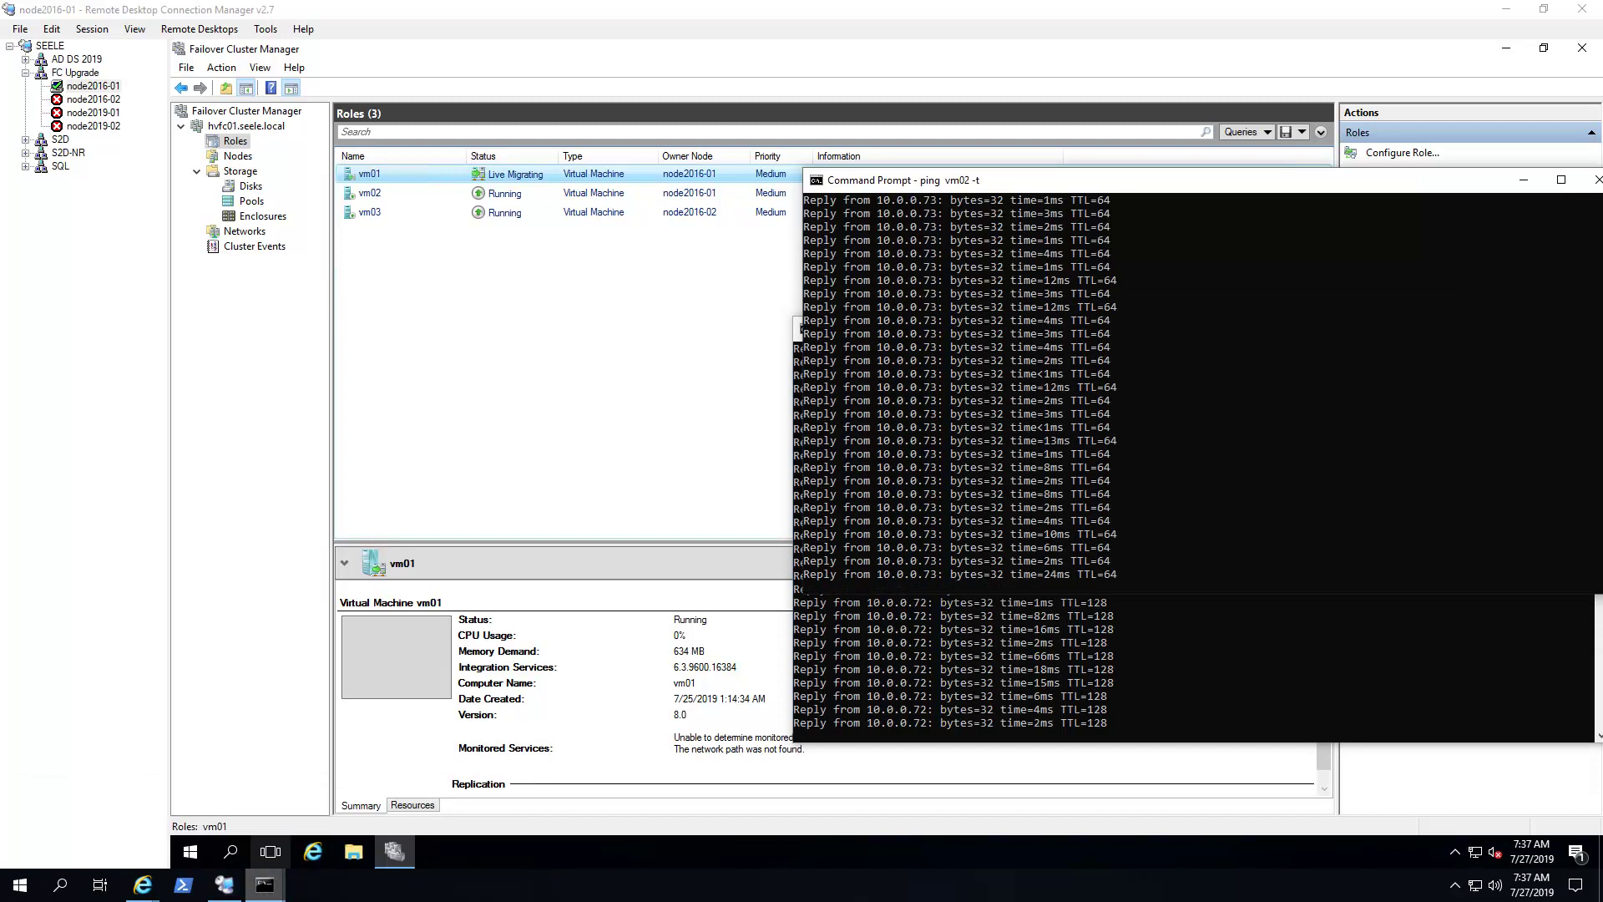
Switch to the Windows Server 2019 presentation in Internet Explorer and advance from the environment diagram past the node2016 server configuration slide.
click(132, 831)
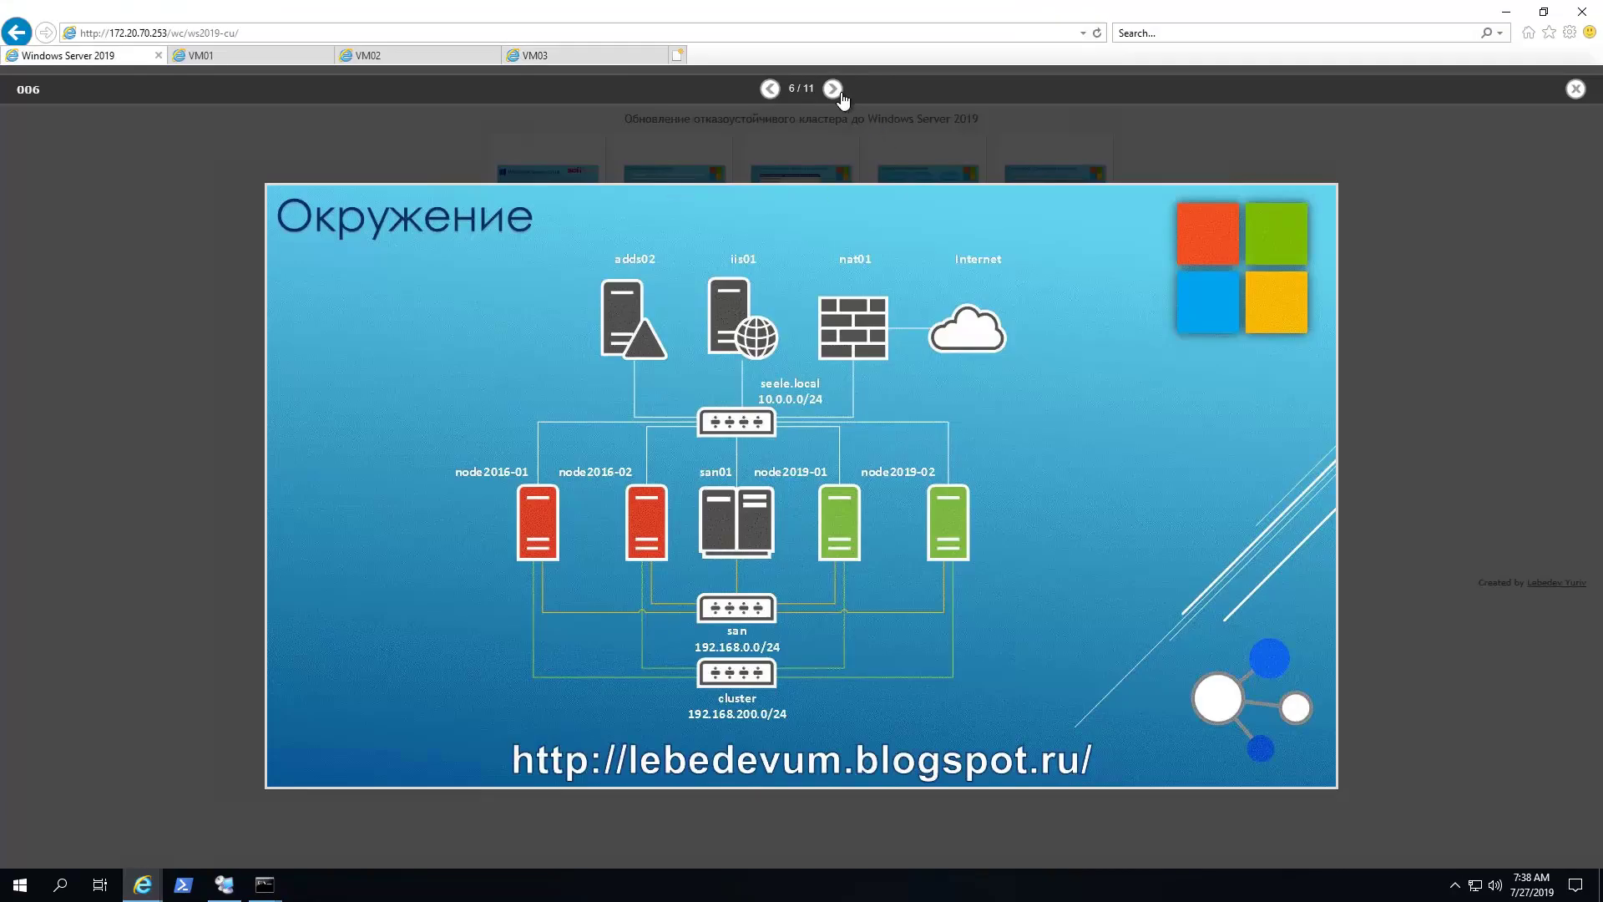
click(841, 93)
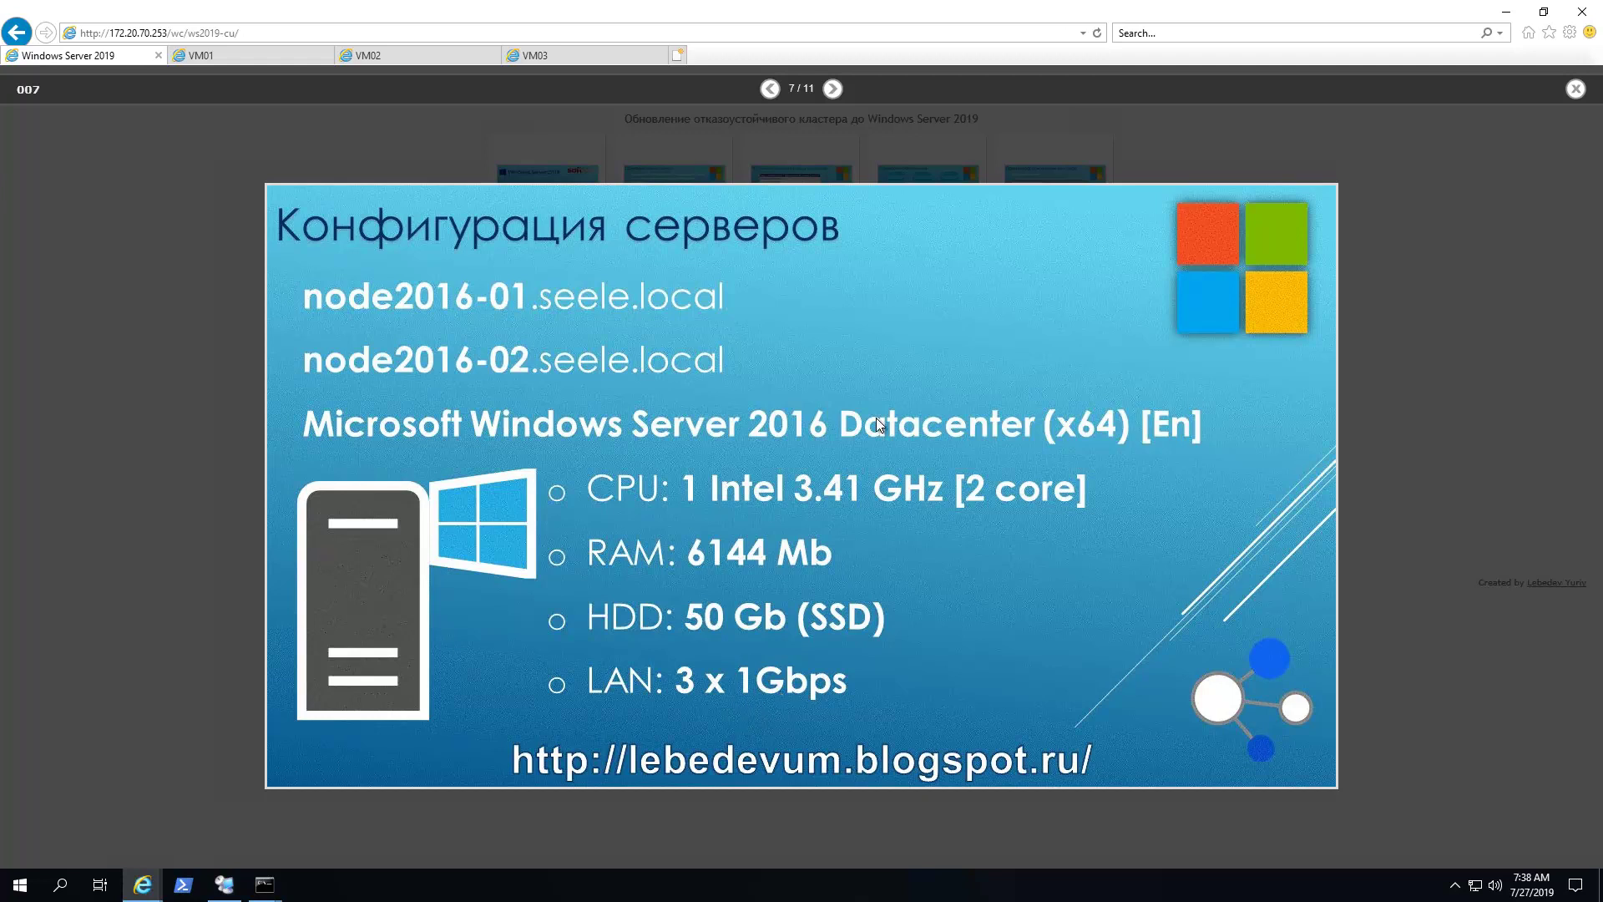
click(833, 89)
Switch to Remote Desktop Connection Manager and open the remote session to node2019-01.
click(224, 884)
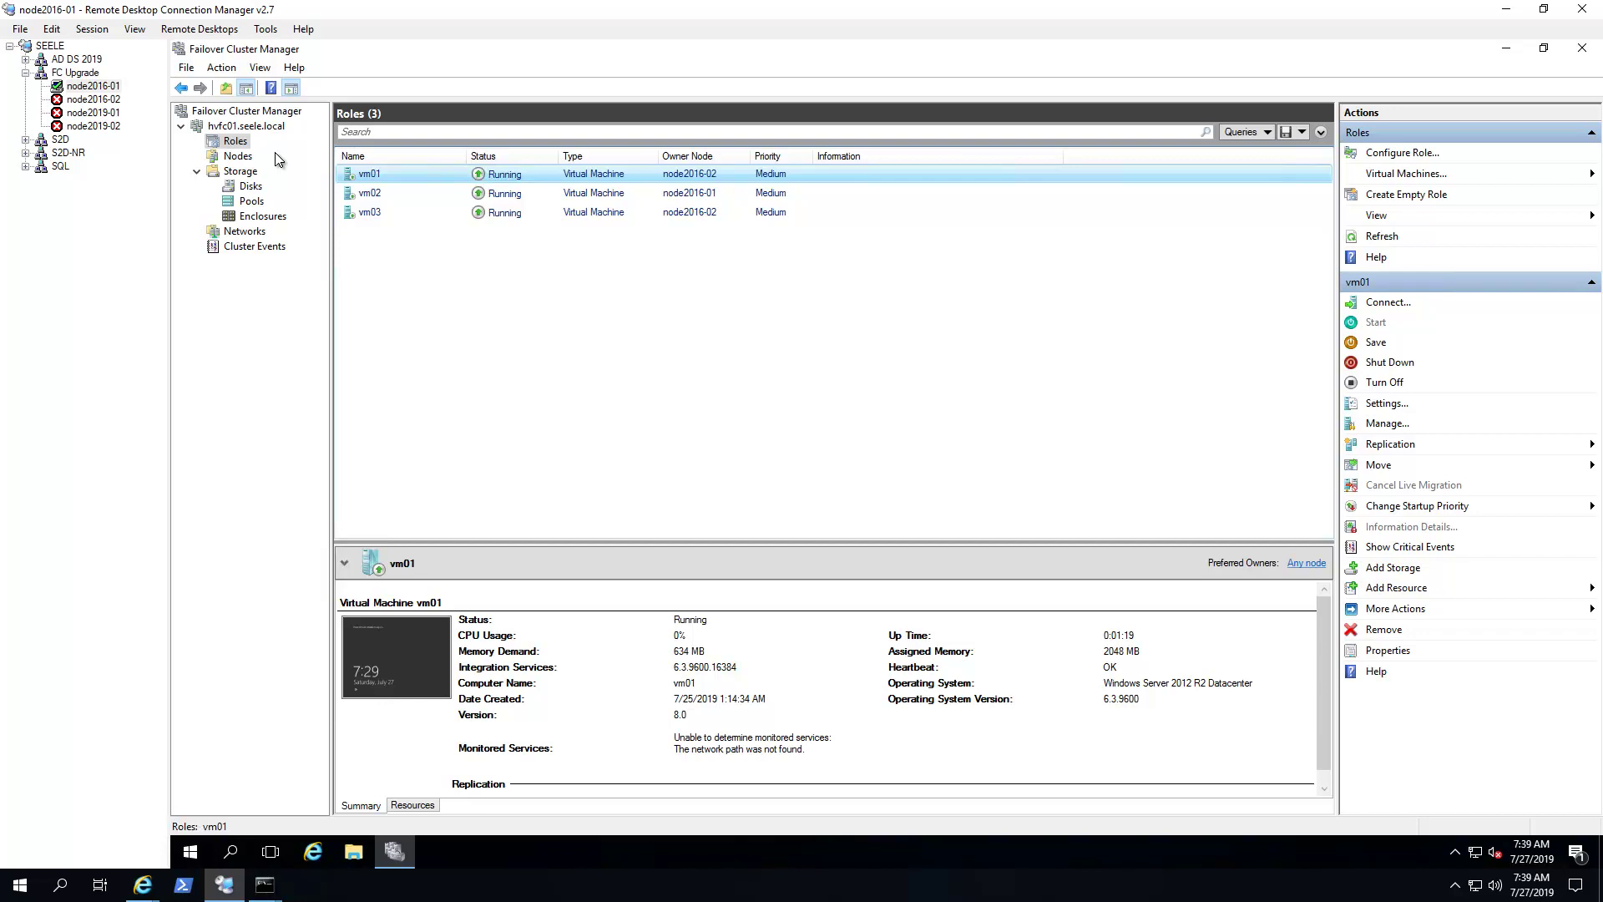
click(98, 116)
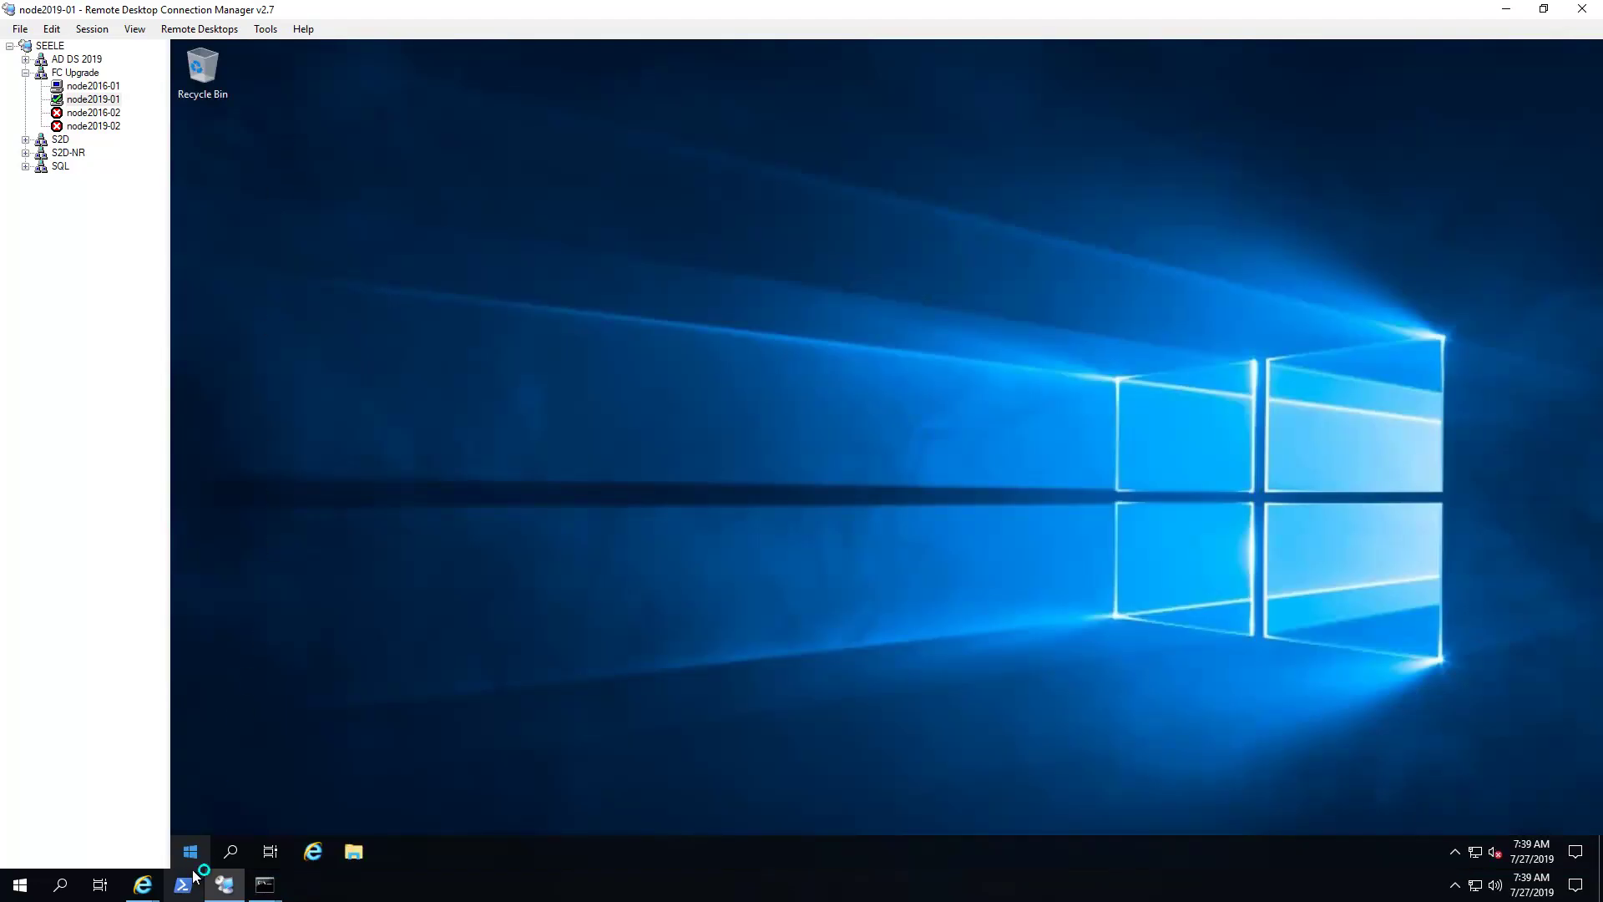
click(191, 852)
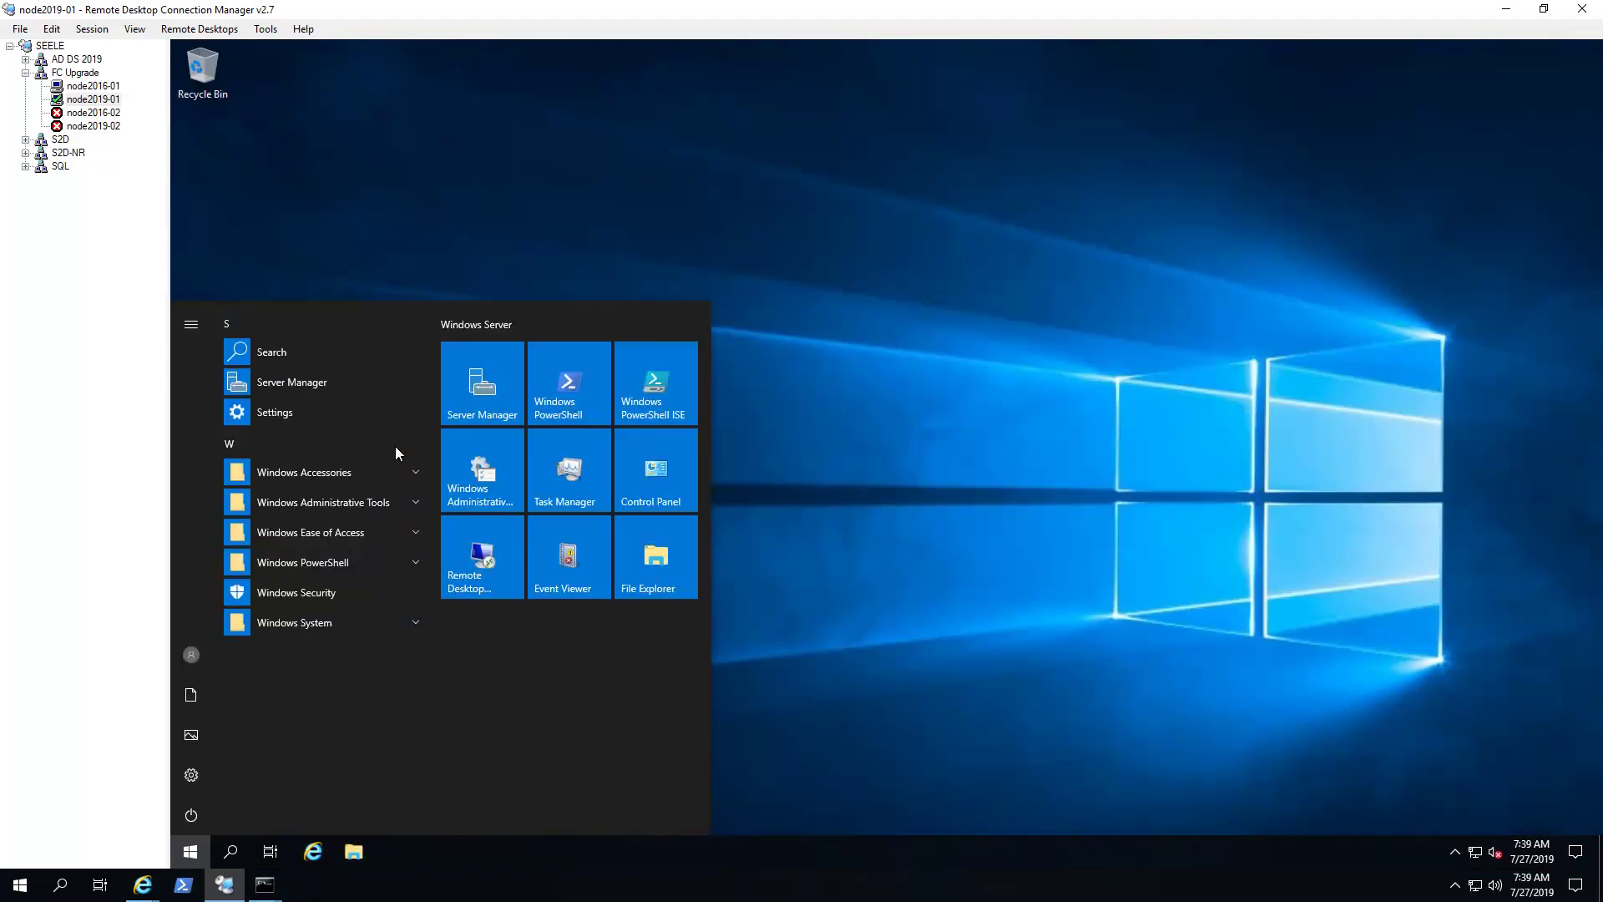
click(364, 503)
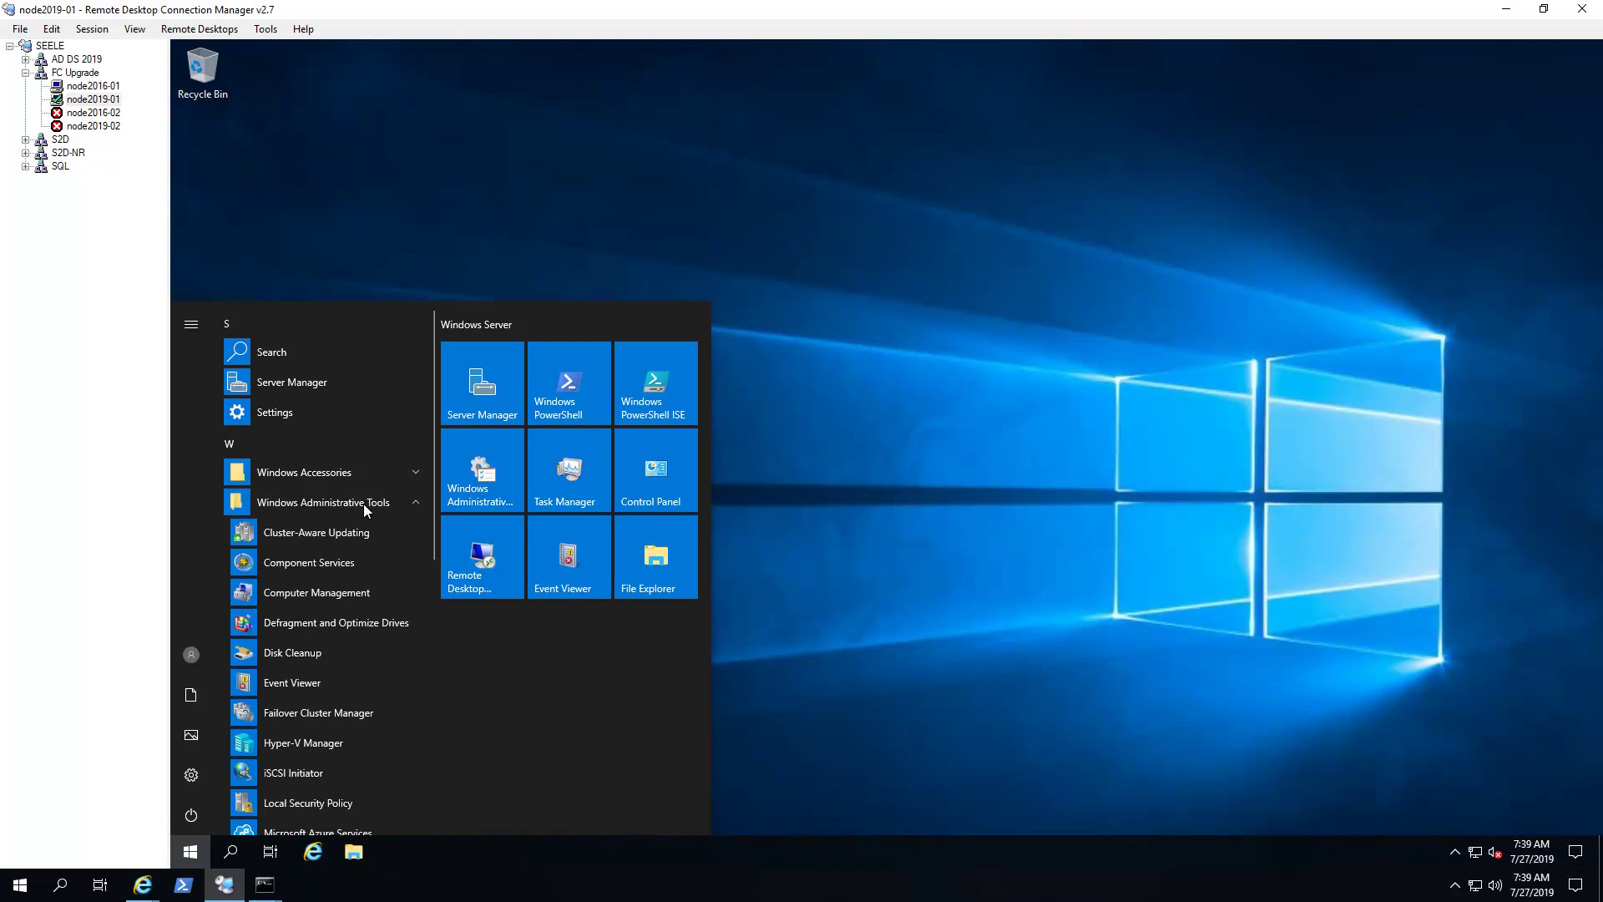
scroll(363, 503, down, 1)
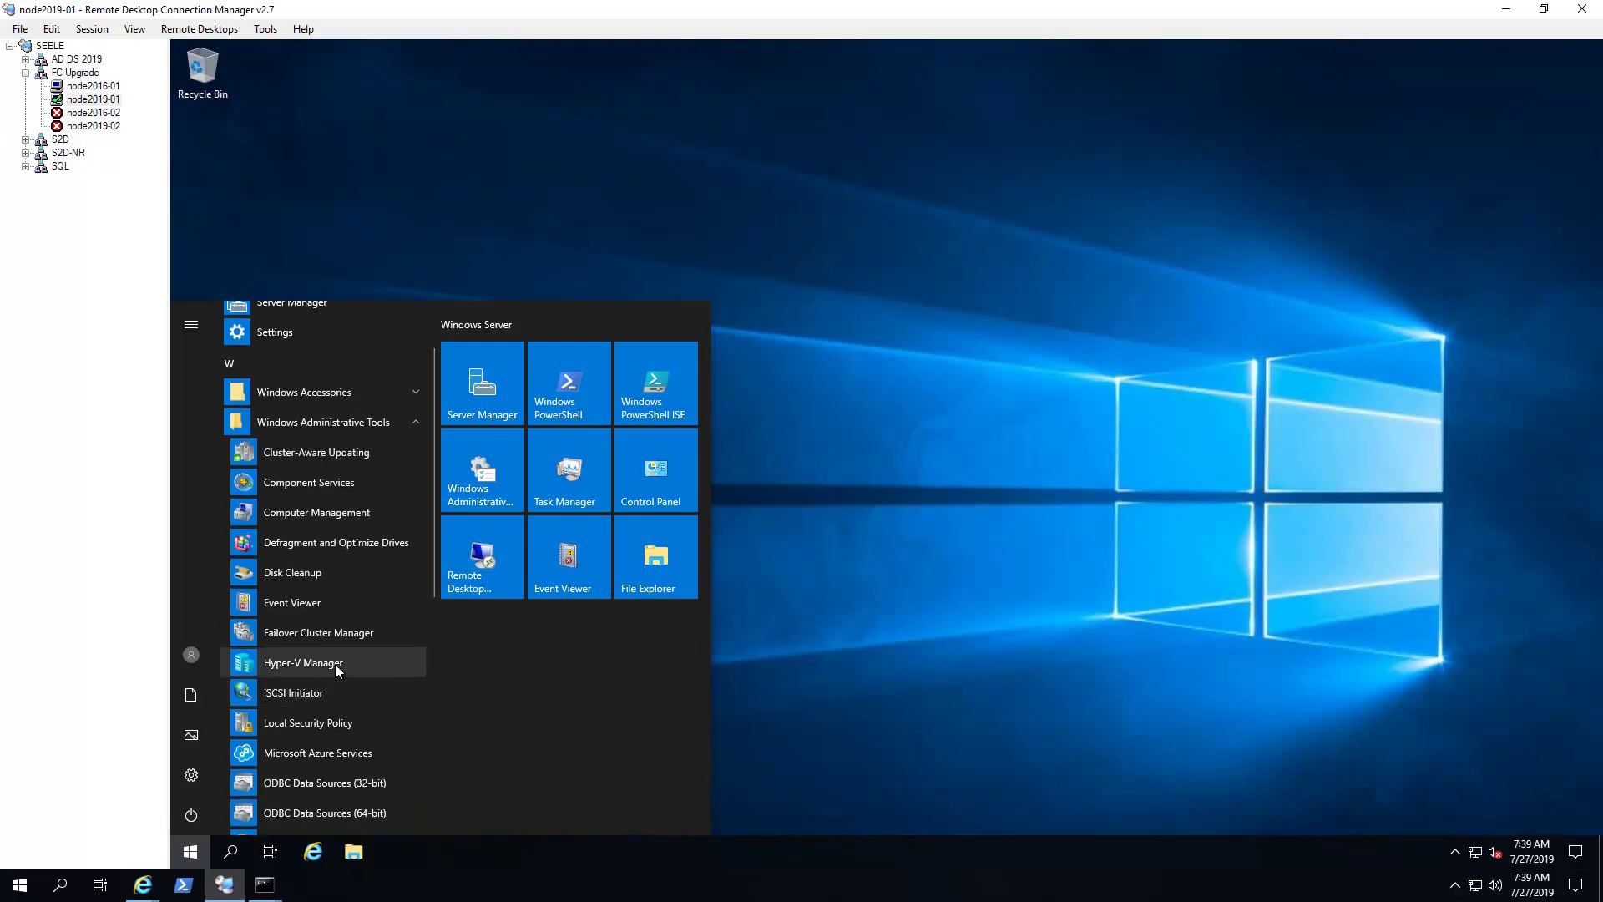
click(294, 631)
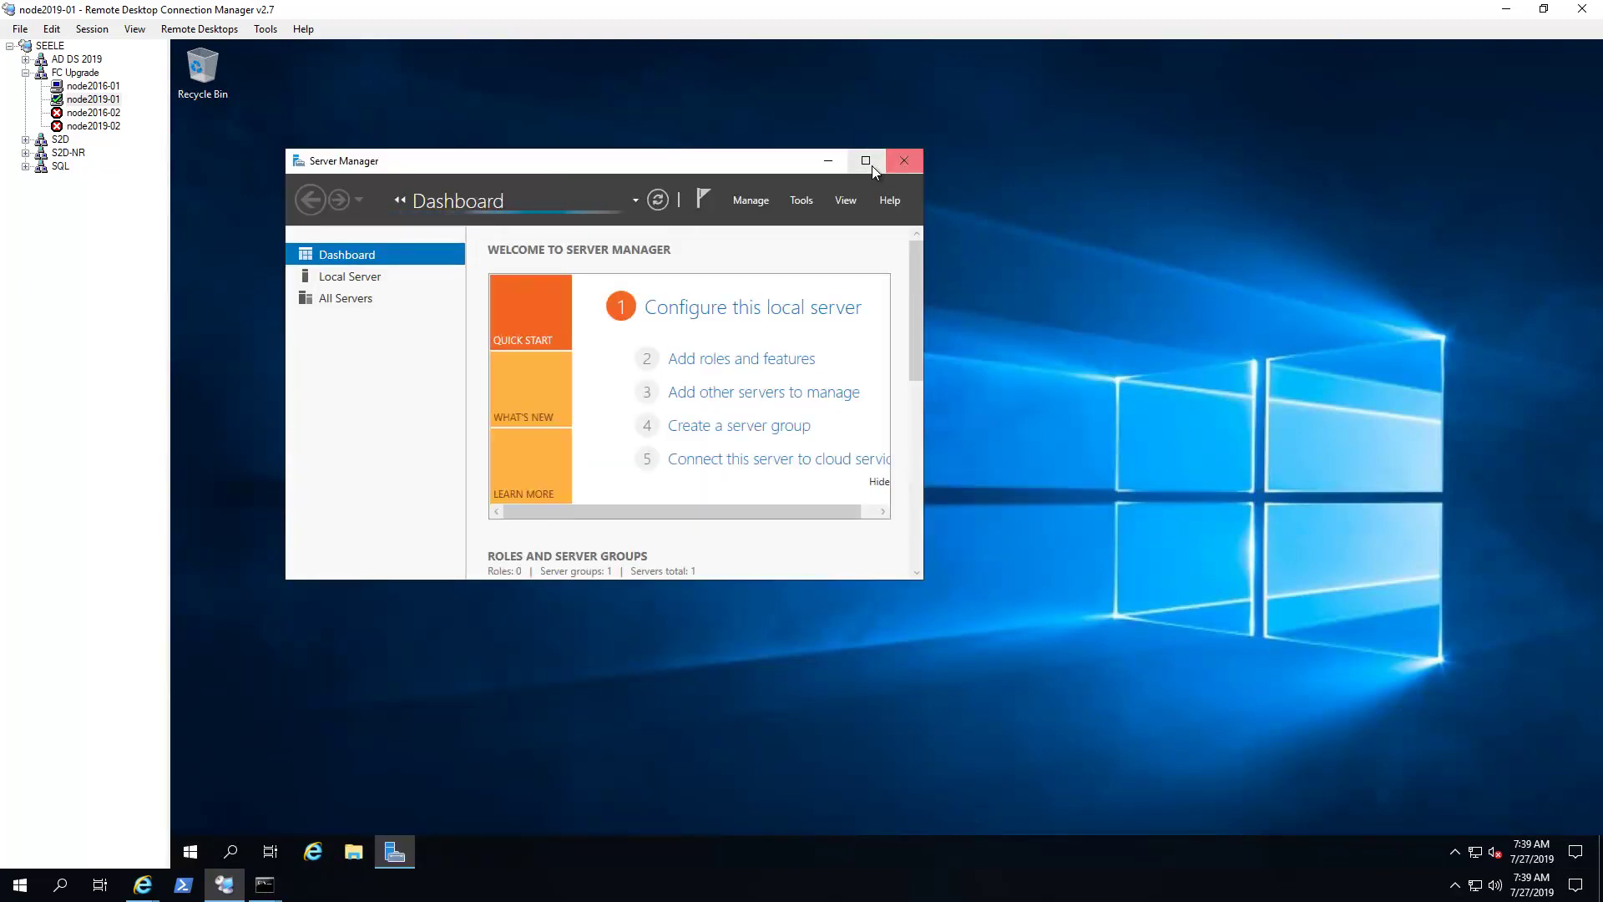
Maximize Server Manager and open the iSCSI Initiator from it, agreeing to start the Microsoft iSCSI service automatically.
click(872, 165)
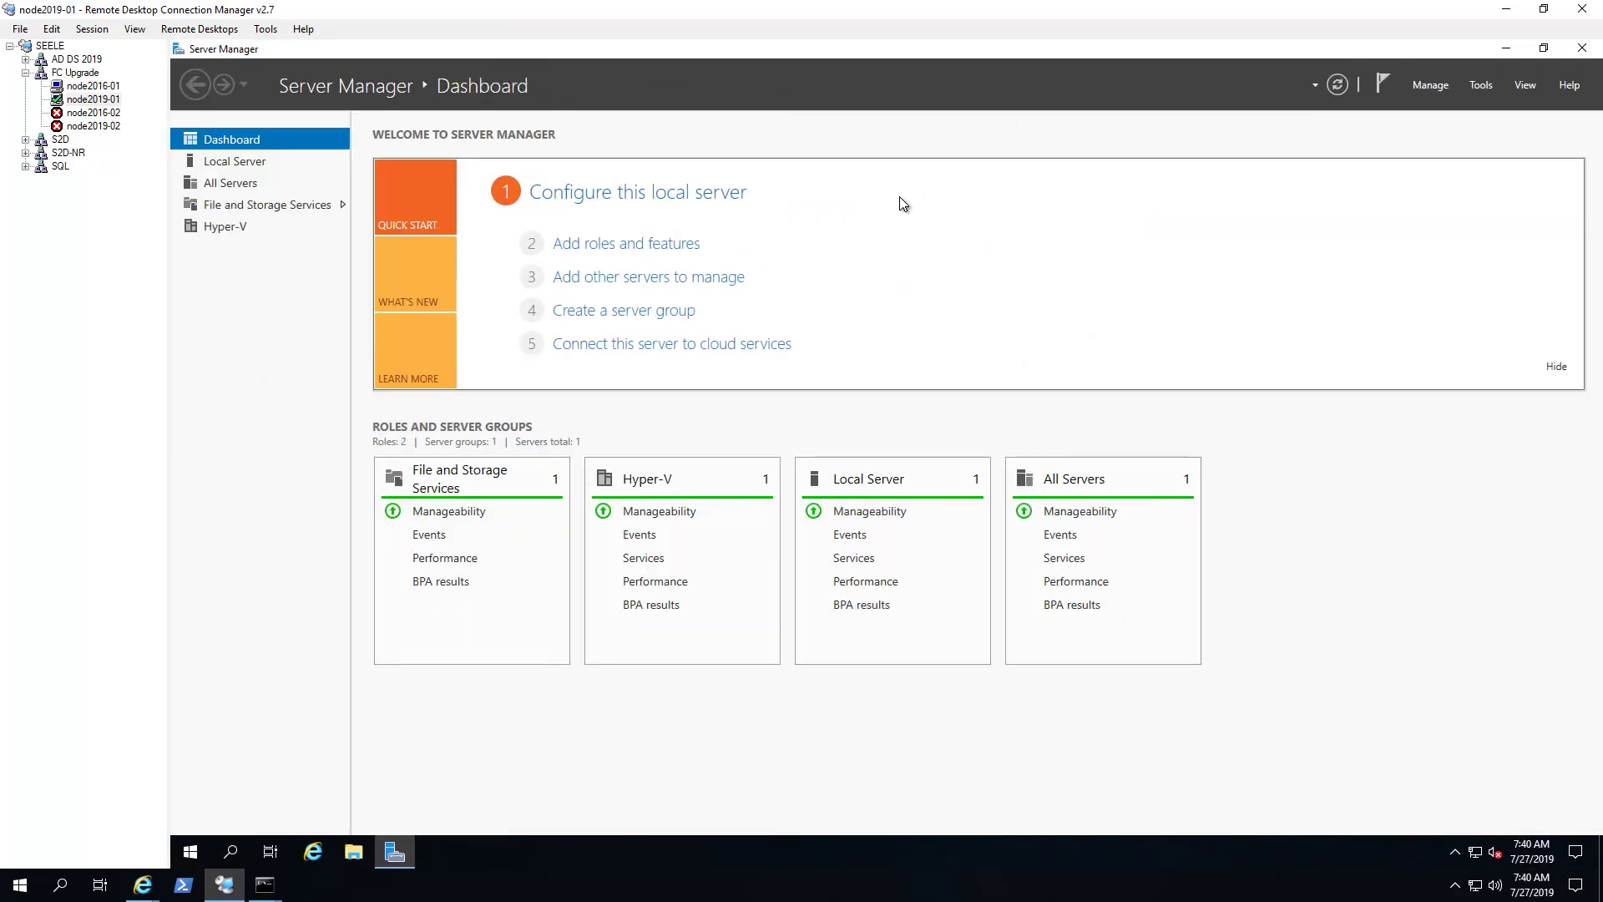
click(1481, 86)
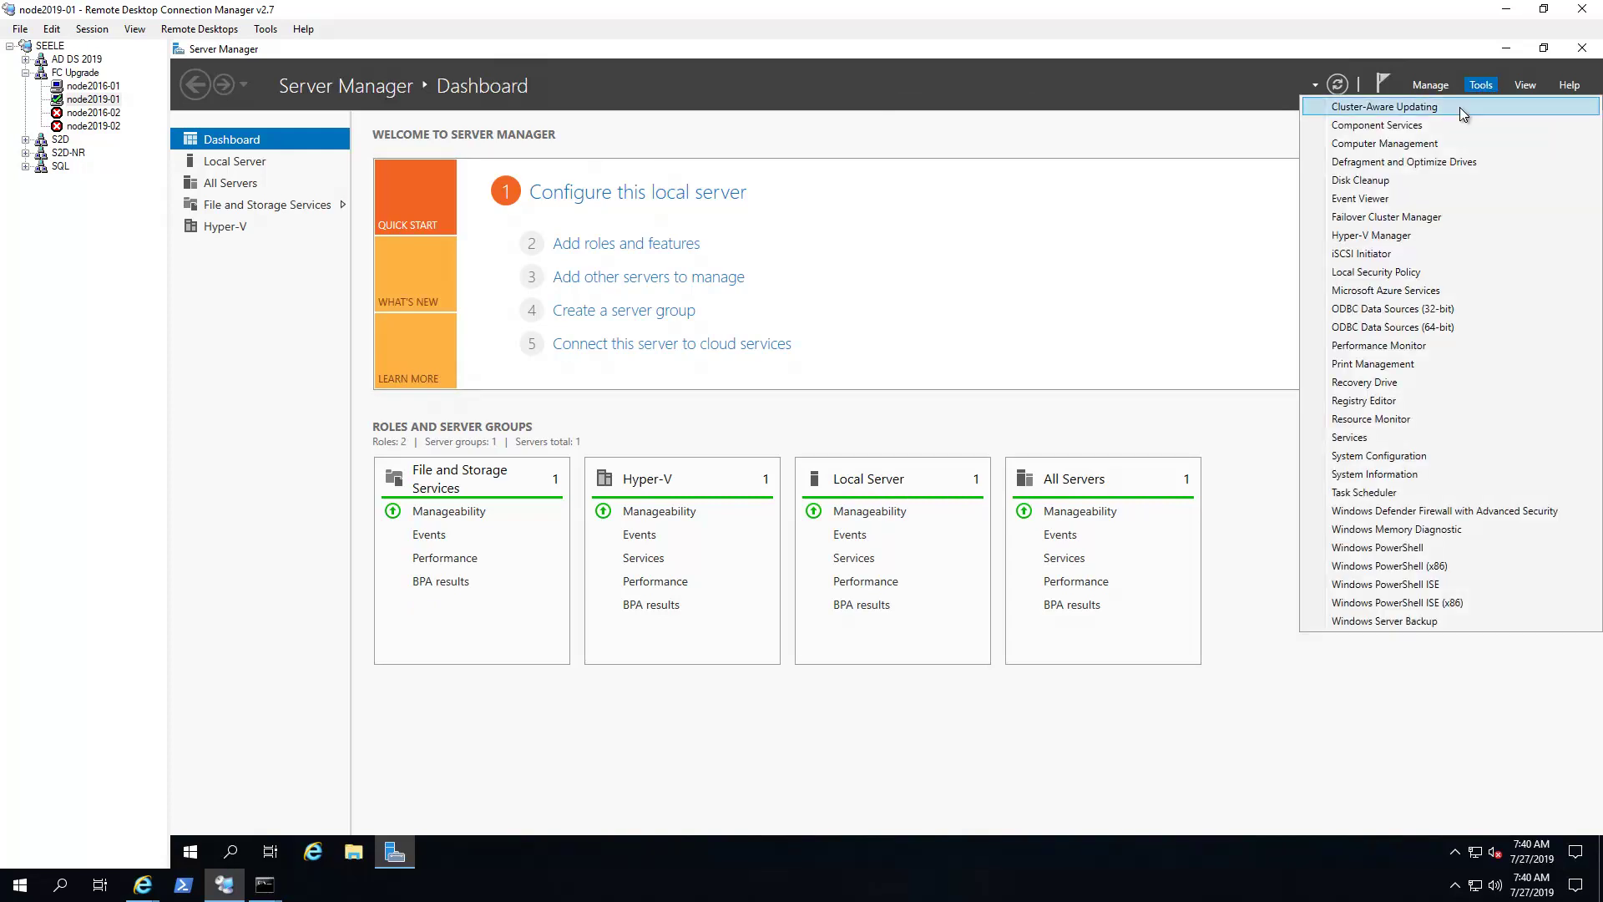
click(1390, 254)
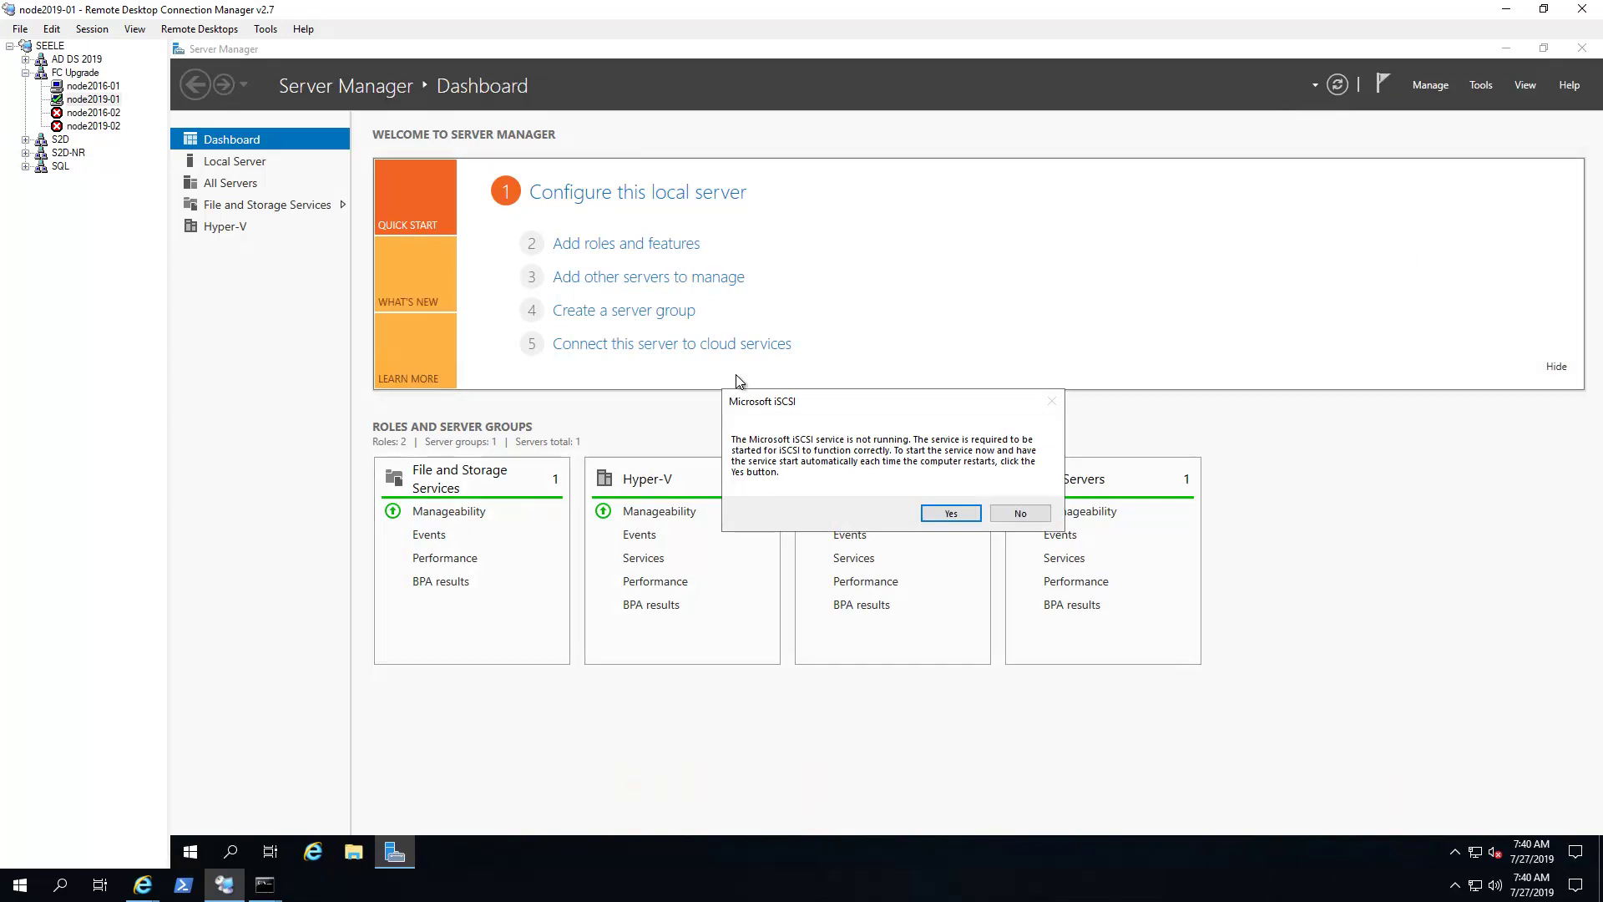
click(936, 513)
drag(494, 187, 897, 163)
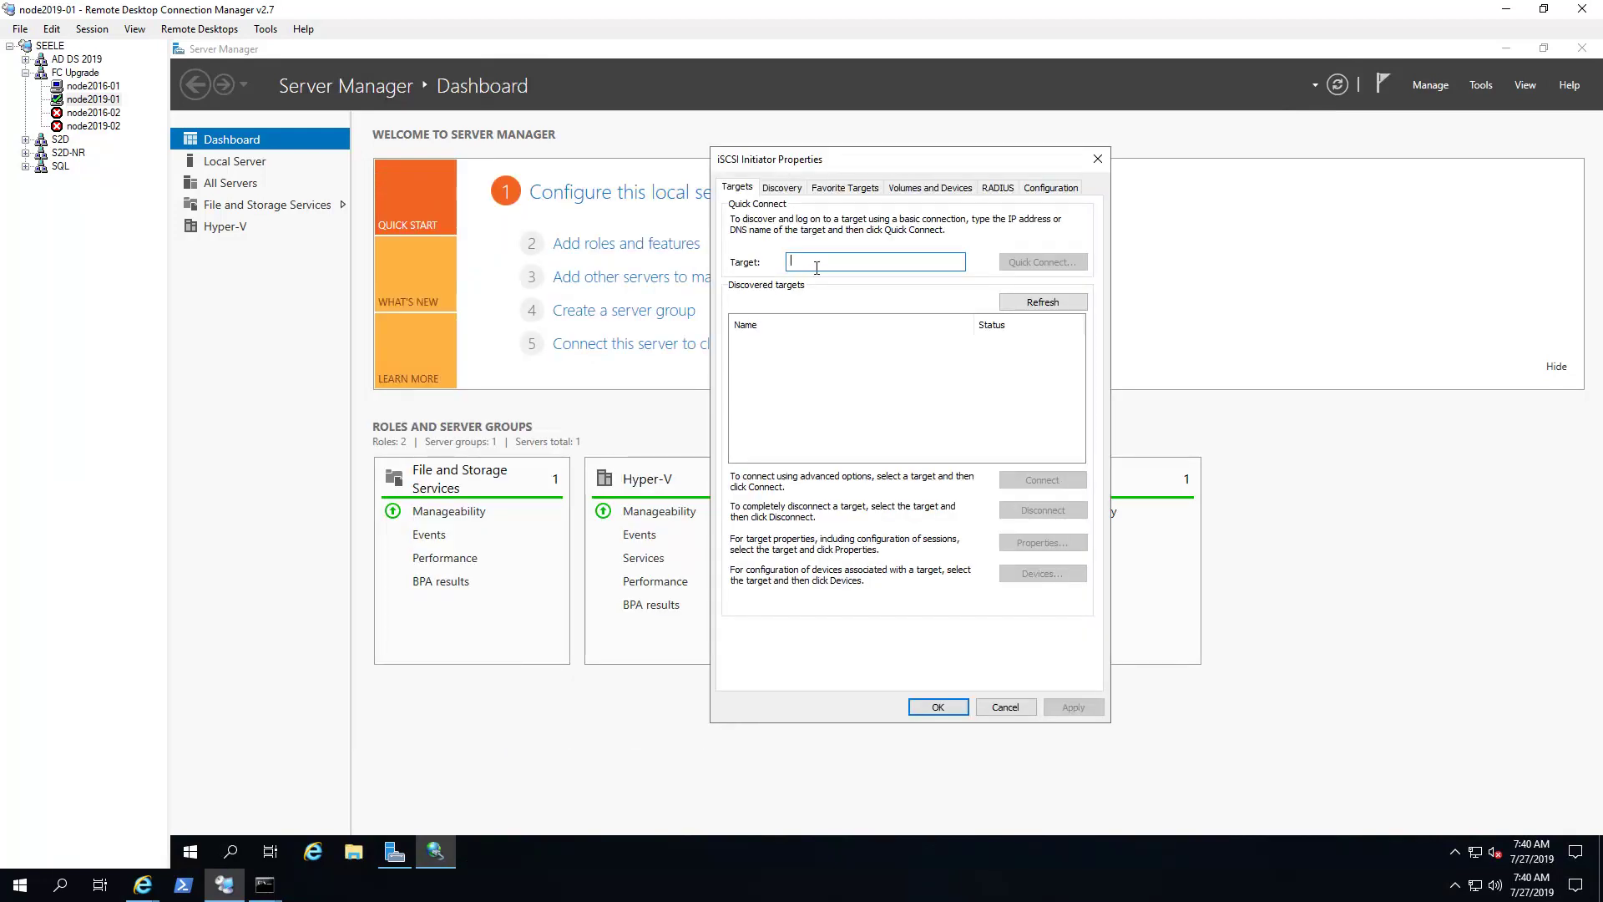
Quick-connect the iSCSI initiator to the target at 192.168.0.1.
text(192.)
text(168)
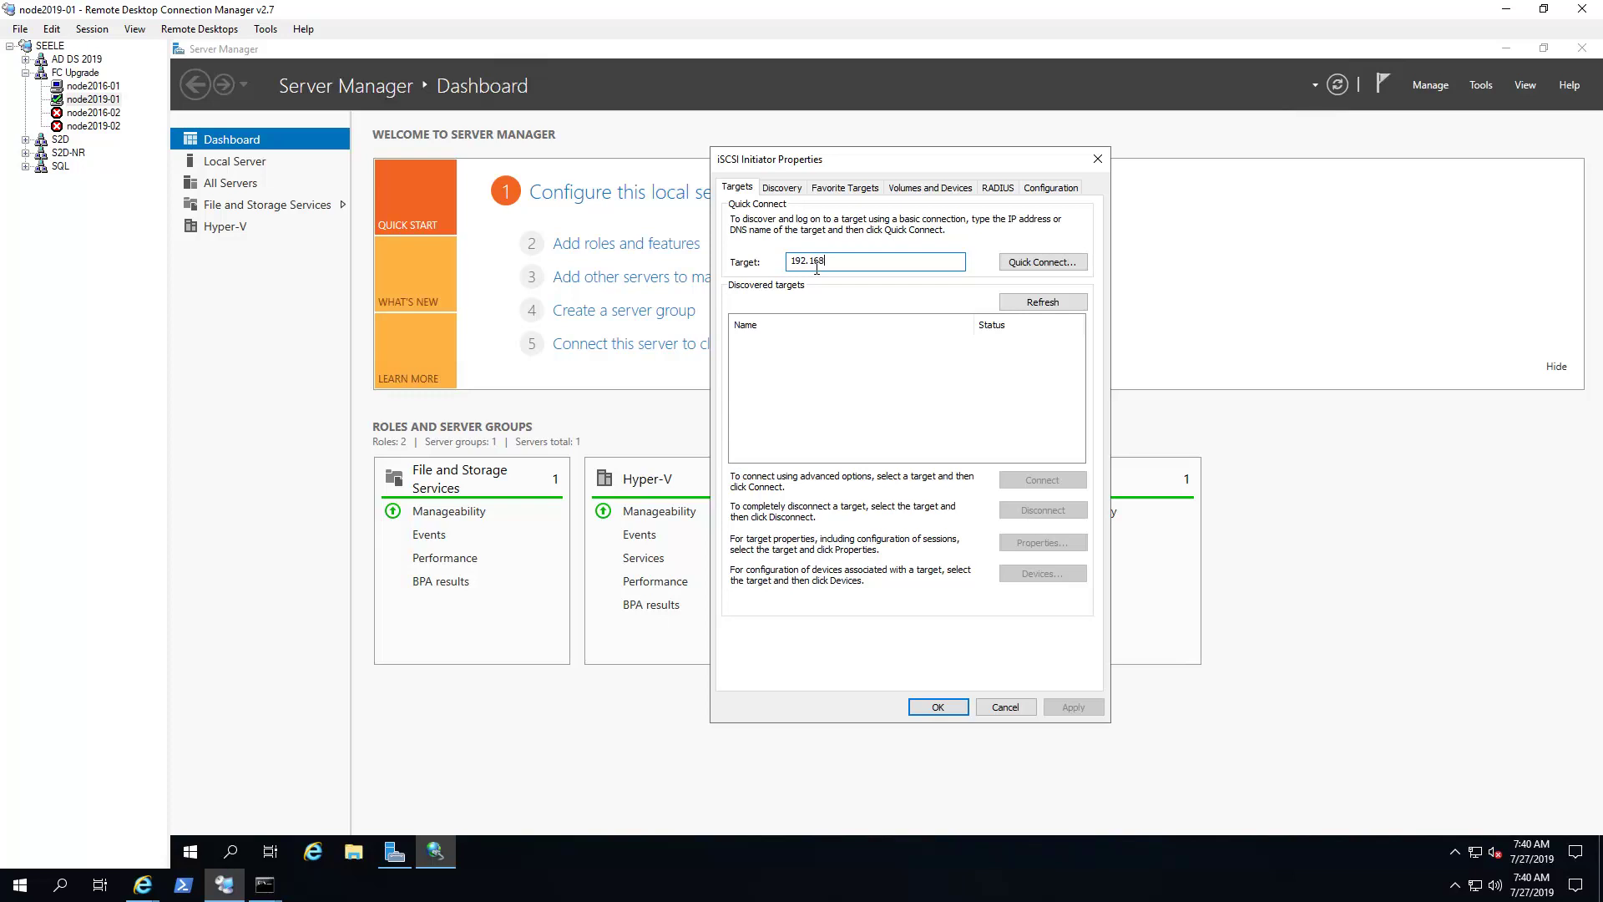
text(.0.1)
click(1059, 262)
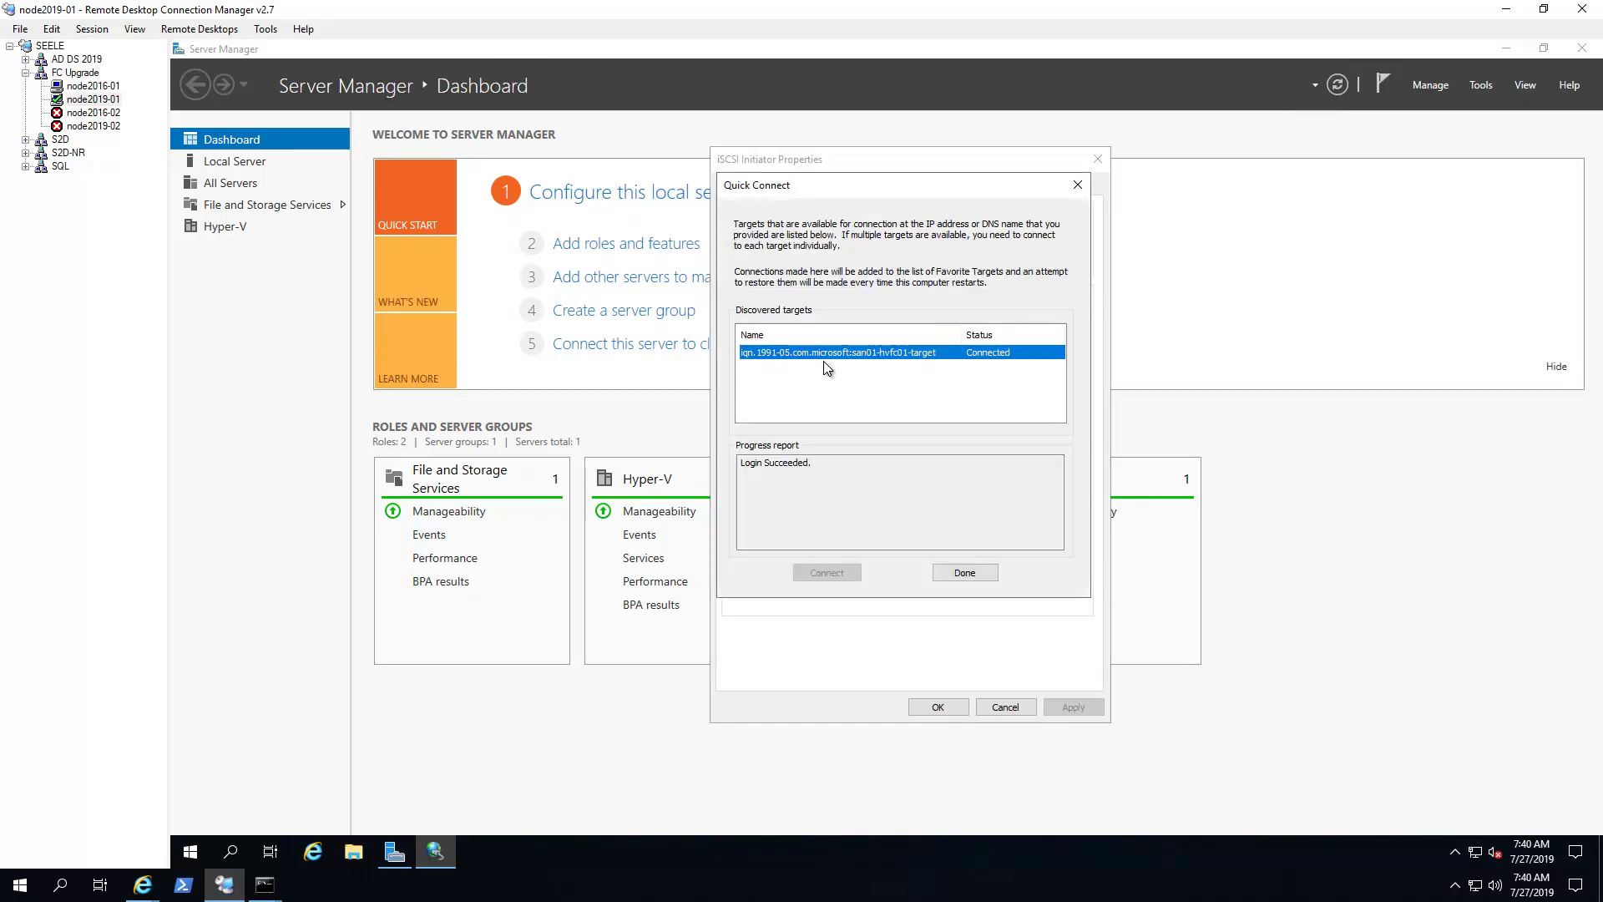
click(966, 573)
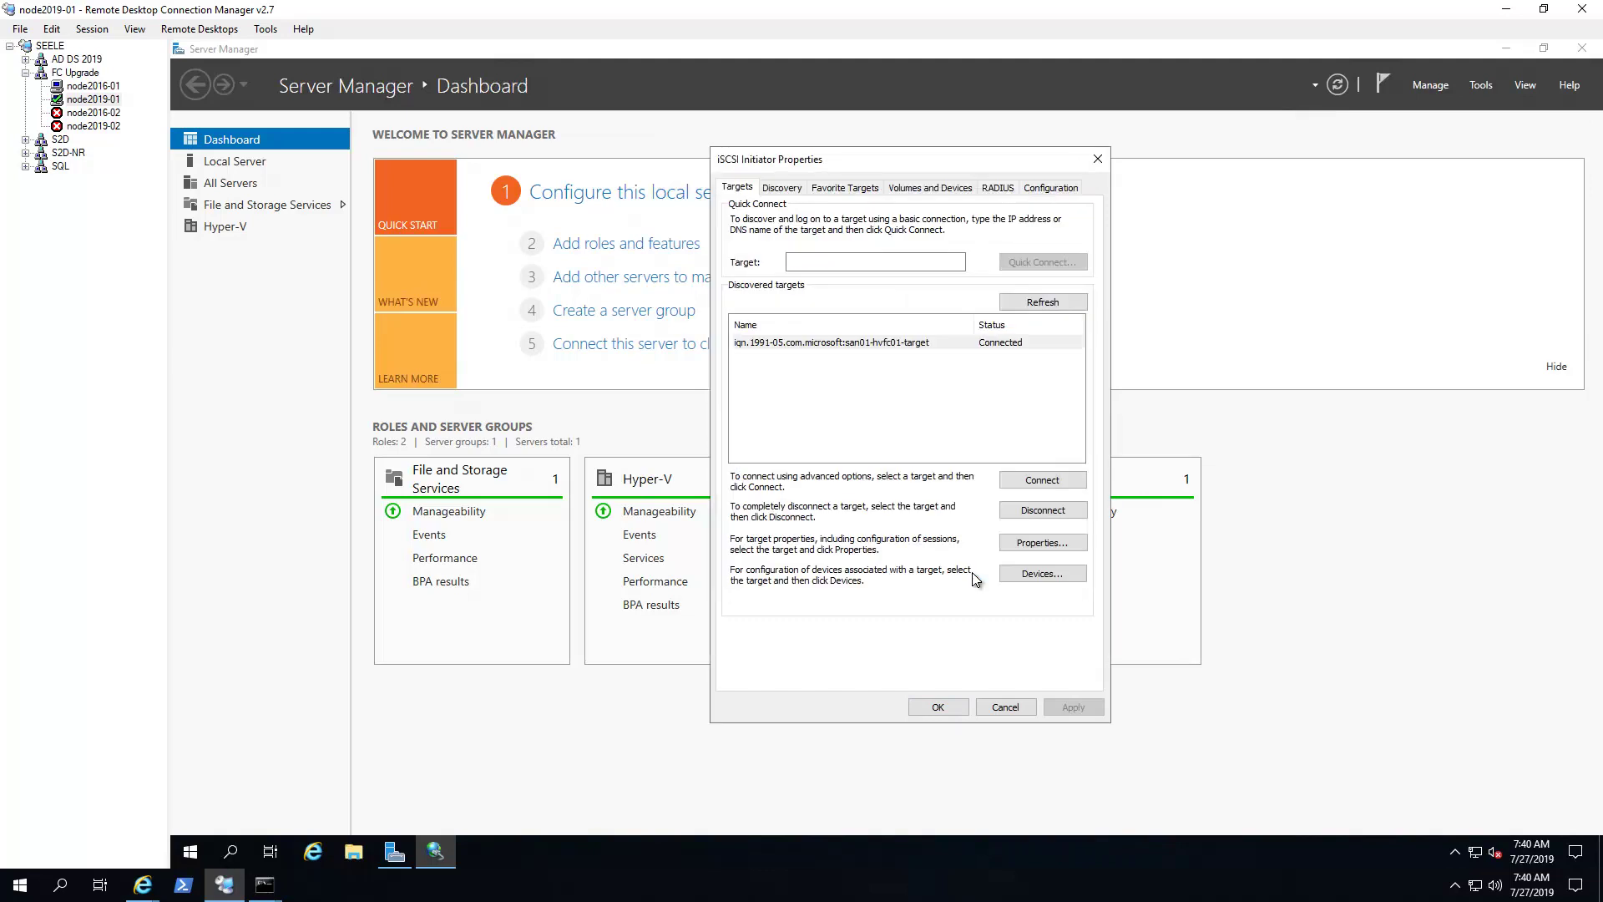
Auto-configure all available iSCSI volumes and devices, and accept the initiator properties.
click(931, 187)
click(1045, 460)
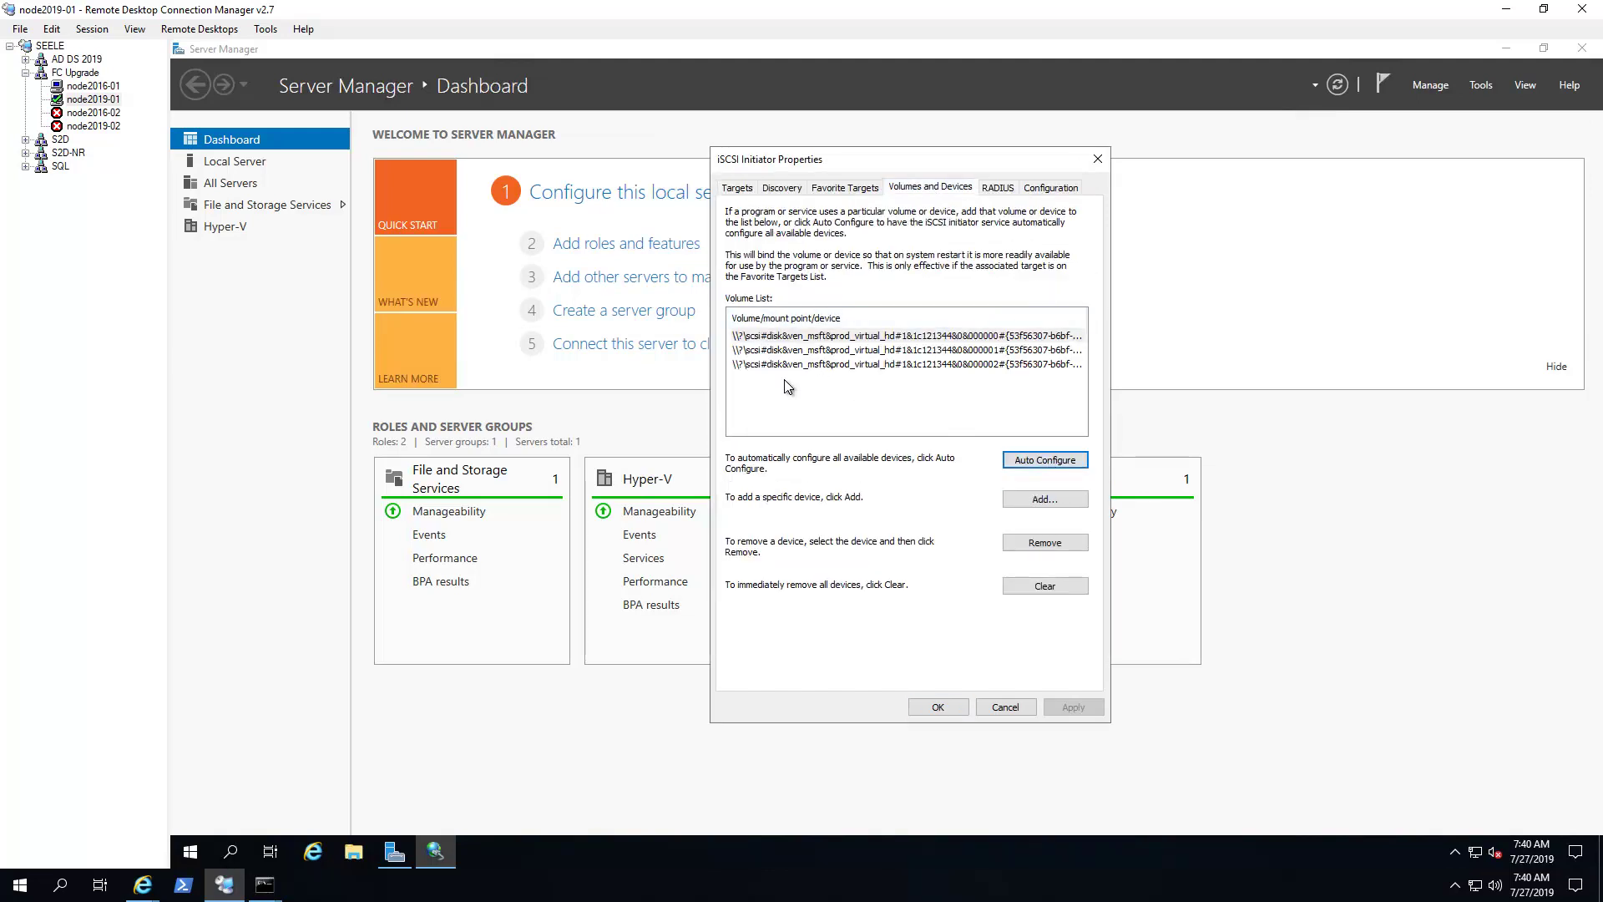
click(961, 714)
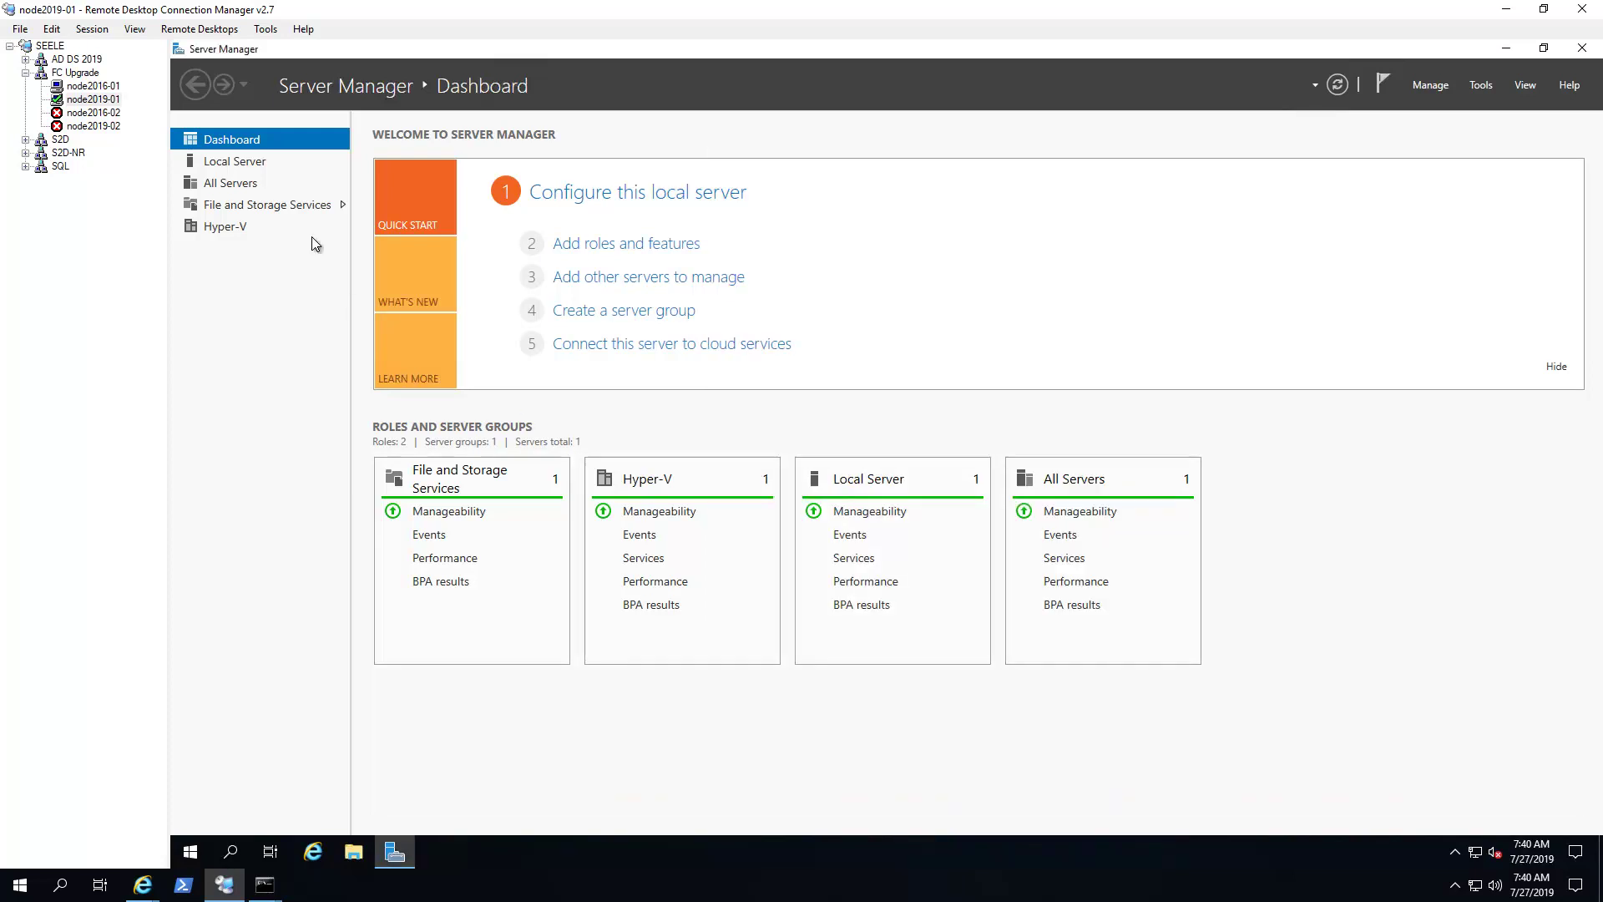
Show the disks under File and Storage Services and bring the 1 GB iSCSI disk 1 online.
click(282, 207)
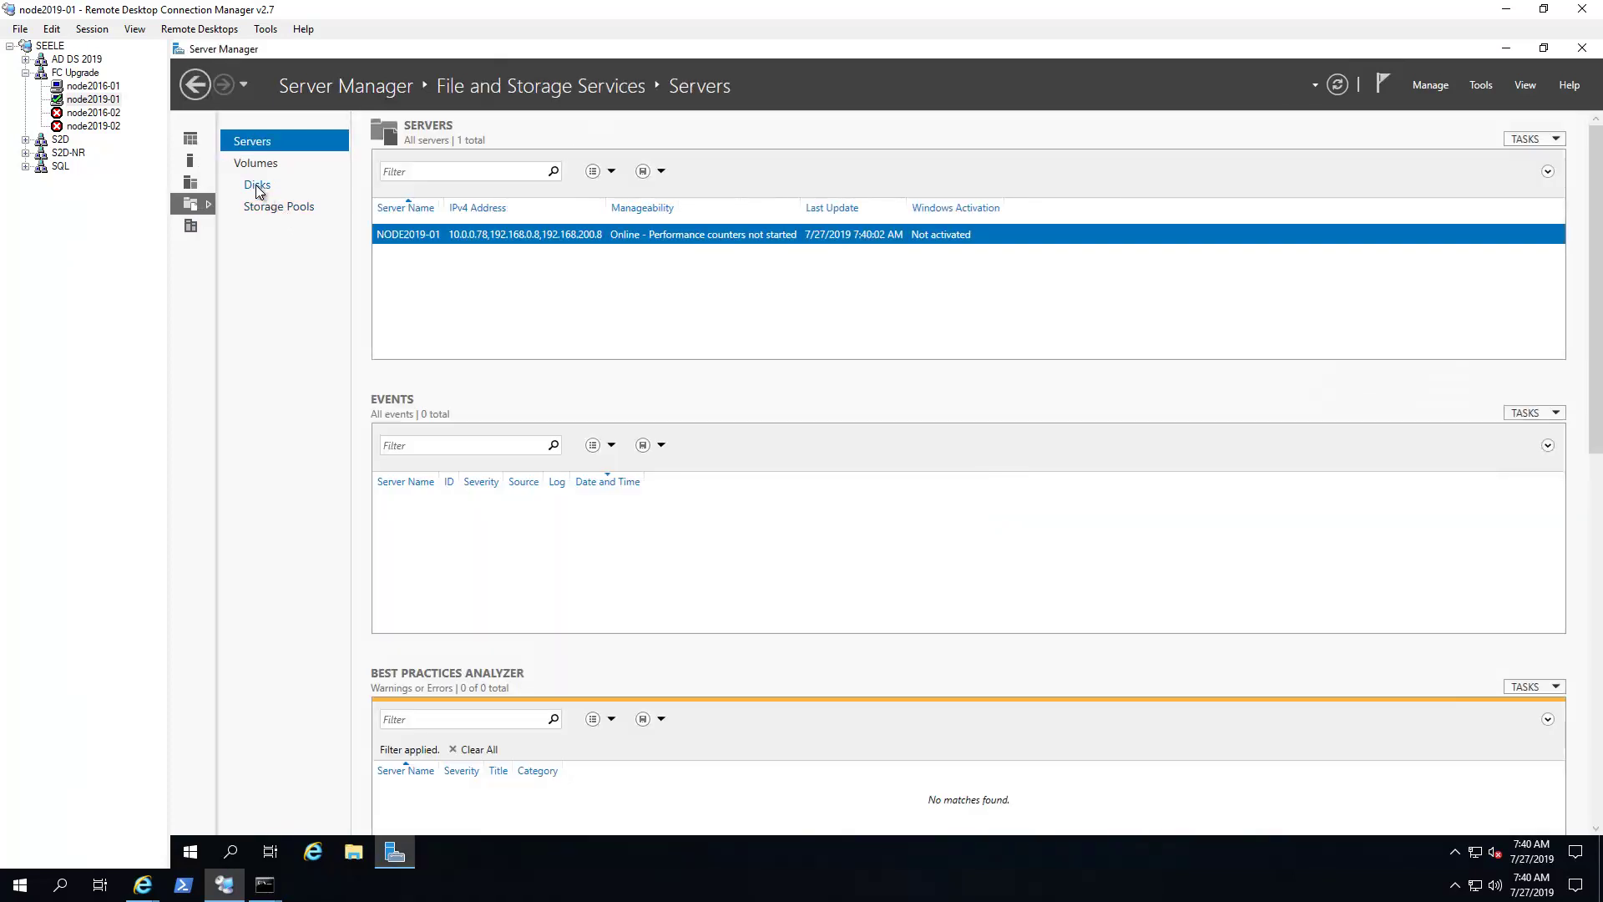
click(258, 187)
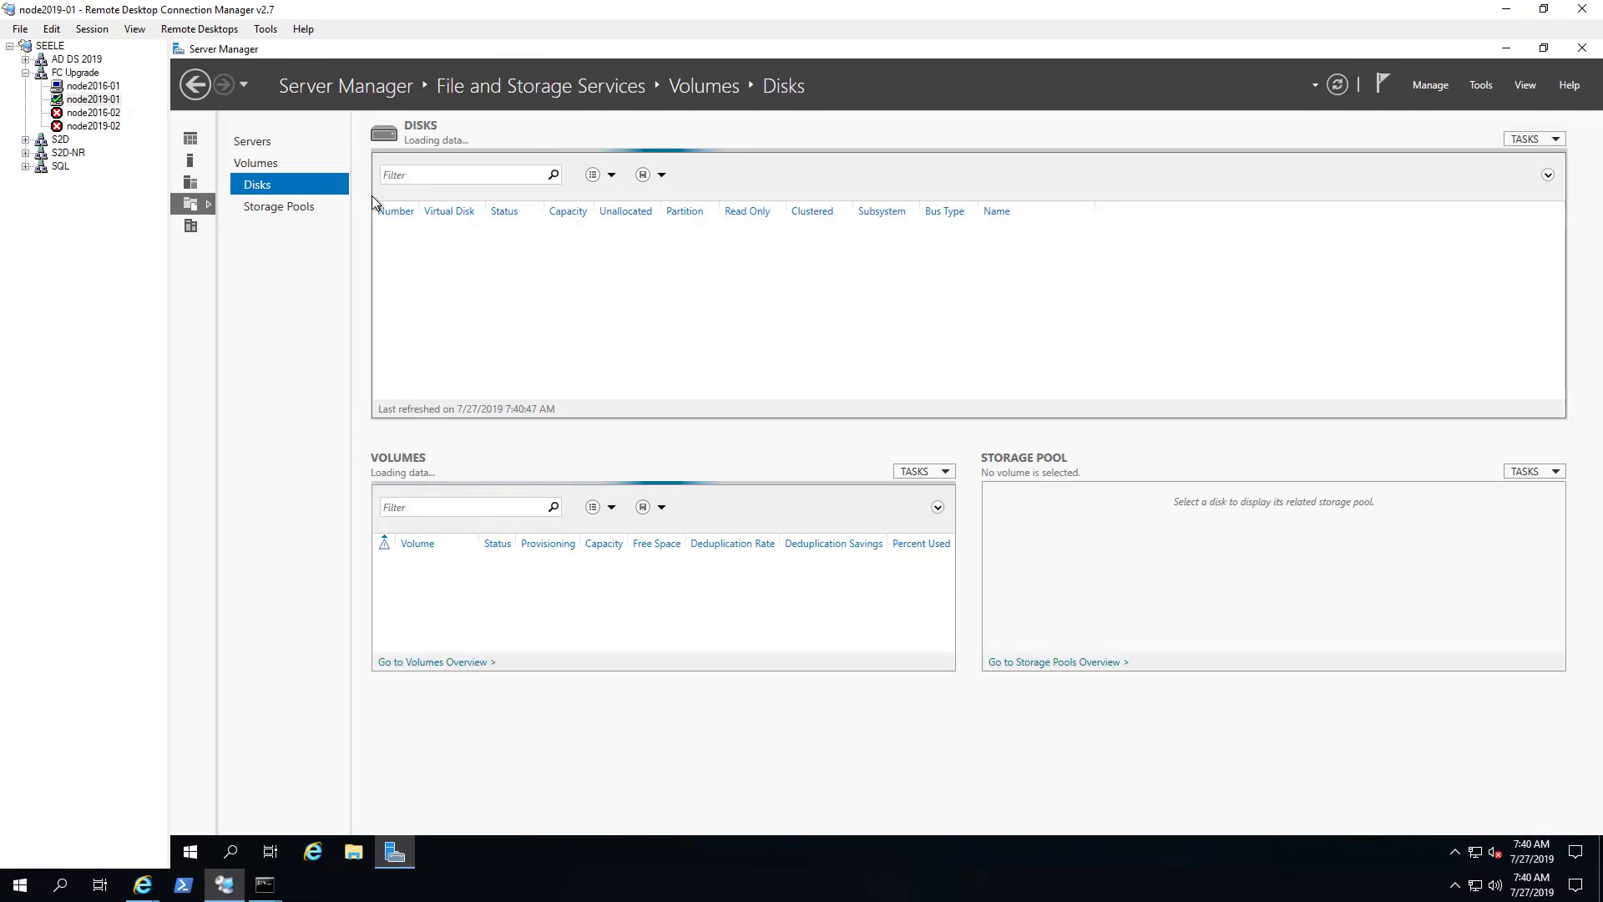
click(395, 208)
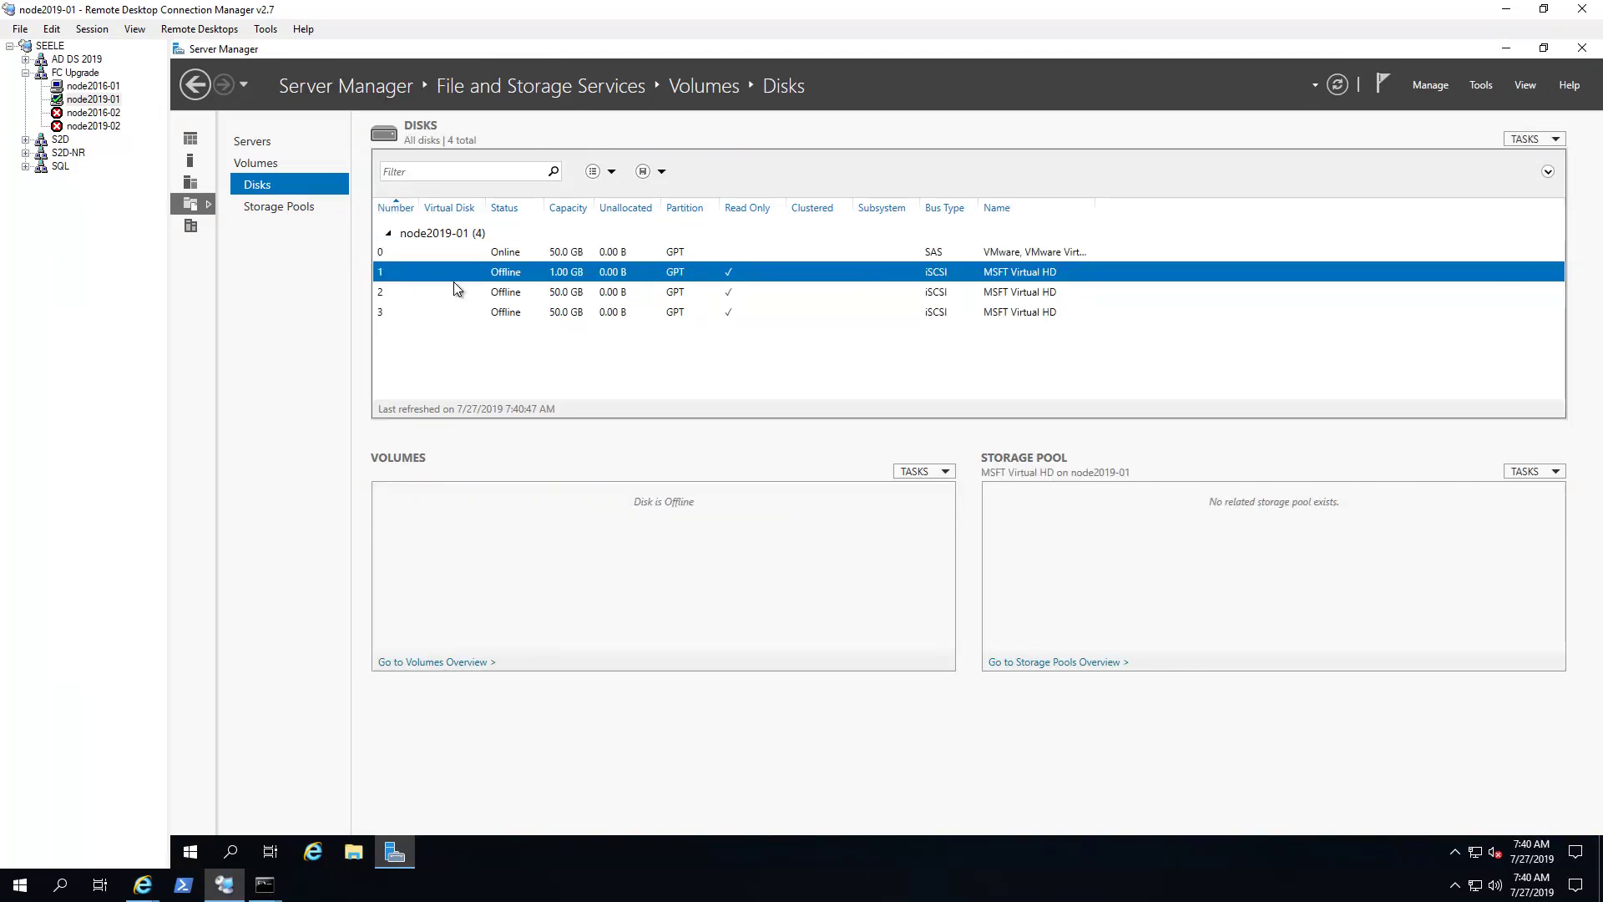
right_click(572, 277)
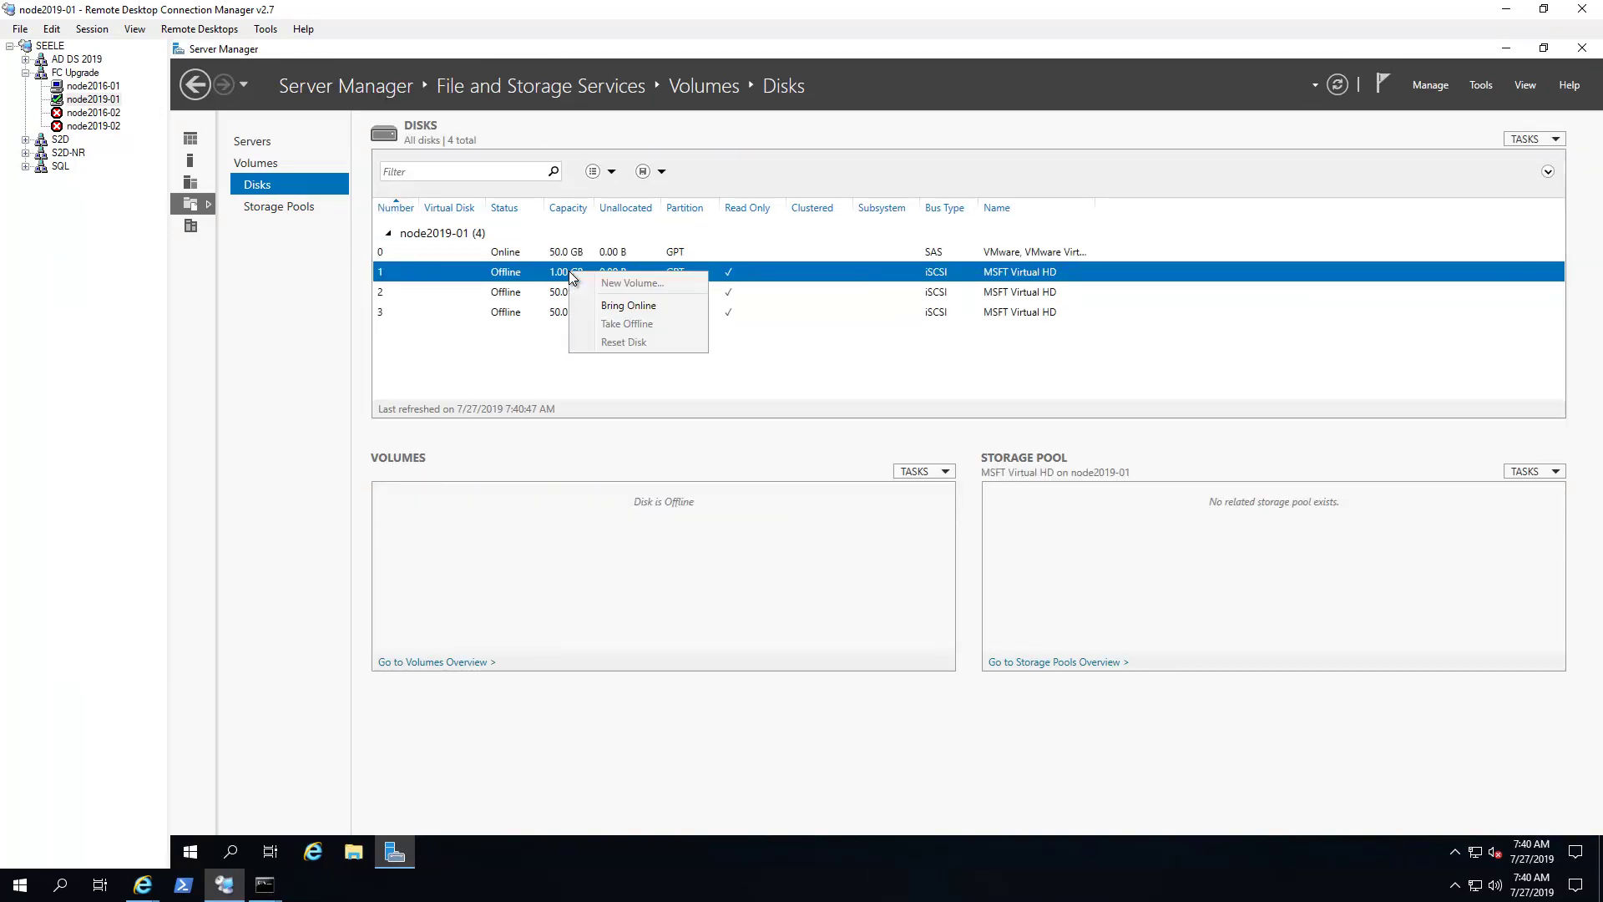
click(618, 306)
click(948, 500)
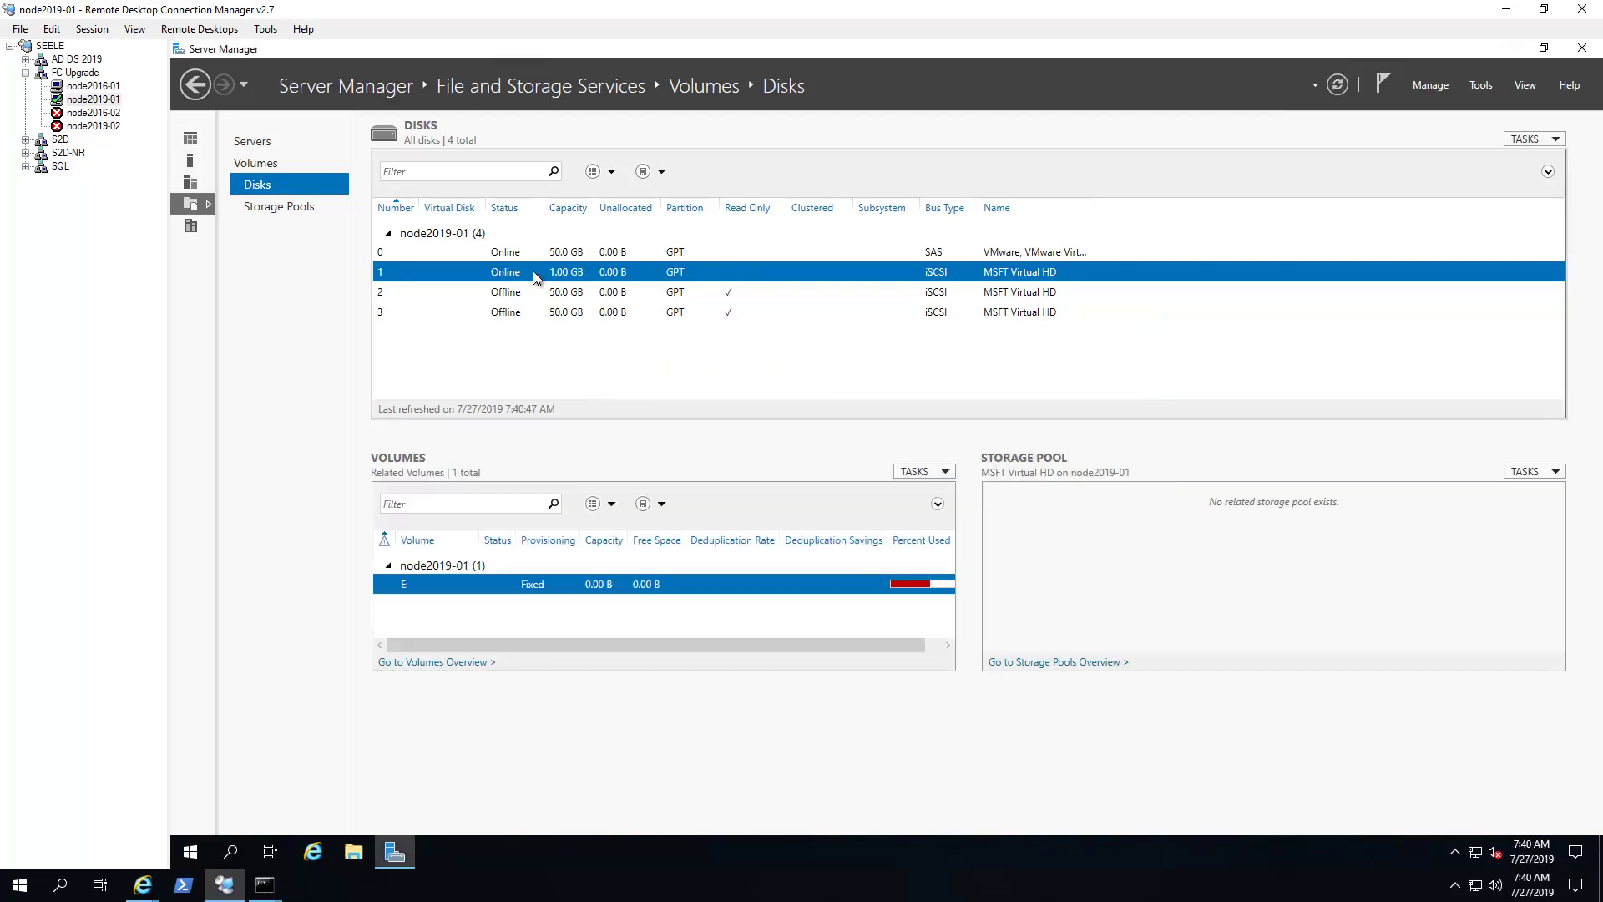
Bring the 50 GB iSCSI disk number 2 online, accepting the data-loss warning.
click(526, 294)
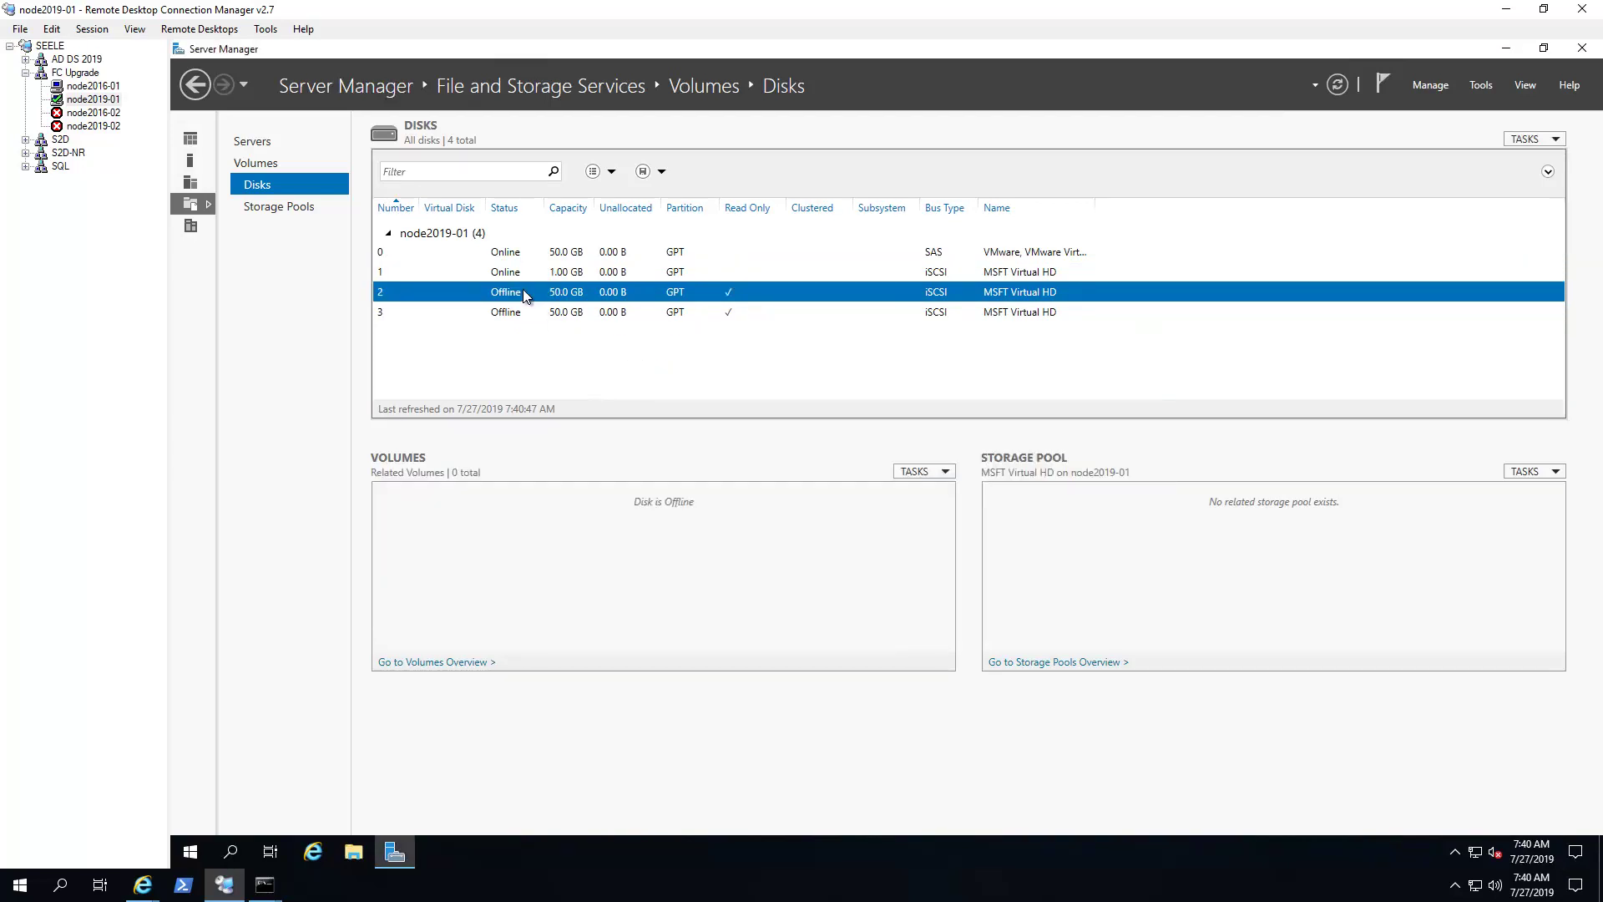
right_click(522, 289)
click(576, 328)
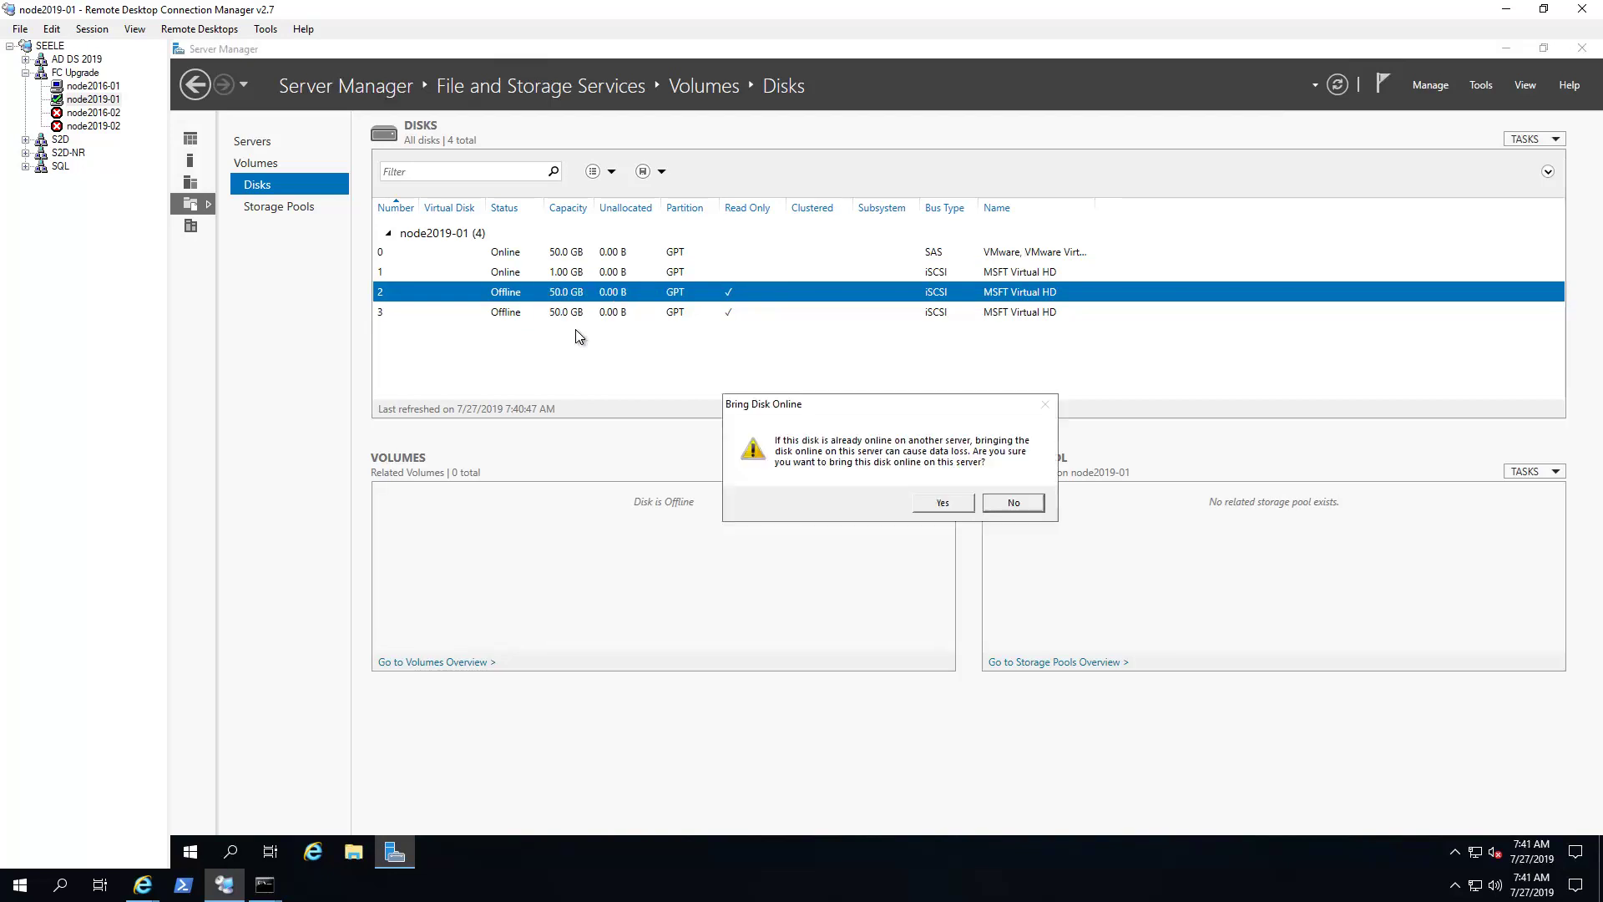
click(956, 507)
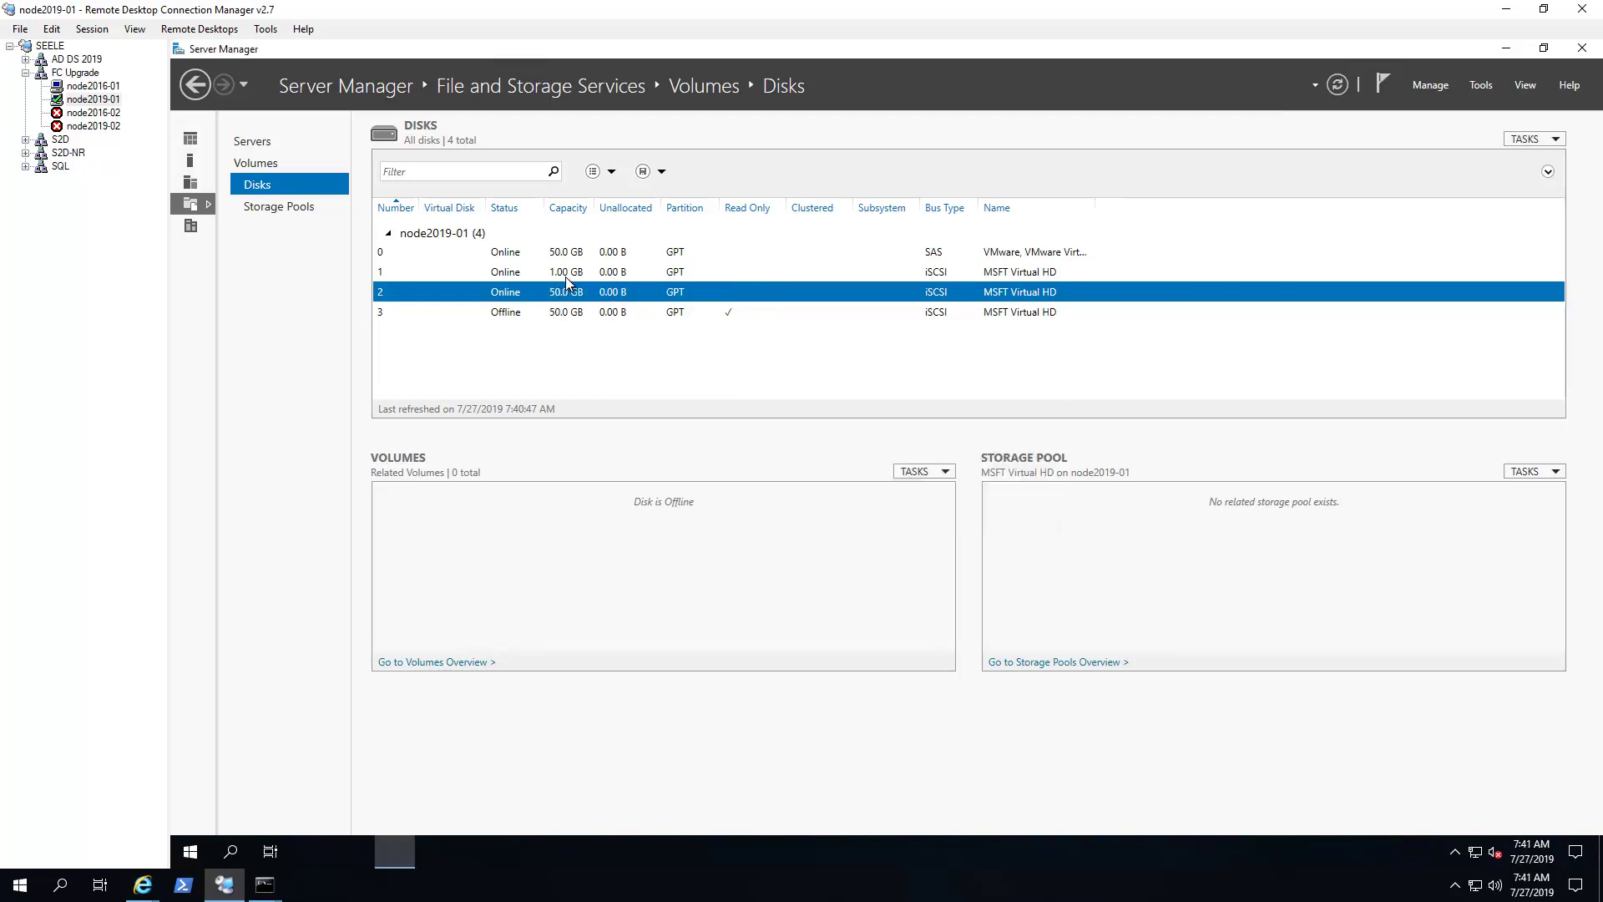
Bring the 50 GB iSCSI disk number 3 online, accepting the data-loss warning.
click(514, 317)
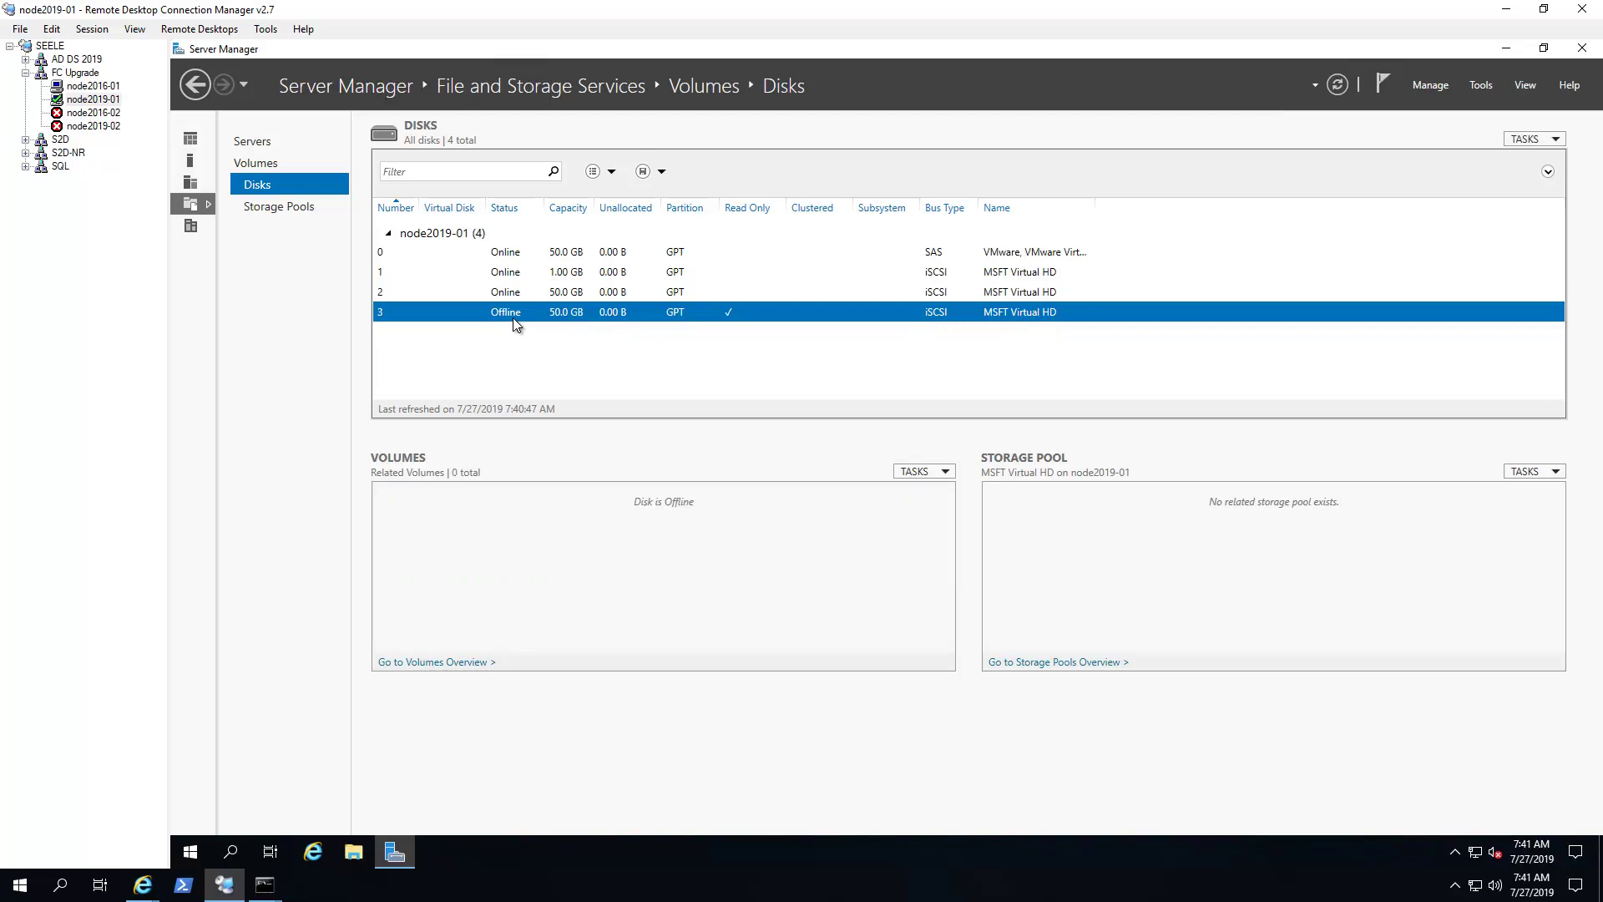
right_click(515, 324)
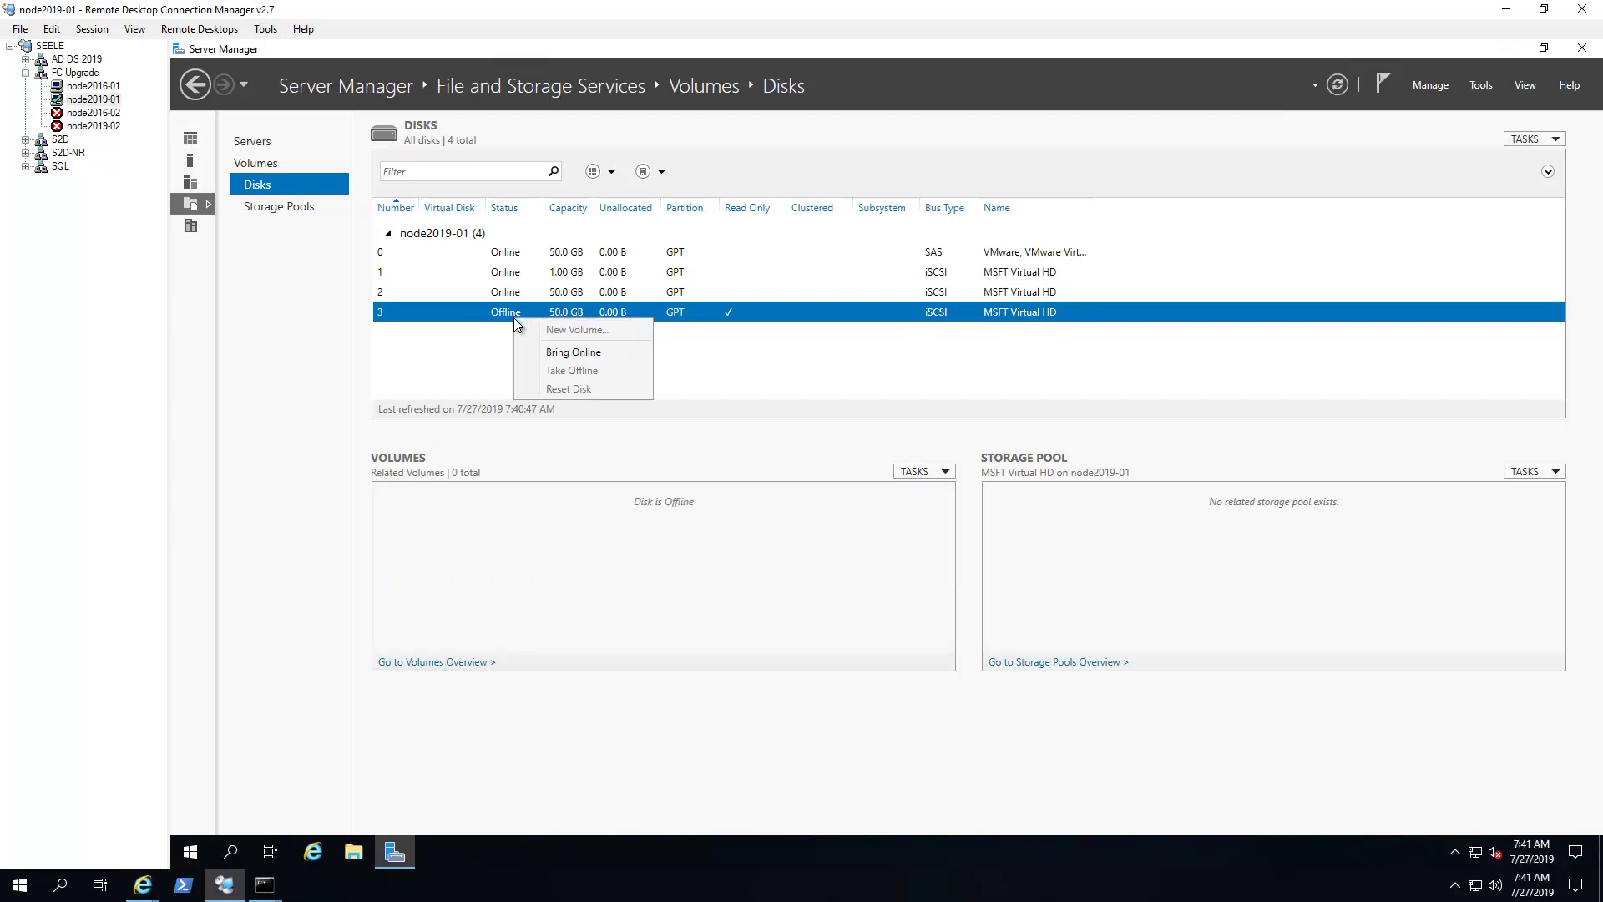
click(576, 354)
click(949, 504)
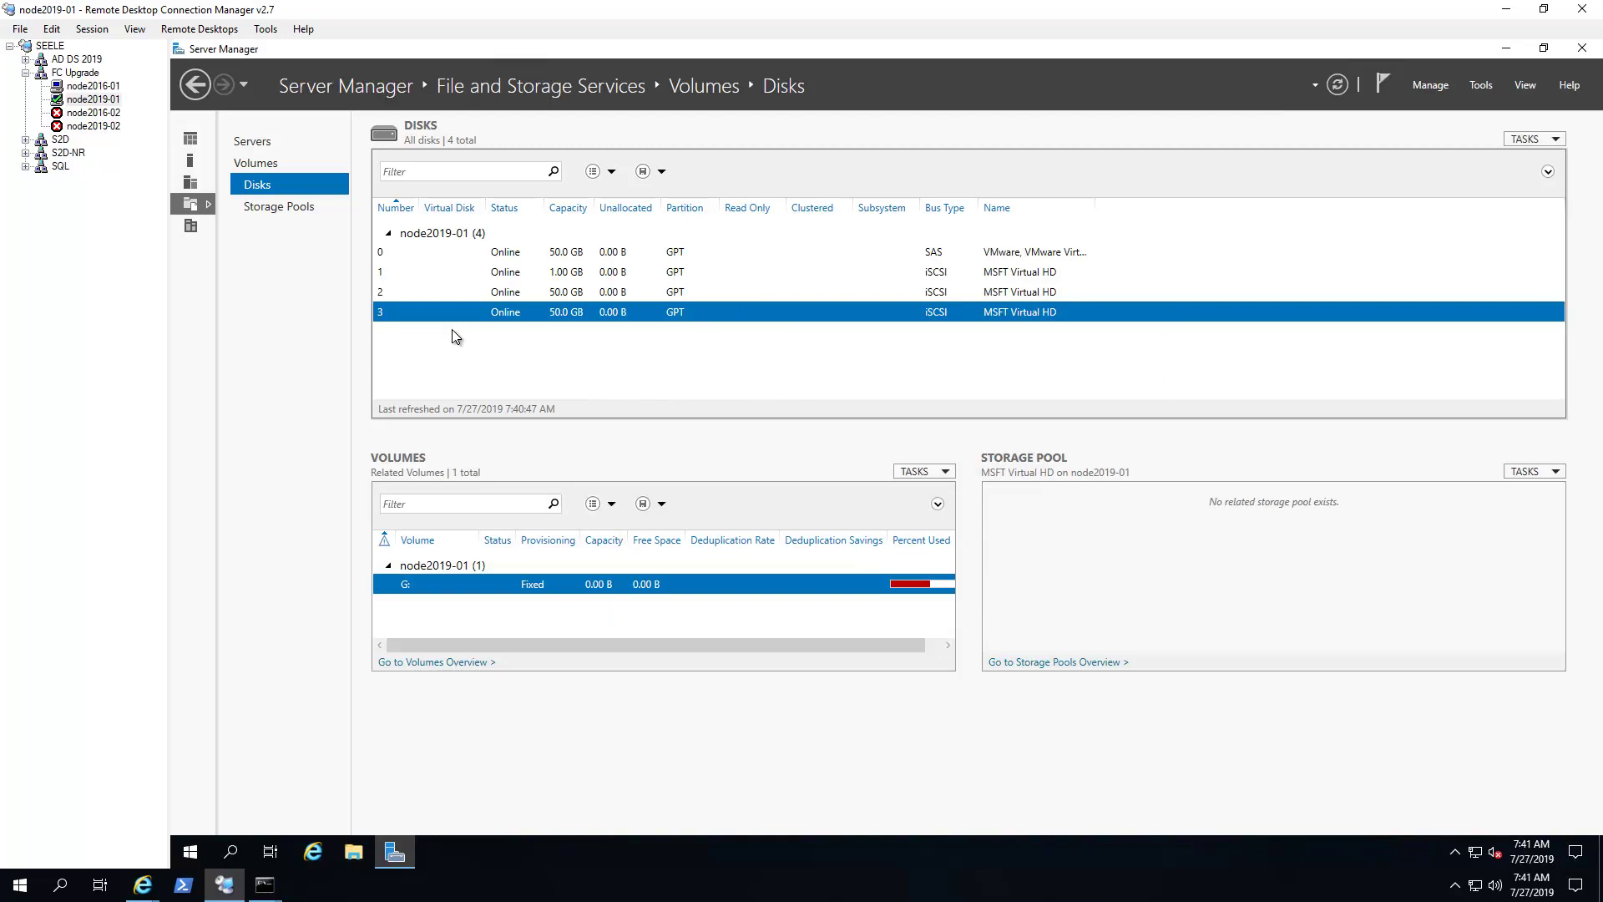
Open Failover Cluster Manager on node2019-01, dismiss the Windows Admin Center notice and maximize the window.
click(191, 847)
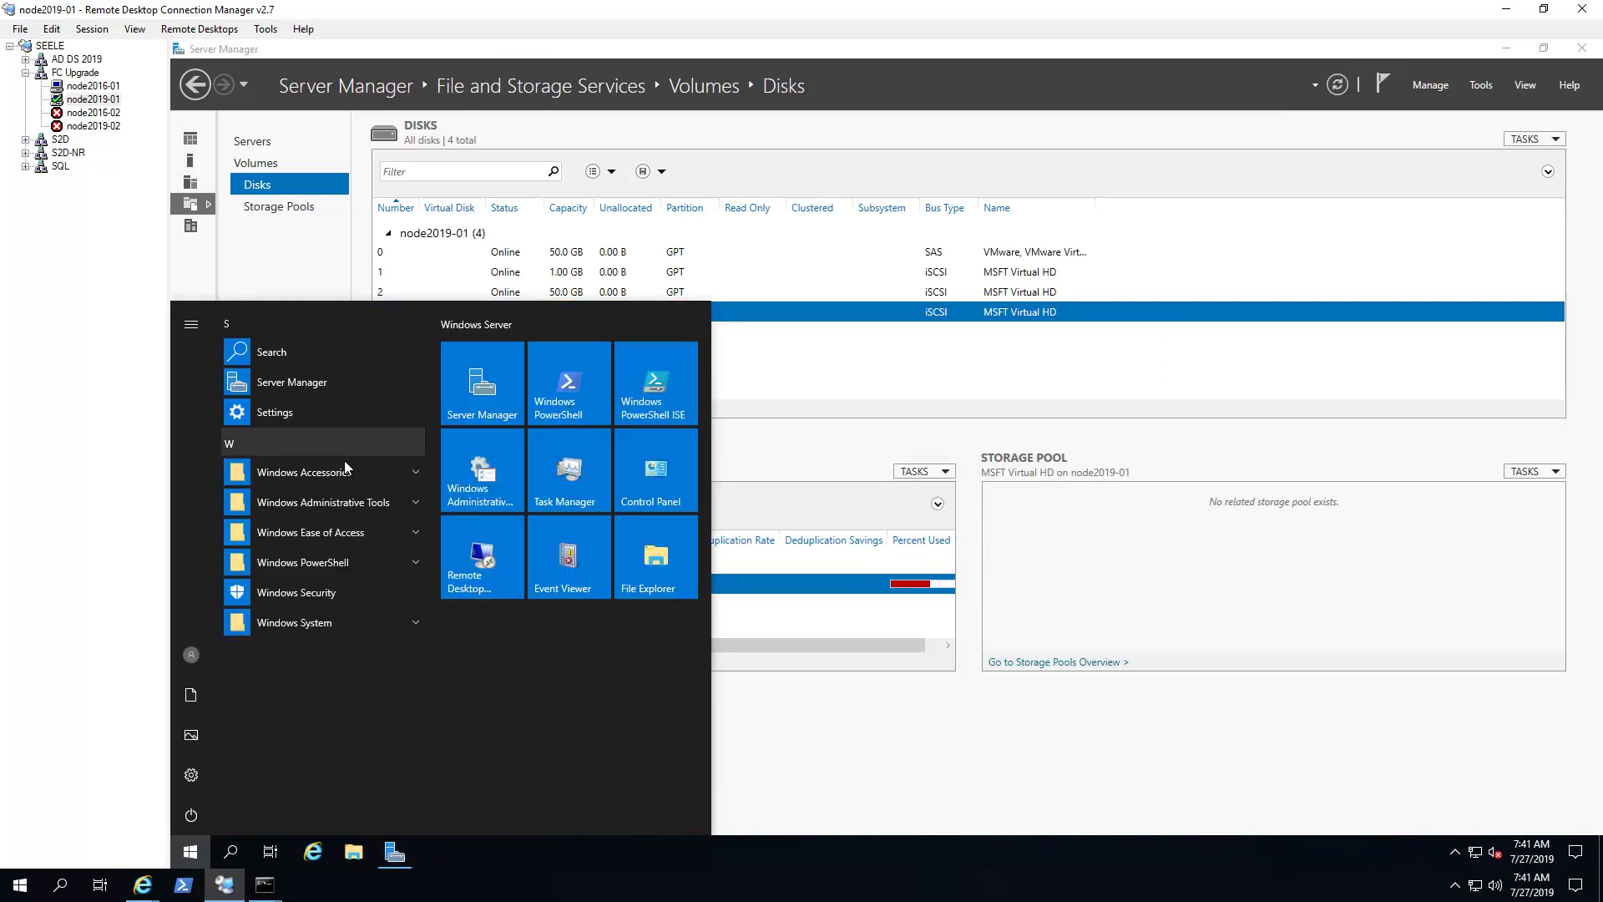
click(348, 503)
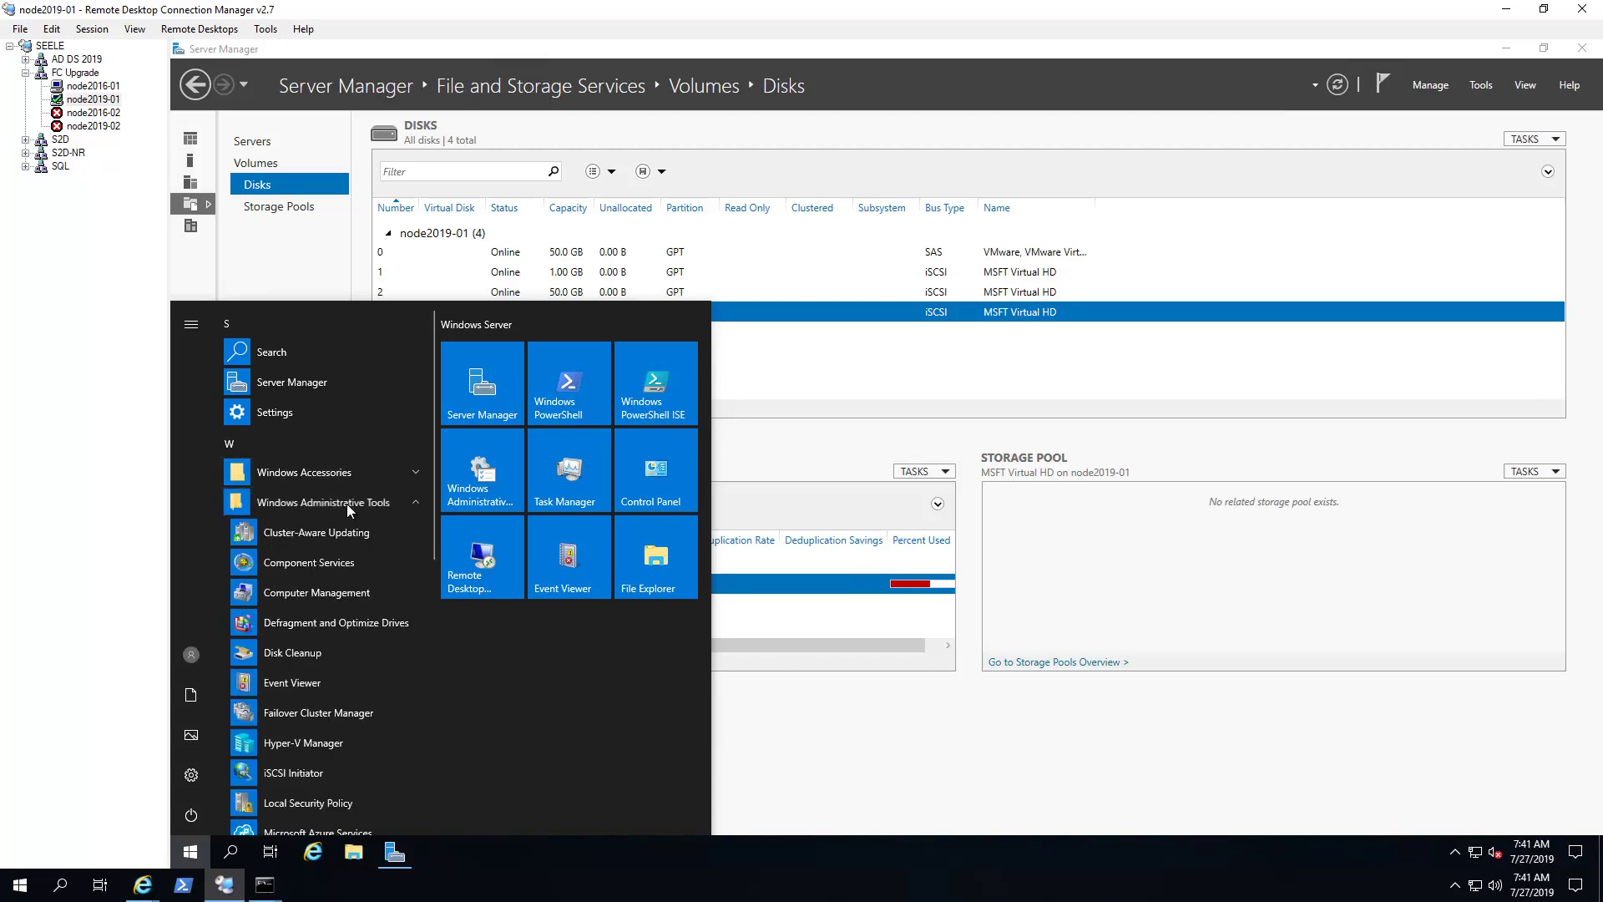
click(325, 714)
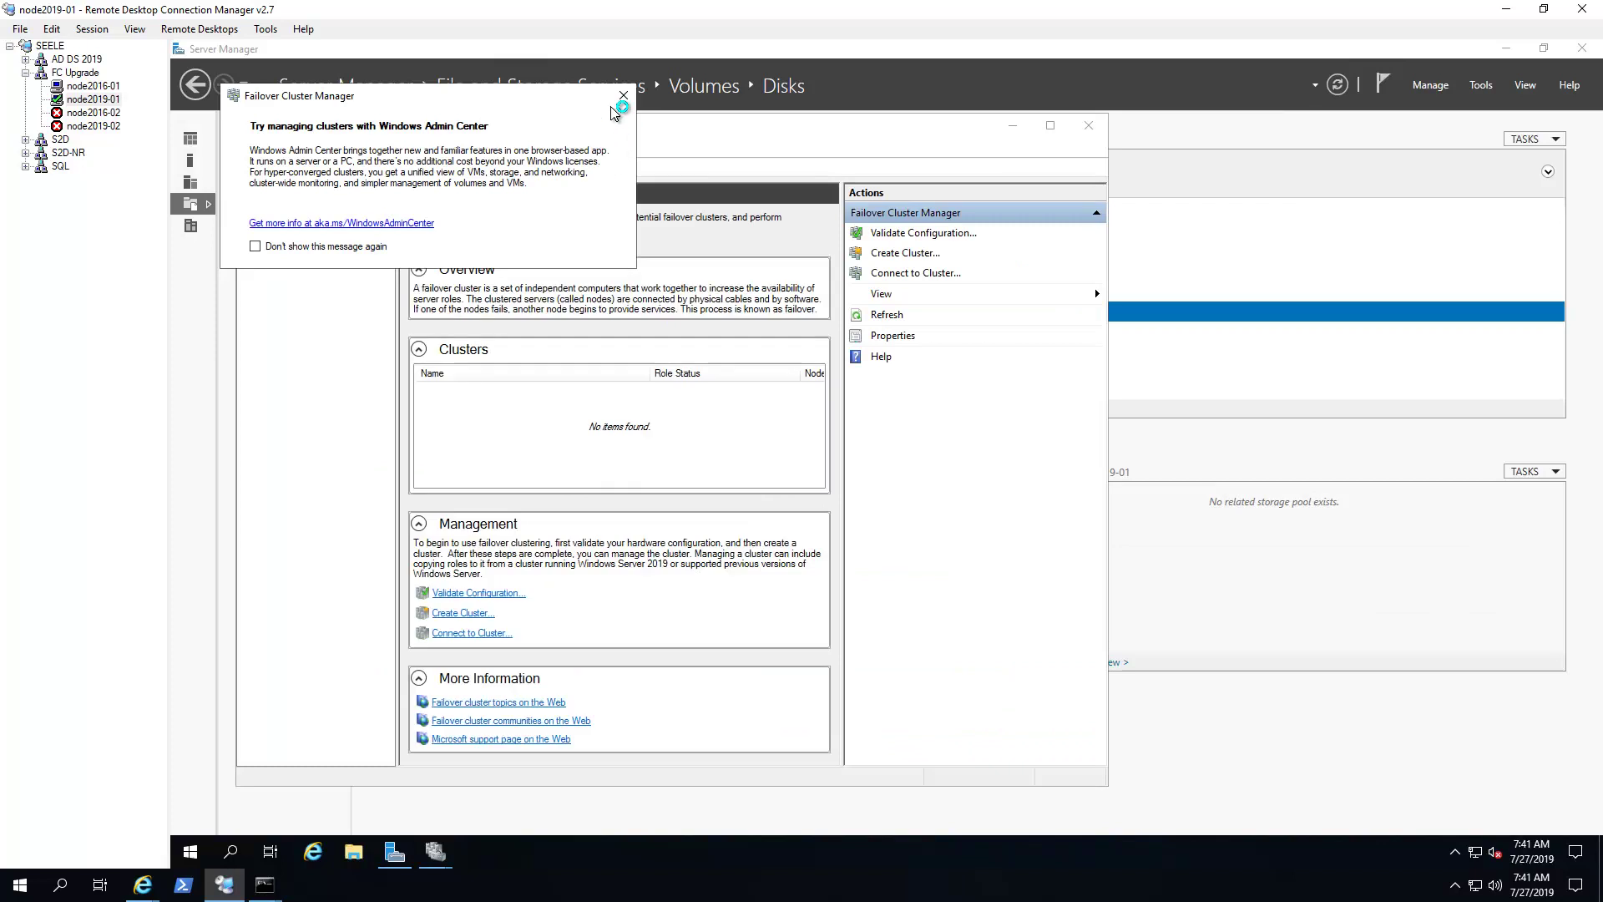
click(622, 97)
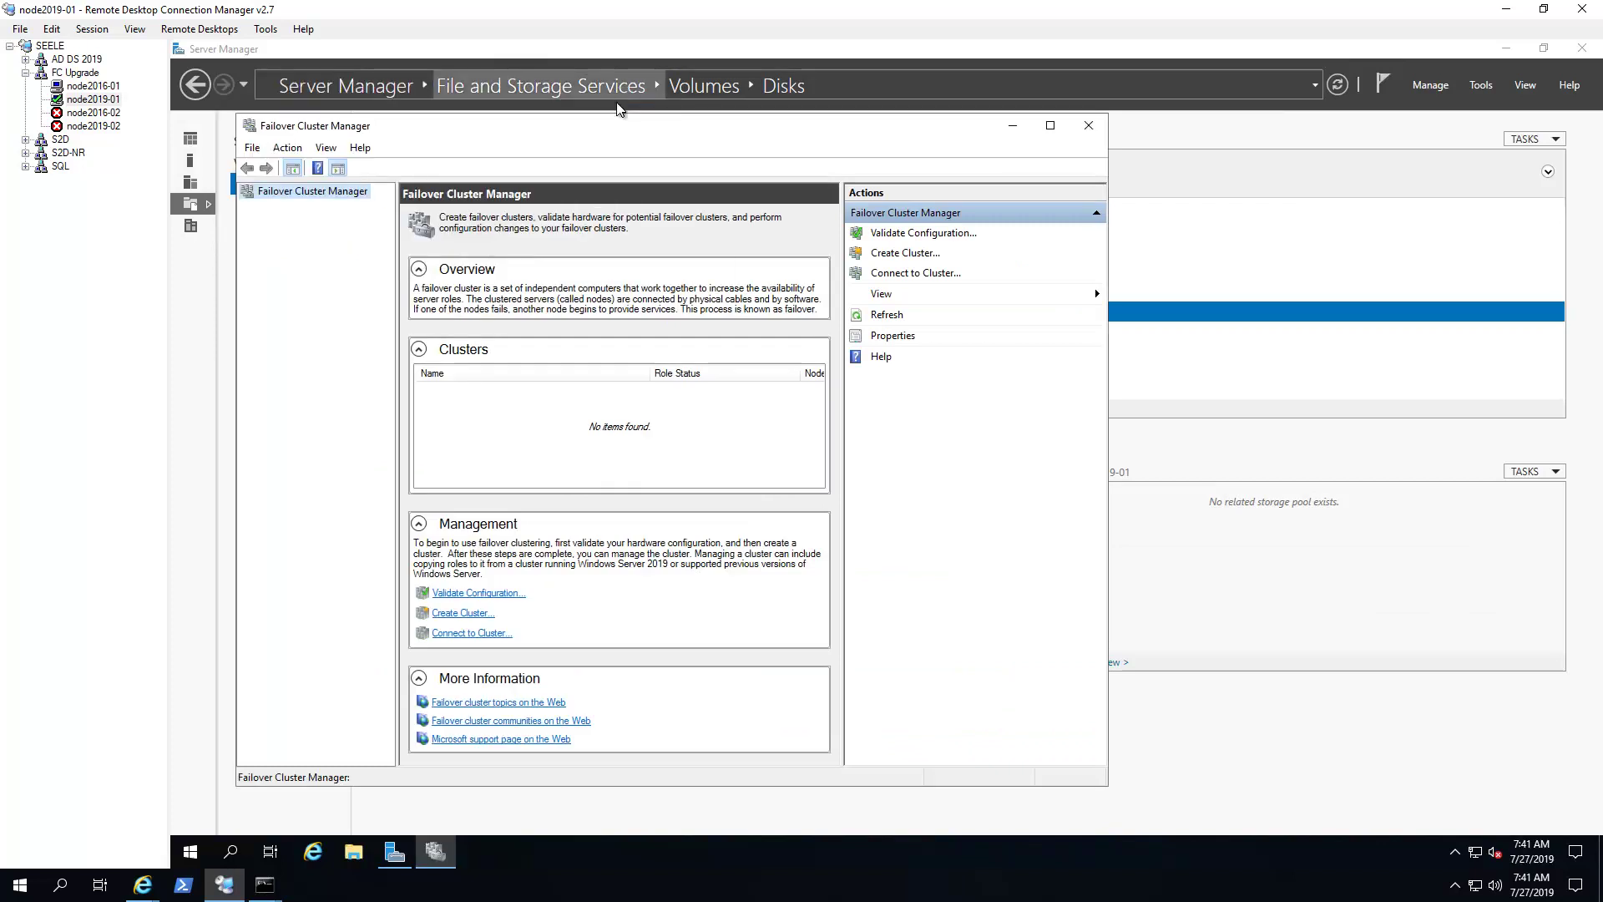
click(1050, 126)
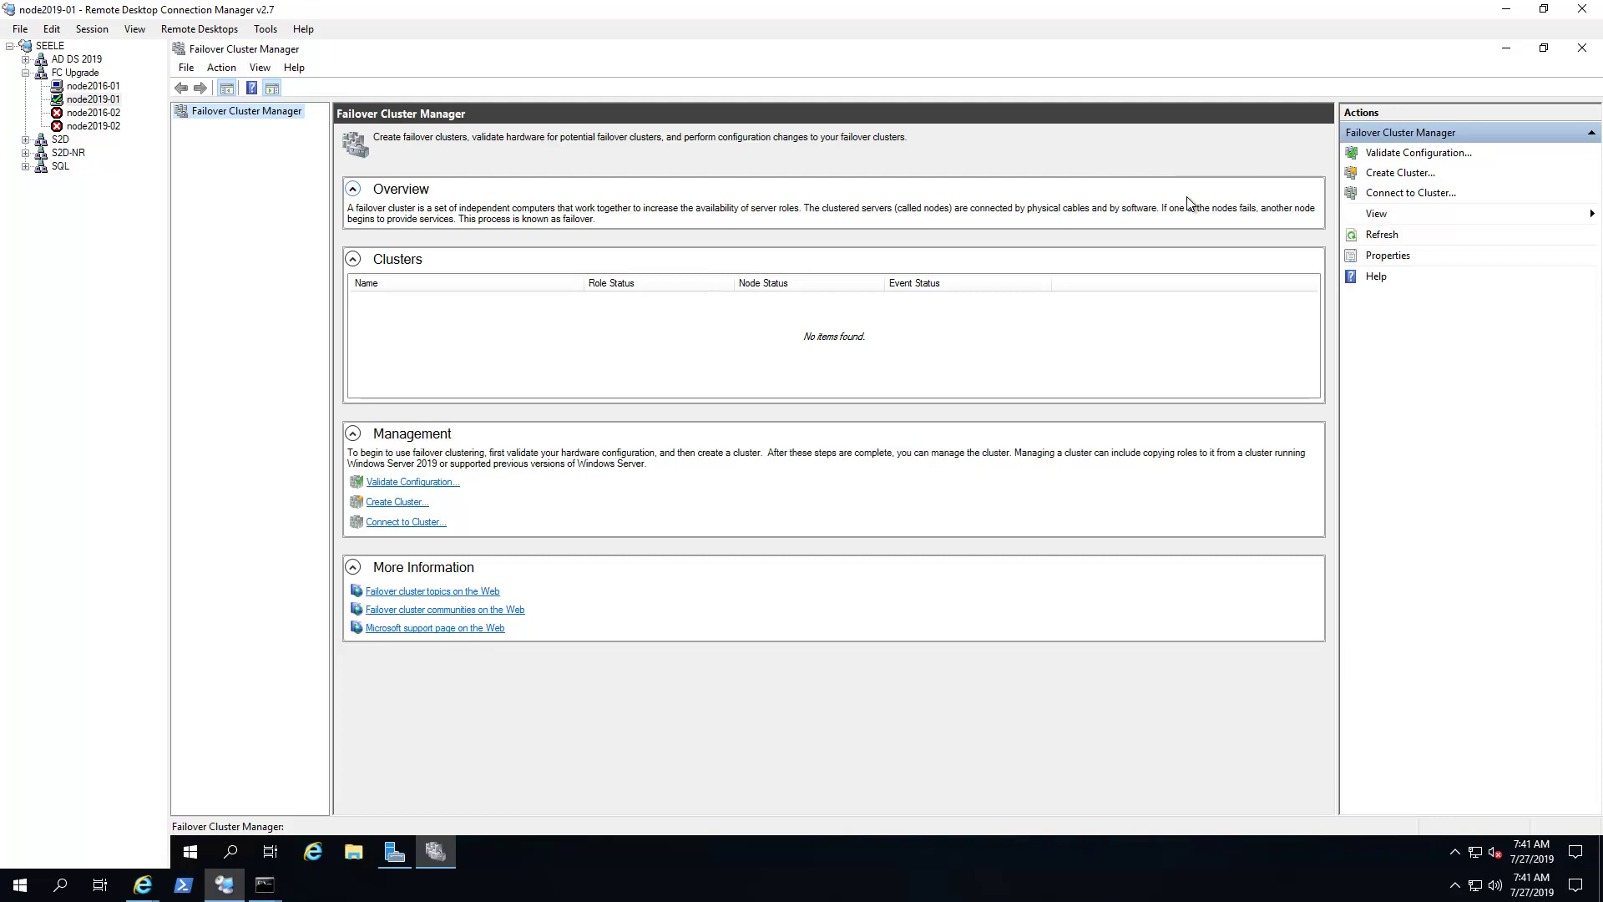
Connect to the cluster hvfc01.seele.local and display its list of nodes.
click(1410, 198)
text(hvfc01.seele.local)
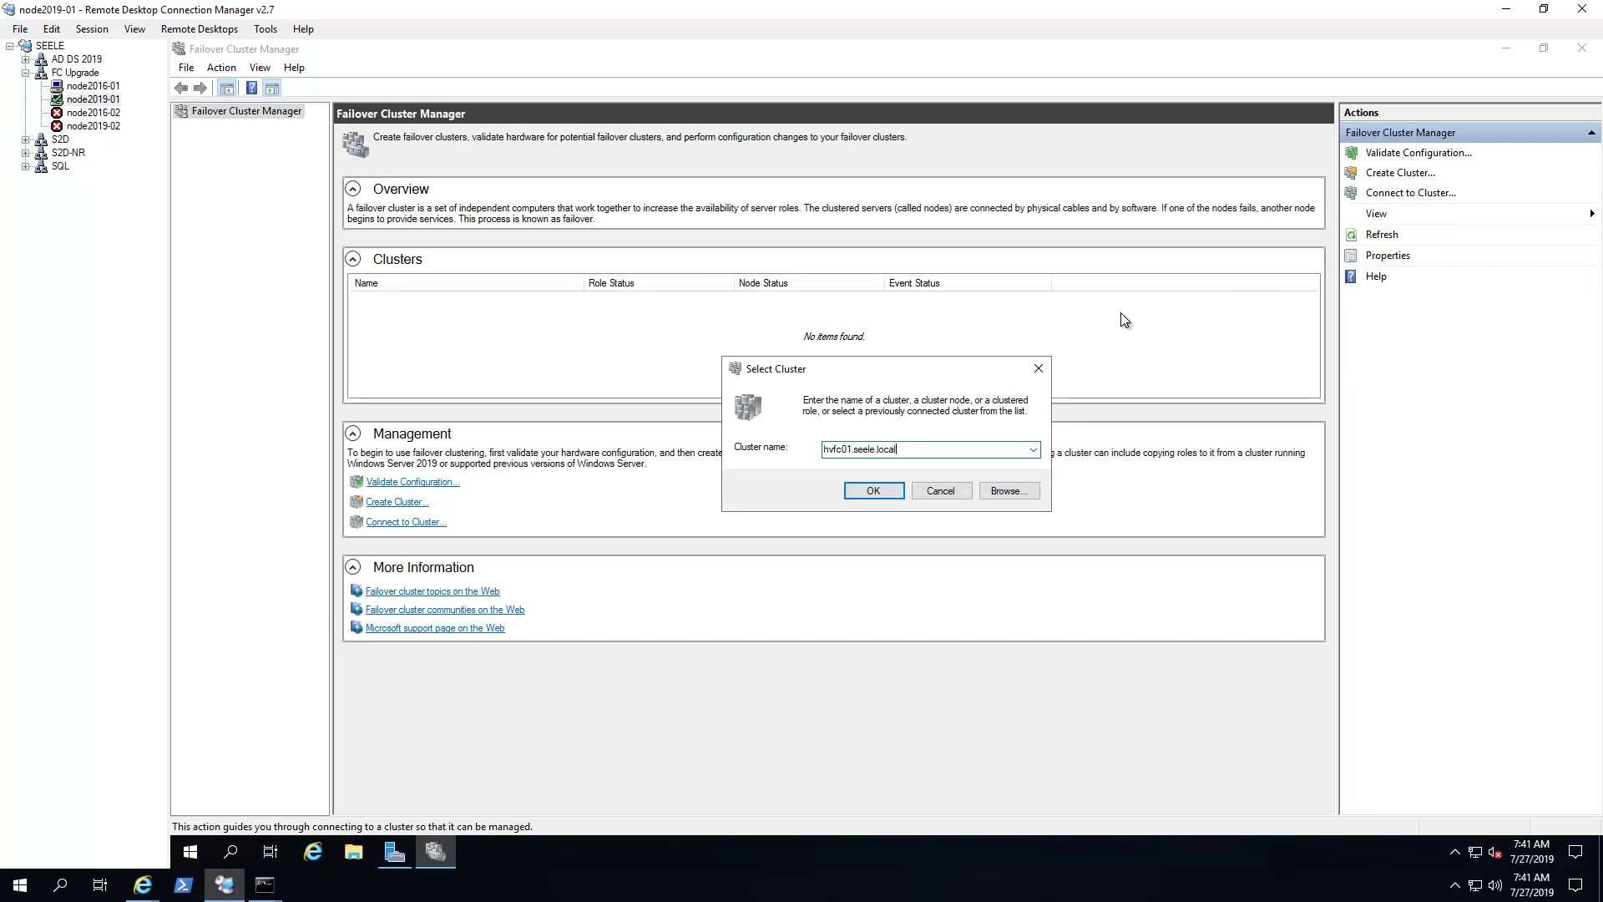
click(862, 493)
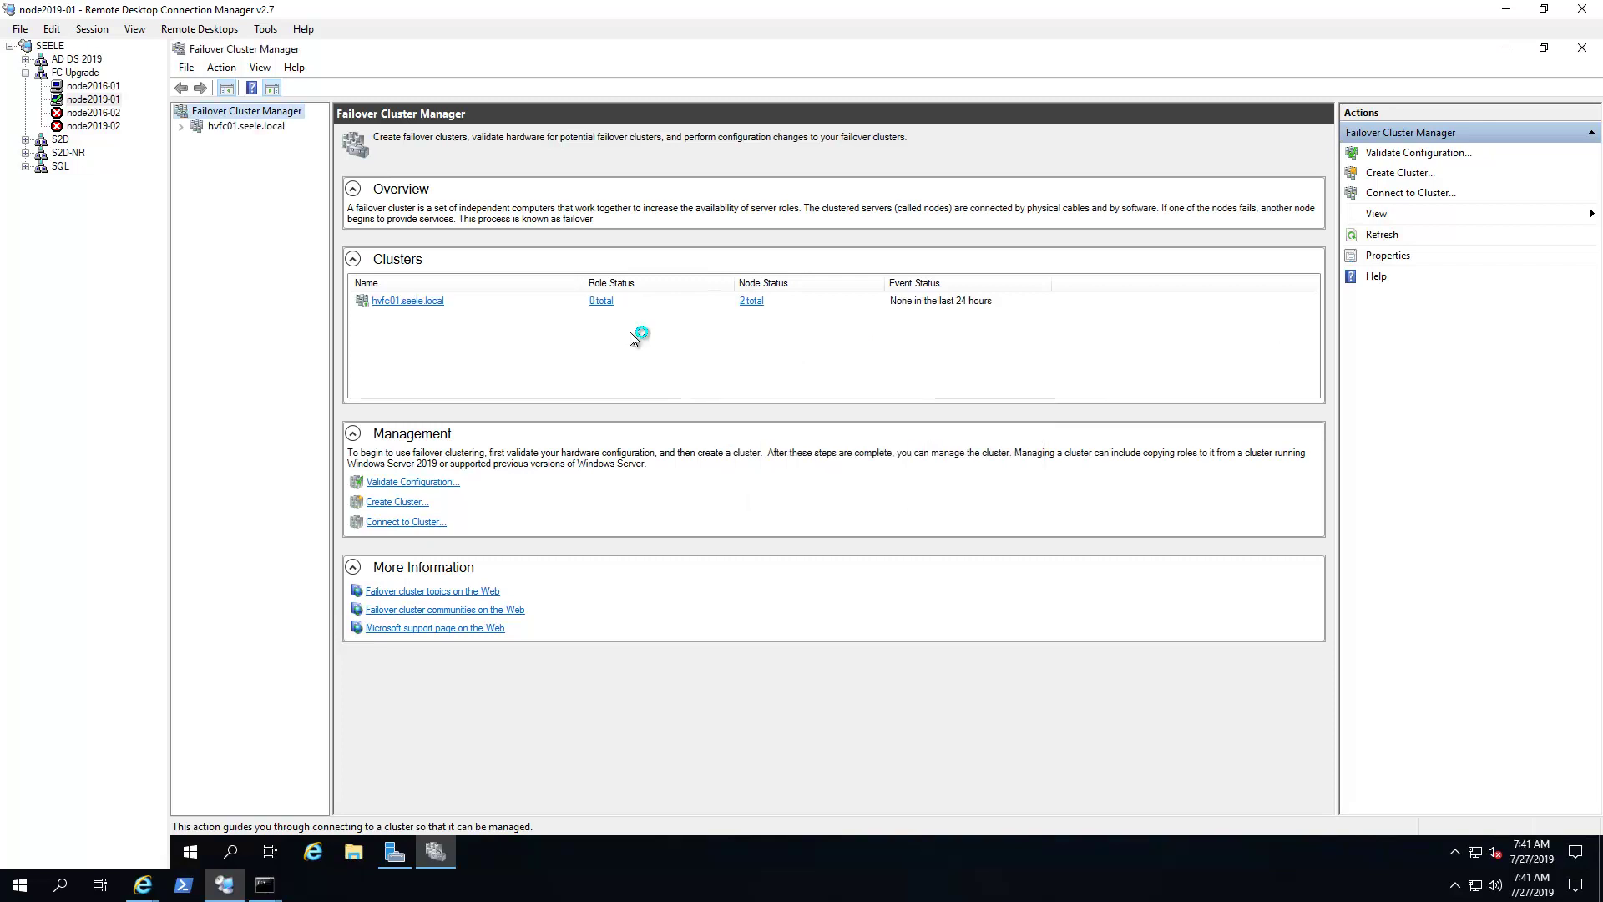
click(192, 125)
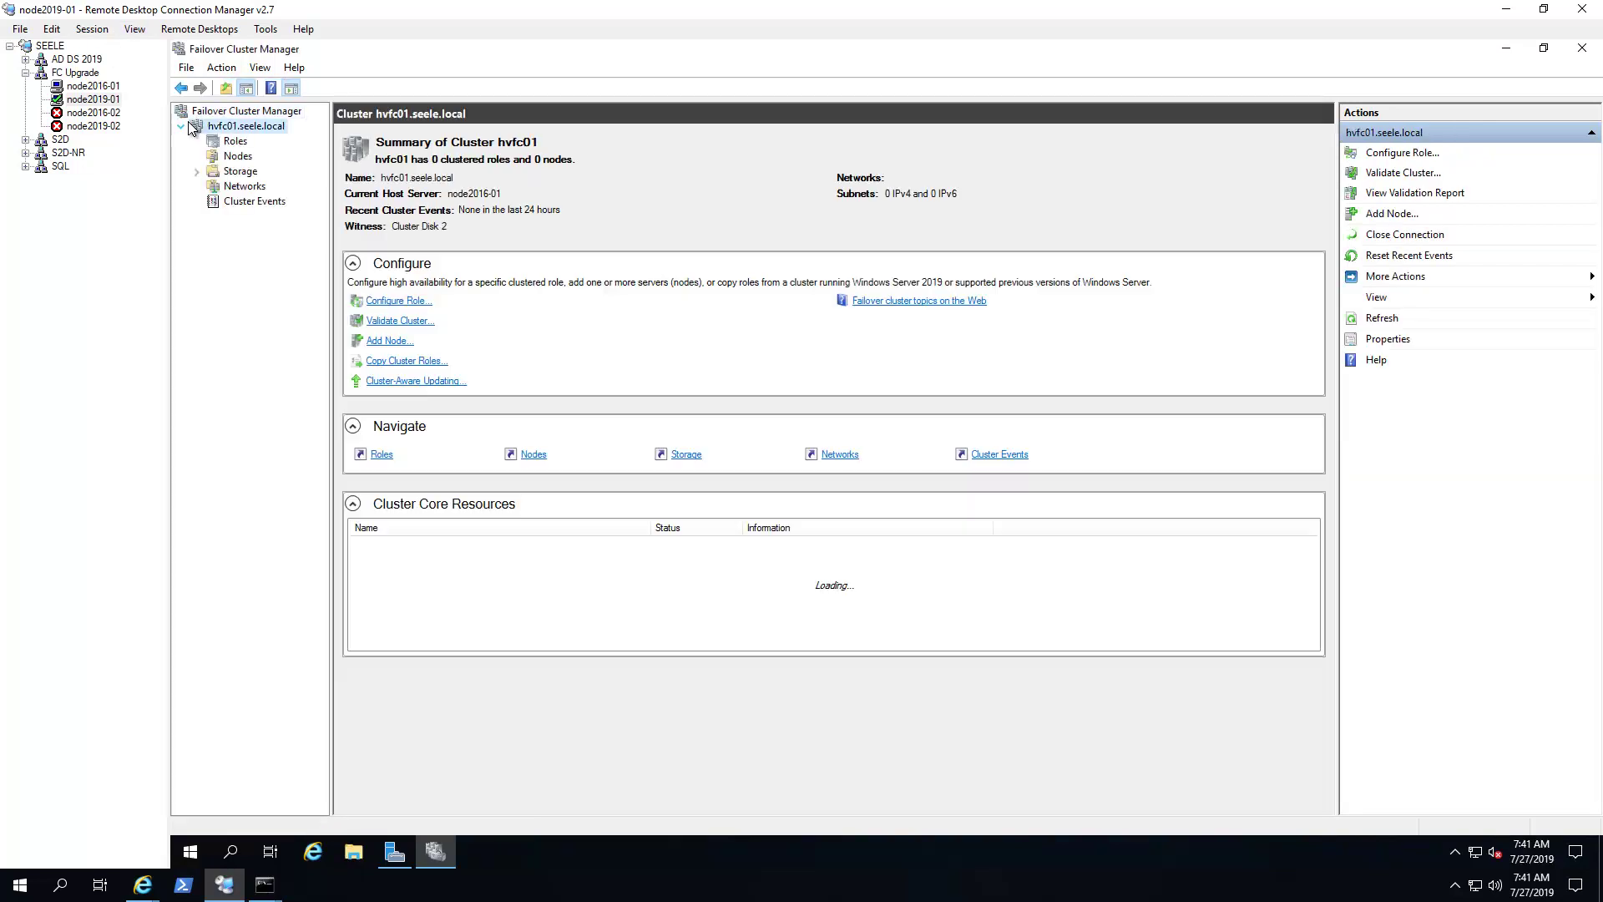
click(237, 157)
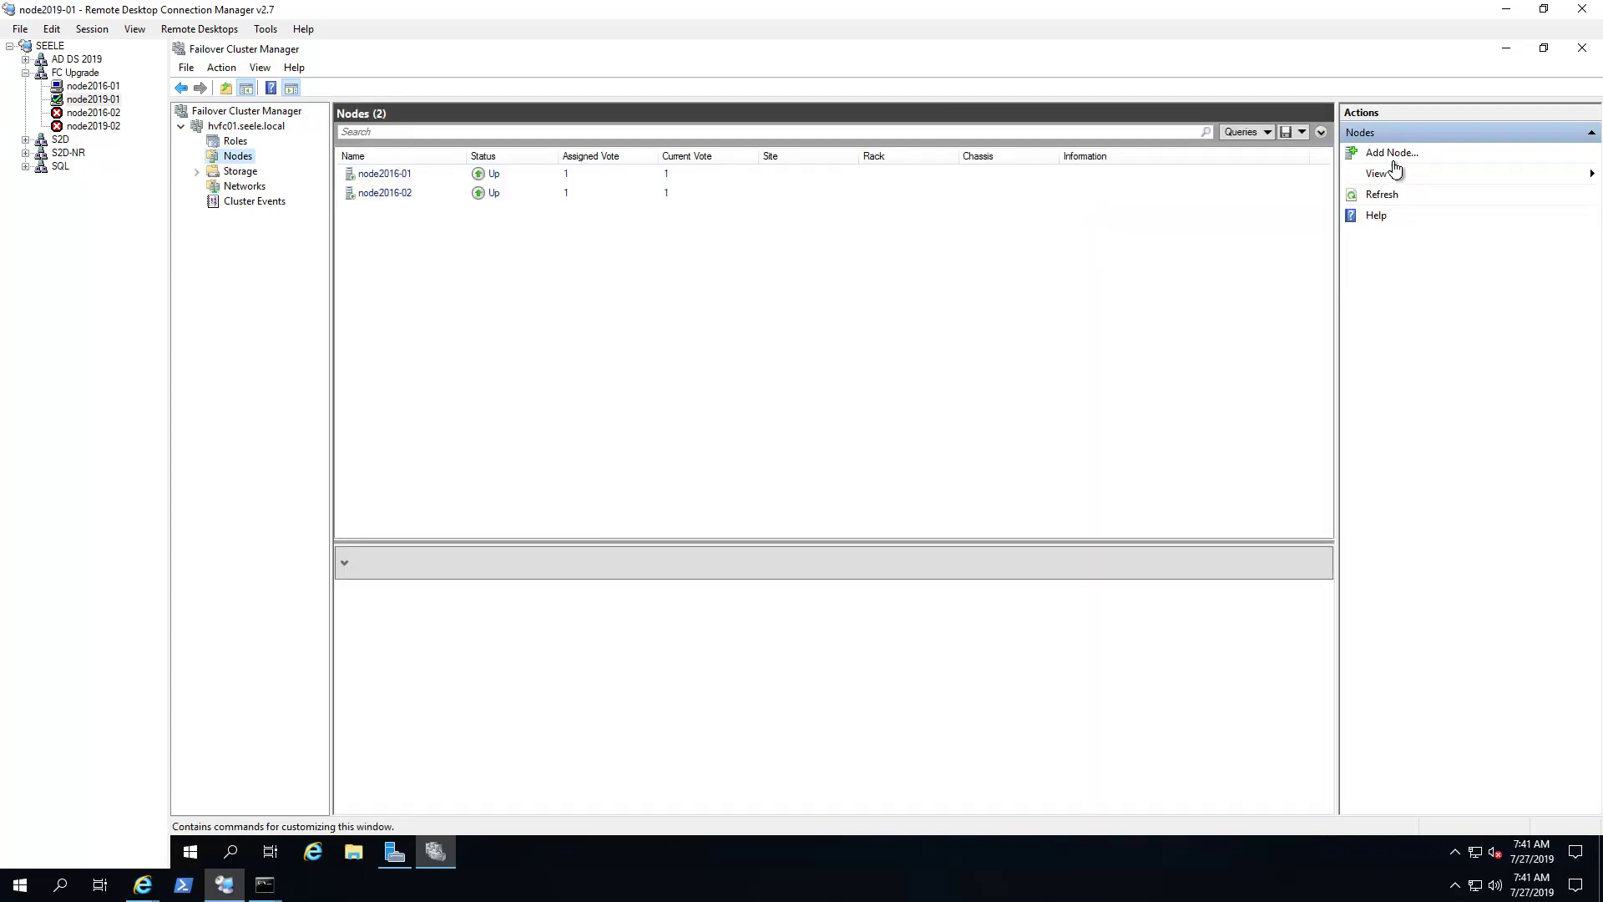
Start adding a node to the cluster and choose node2019-01 from the seele.local domain as the server.
click(1399, 153)
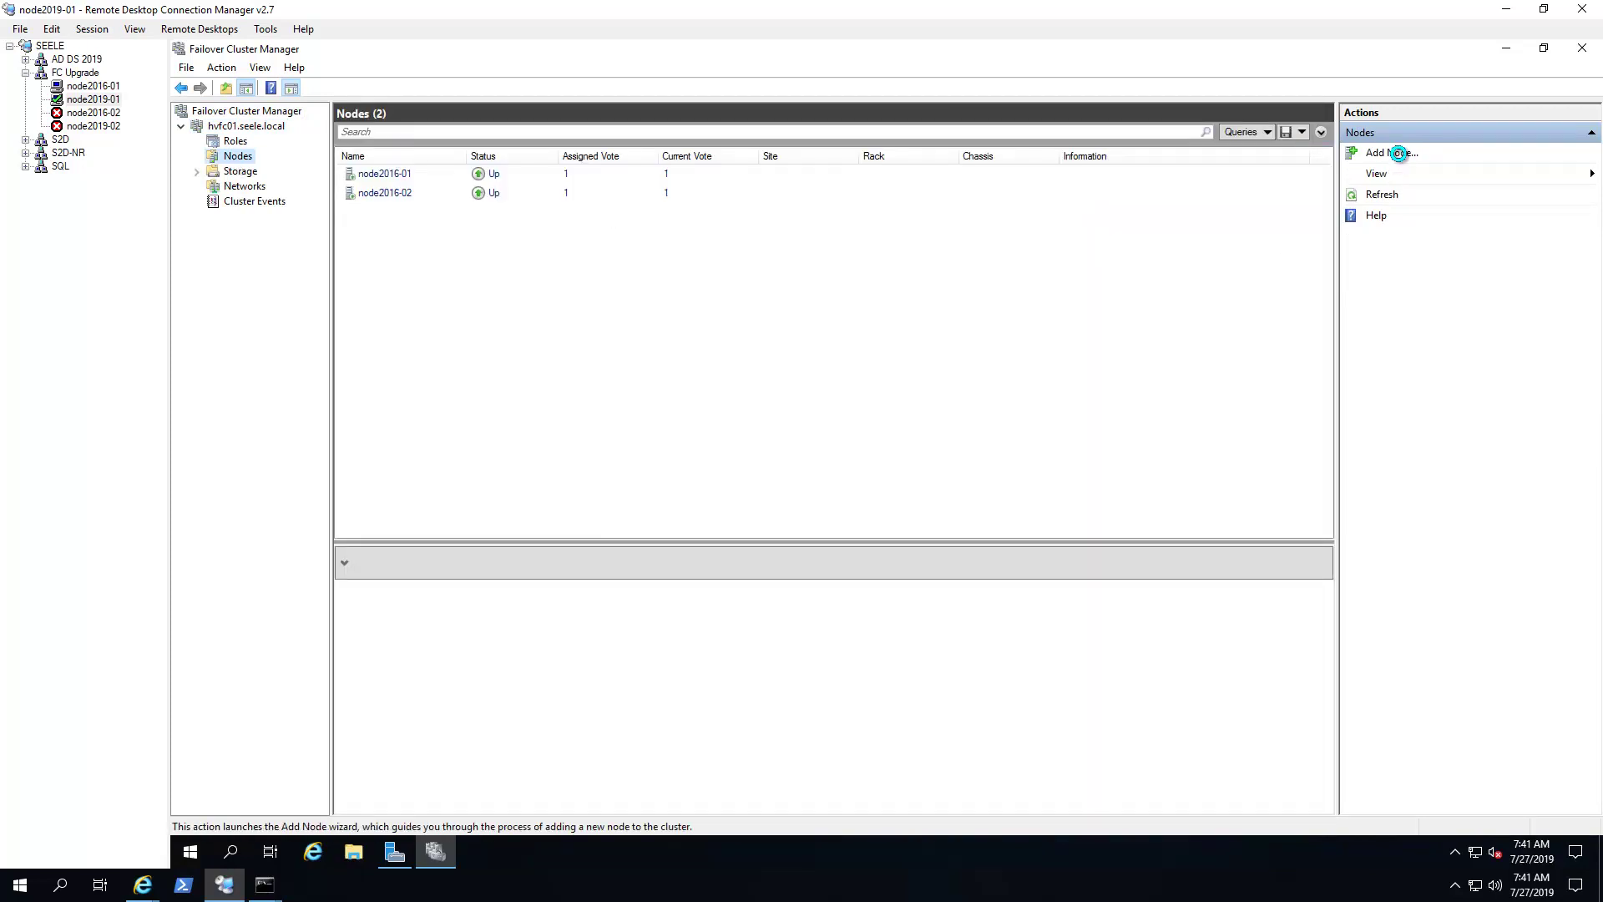
click(1067, 603)
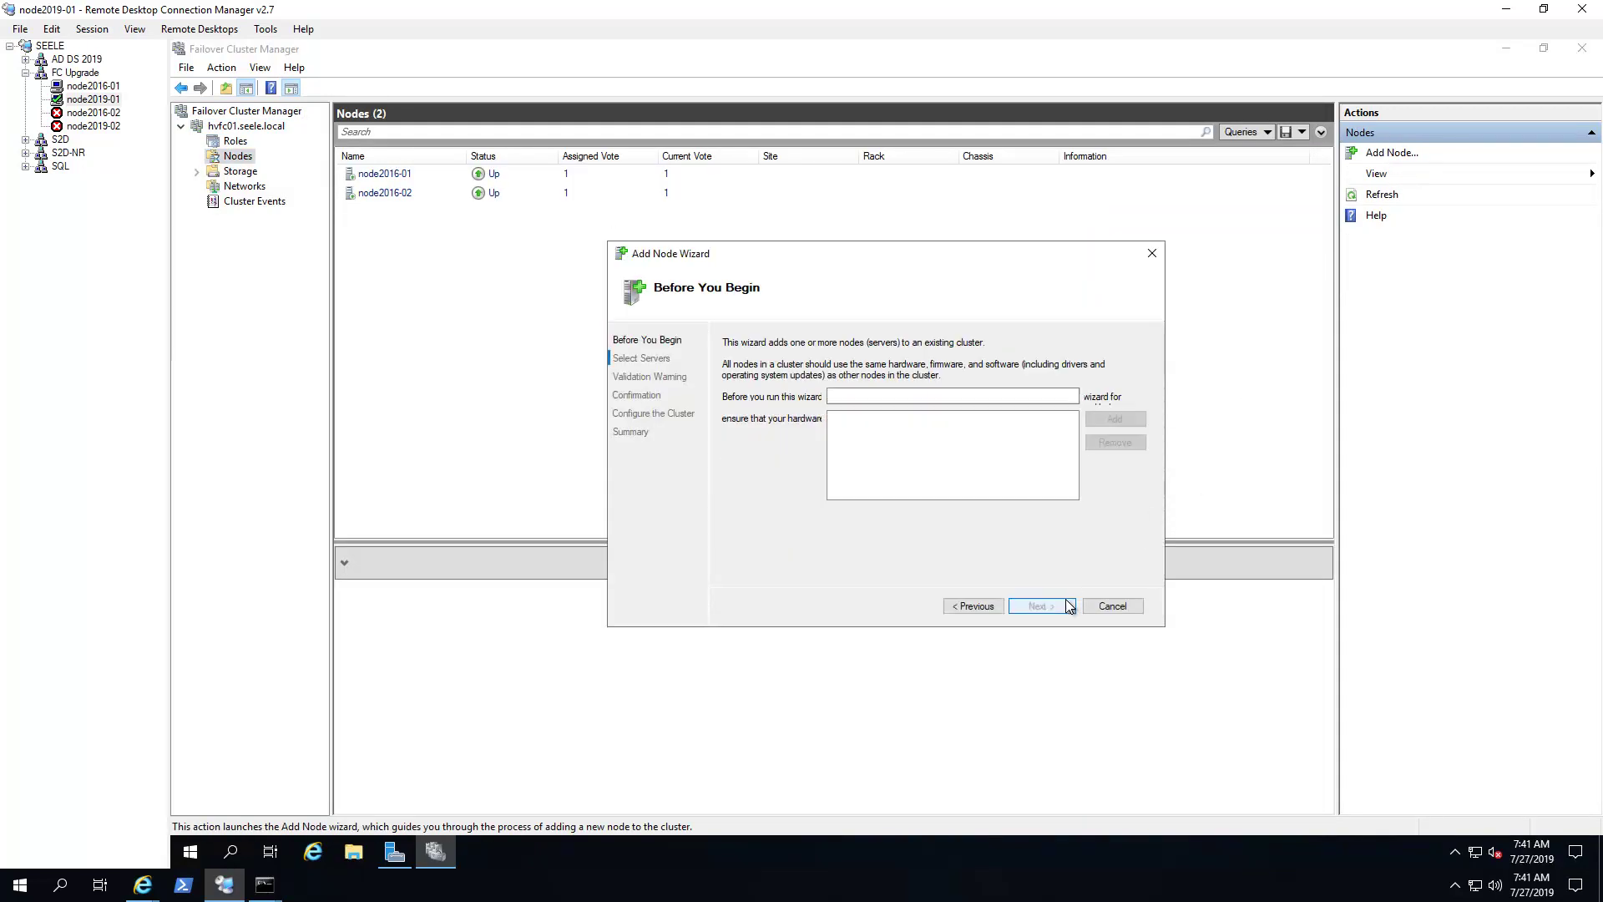
click(1141, 397)
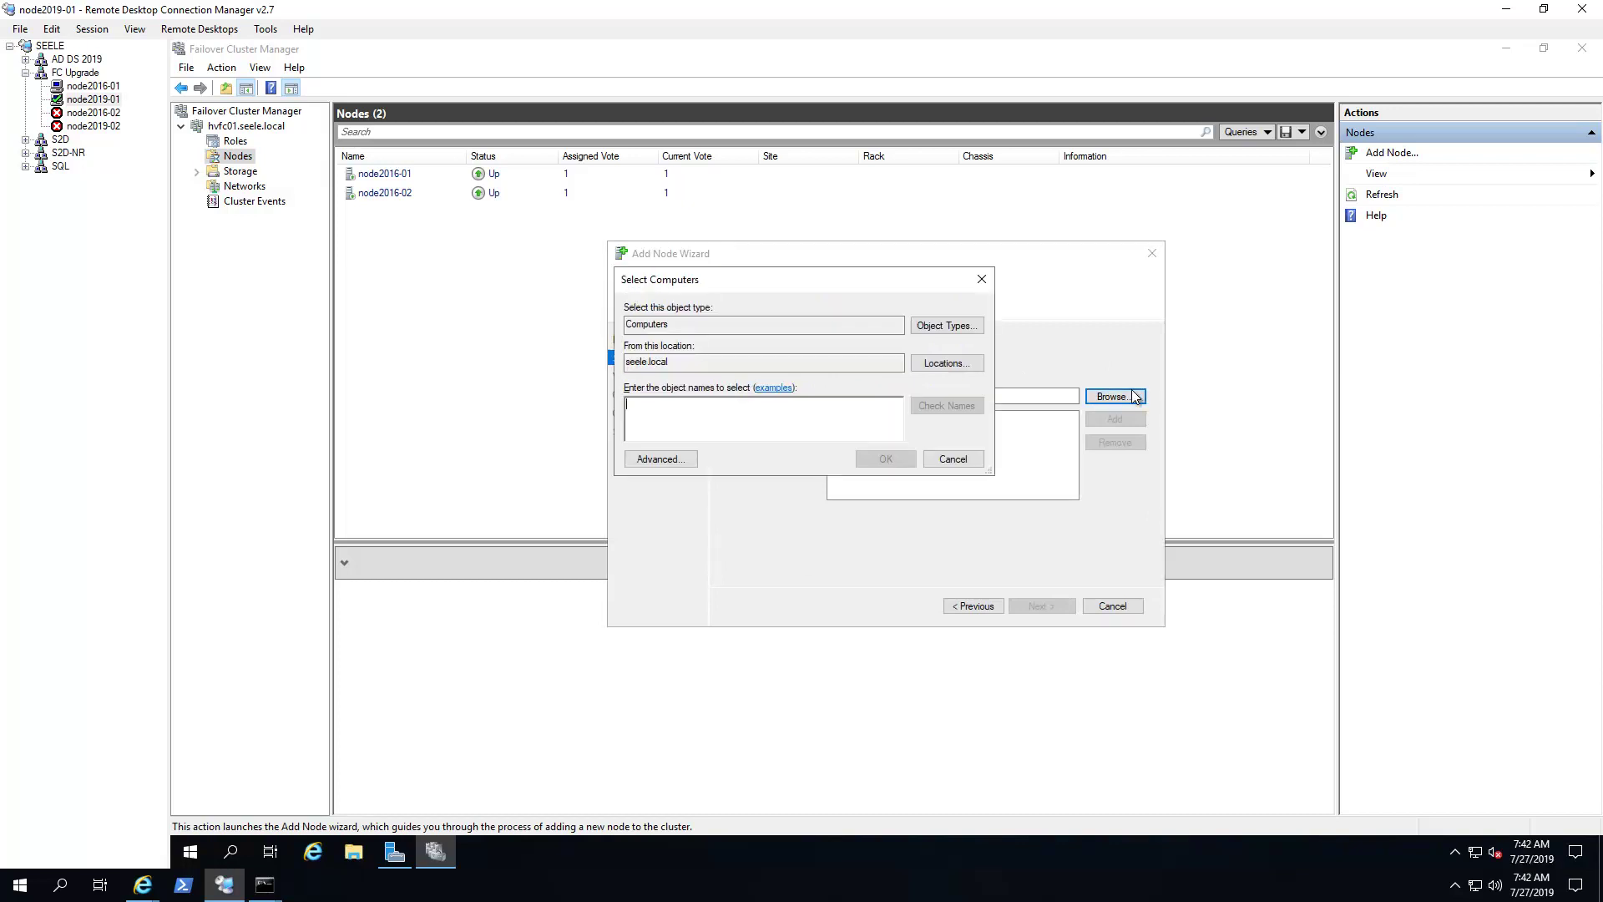
text(node2019-01)
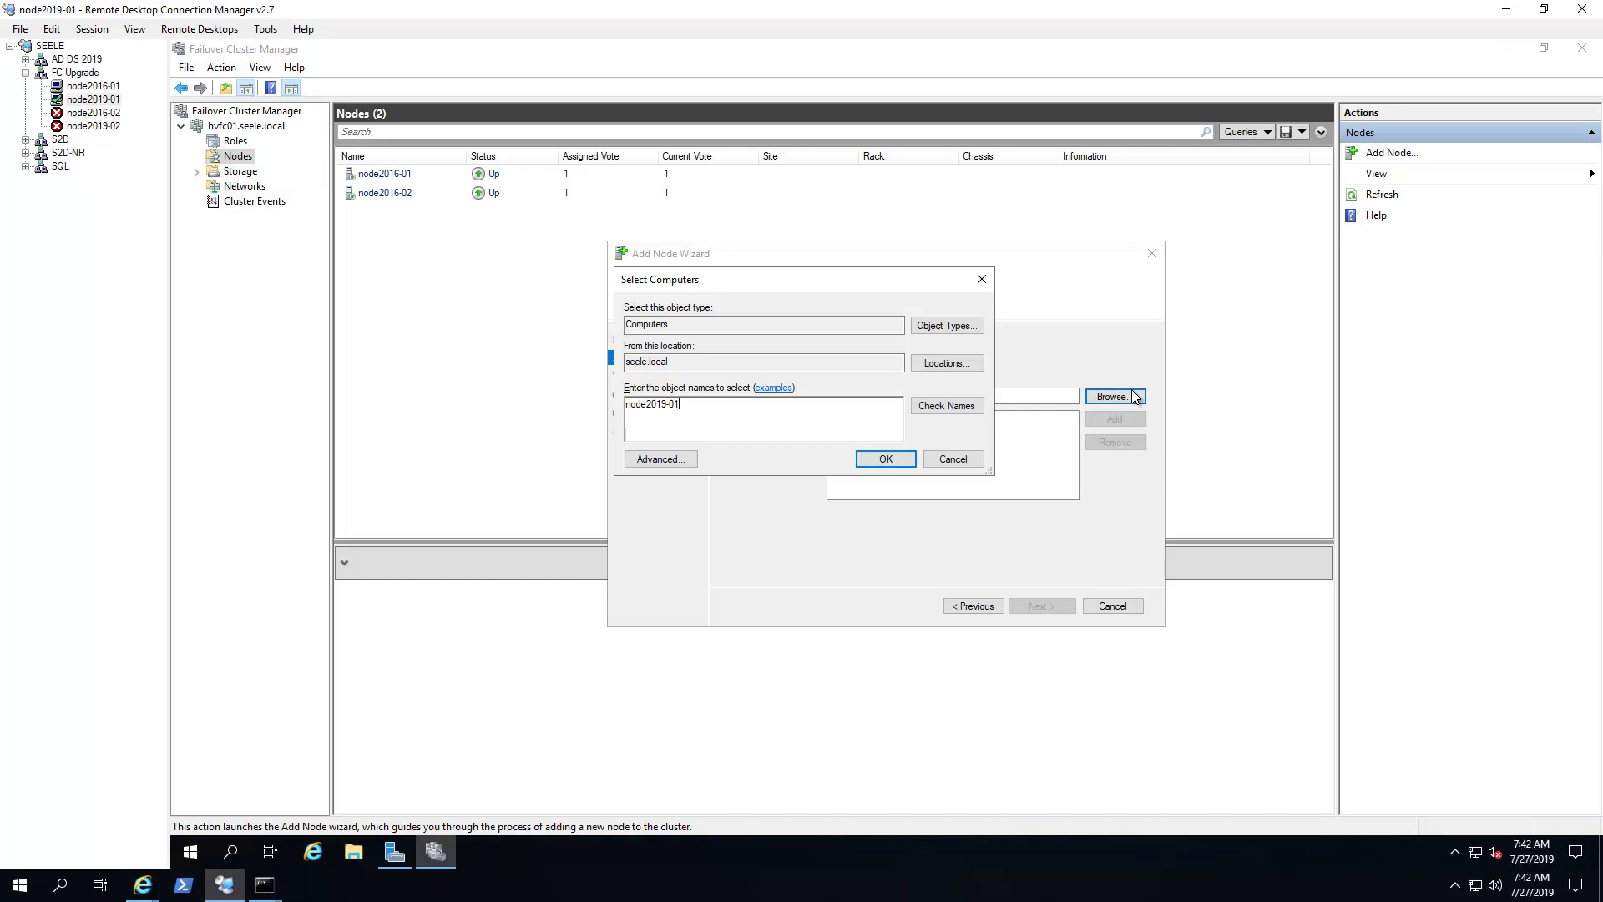
click(934, 407)
click(906, 452)
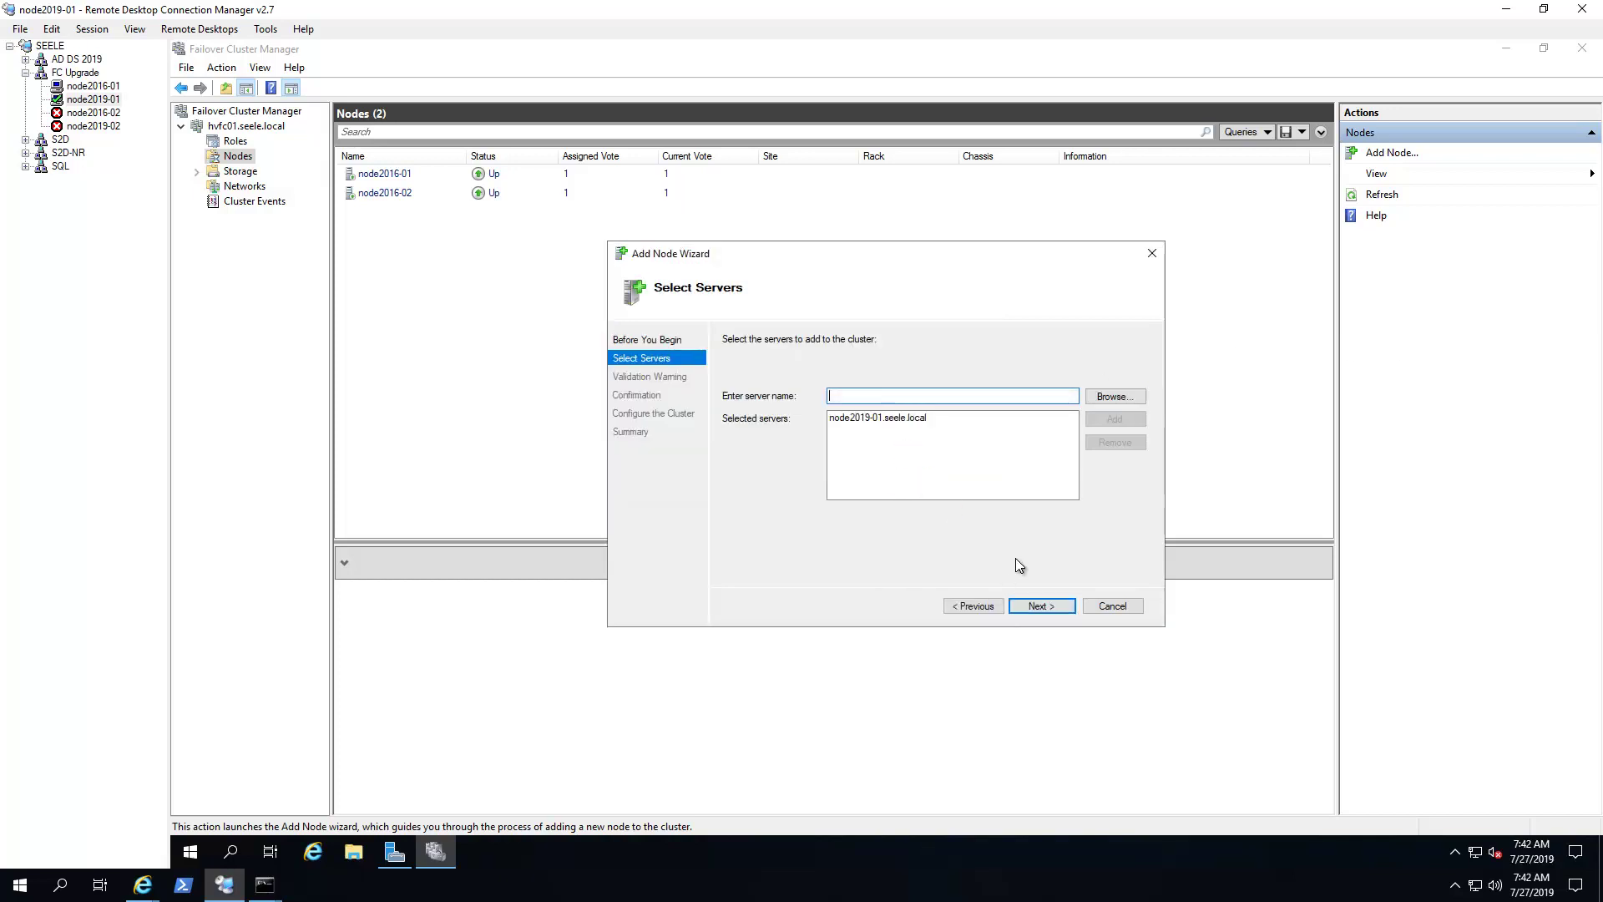
click(1037, 605)
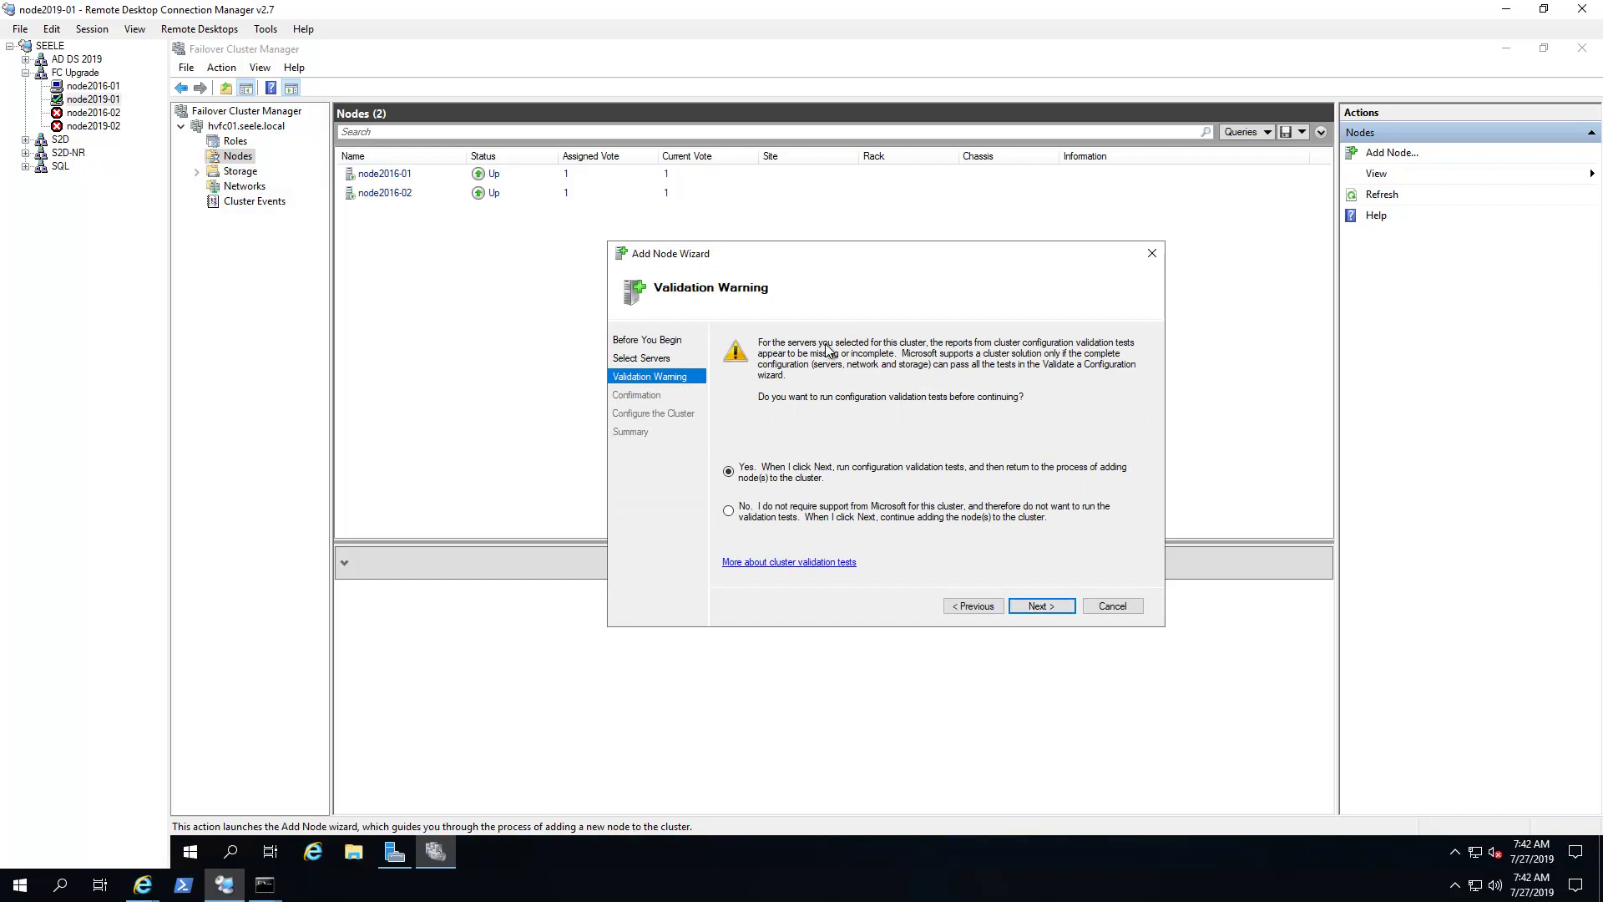
Run all recommended cluster validation tests on the existing nodes and node2019-01, and review the test summary.
click(1039, 607)
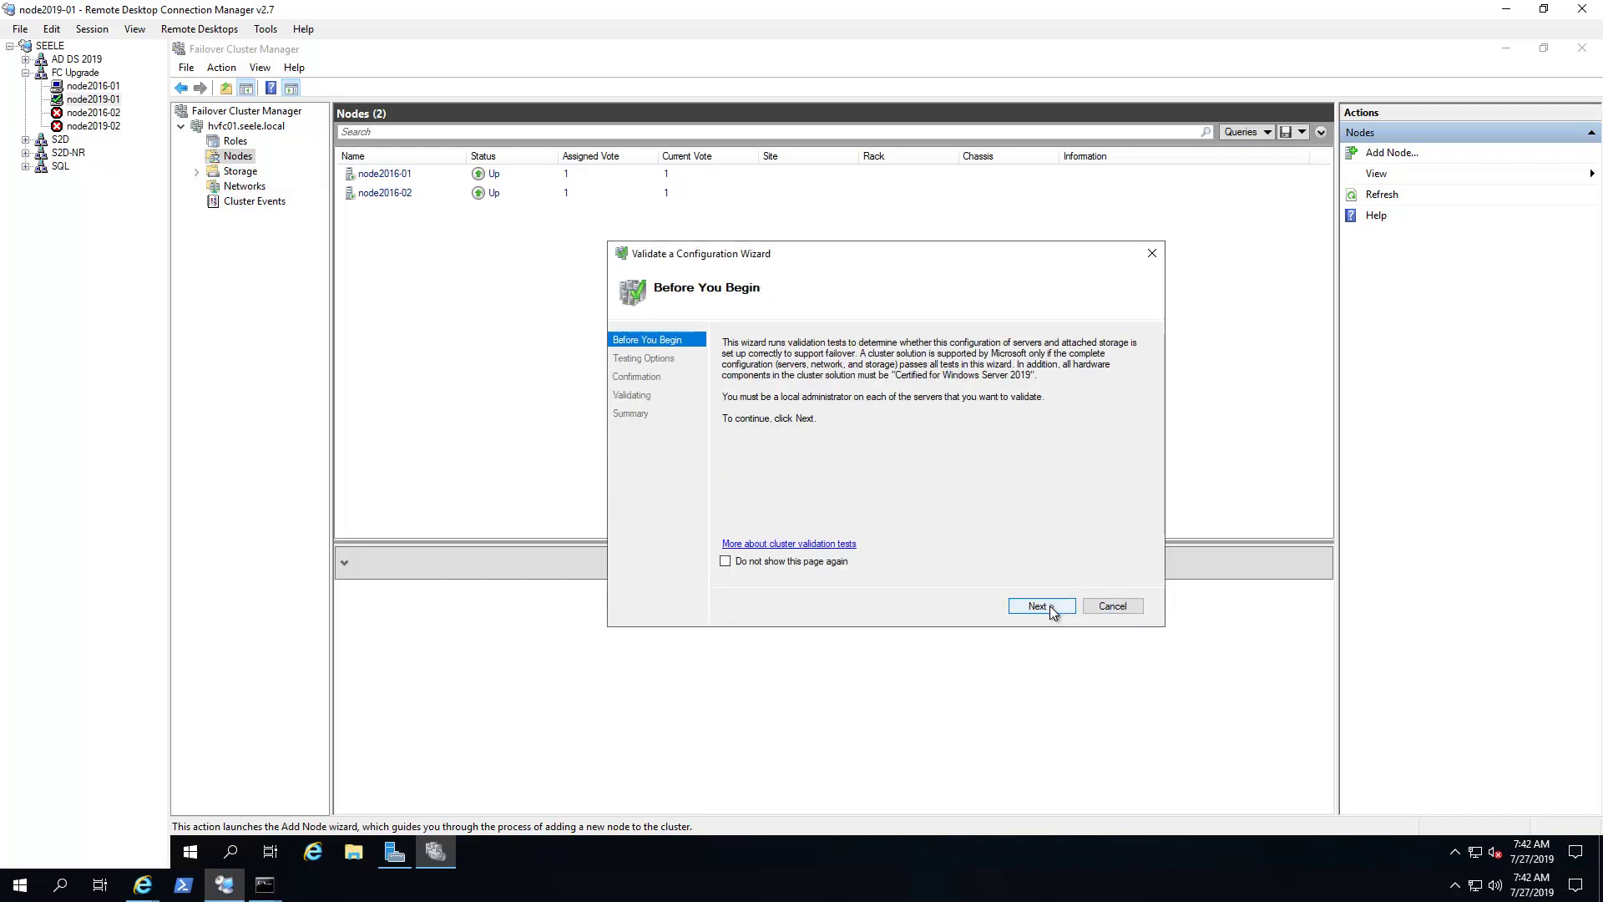
click(1049, 606)
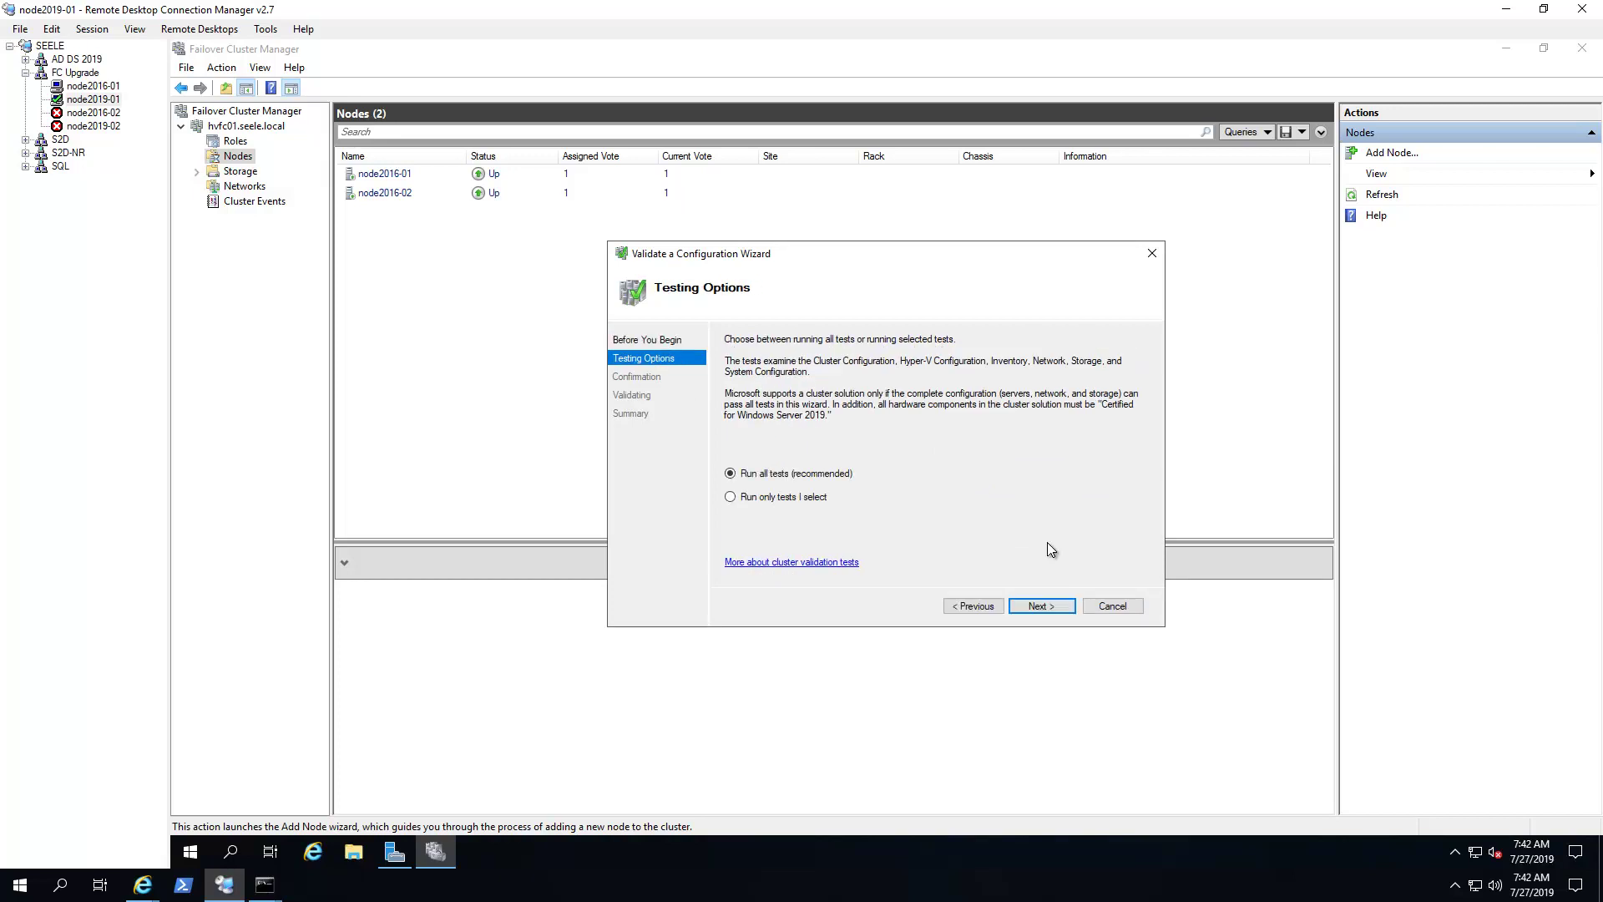
click(1056, 603)
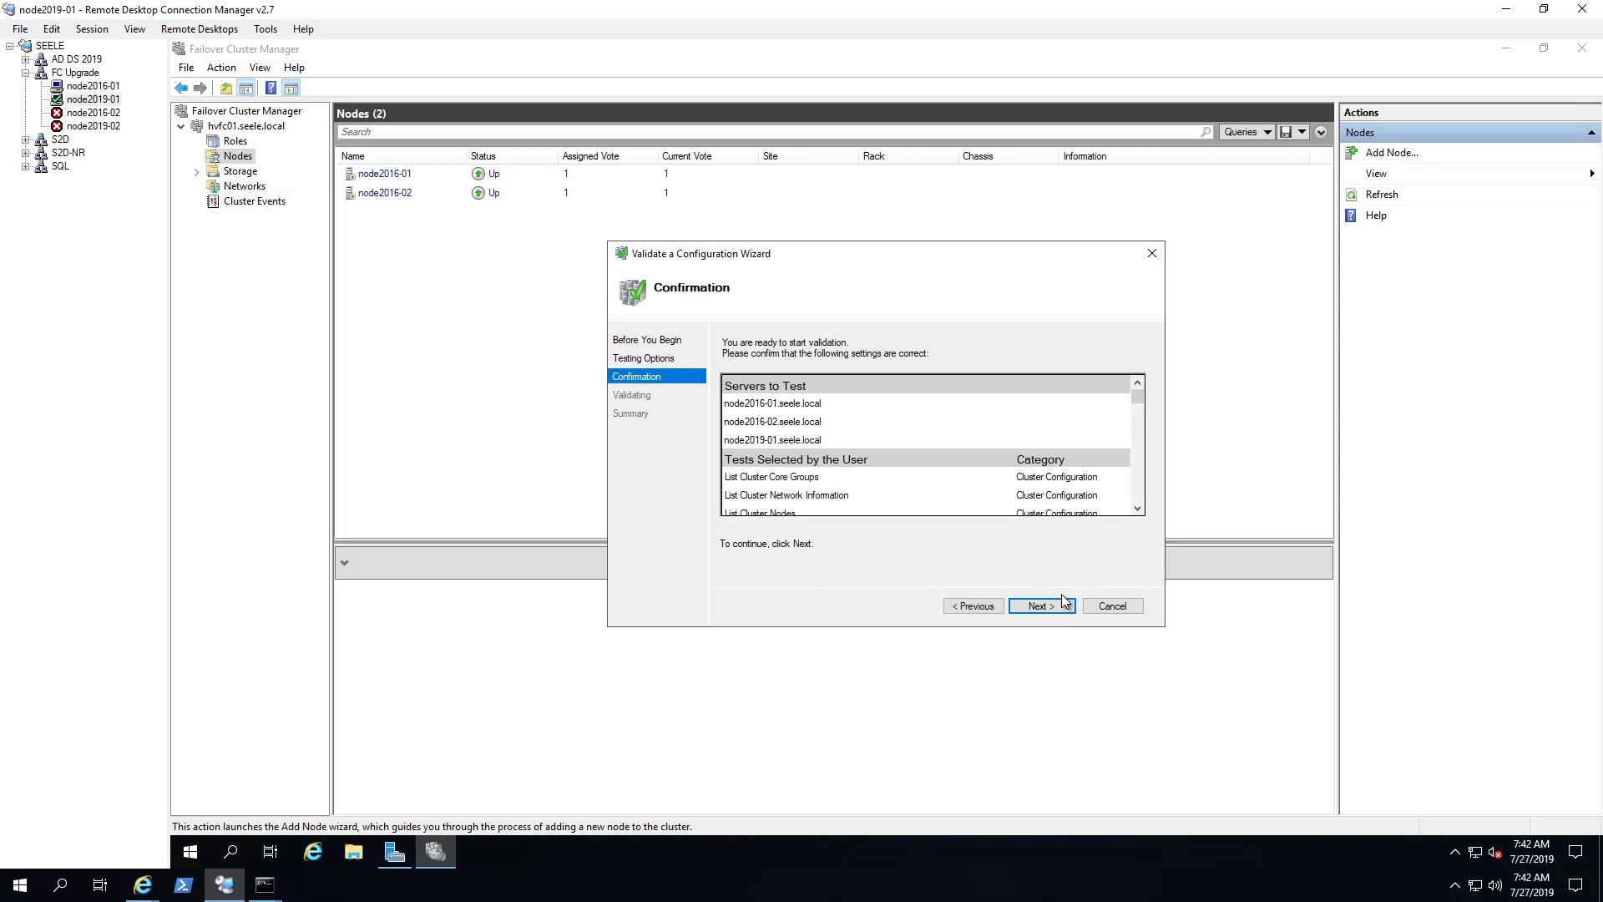
click(1055, 603)
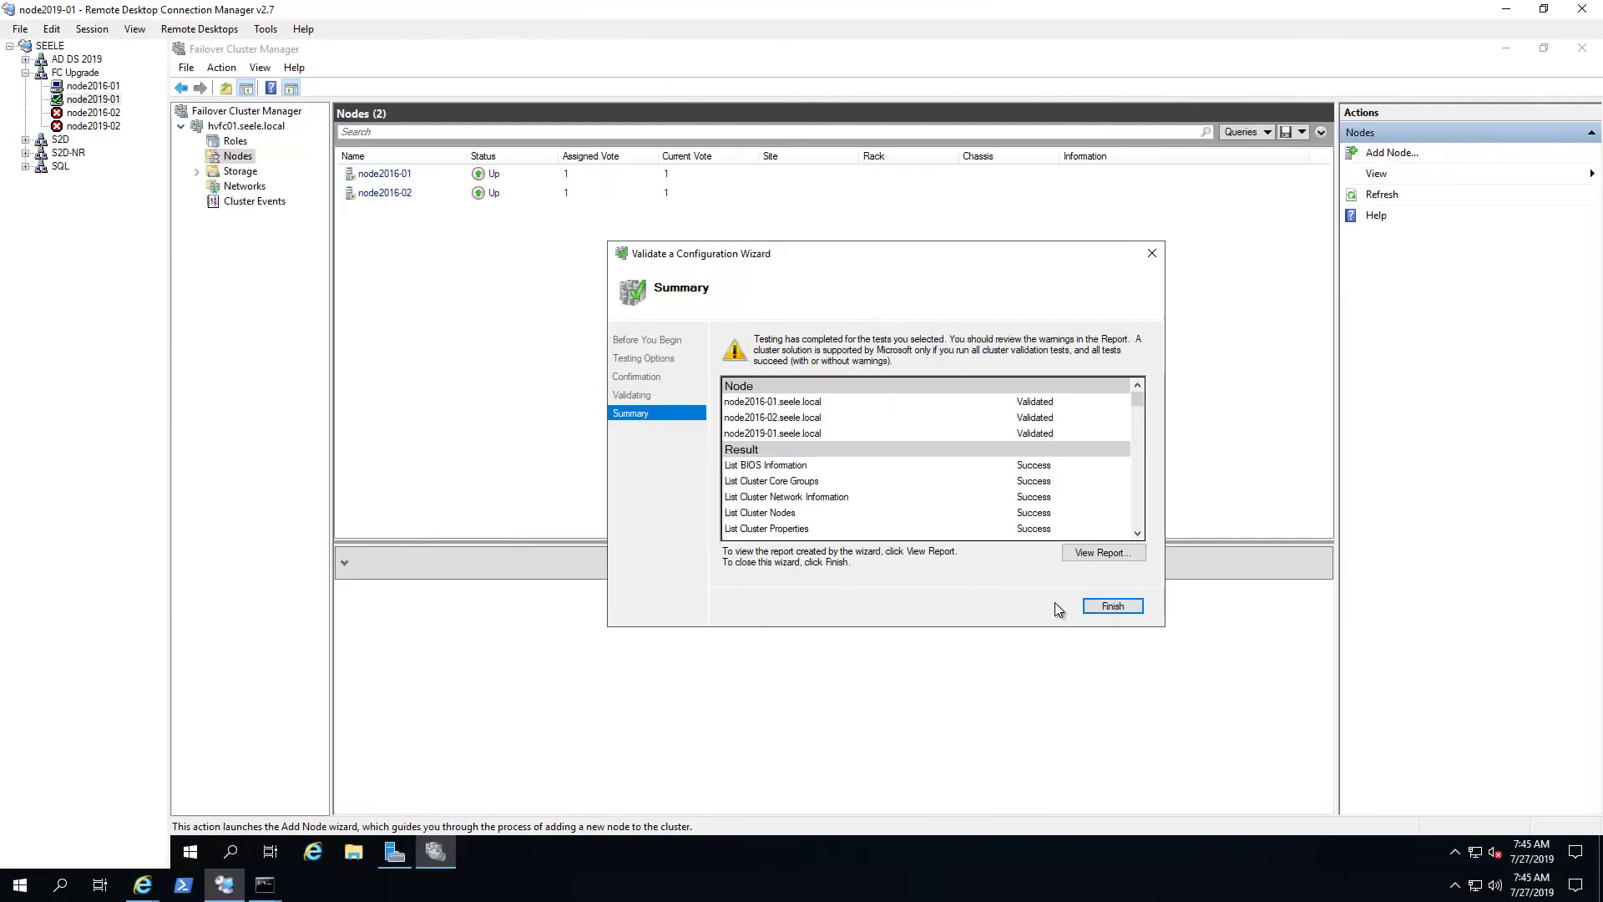
drag(1134, 399, 1139, 444)
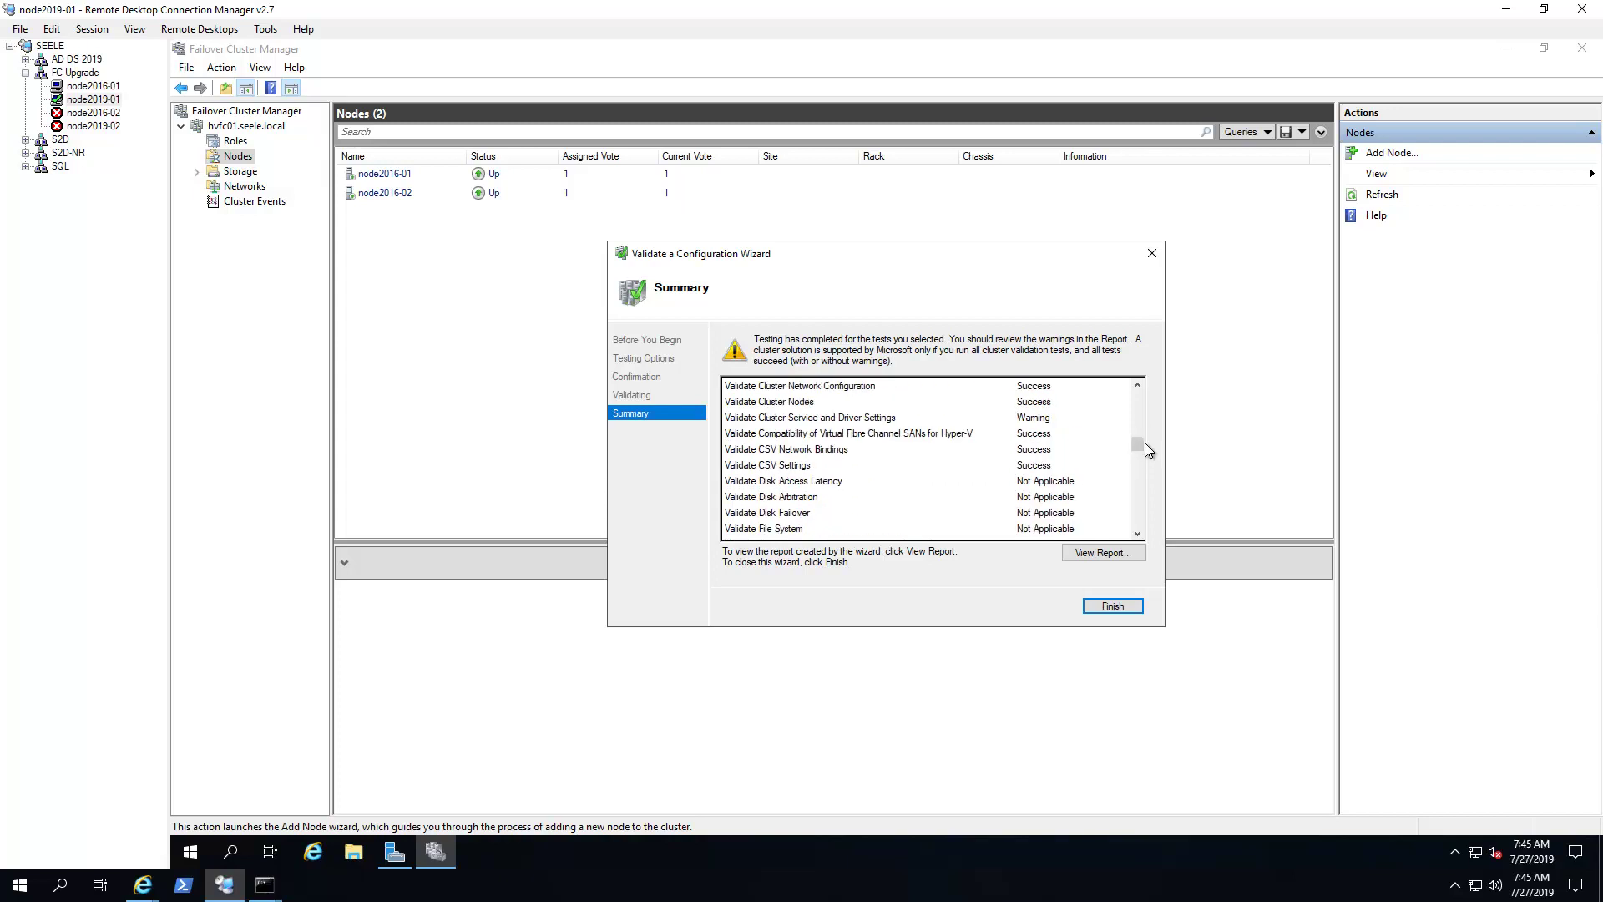
Check the continuous ping windows of the three virtual machines and return to the validation summary.
click(265, 885)
click(409, 840)
click(265, 885)
click(240, 837)
click(264, 885)
click(132, 801)
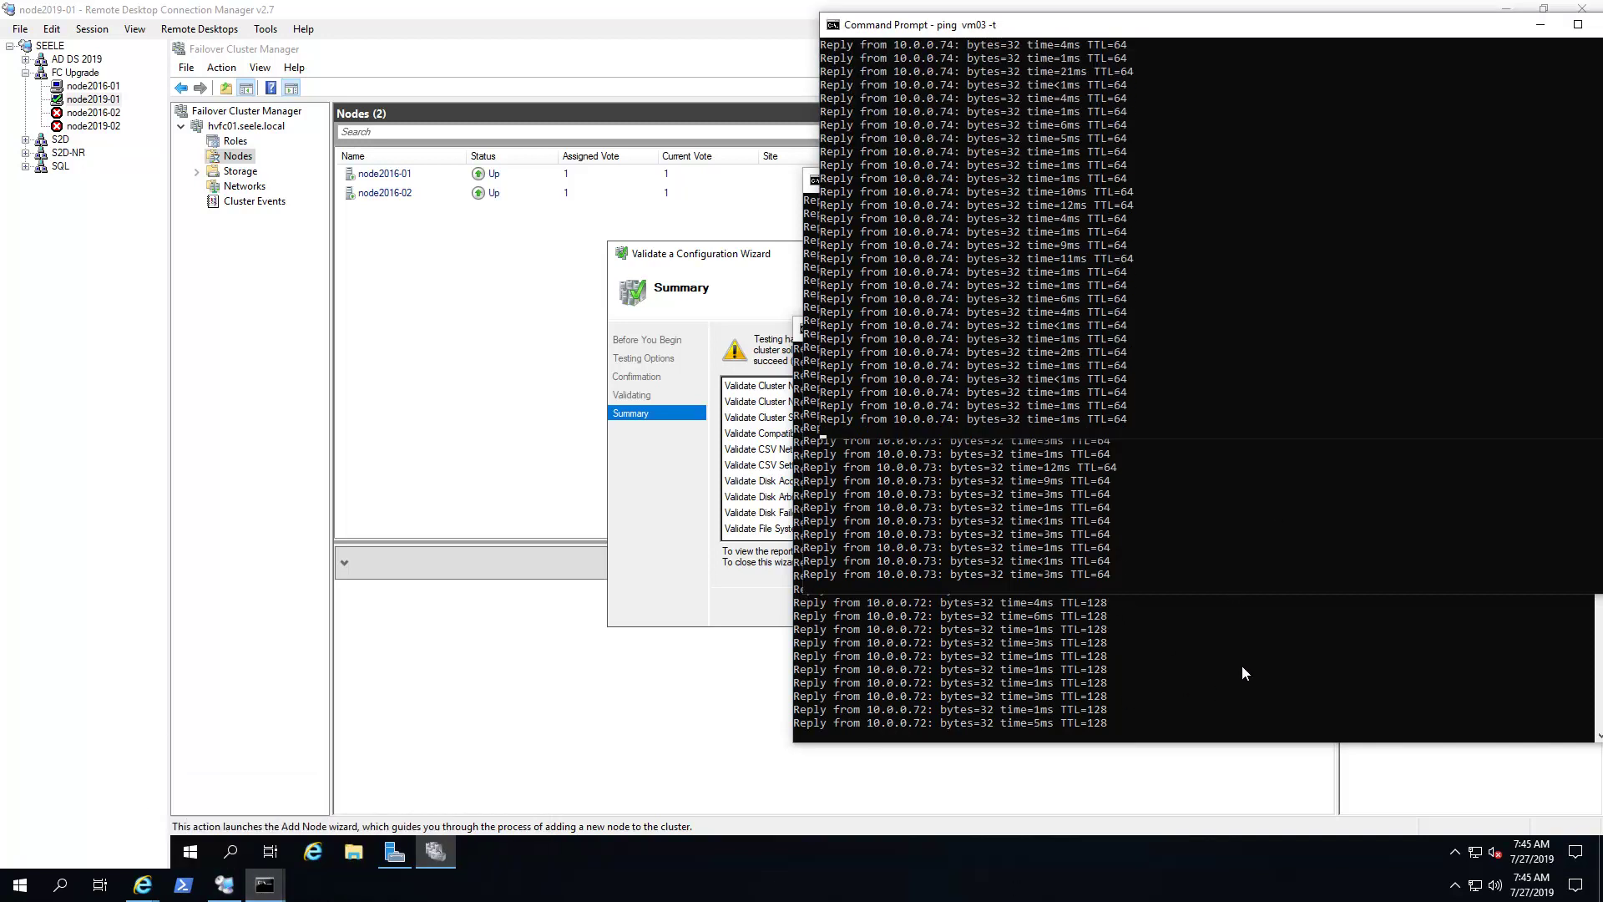
click(728, 276)
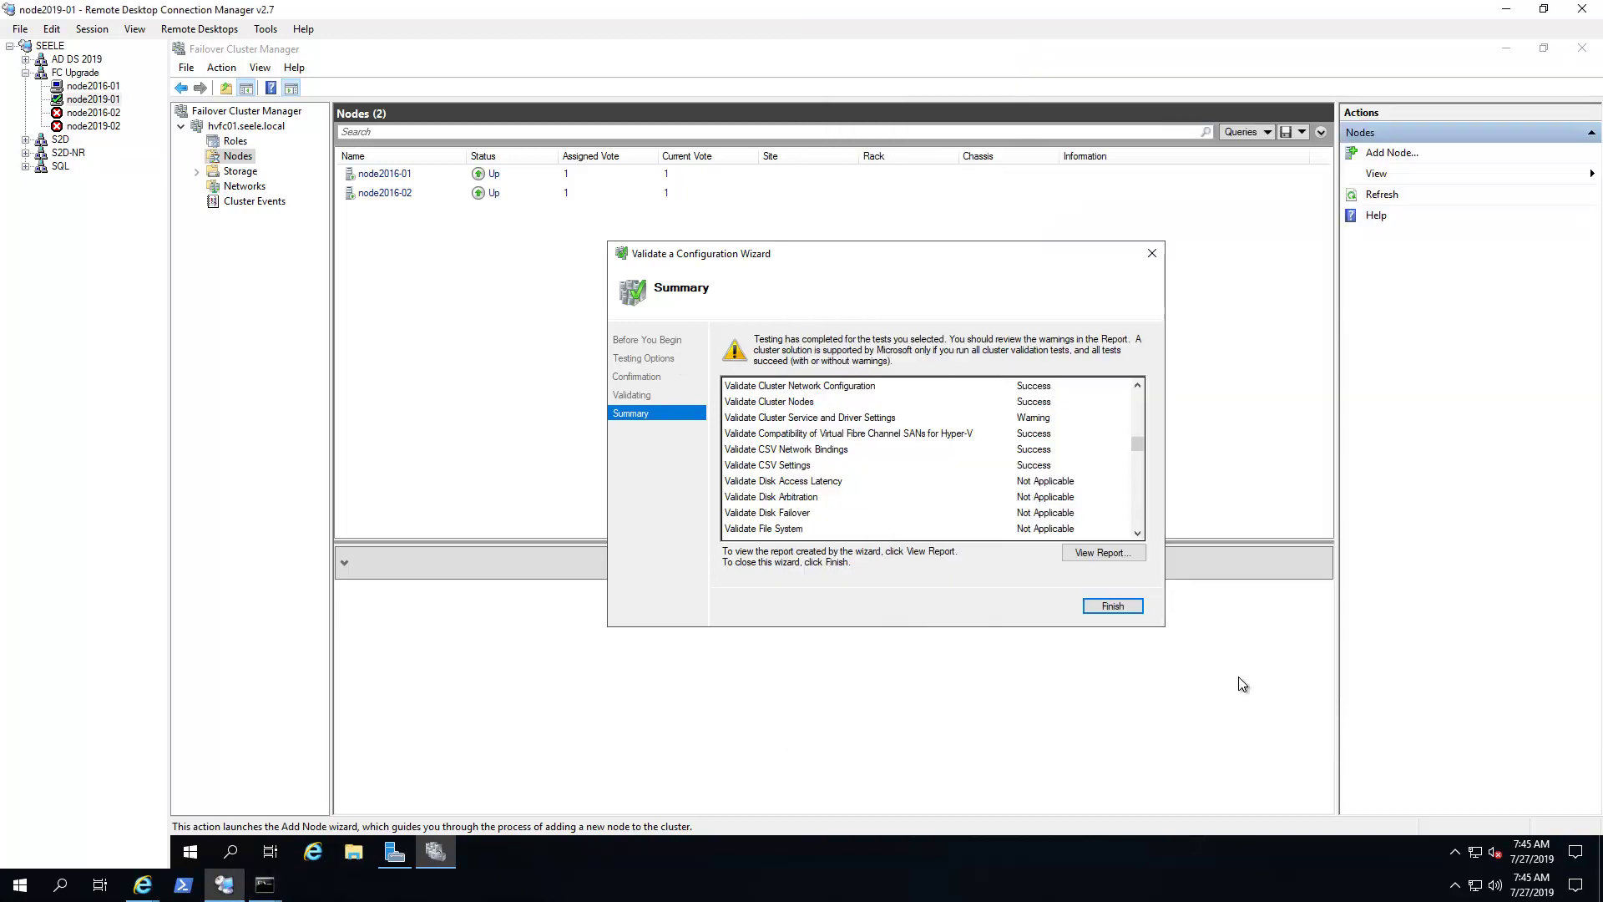
Finish the validation, add node2019-01 to the cluster without adding all eligible storage, and view the node details.
click(1113, 608)
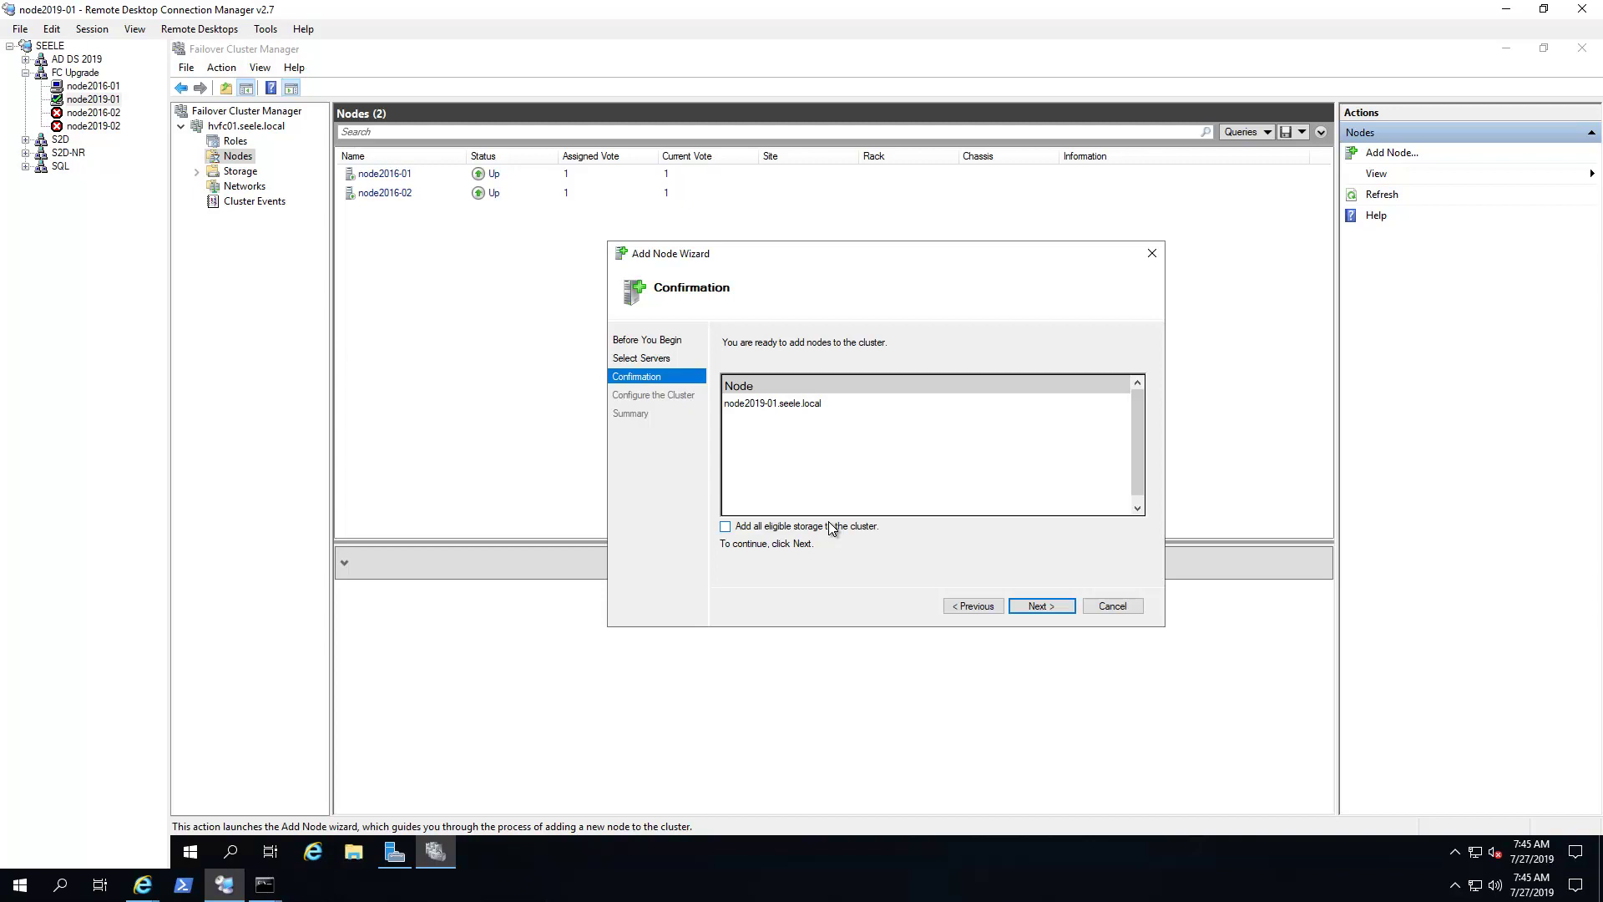
click(1036, 605)
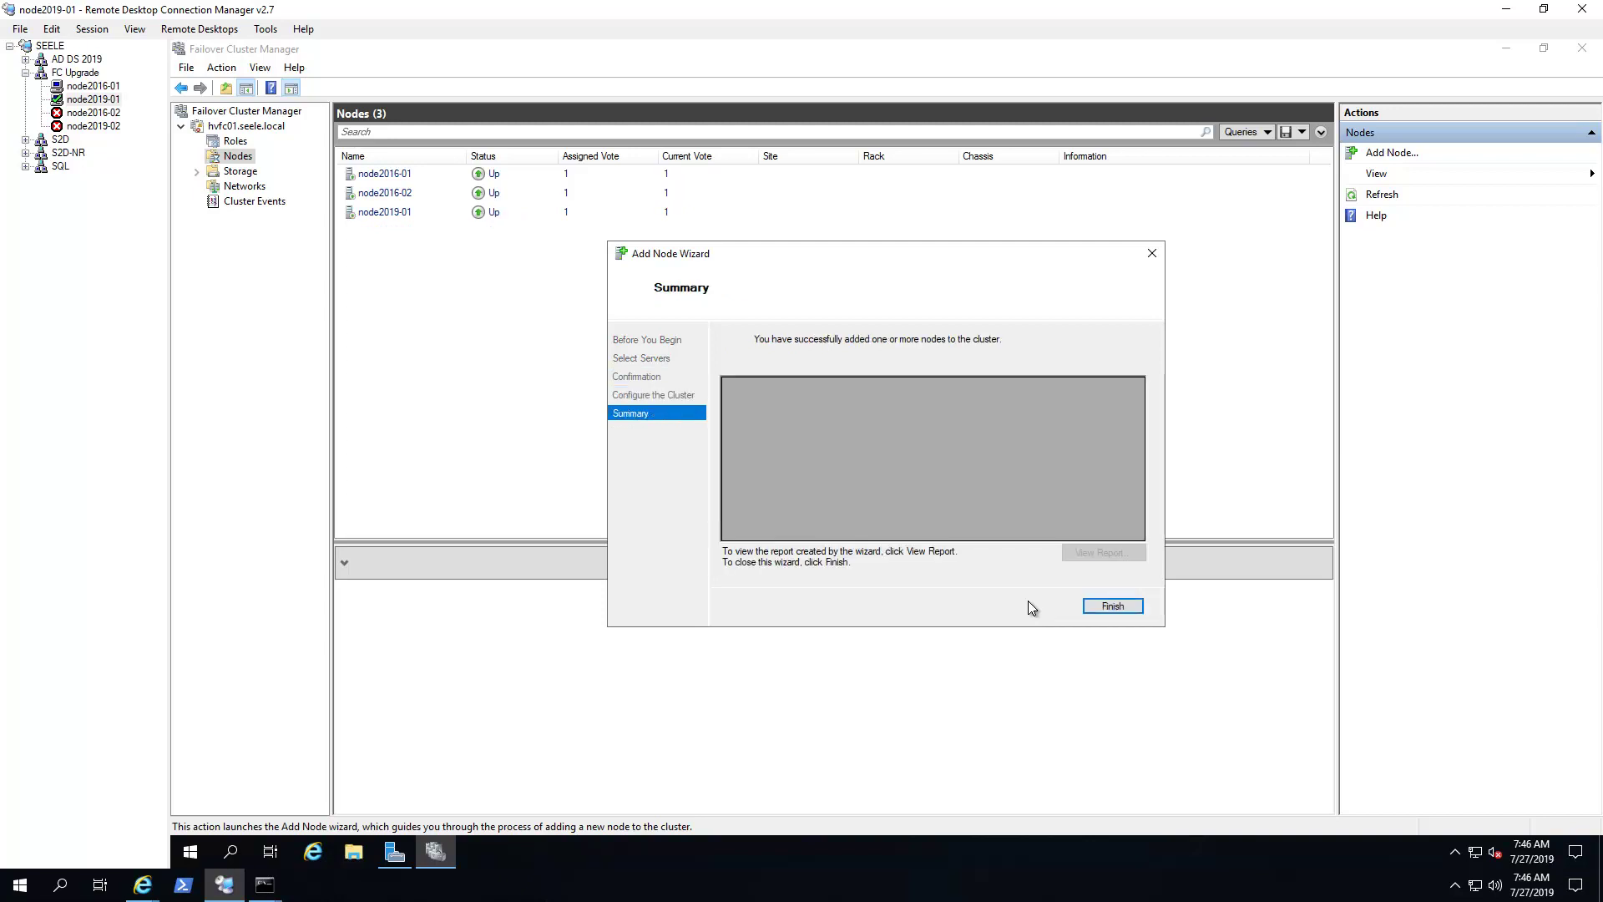
click(1125, 612)
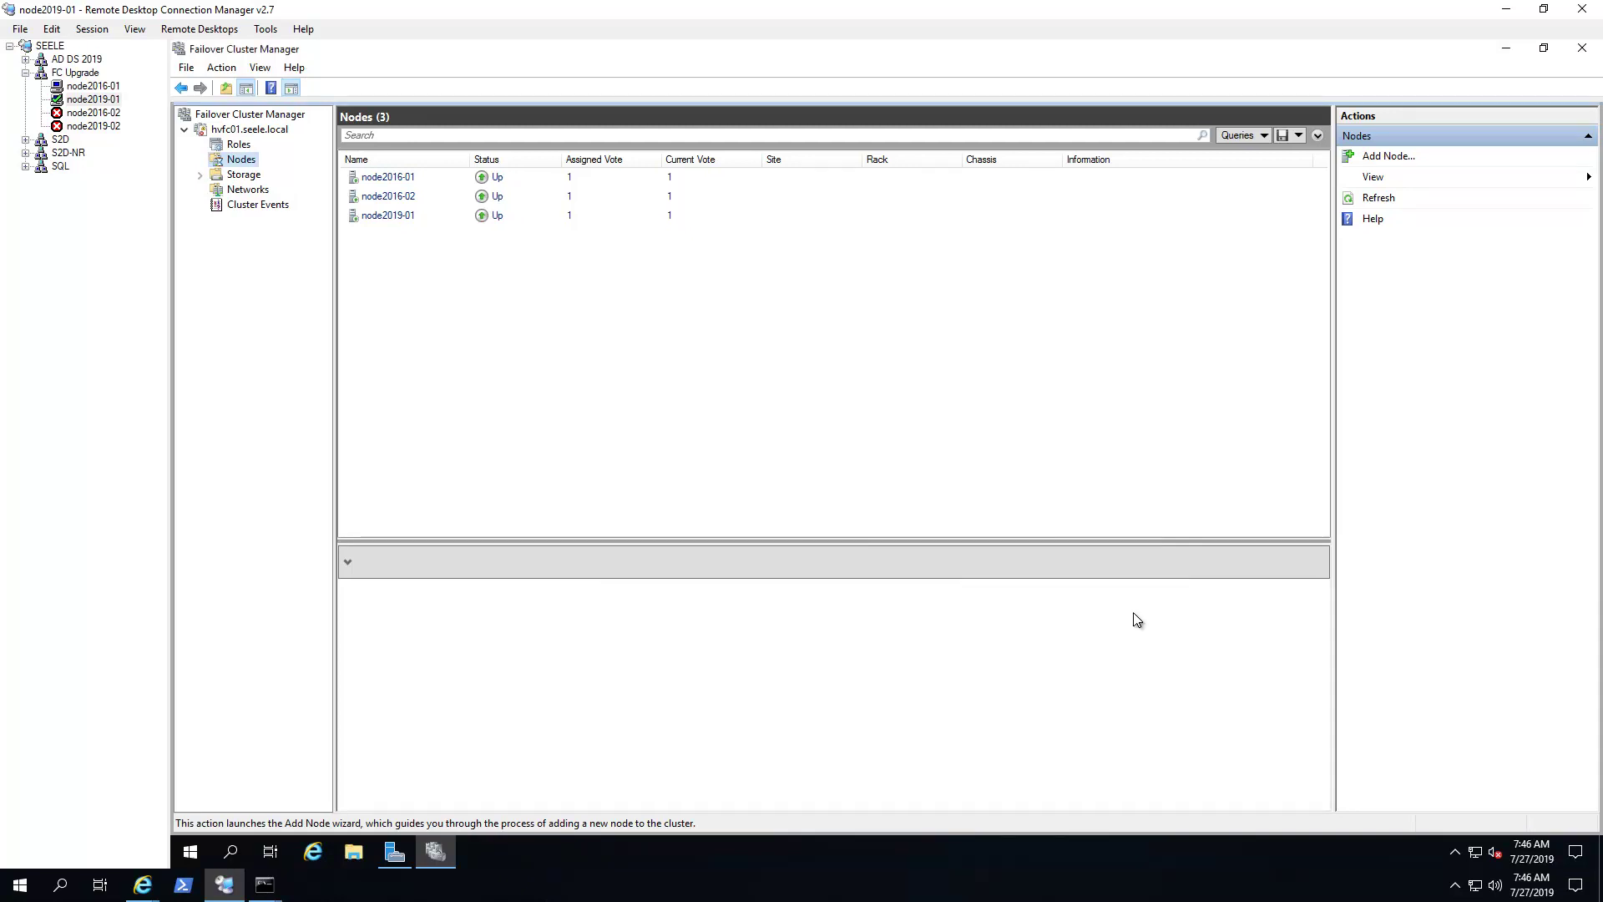
click(394, 178)
click(397, 216)
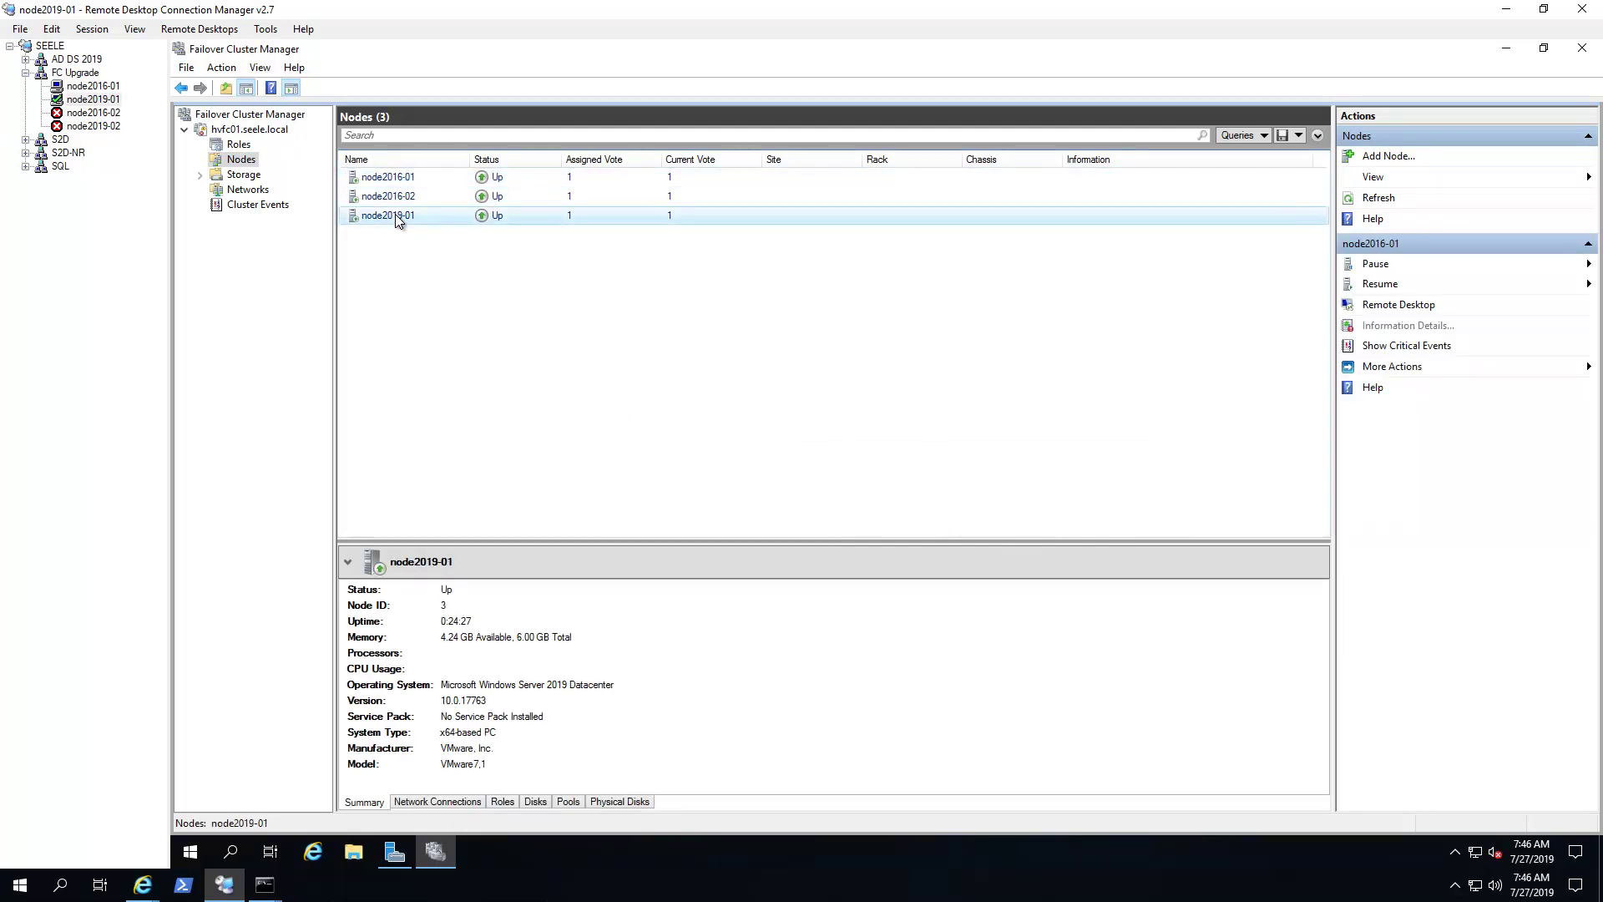
Live migrate the virtual machine vm02 to node2019-01 and display its summary.
click(239, 148)
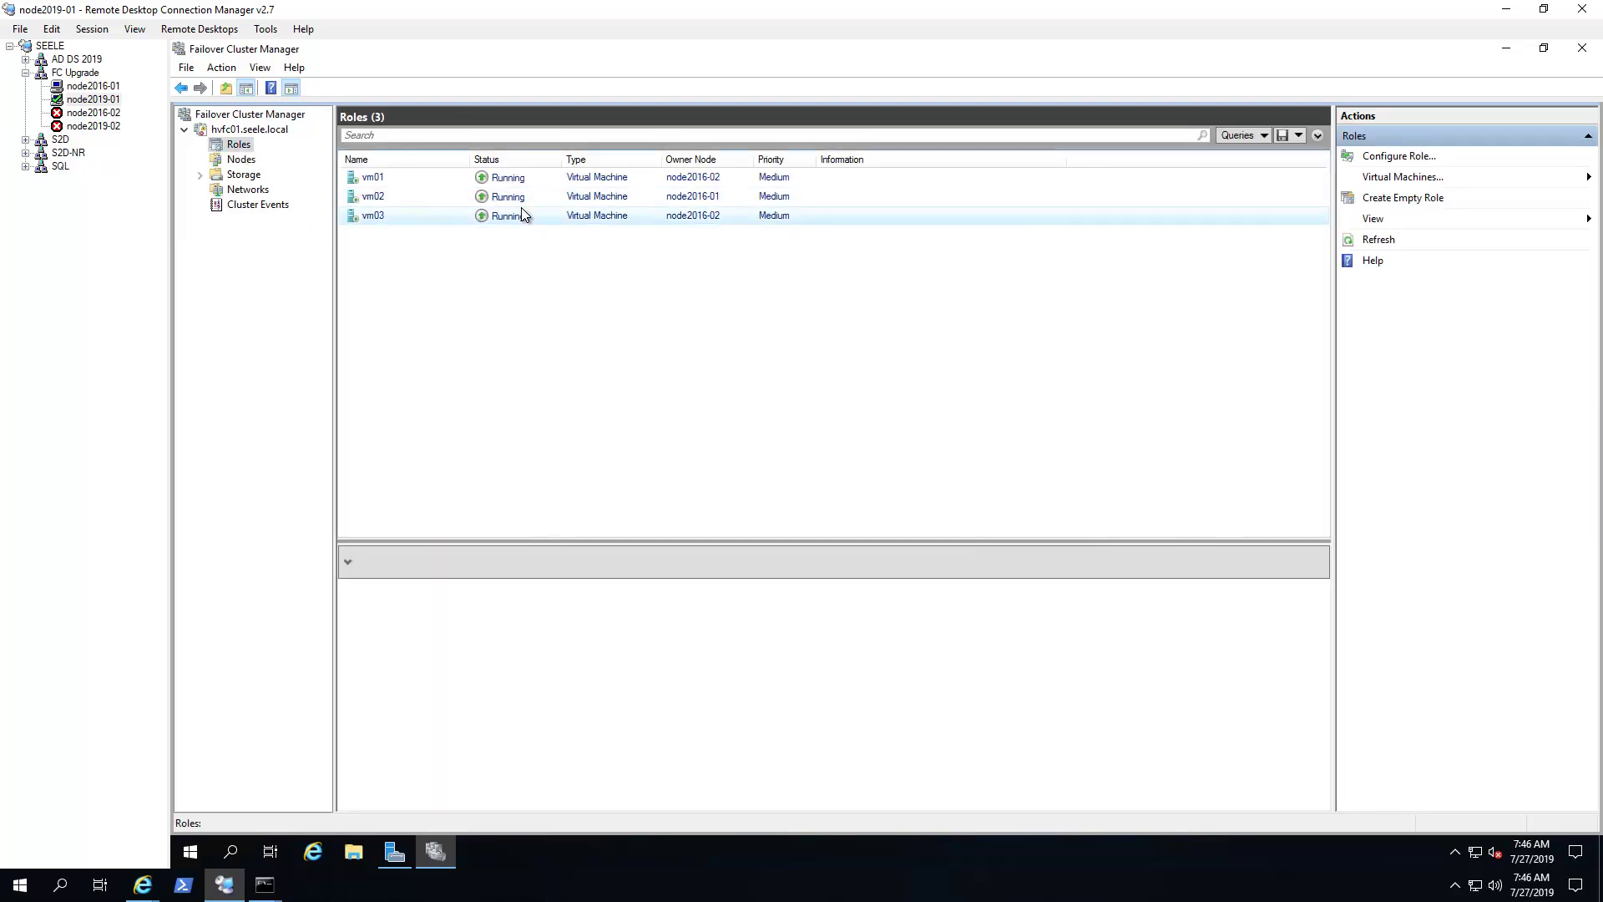
right_click(699, 203)
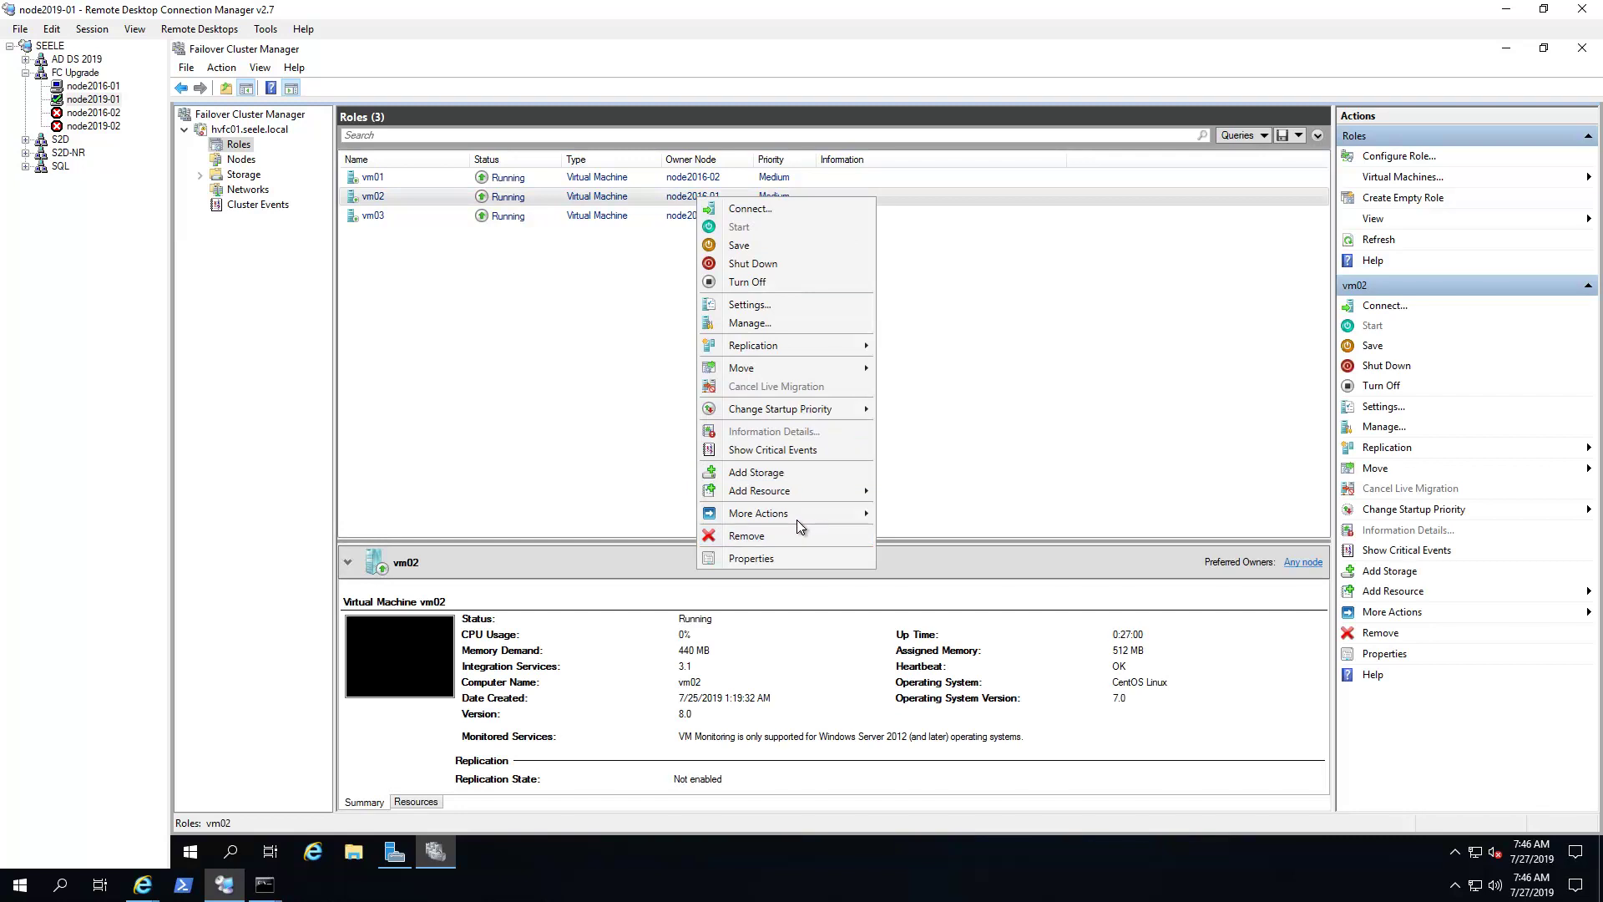
mouse_move(789, 363)
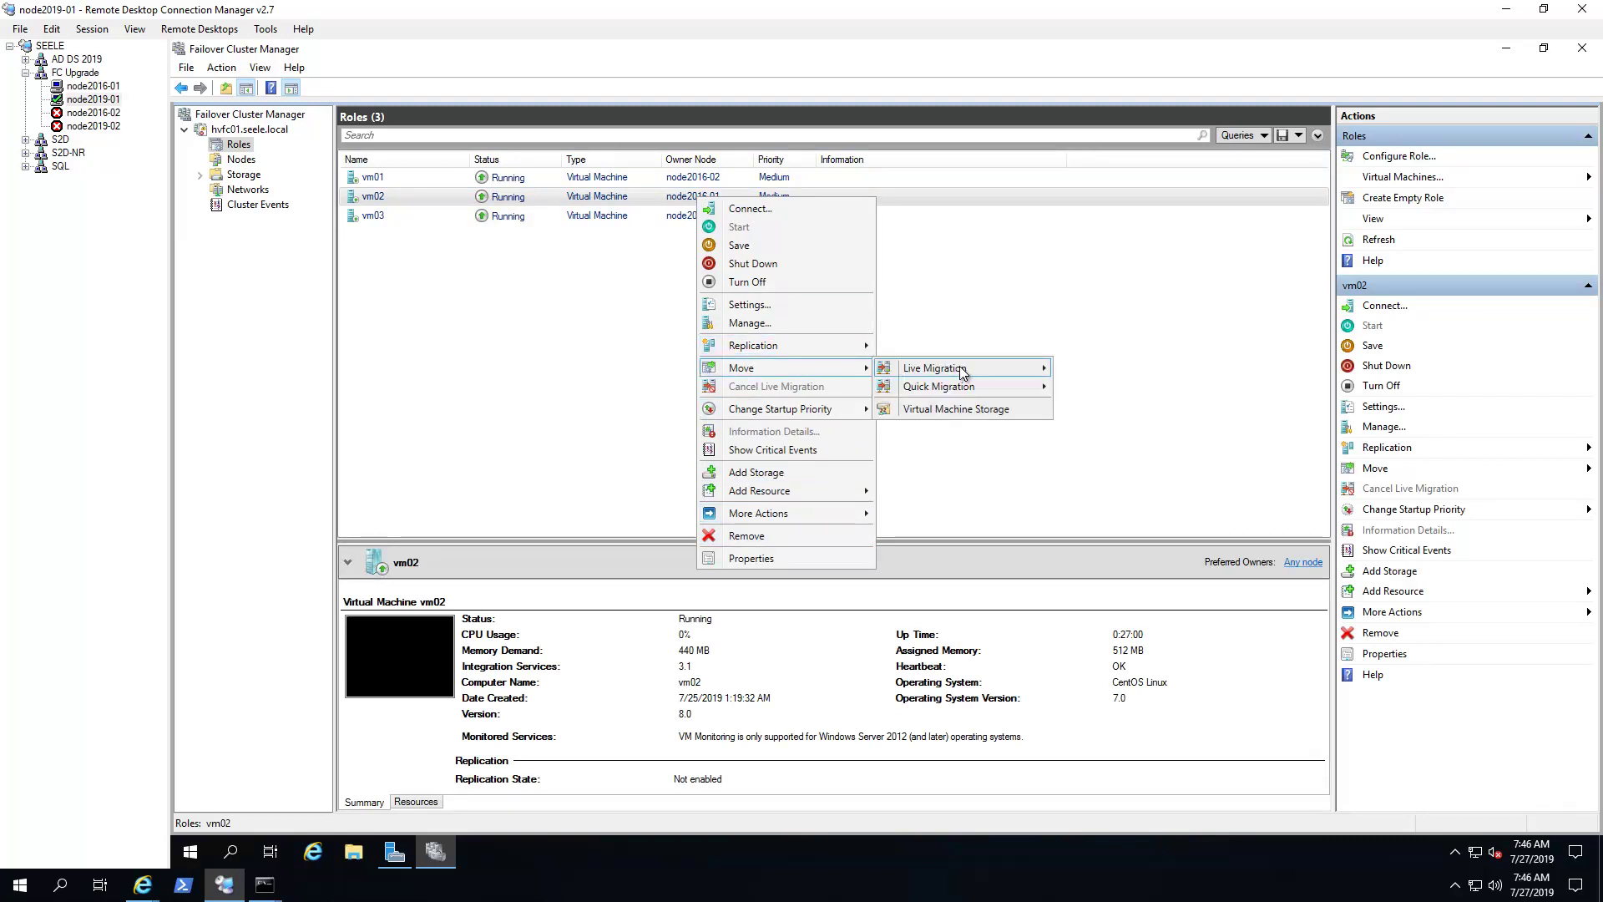
mouse_move(960, 366)
click(1147, 368)
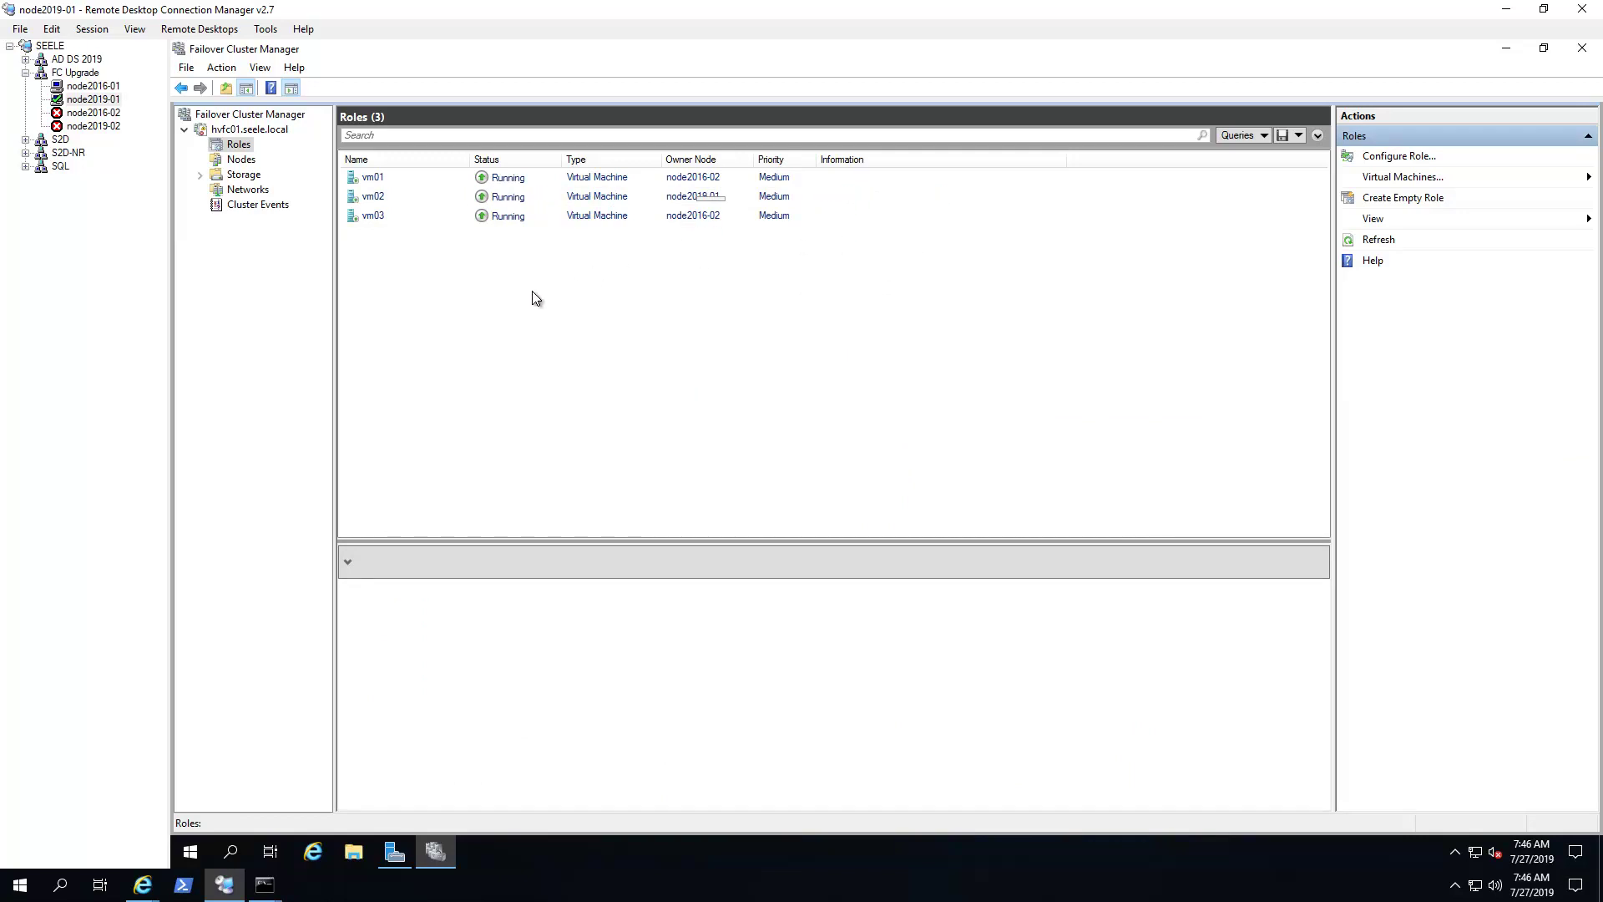
click(698, 197)
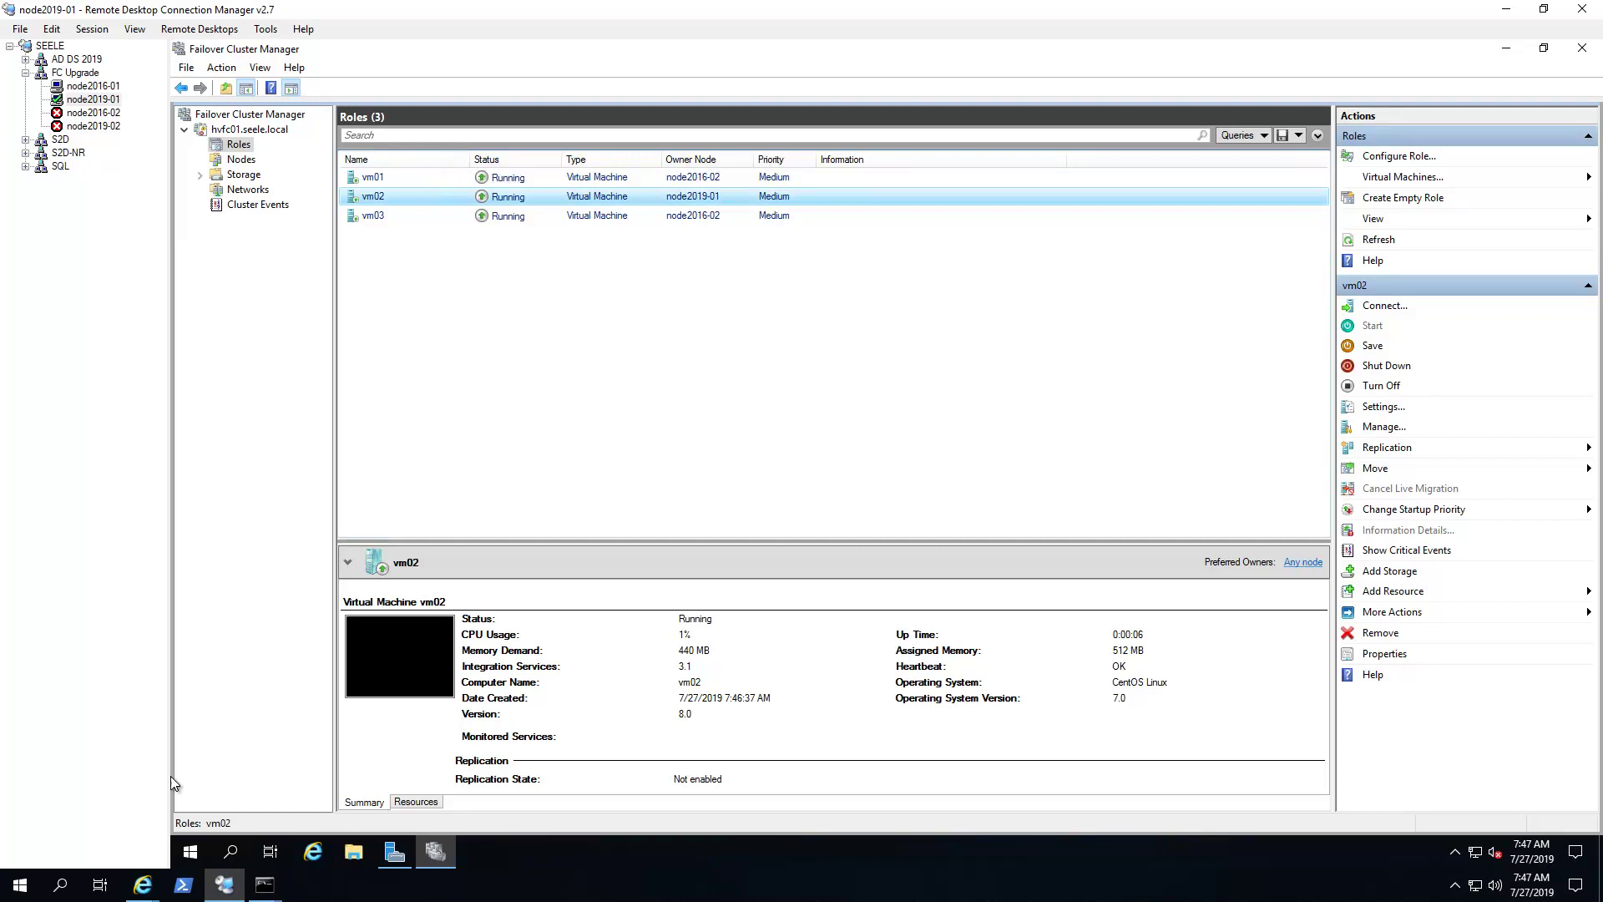
Switch to Internet Explorer, reload the vm02.seele.local page to check that VM02 responds, and minimize the browser.
mouse_move(142, 884)
click(432, 820)
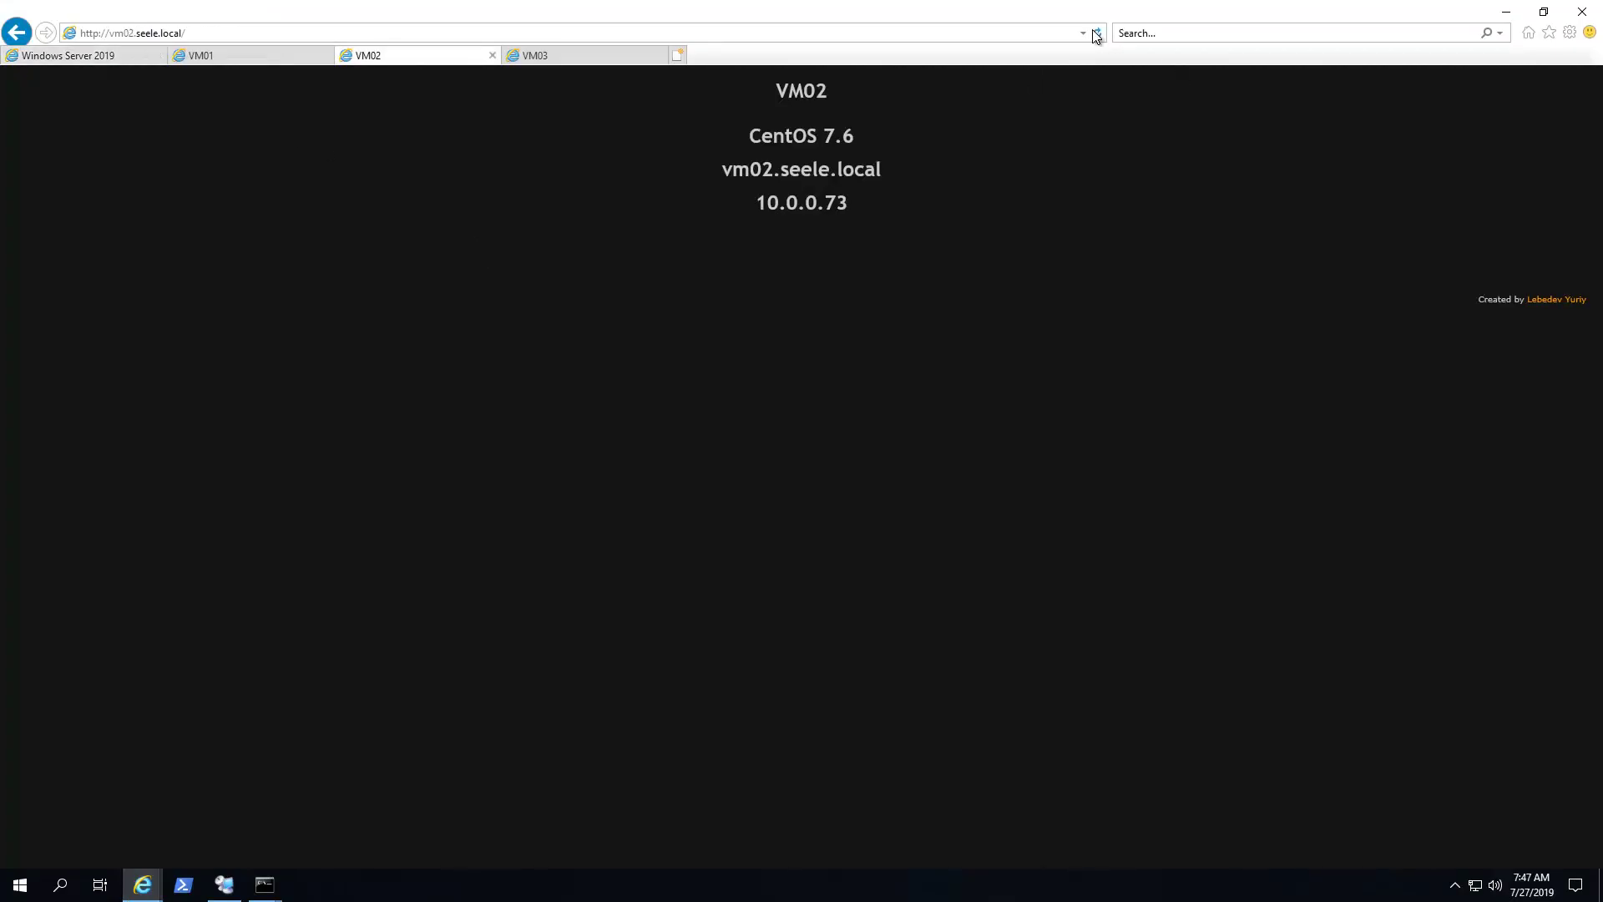
click(1096, 33)
click(1506, 13)
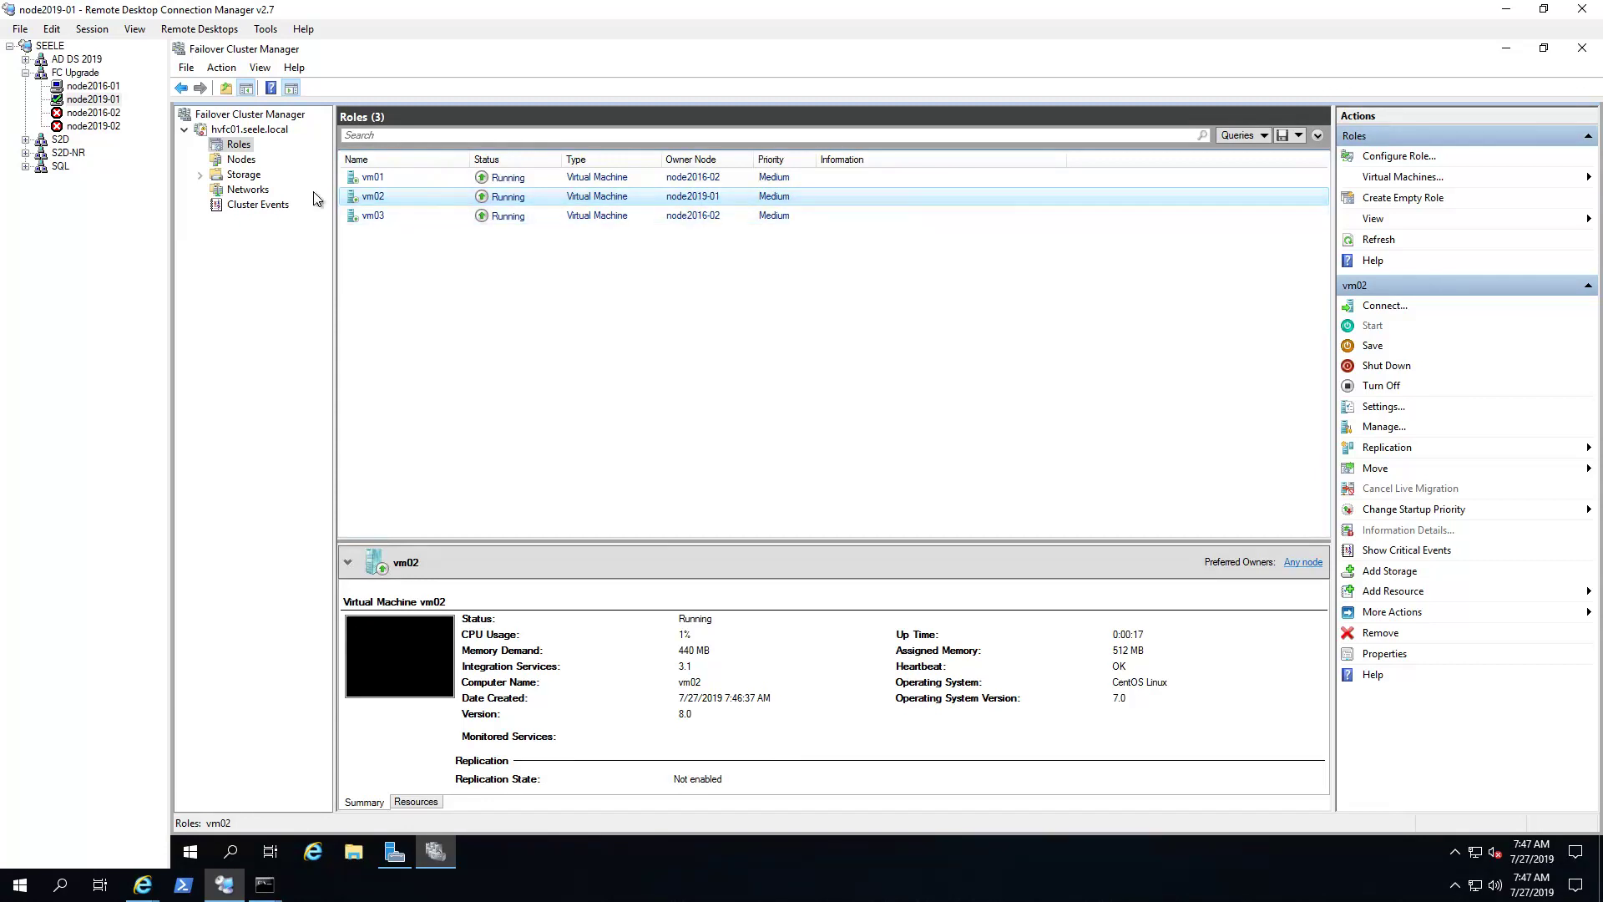
Pause node2016-01 in the cluster and drain its roles.
click(238, 161)
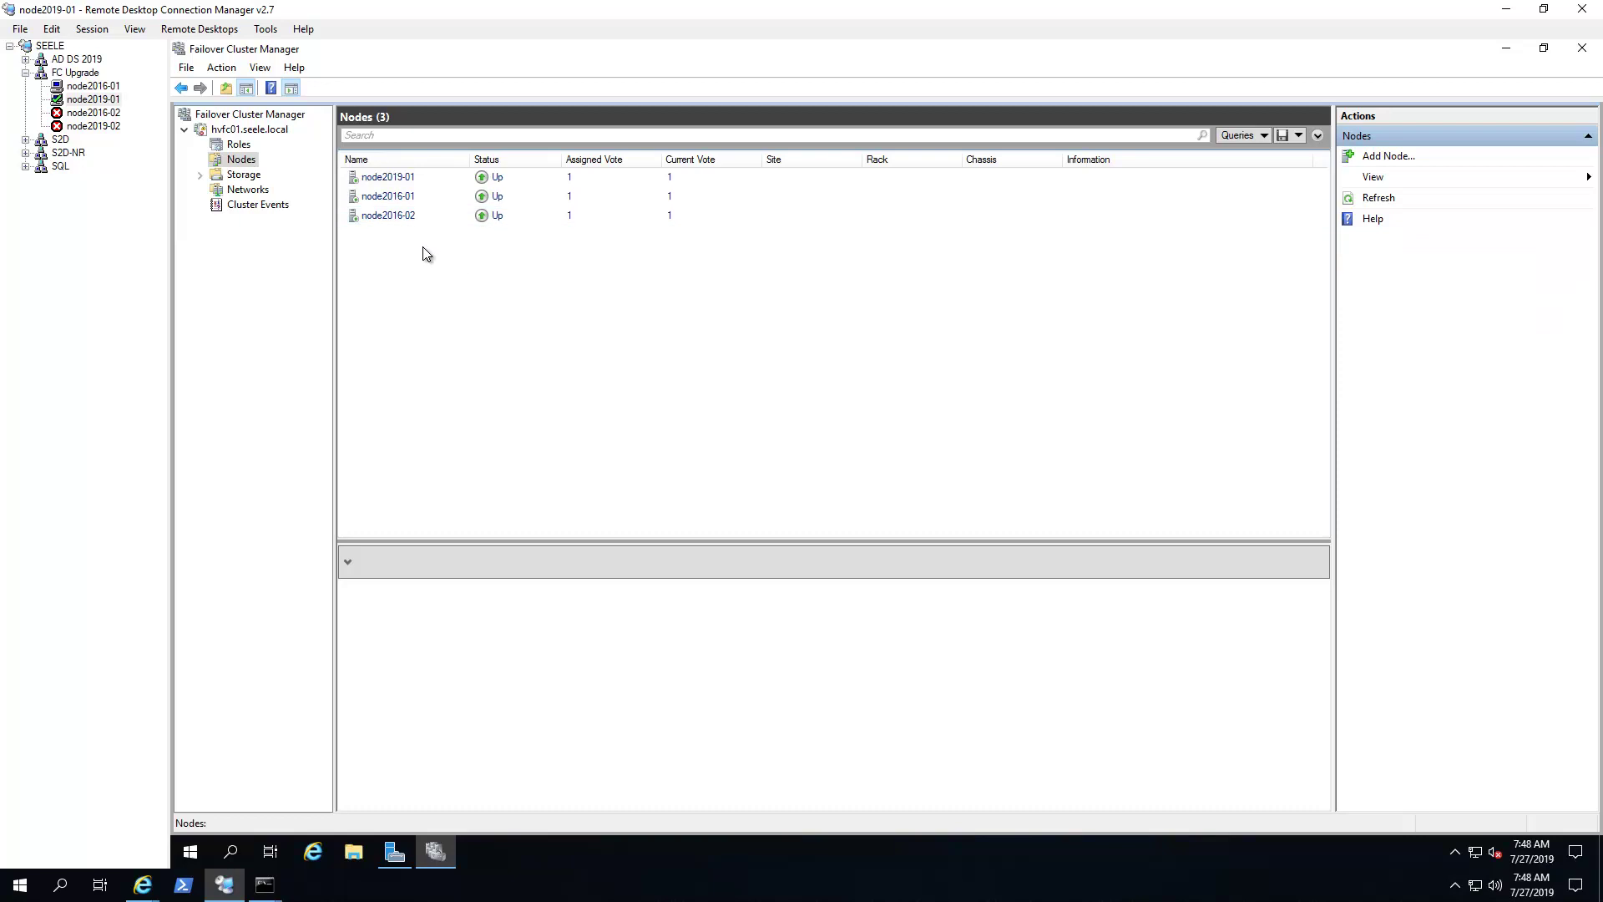
right_click(396, 204)
mouse_move(509, 211)
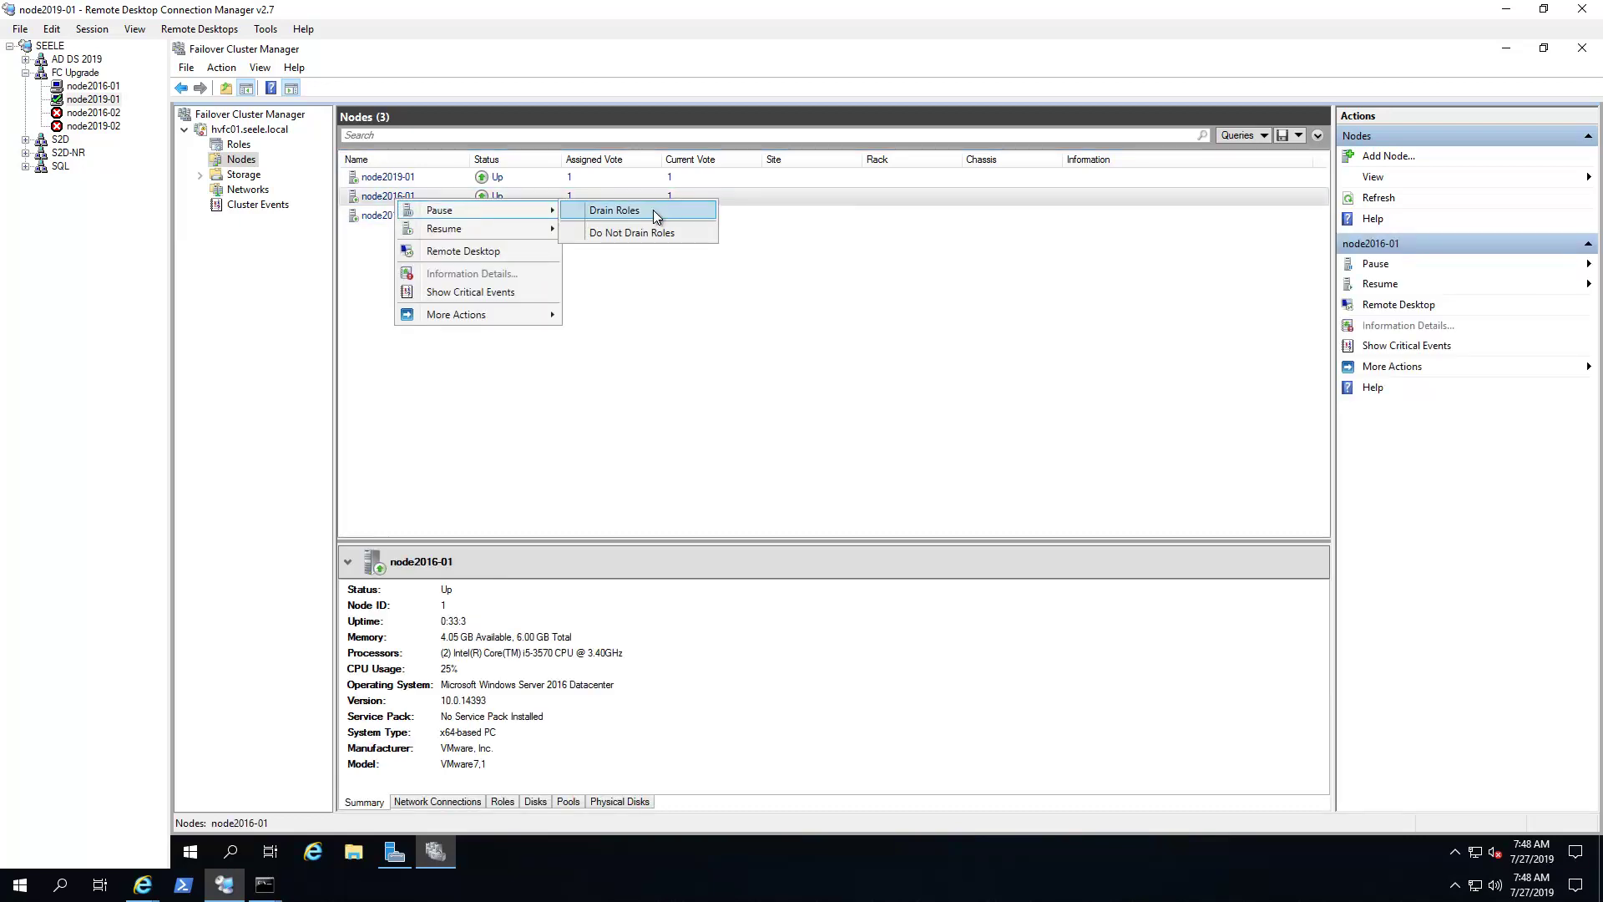
click(653, 212)
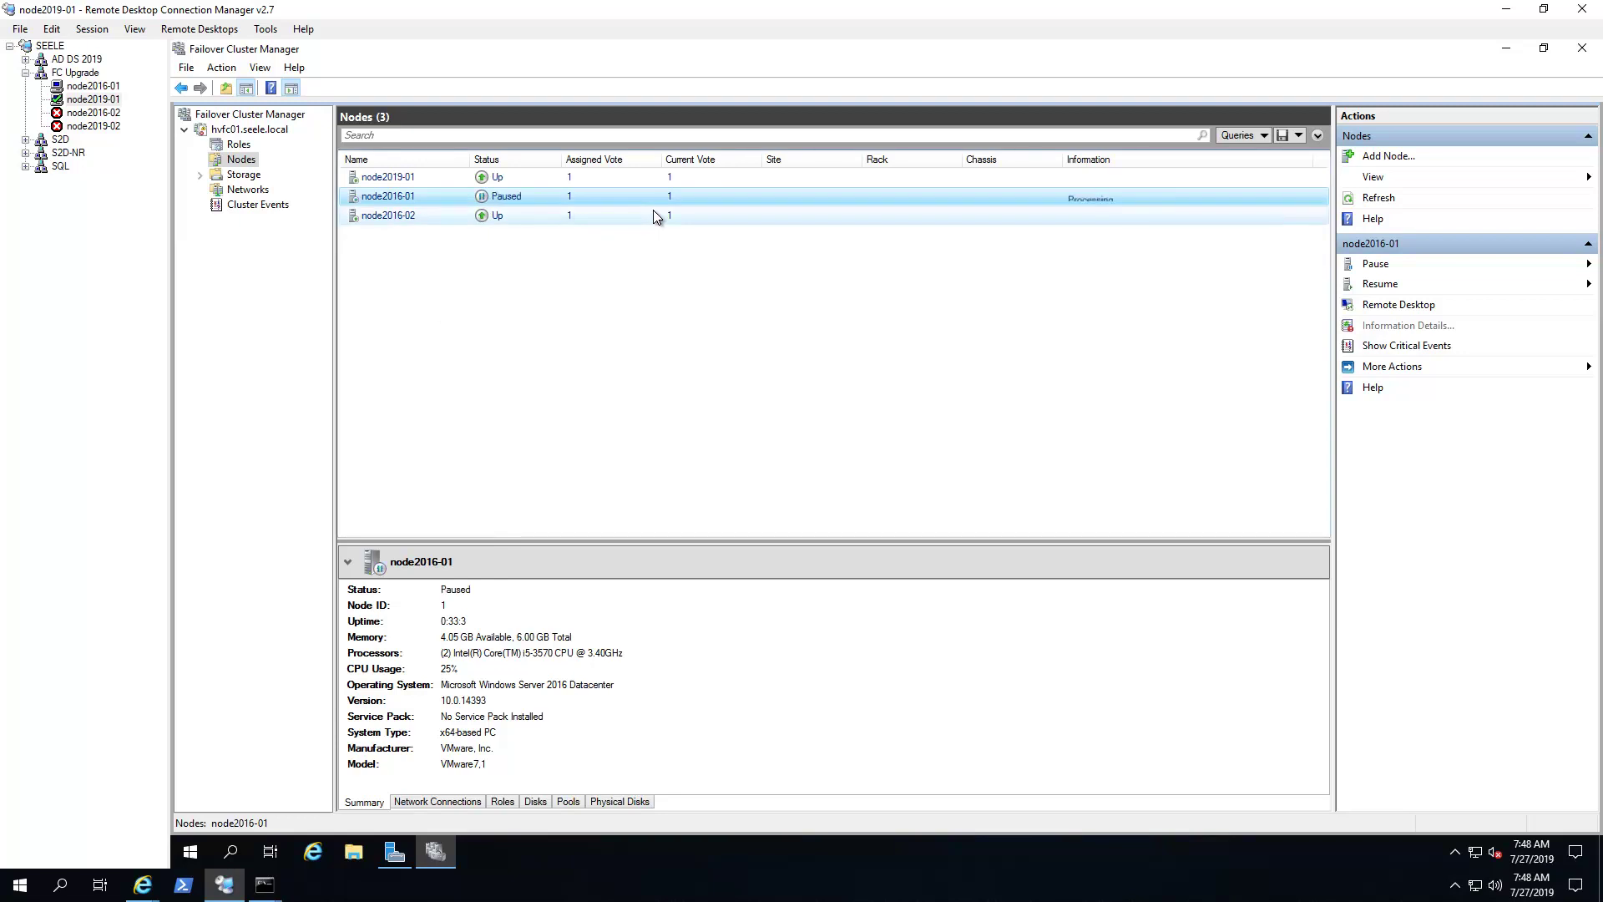
Evict node2016-01 from the cluster and confirm the eviction.
right_click(399, 203)
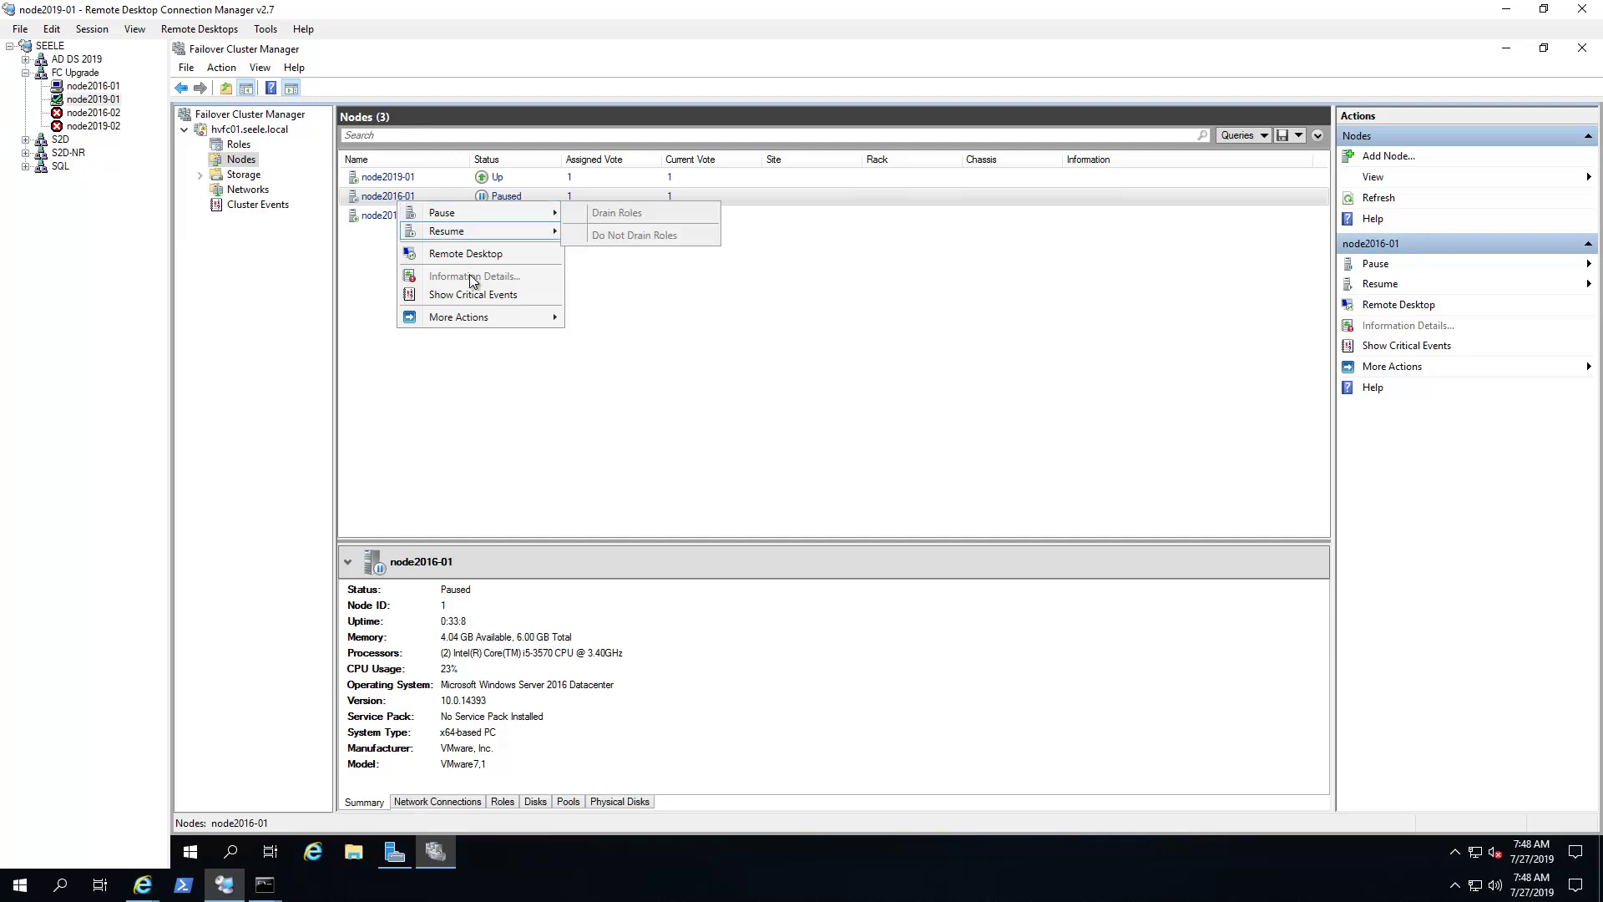
mouse_move(483, 321)
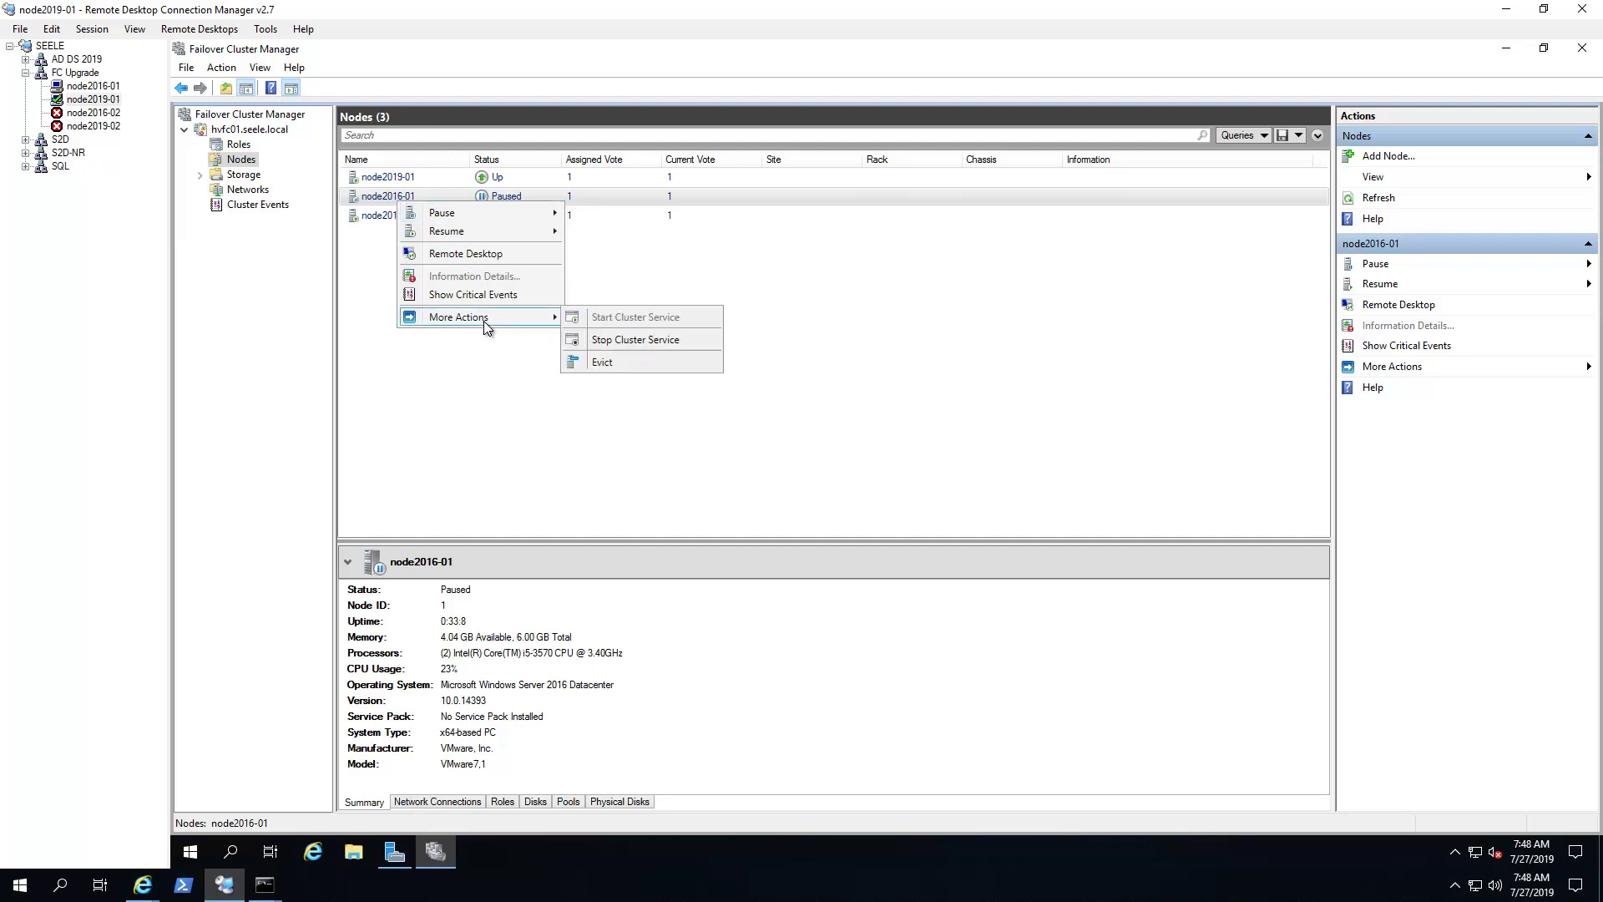
click(611, 363)
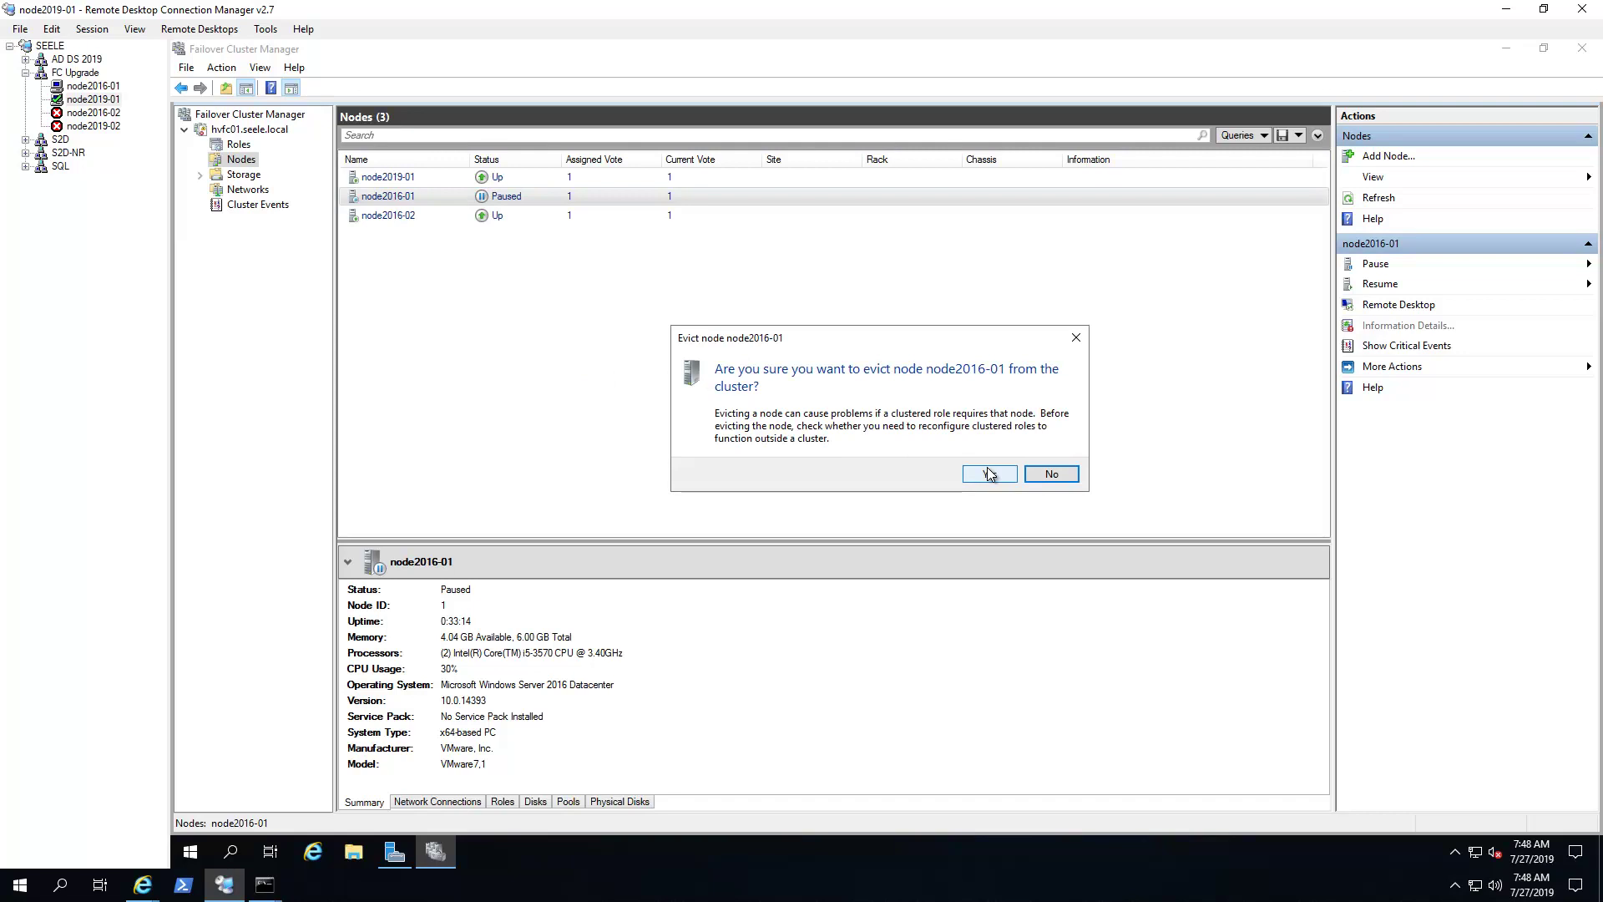
click(987, 474)
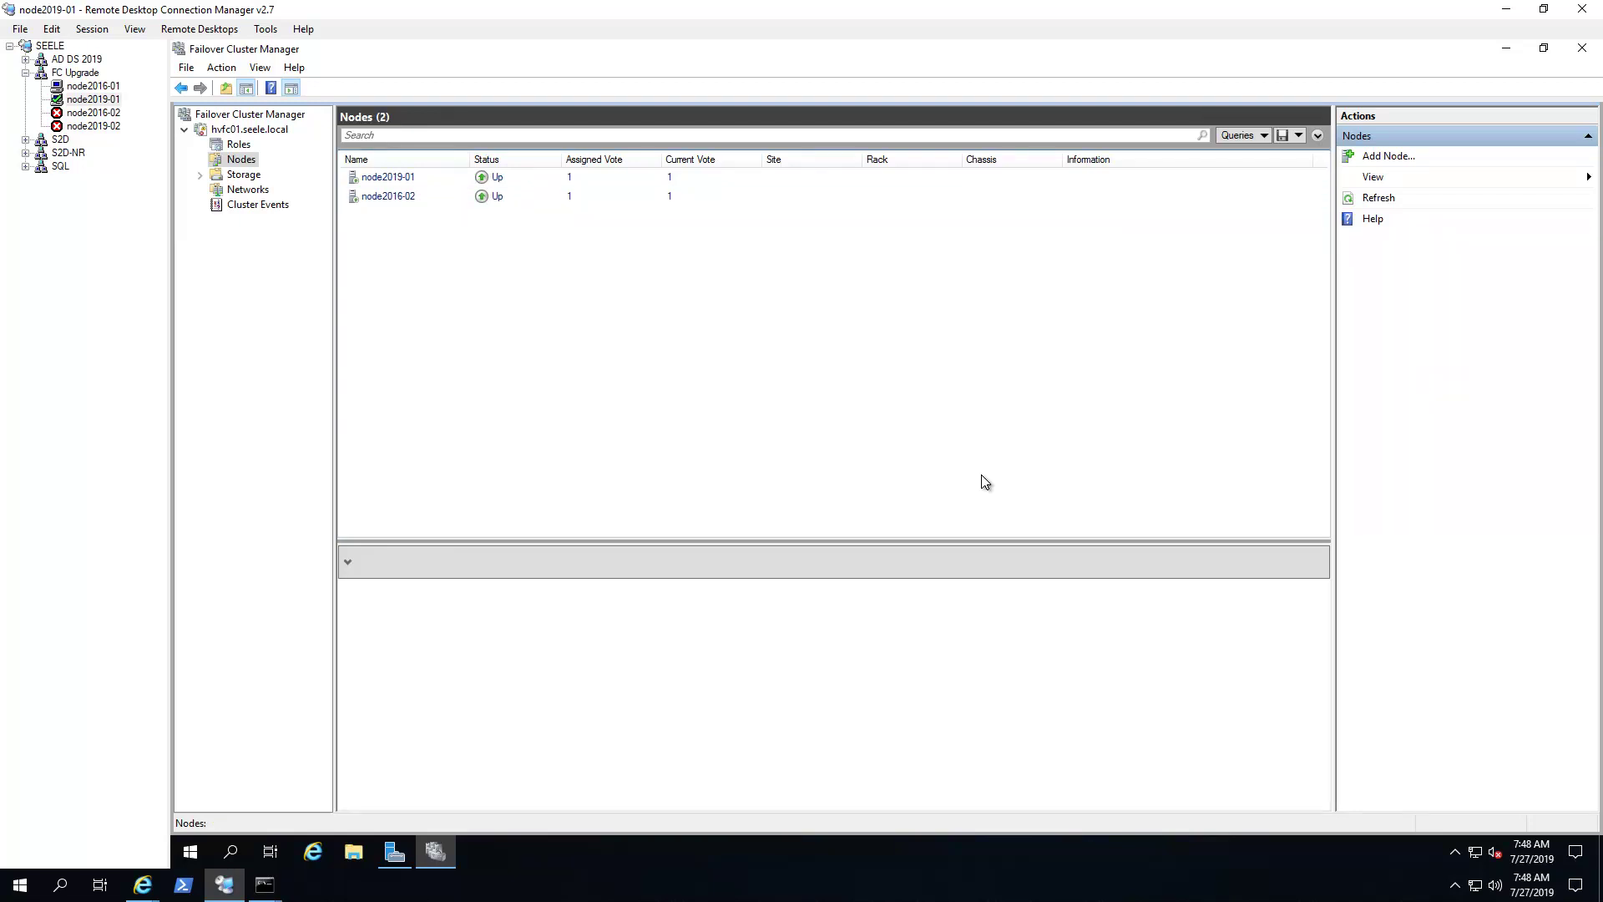
Examine the cluster warning event 1548 logged by node2016-01, reading its note on differing operating system versions.
click(240, 206)
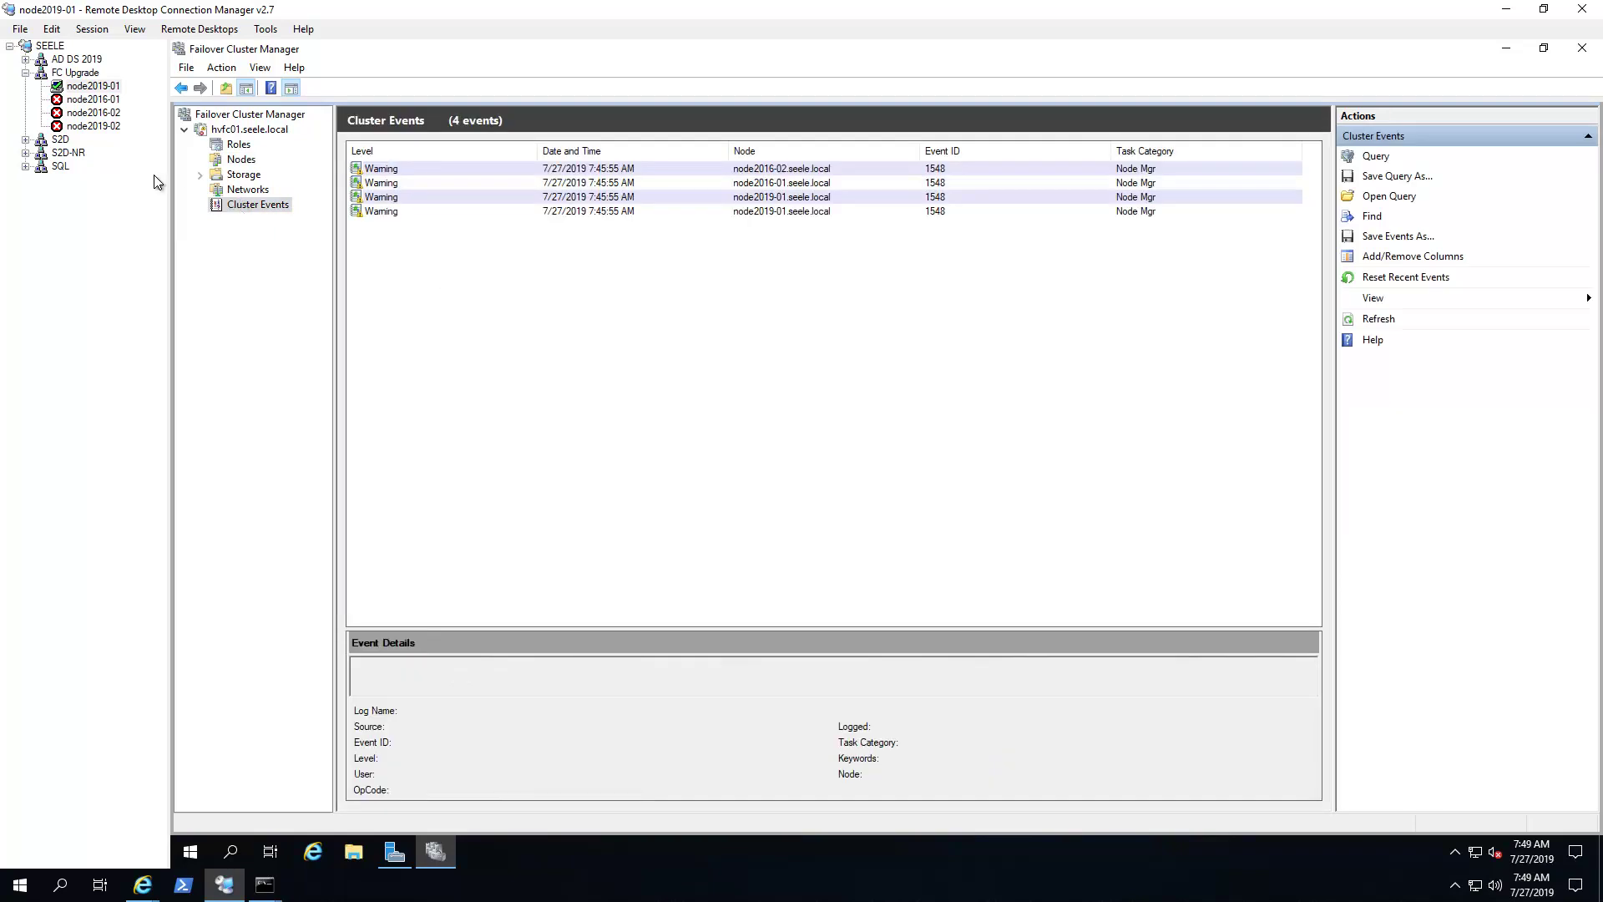
click(765, 184)
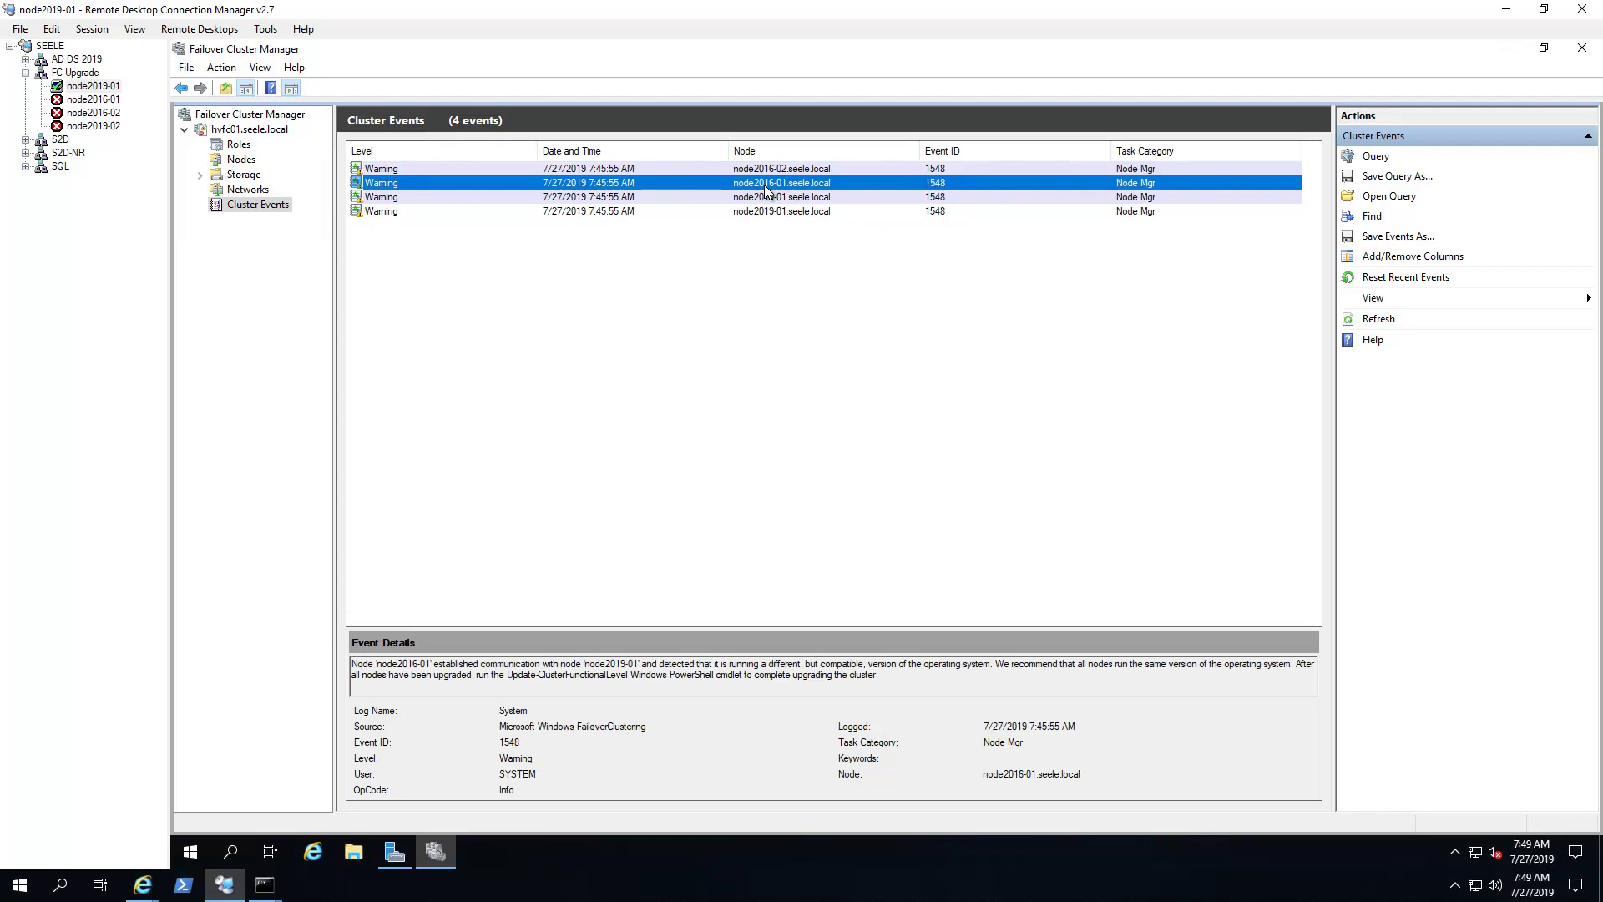
drag(385, 668, 440, 675)
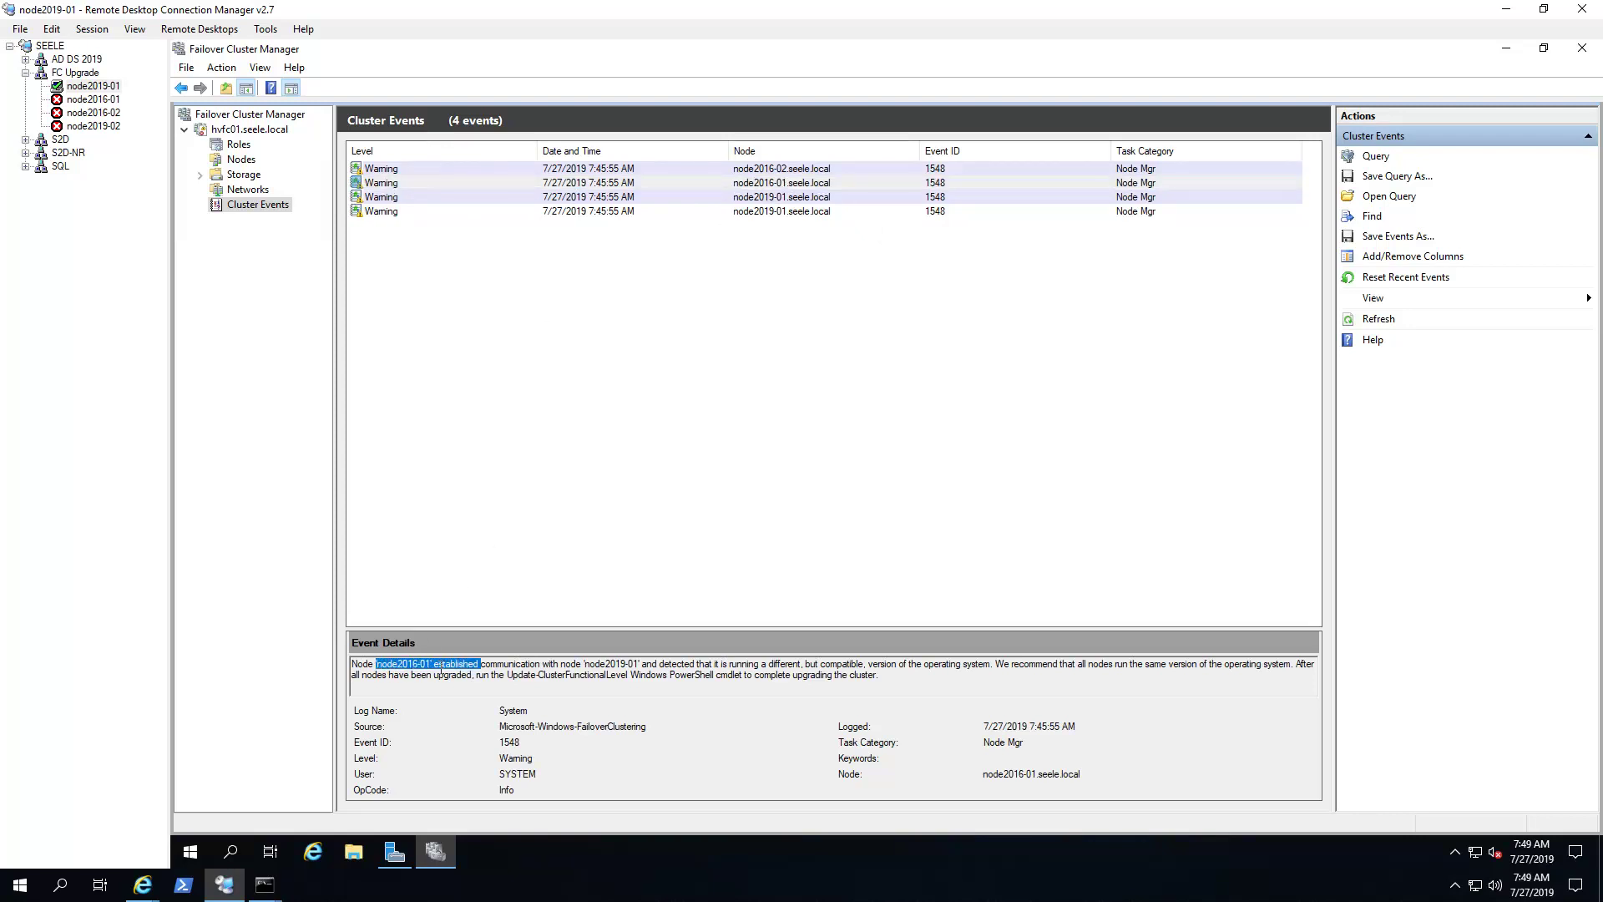
drag(588, 664, 981, 664)
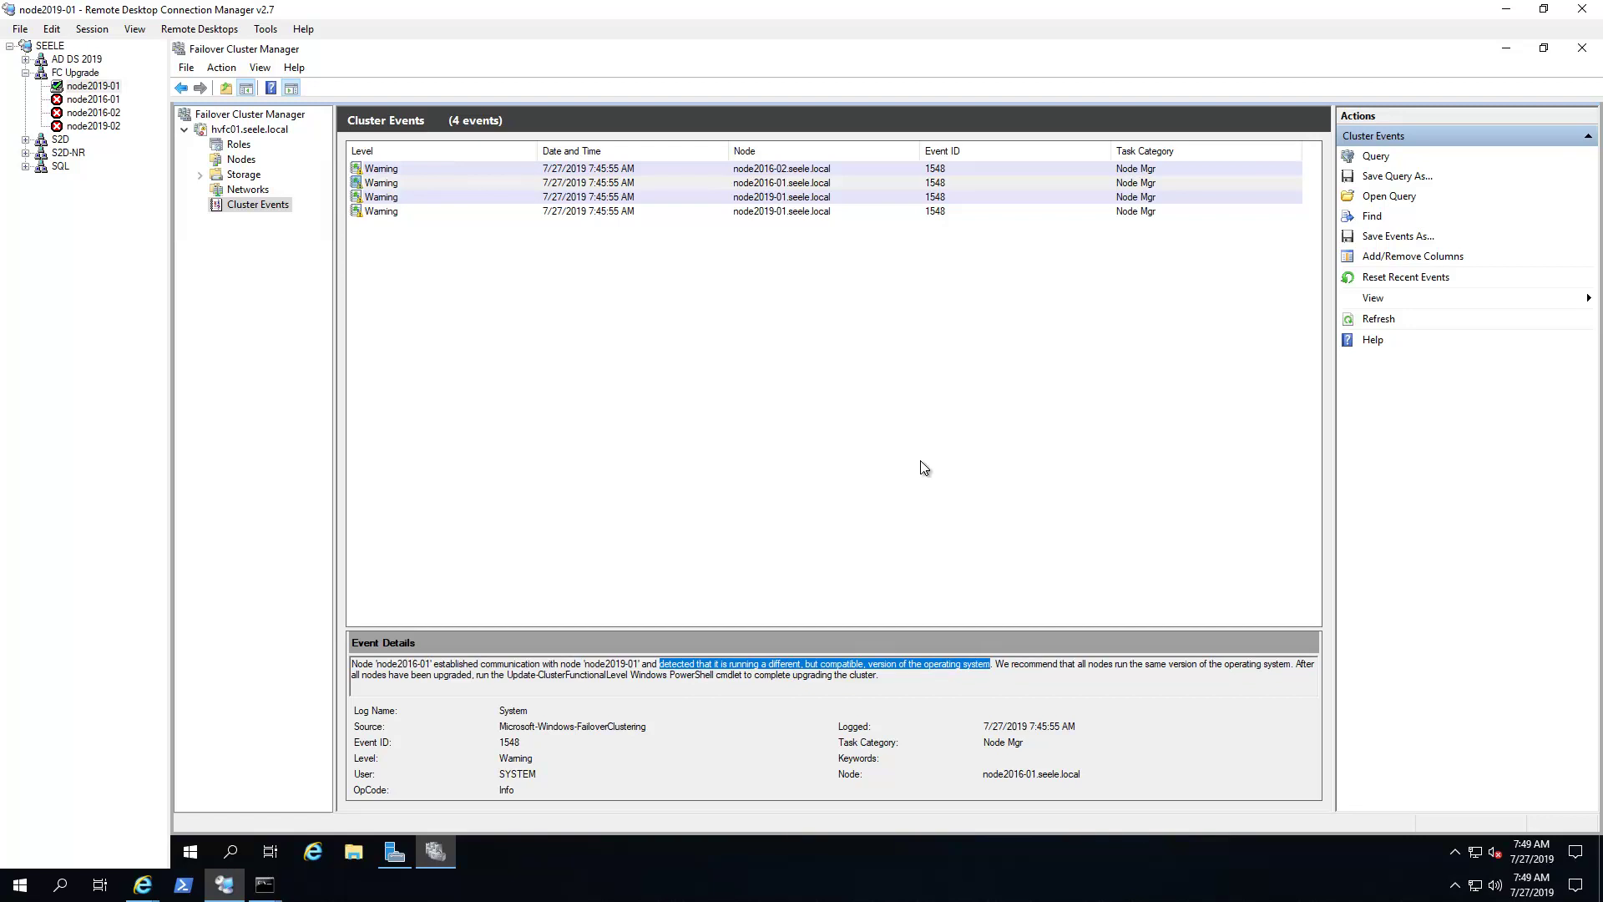
Connect to the node2019-02 session, open iSCSI Initiator and agree to start the Microsoft iSCSI service automatically.
click(571, 378)
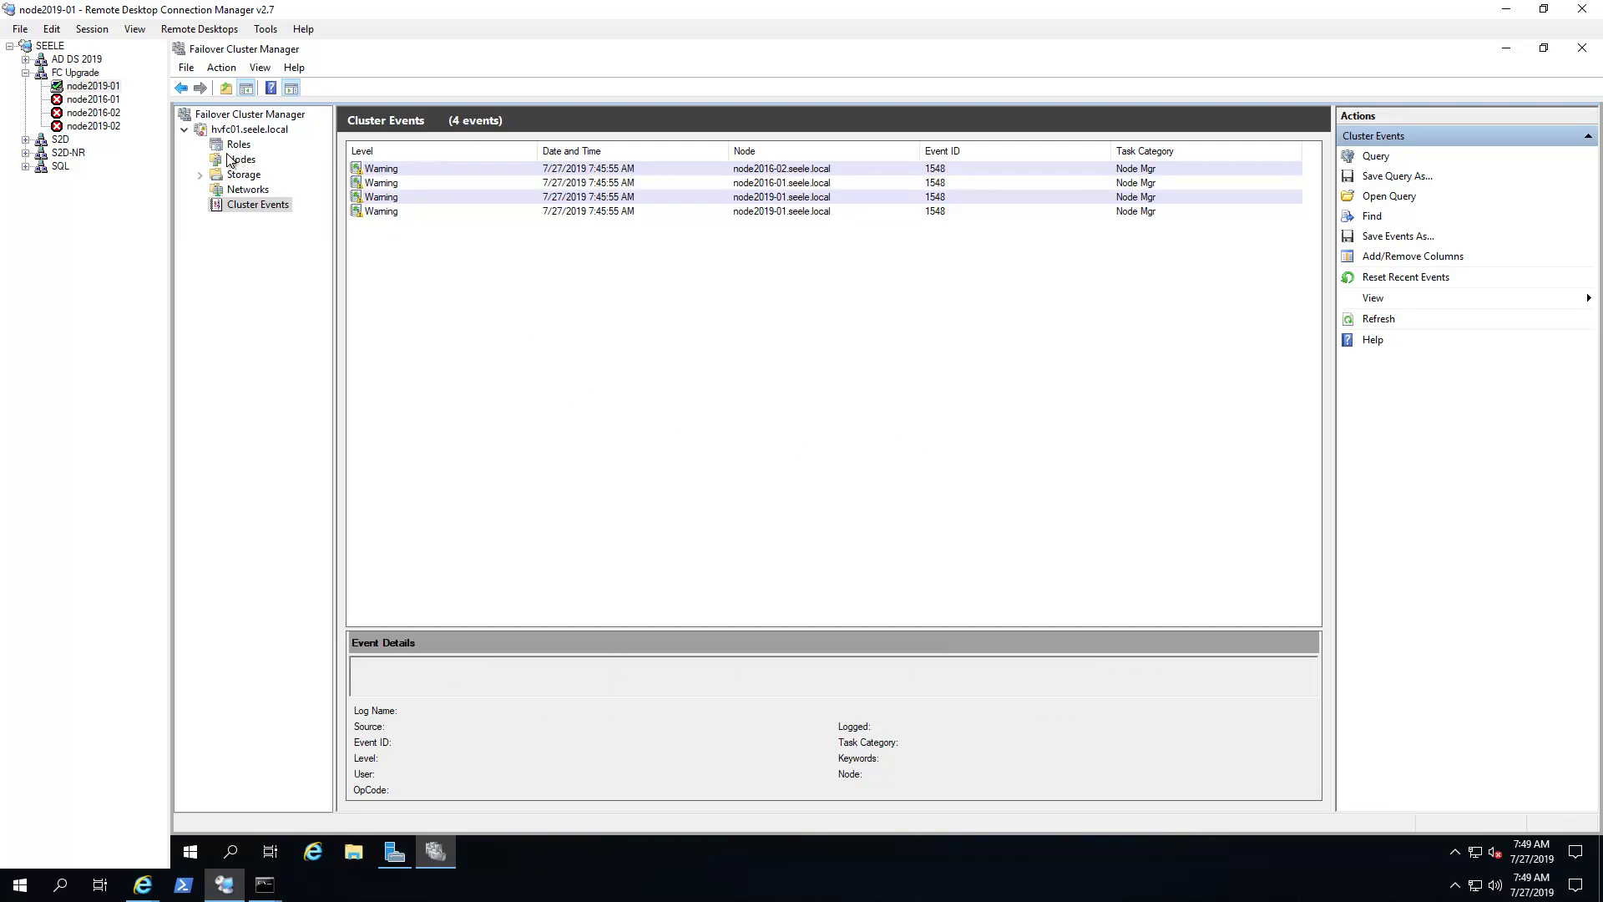
double_click(99, 129)
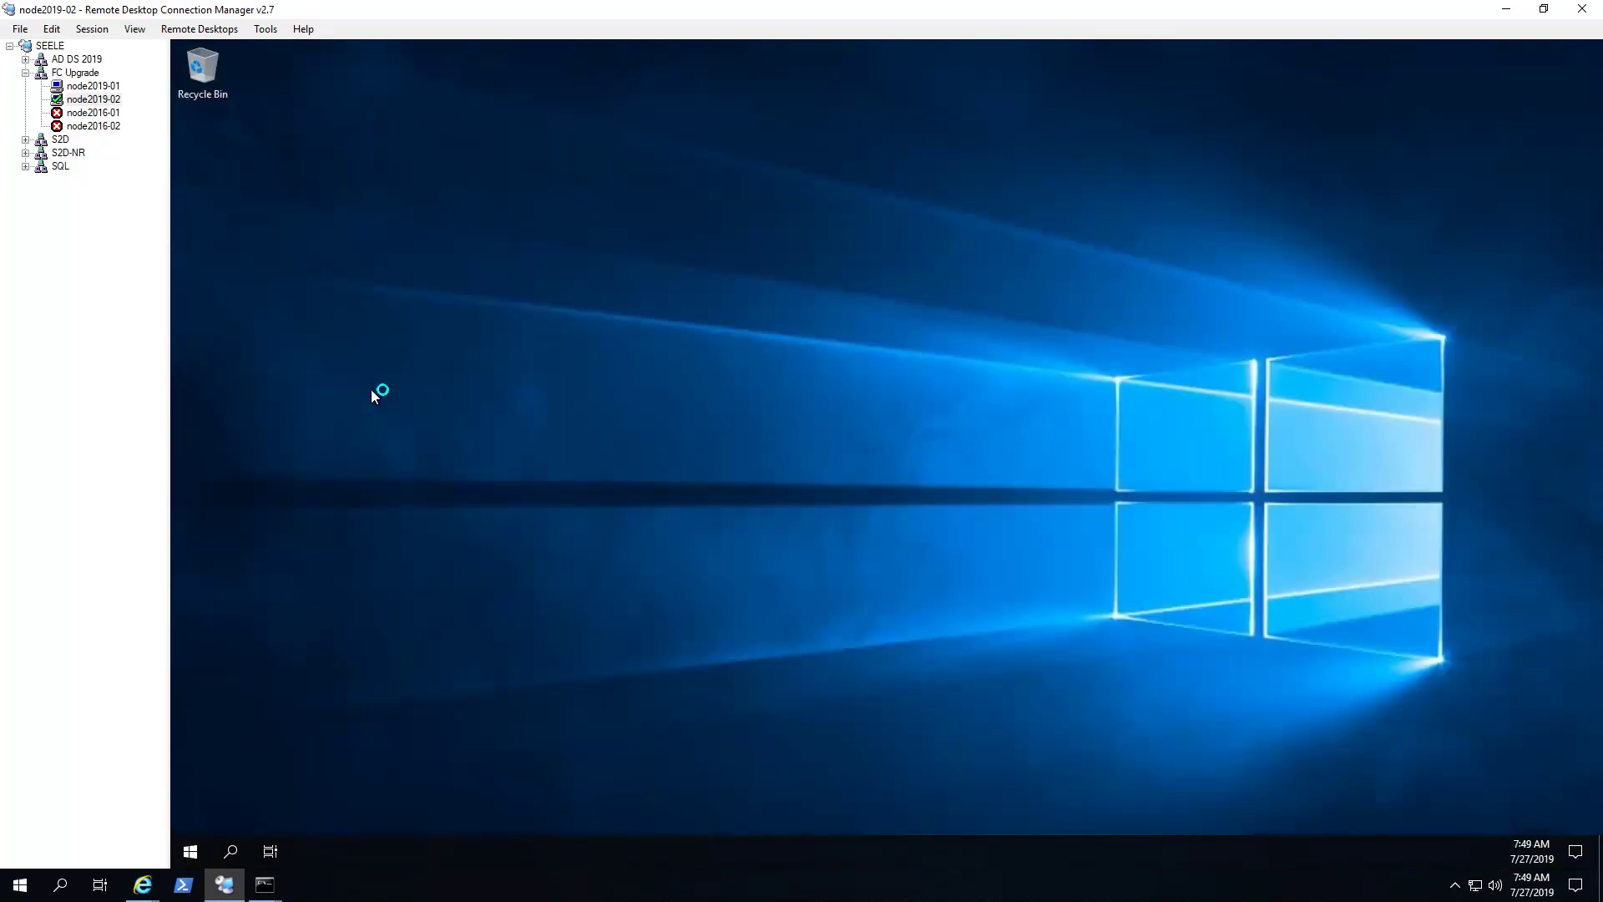
click(194, 855)
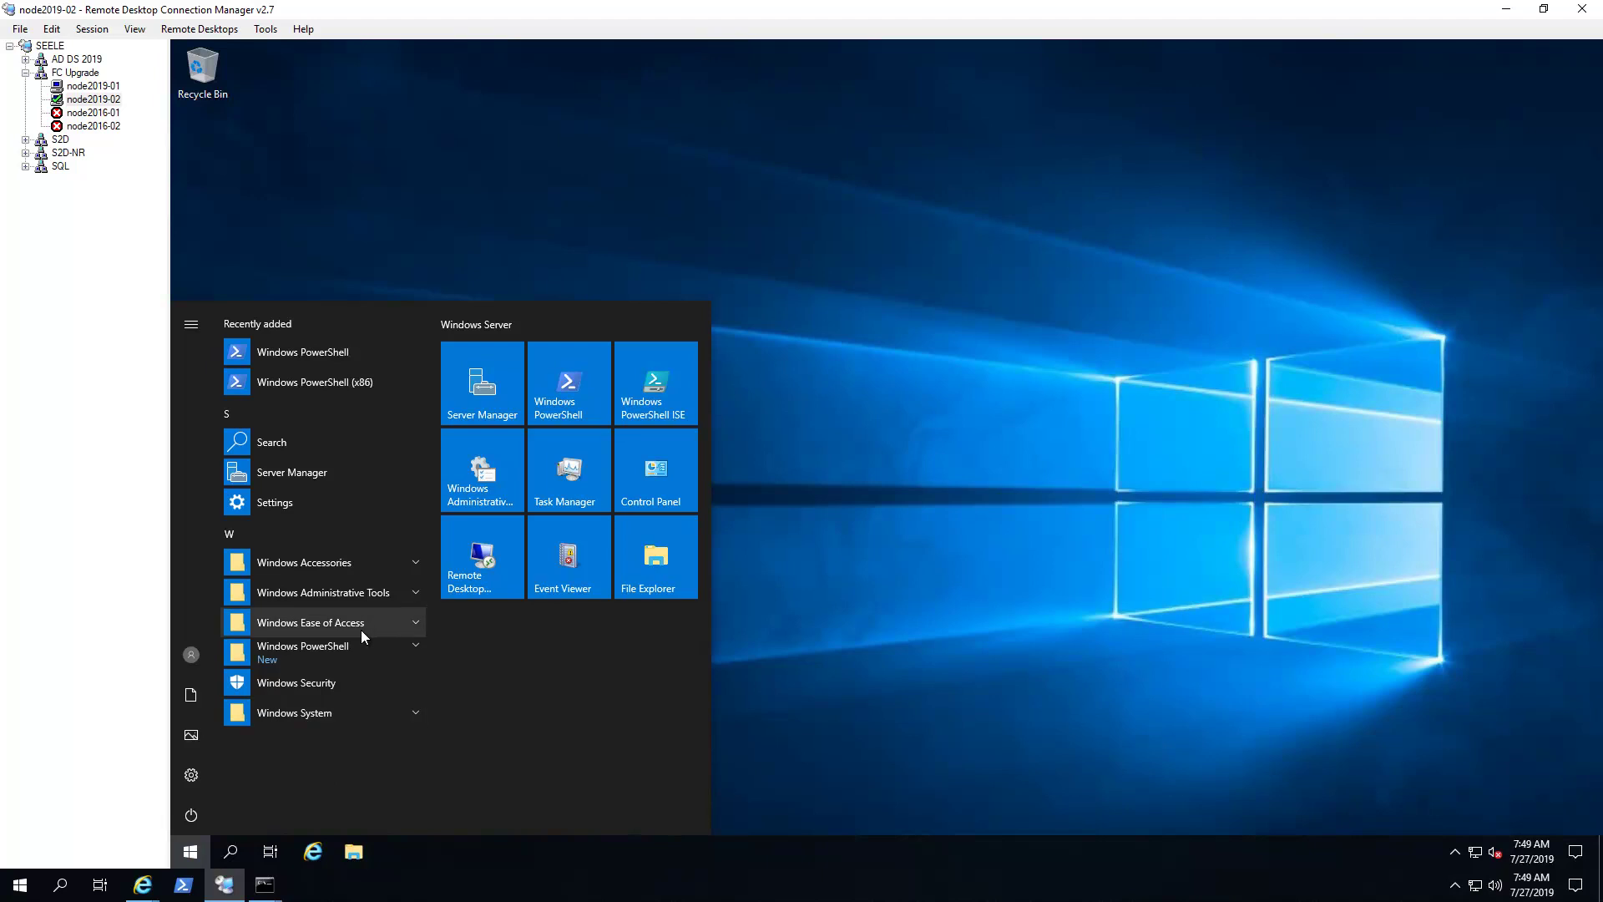
click(377, 599)
scroll(377, 600, down, 5)
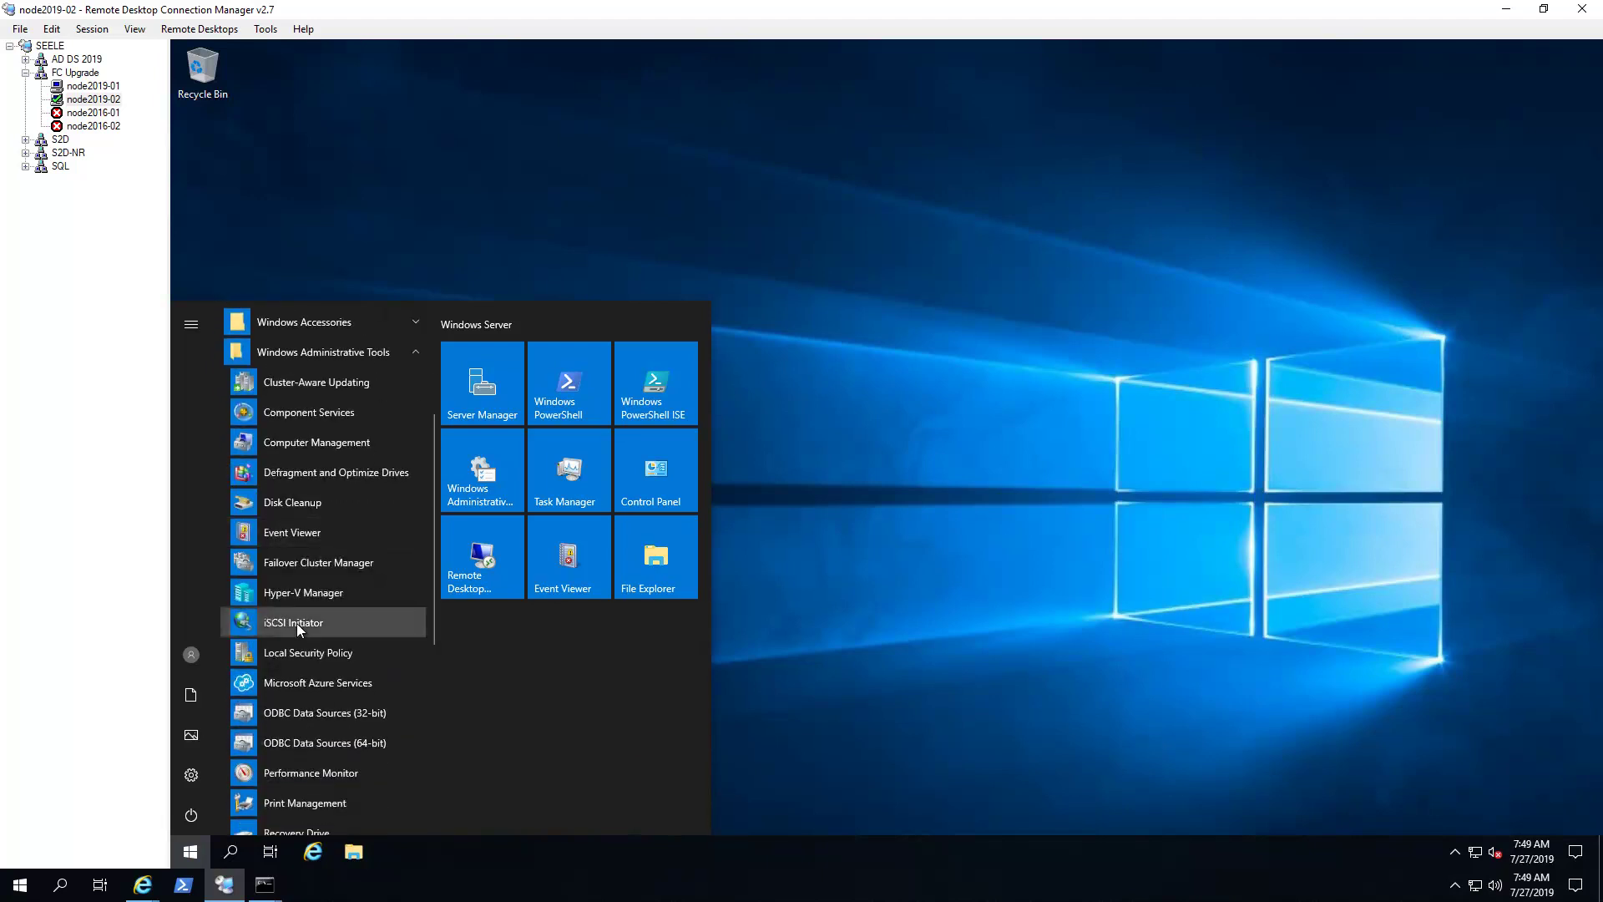
click(297, 623)
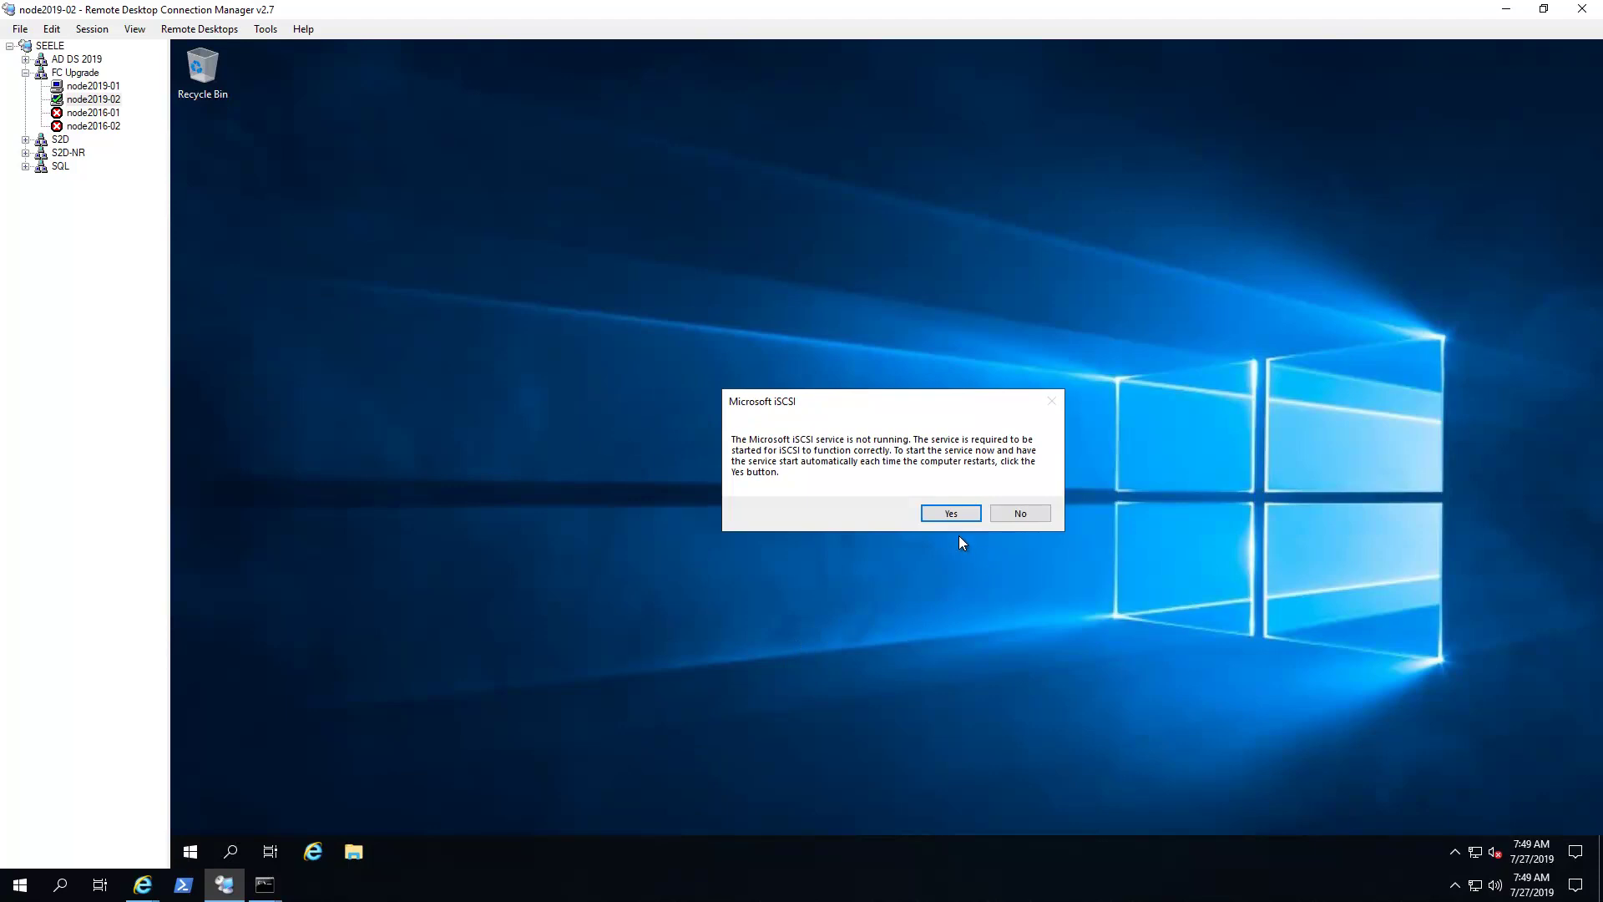
click(956, 514)
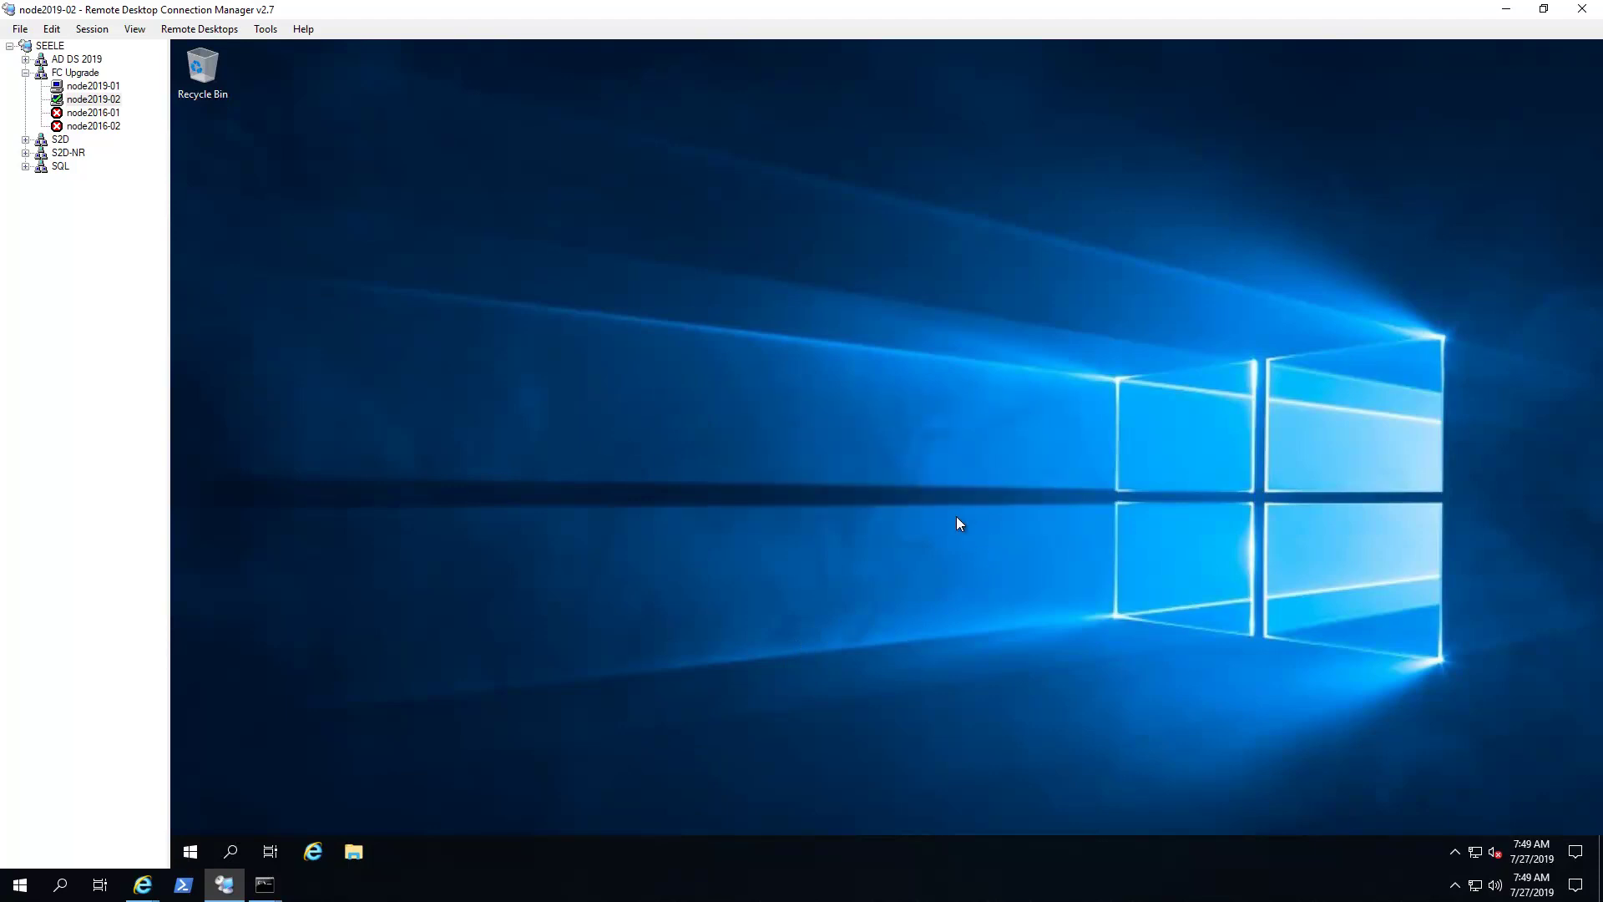
Quick-connect the iSCSI initiator to the target at 192.168.0.1 and finish the connection.
text(192.168.0.1)
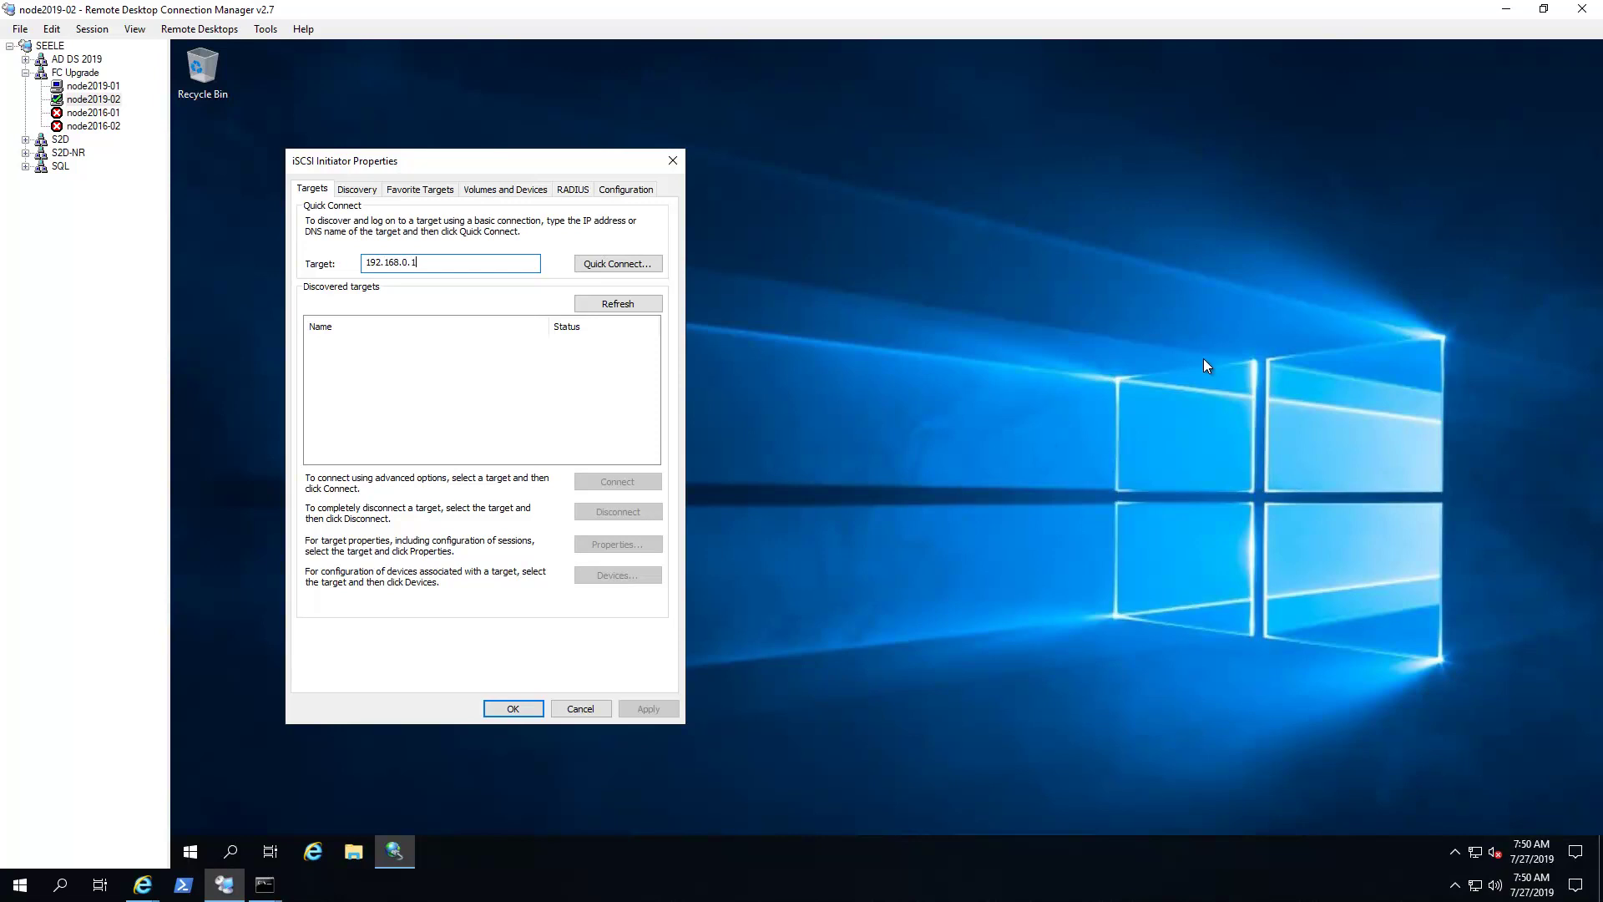
click(619, 264)
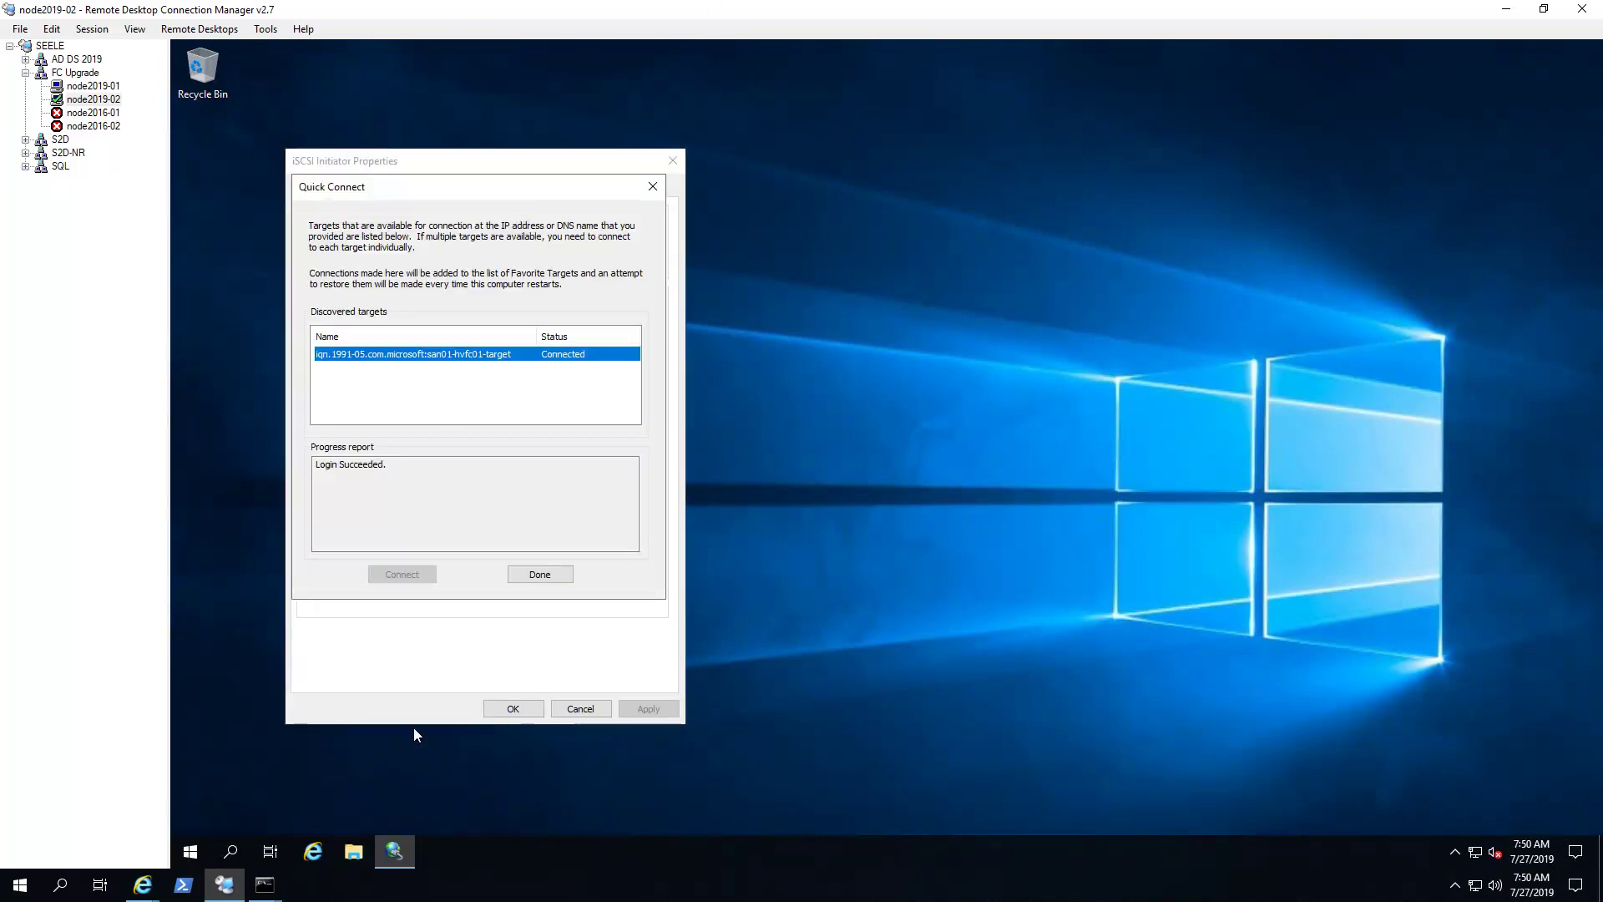
click(539, 574)
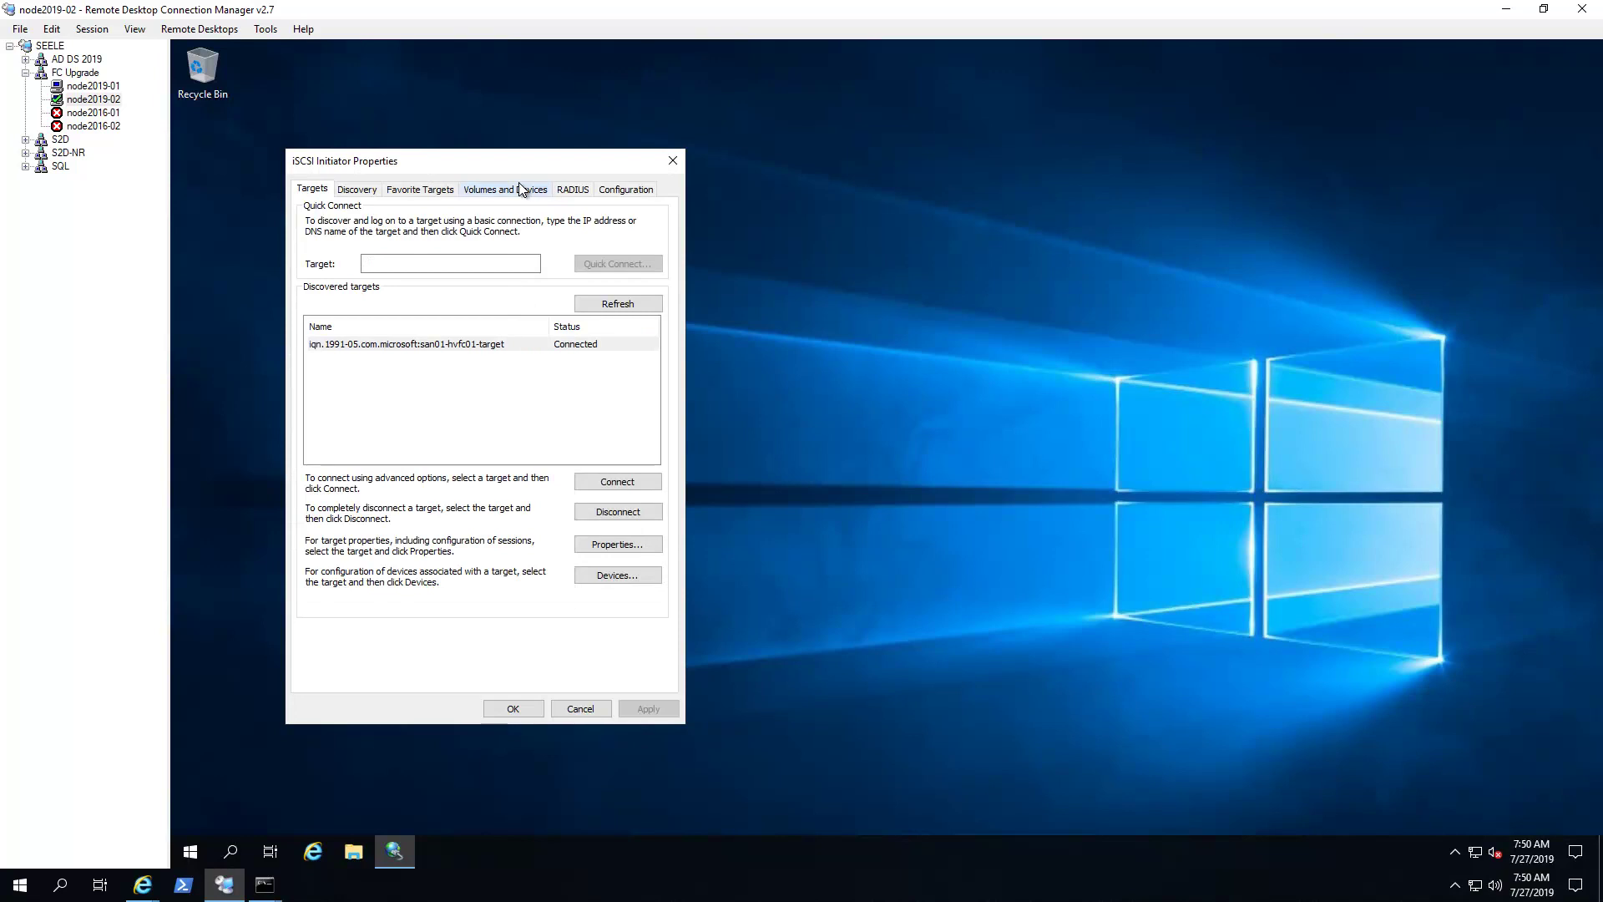
Auto-configure all available iSCSI volumes and devices, and accept the initiator properties.
click(520, 189)
click(608, 462)
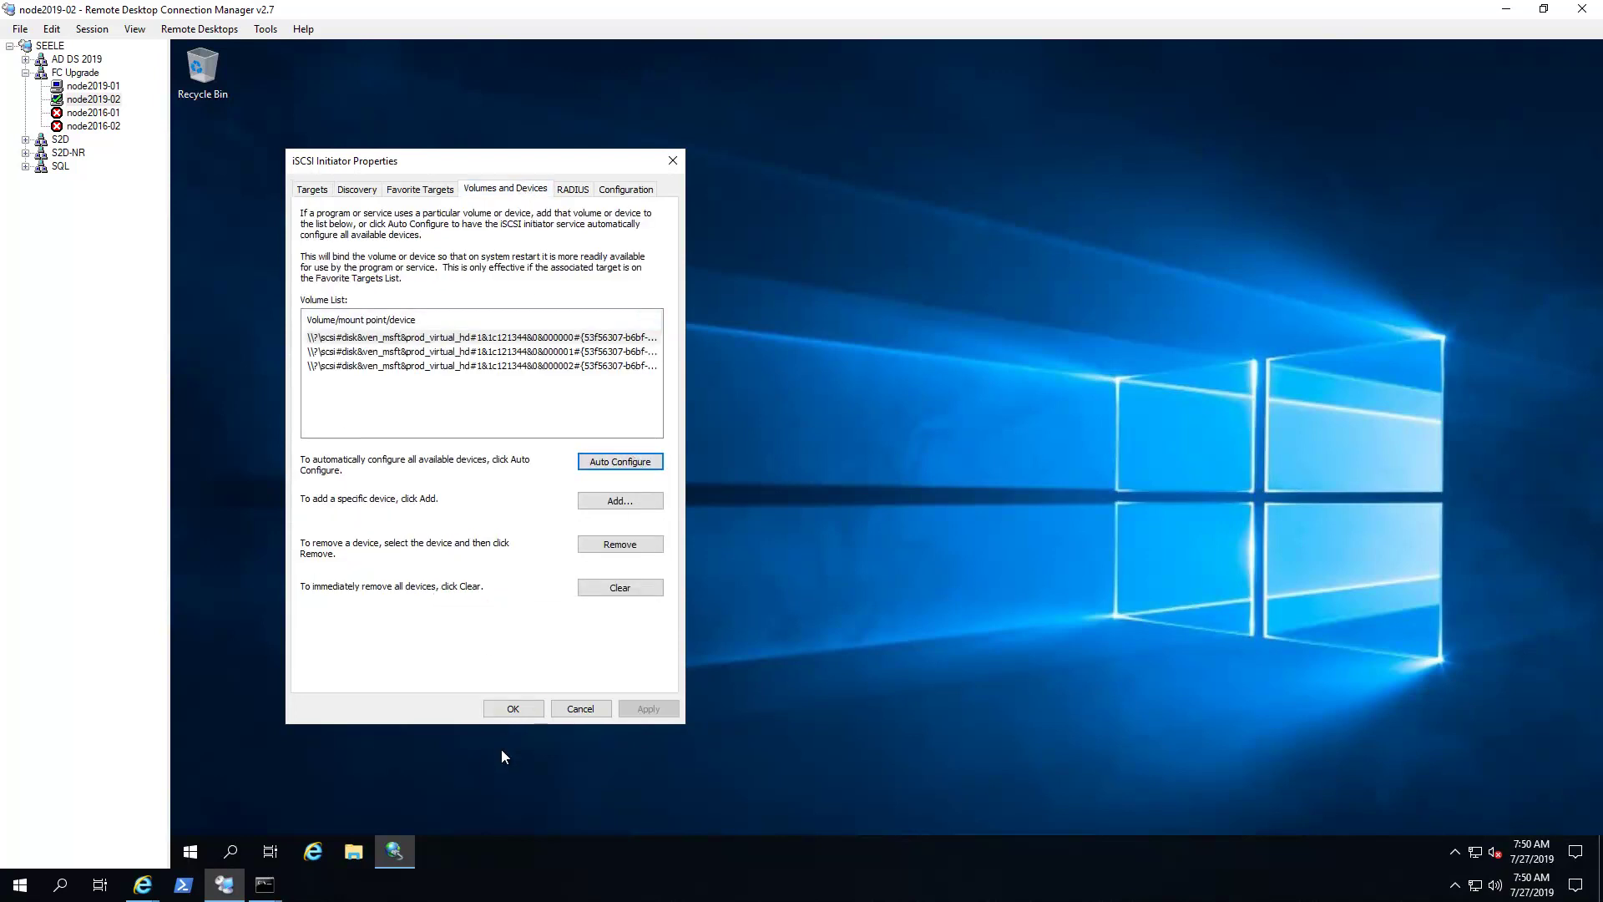
click(519, 708)
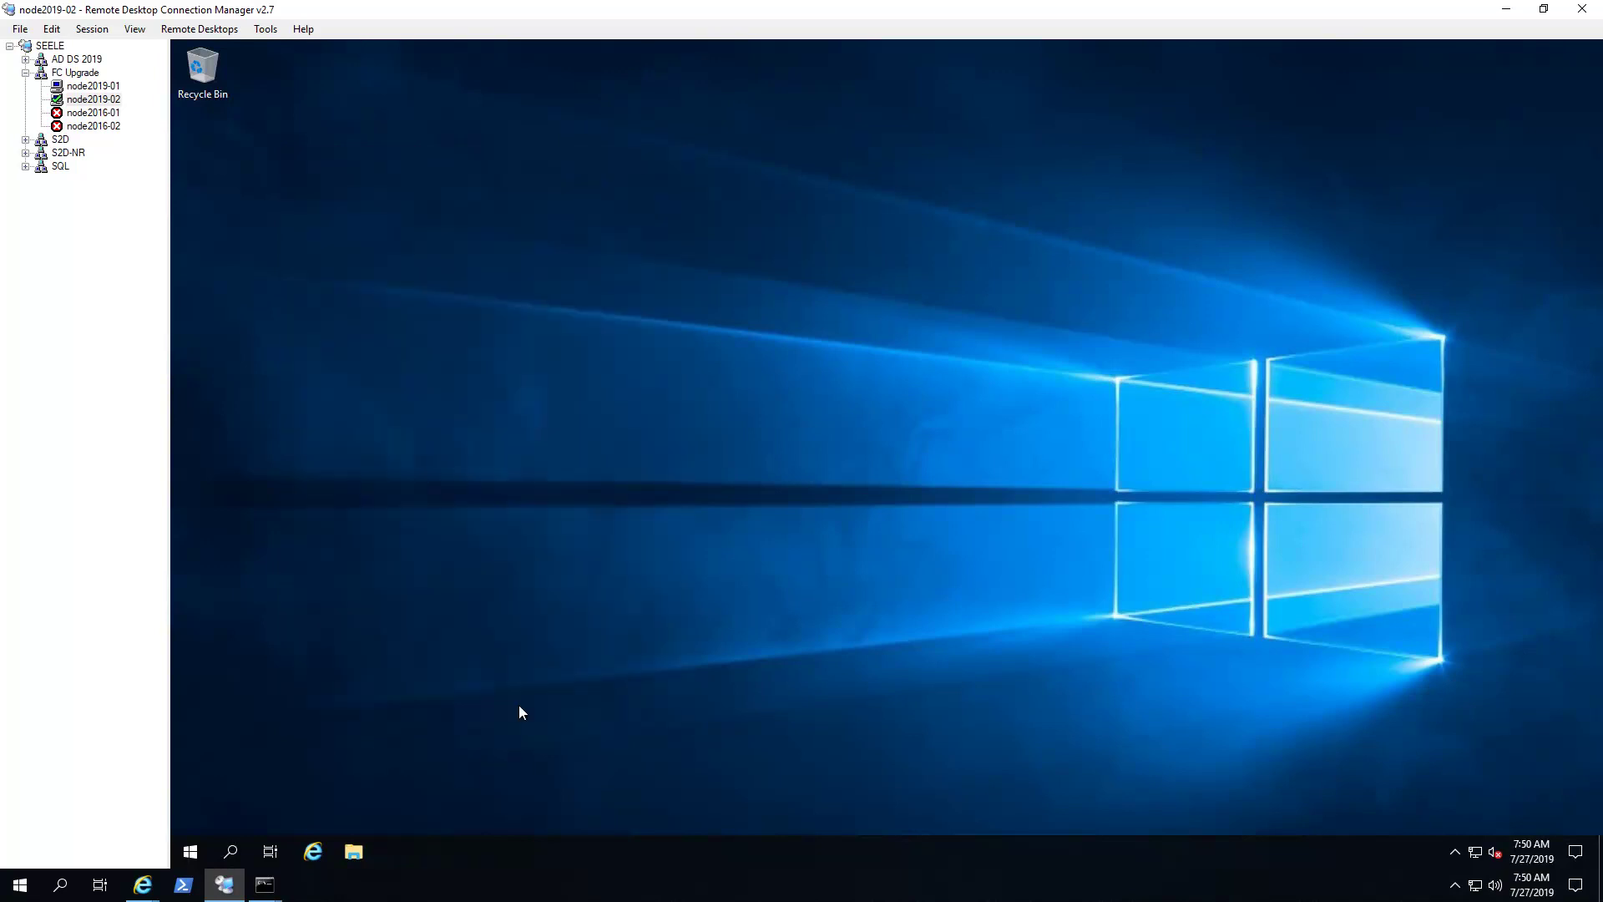
Open Server Manager on node2019-02 and display the File and Storage Services disks sorted by number.
click(191, 851)
click(496, 384)
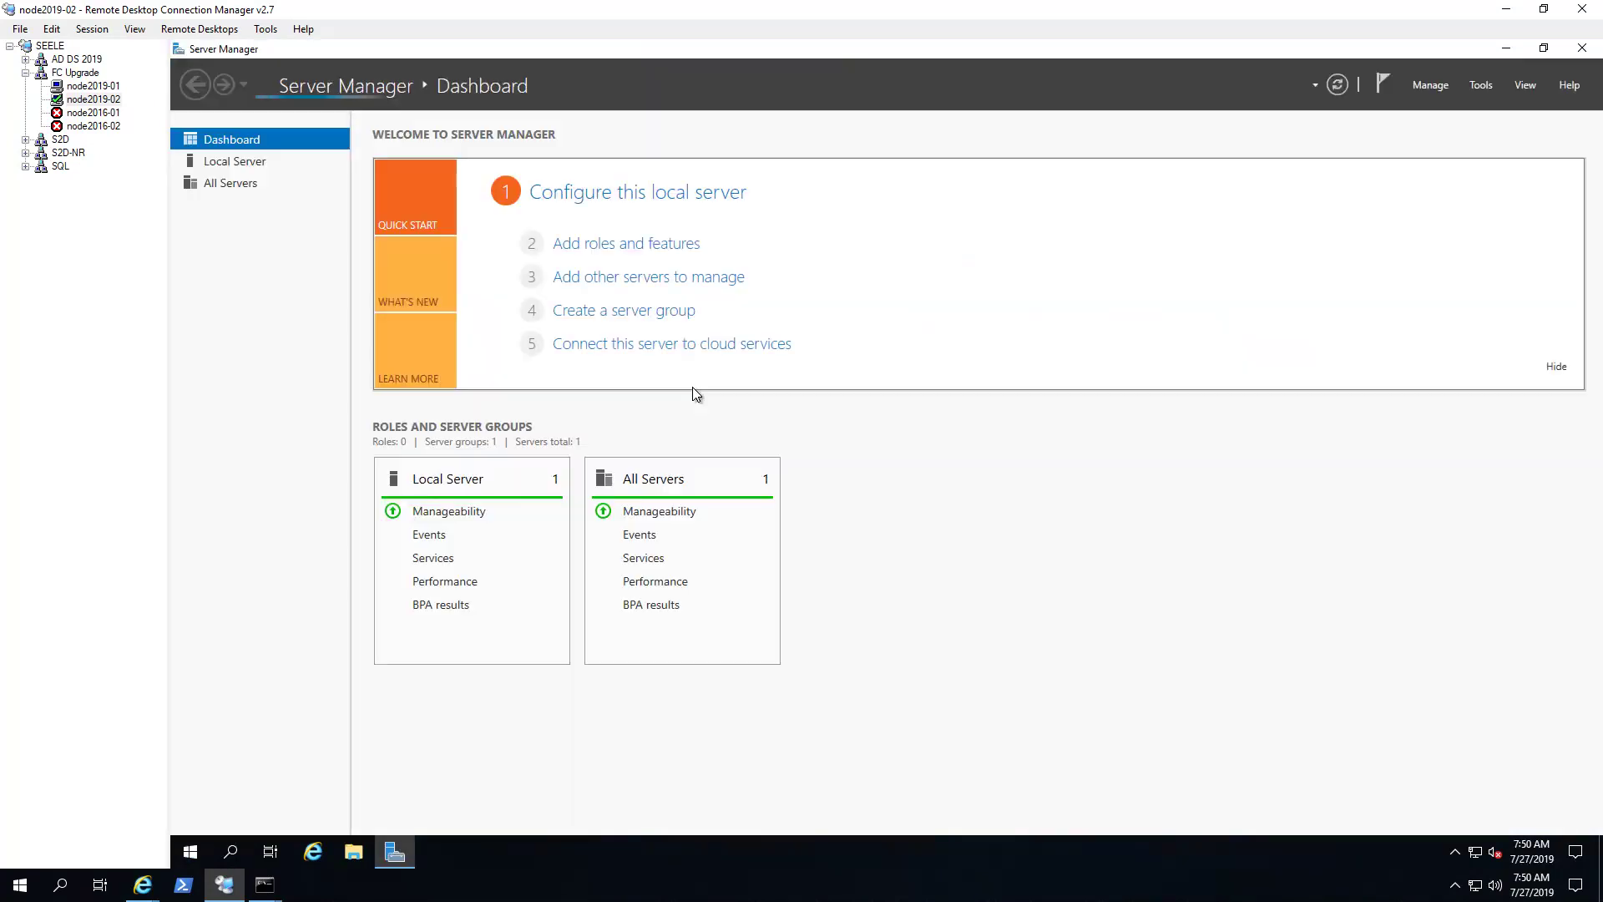
click(235, 163)
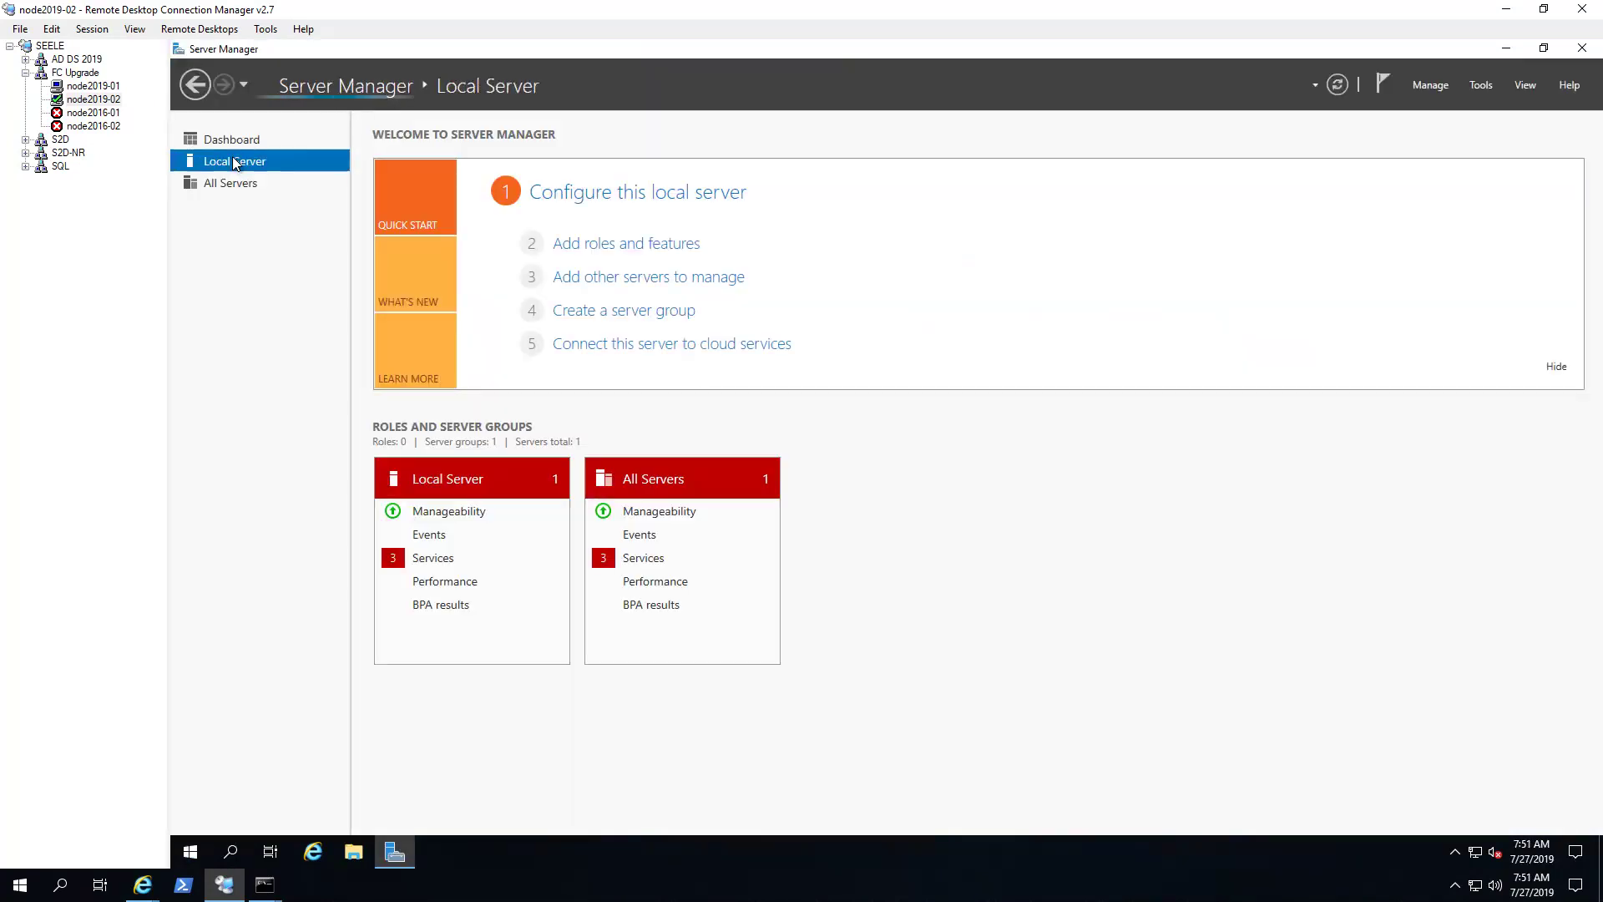
click(236, 148)
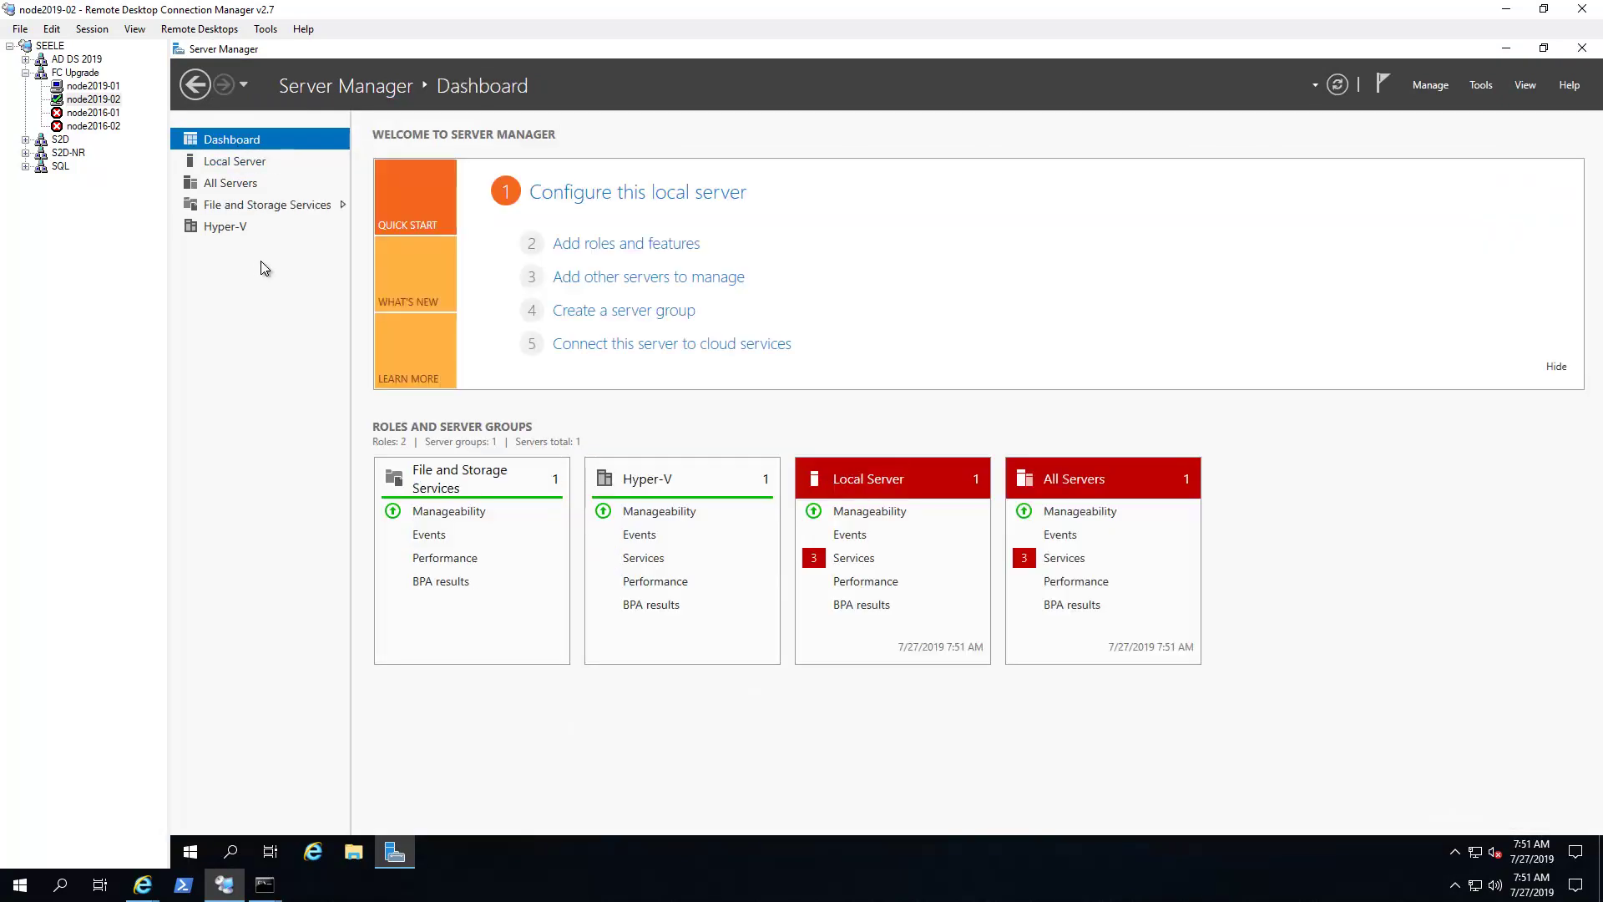
click(260, 207)
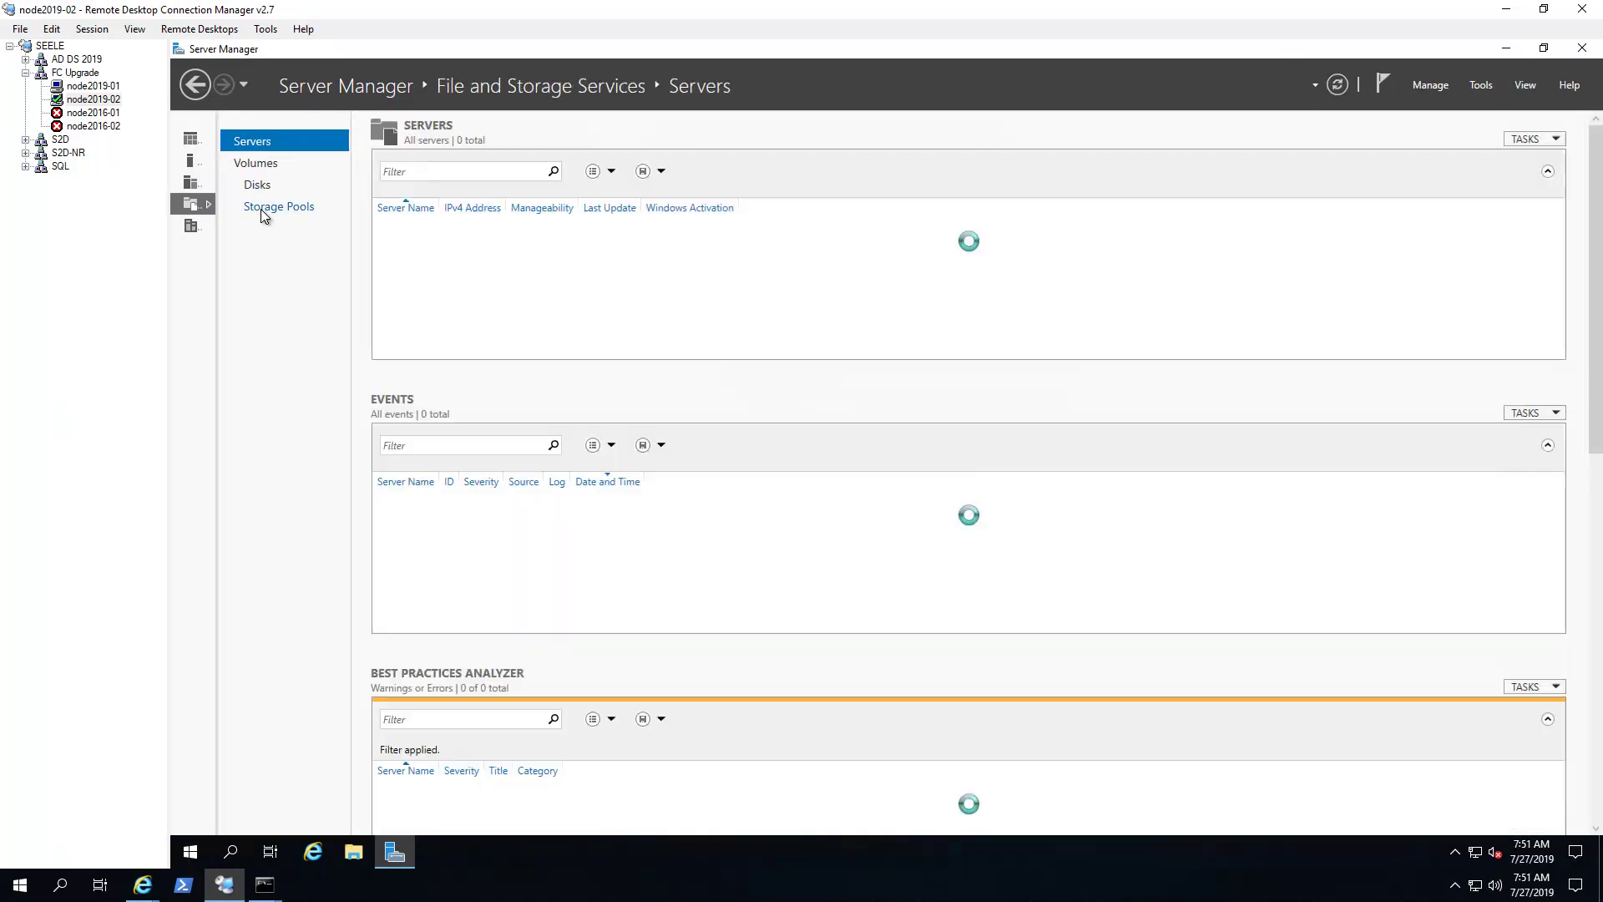
click(257, 186)
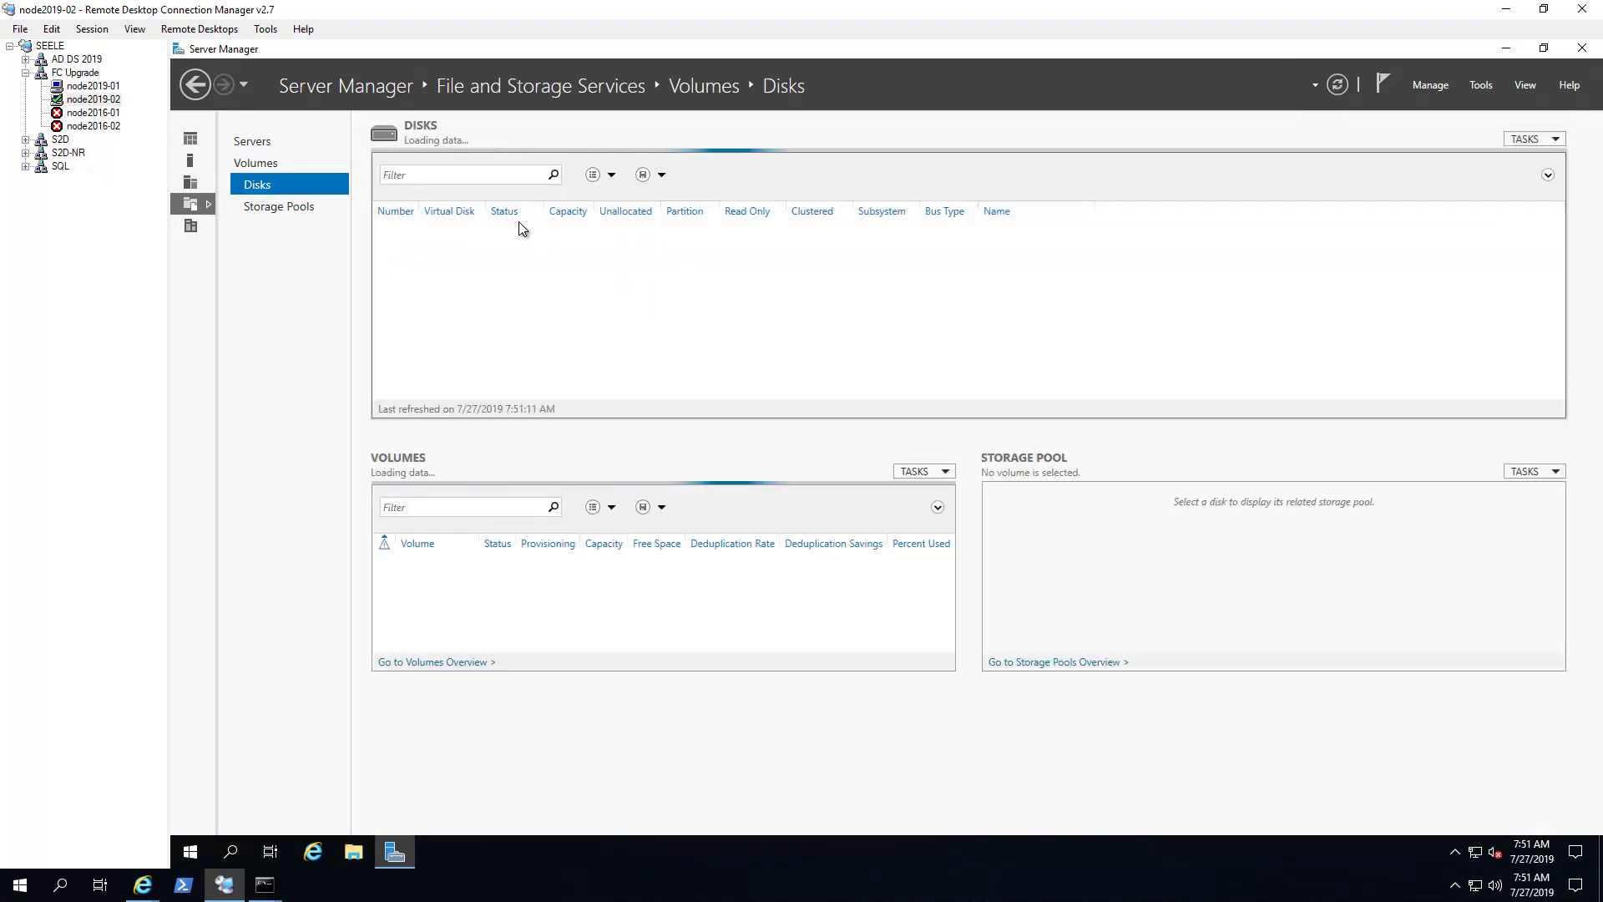
click(395, 210)
Bring the three iSCSI disks, numbers 1, 2 and 3, online on node2019-02, accepting each data-loss warning.
right_click(553, 277)
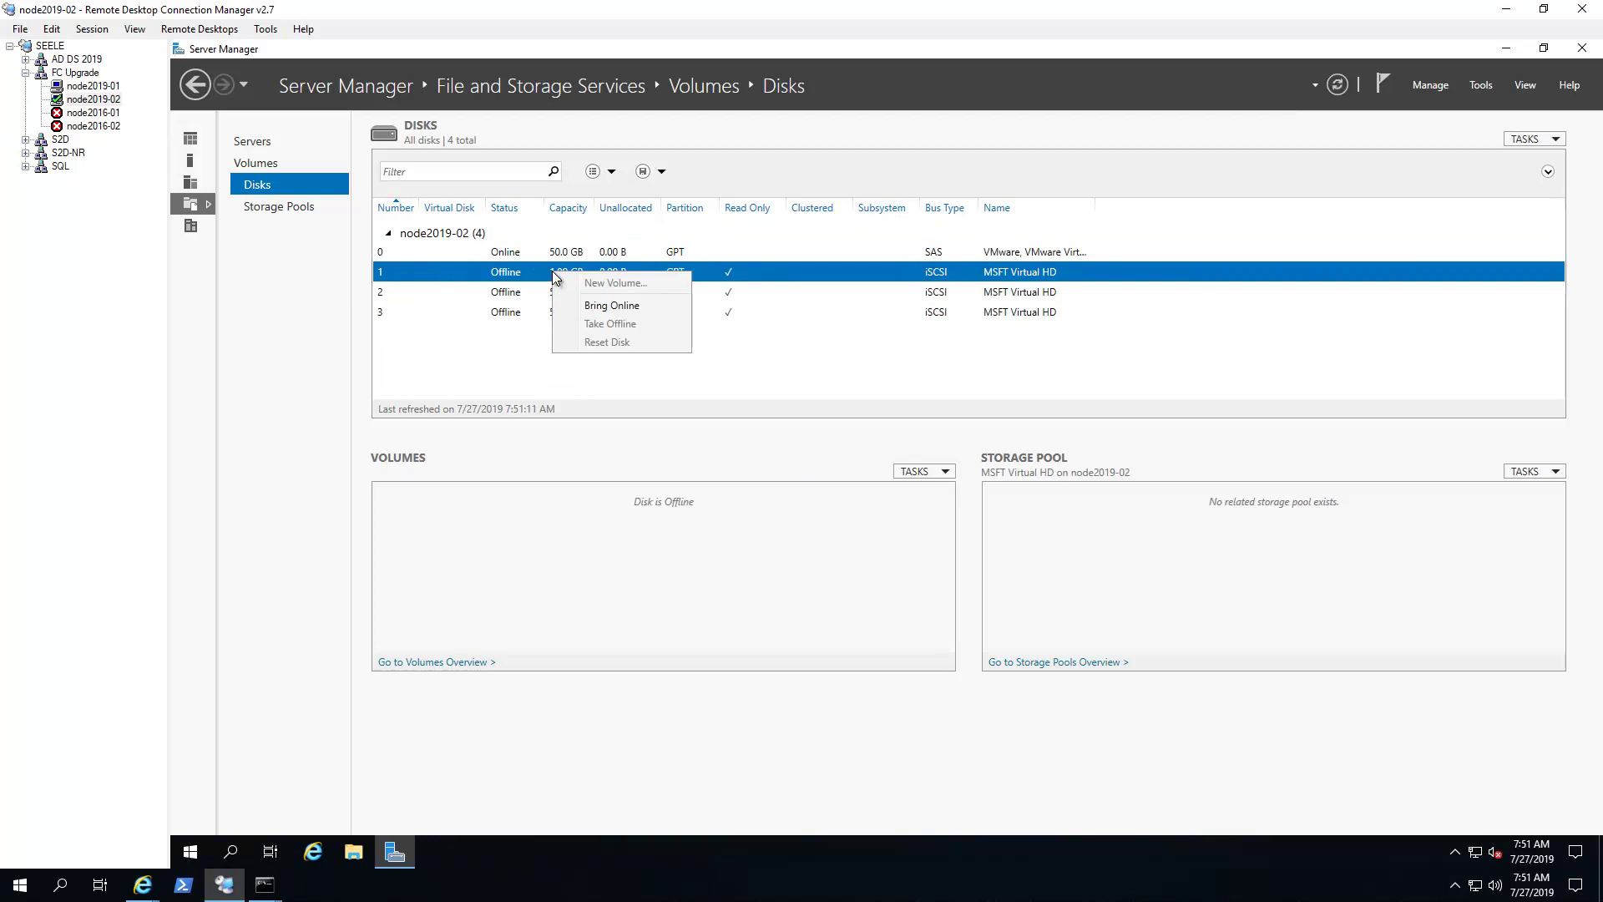
click(616, 311)
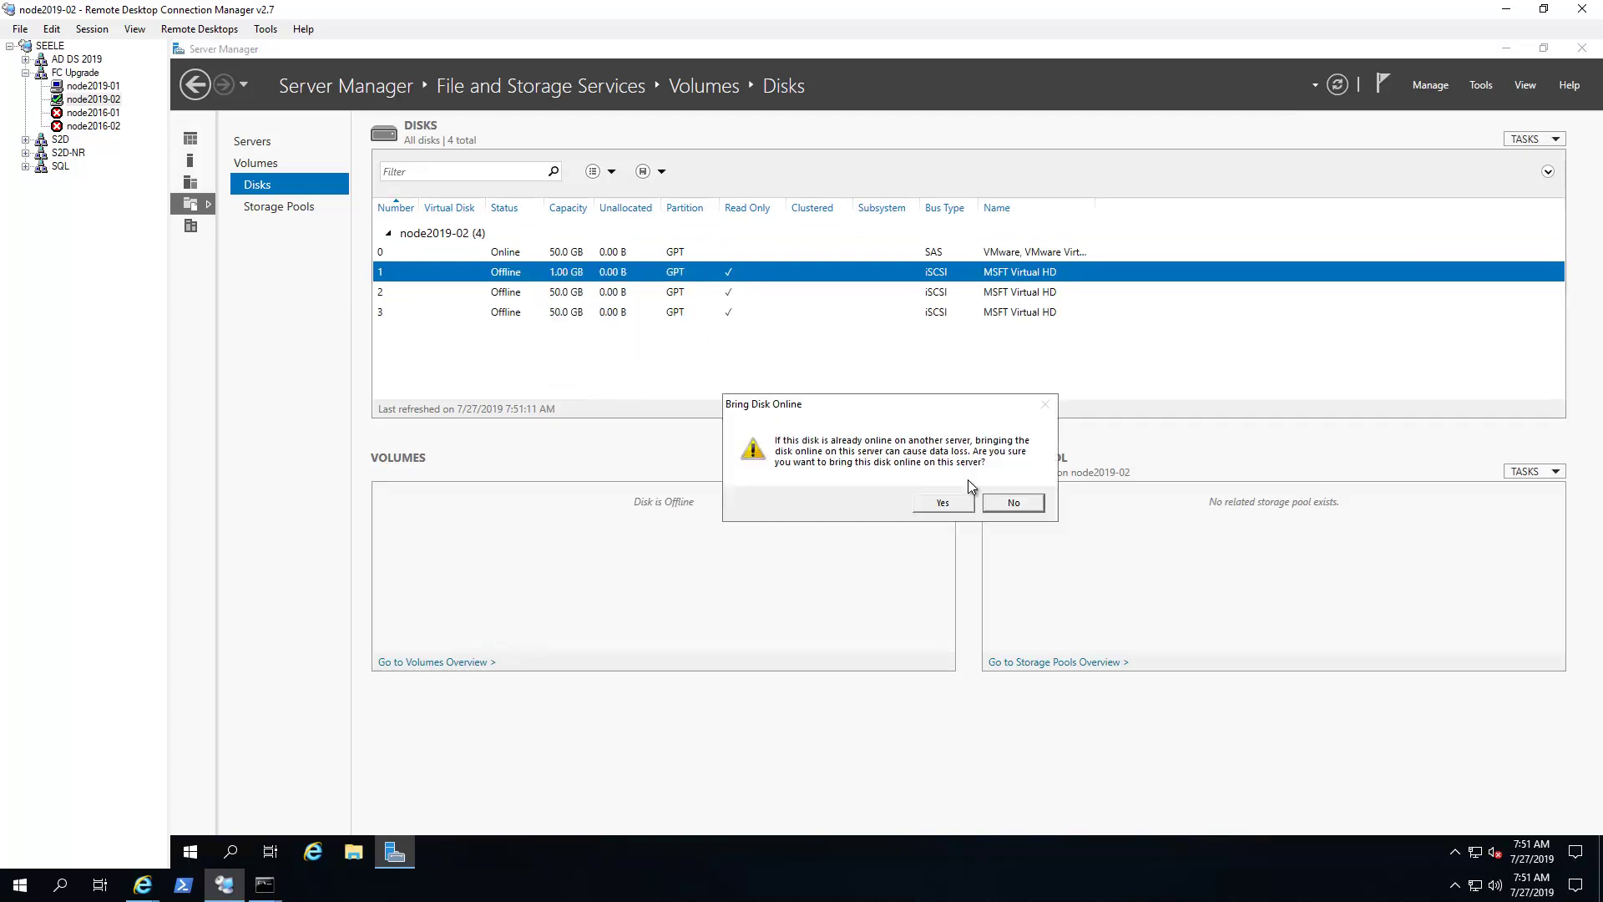
click(938, 503)
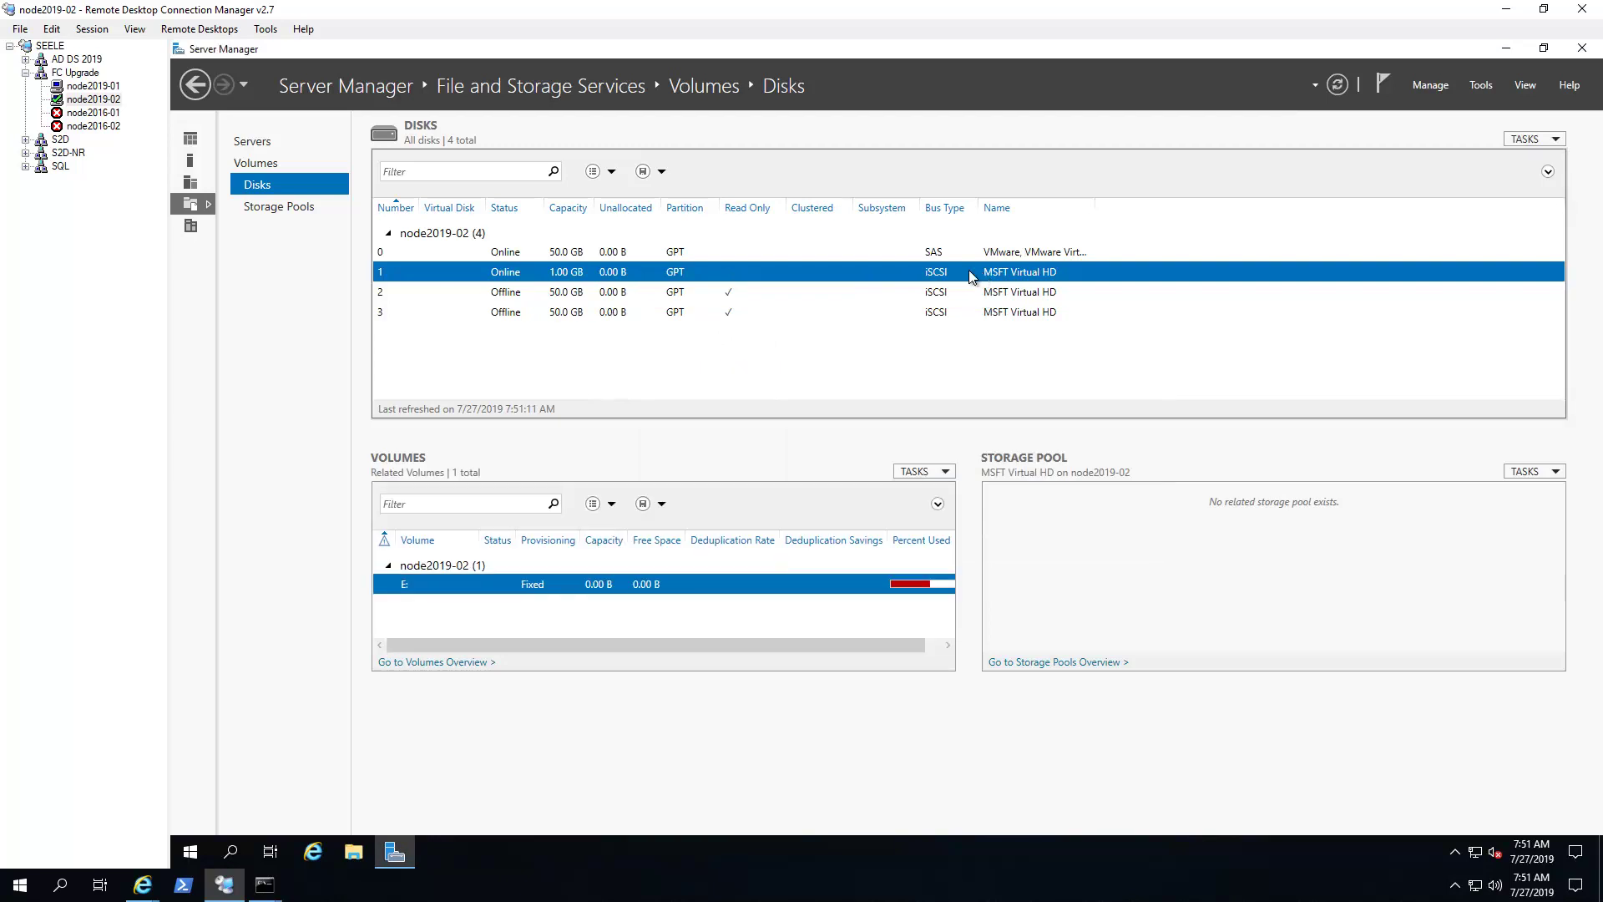
right_click(505, 297)
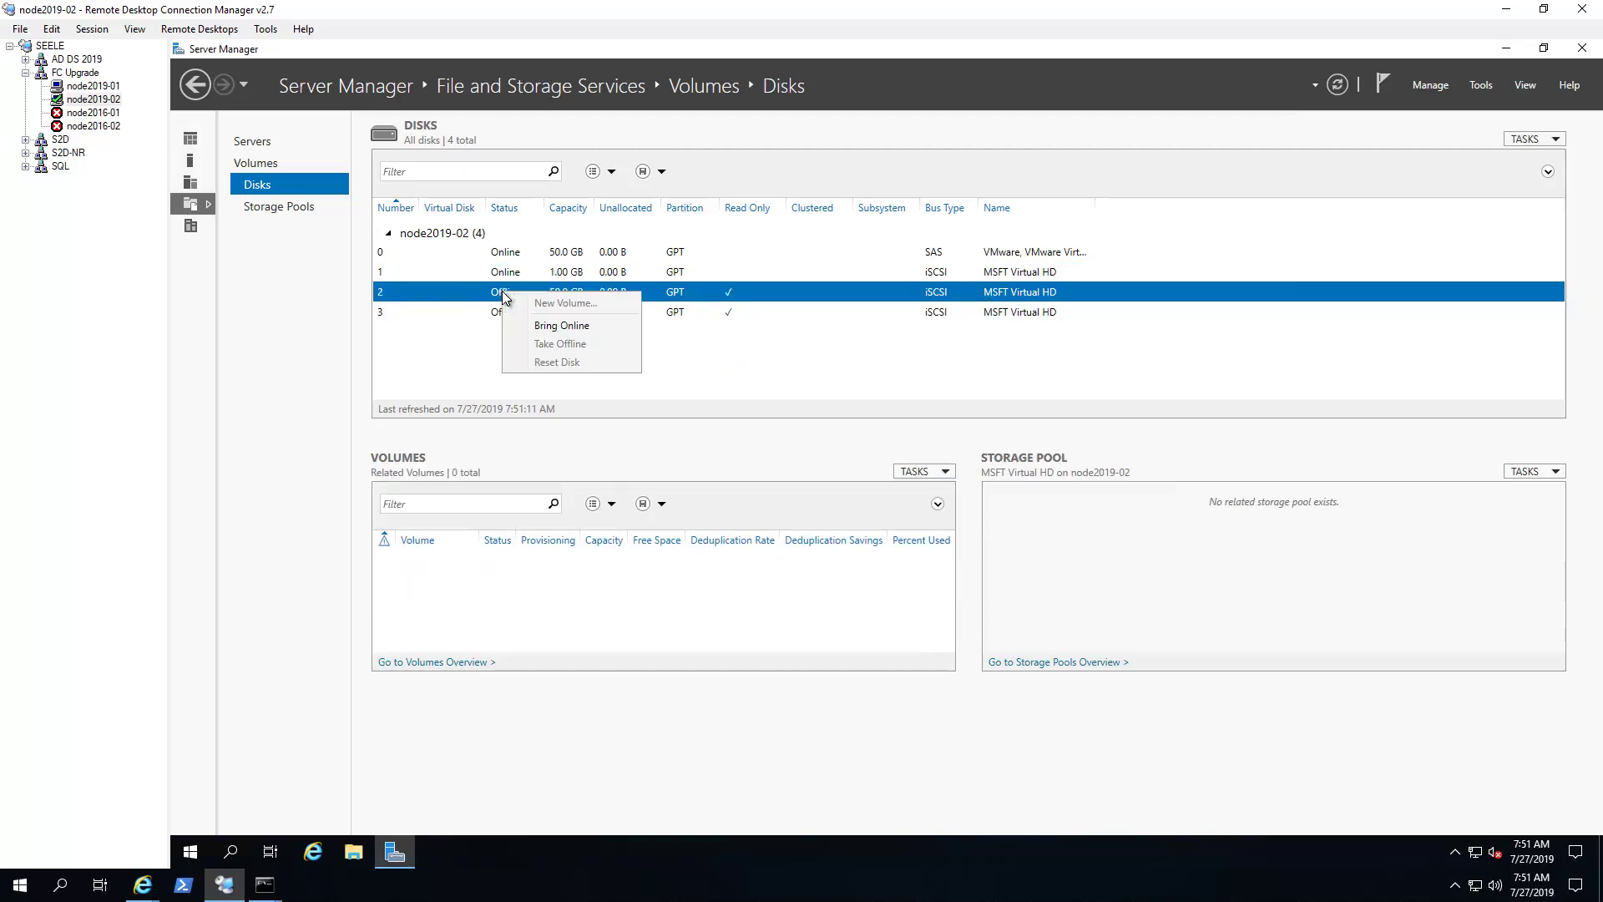
click(561, 325)
click(960, 503)
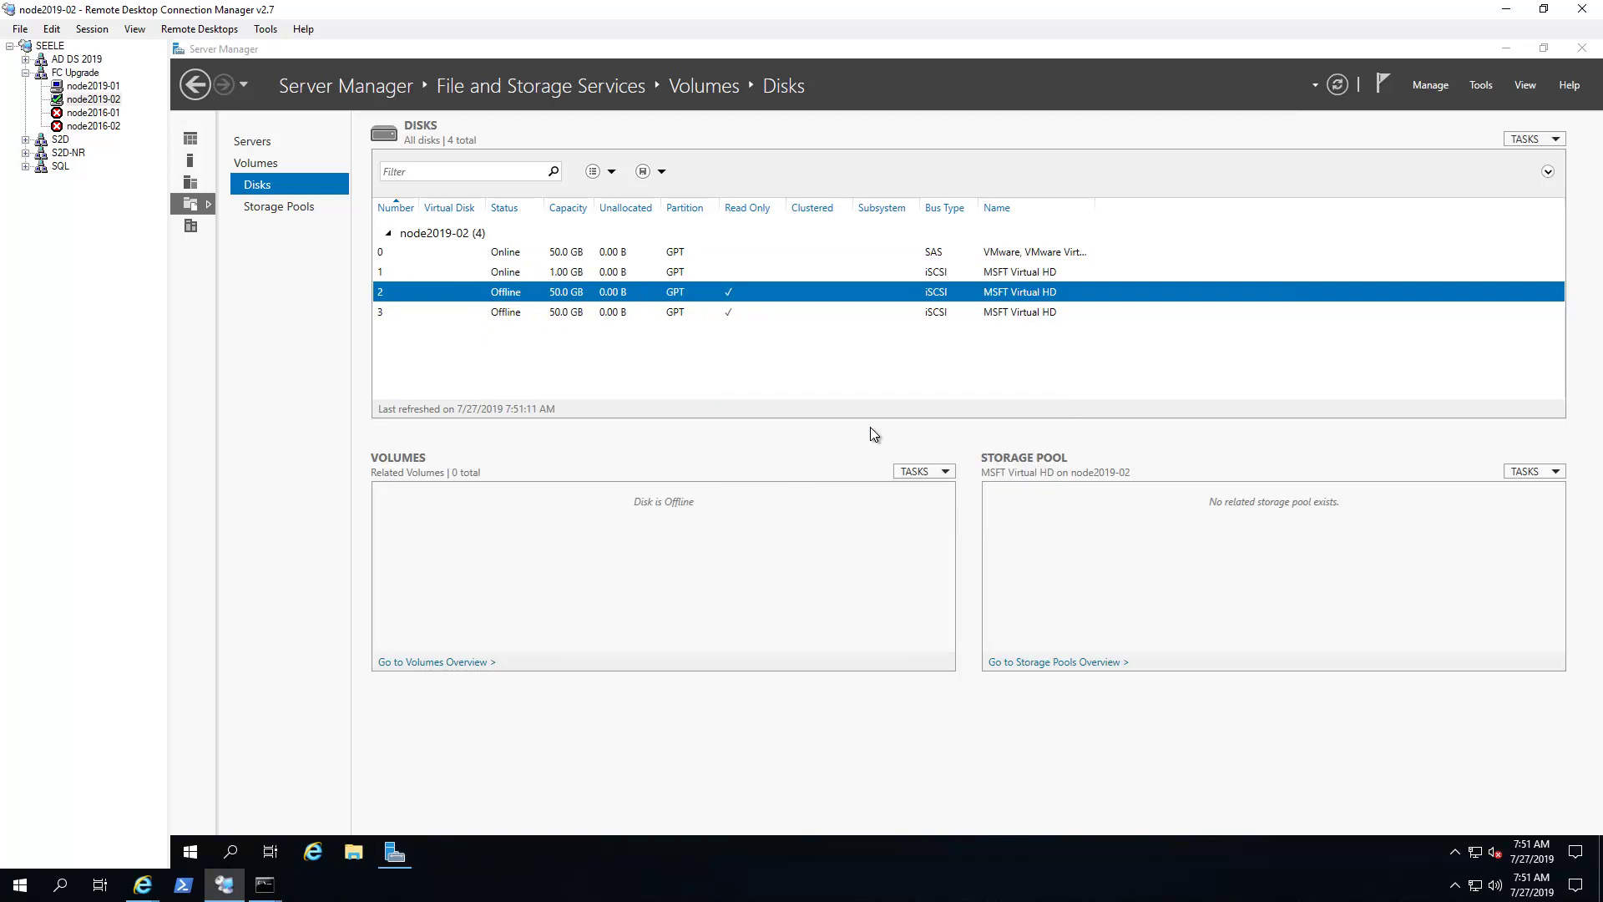
right_click(520, 316)
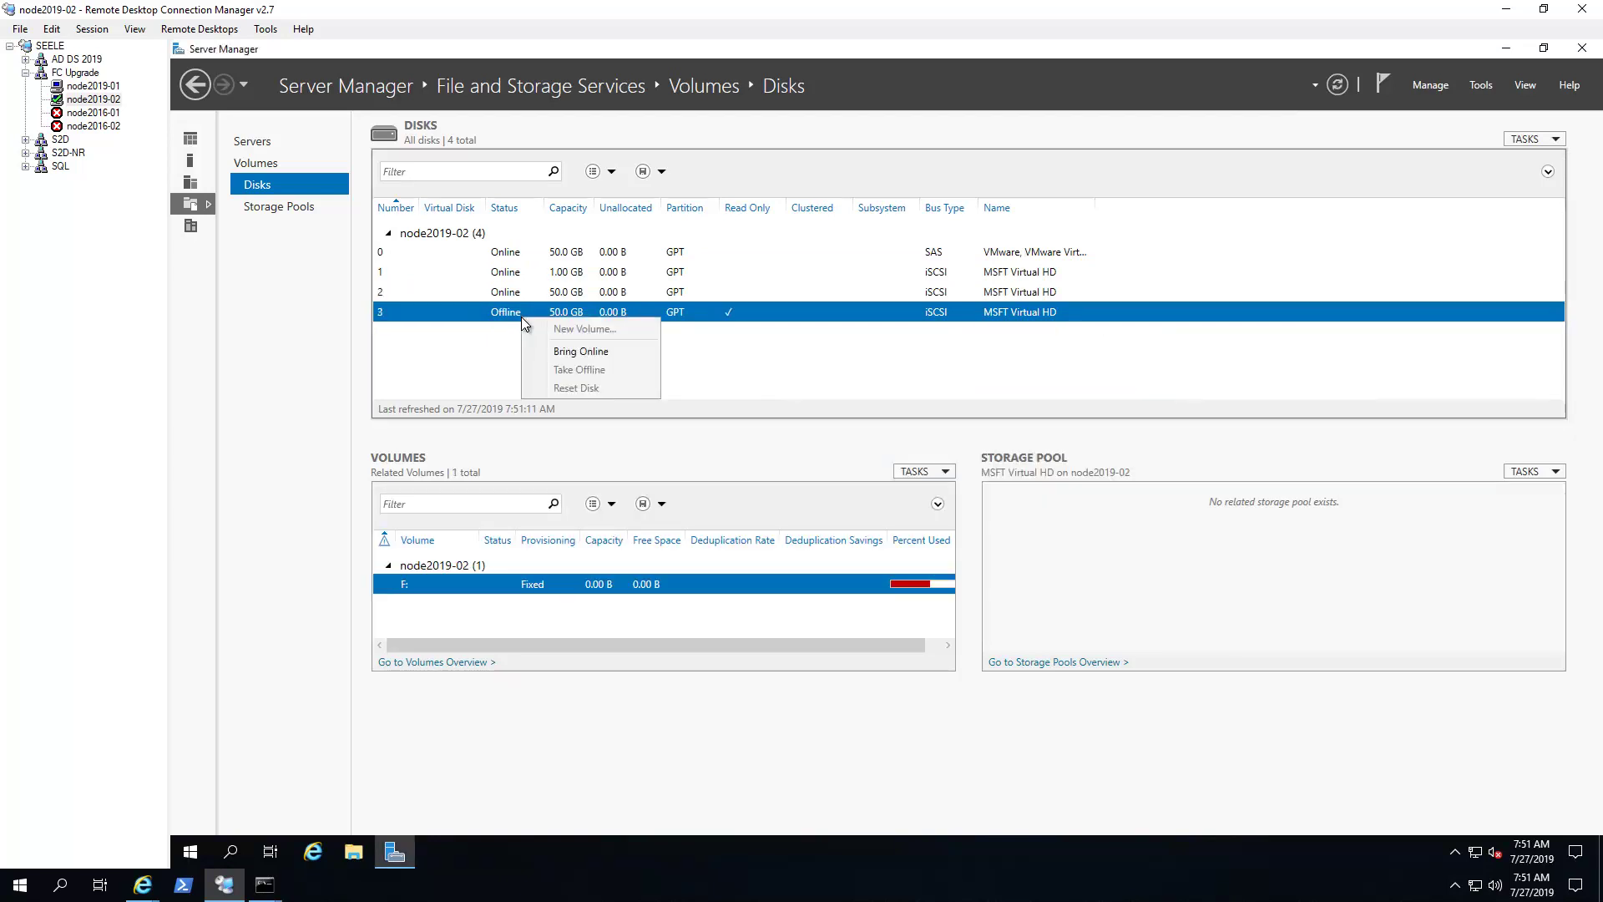
click(583, 353)
click(942, 505)
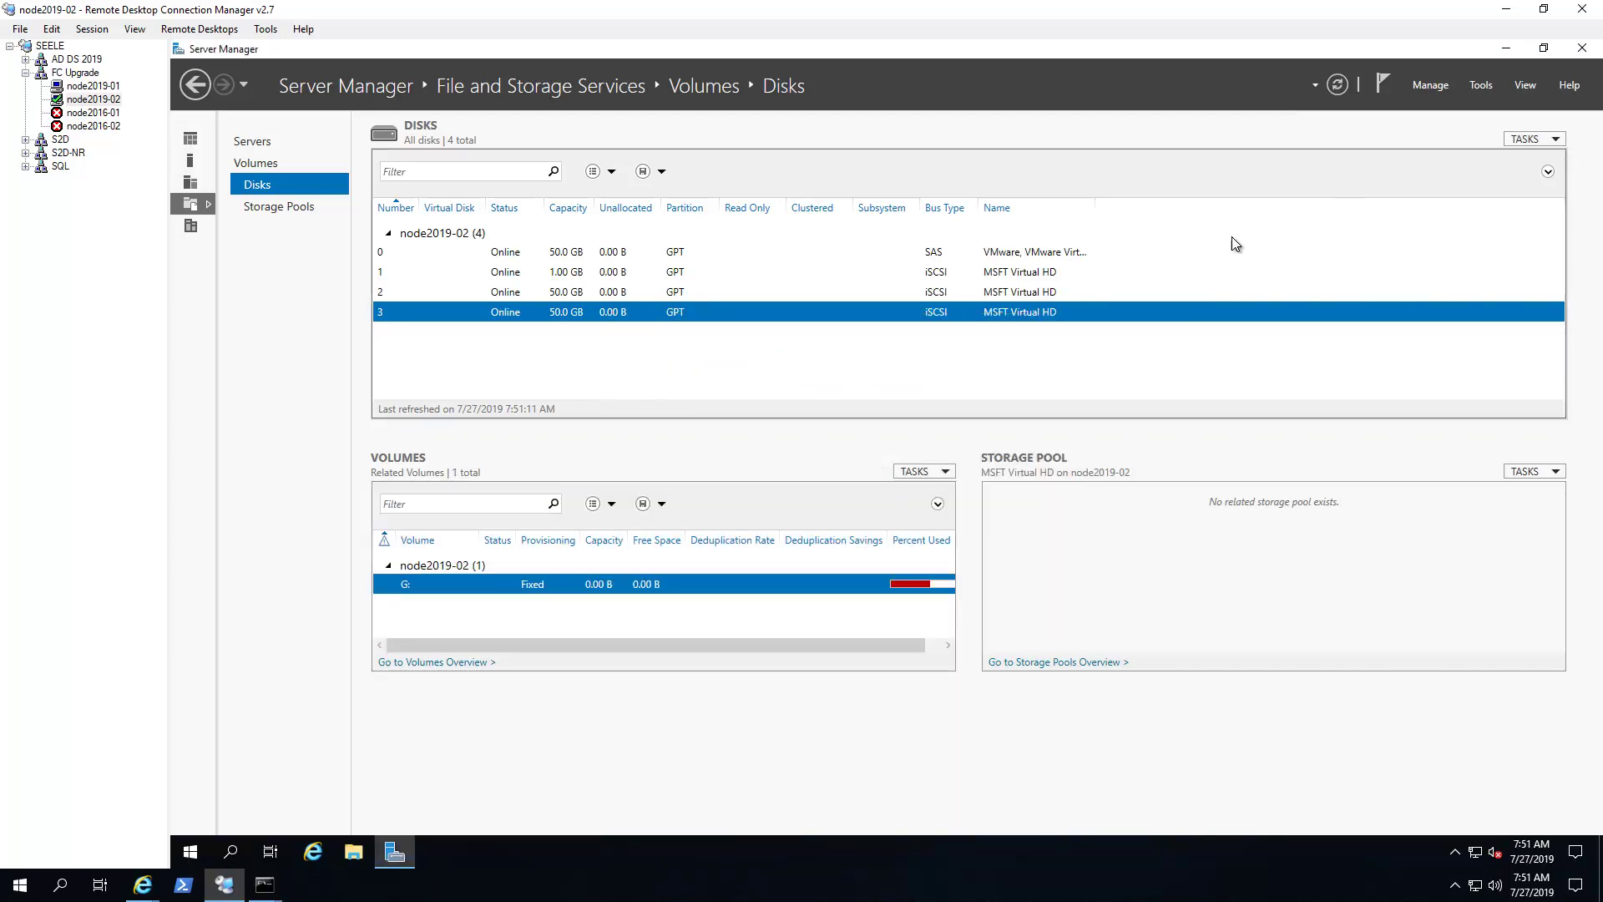
Start Windows PowerShell as administrator on node2019-02, allowing it to make changes, and get a fresh prompt.
click(190, 853)
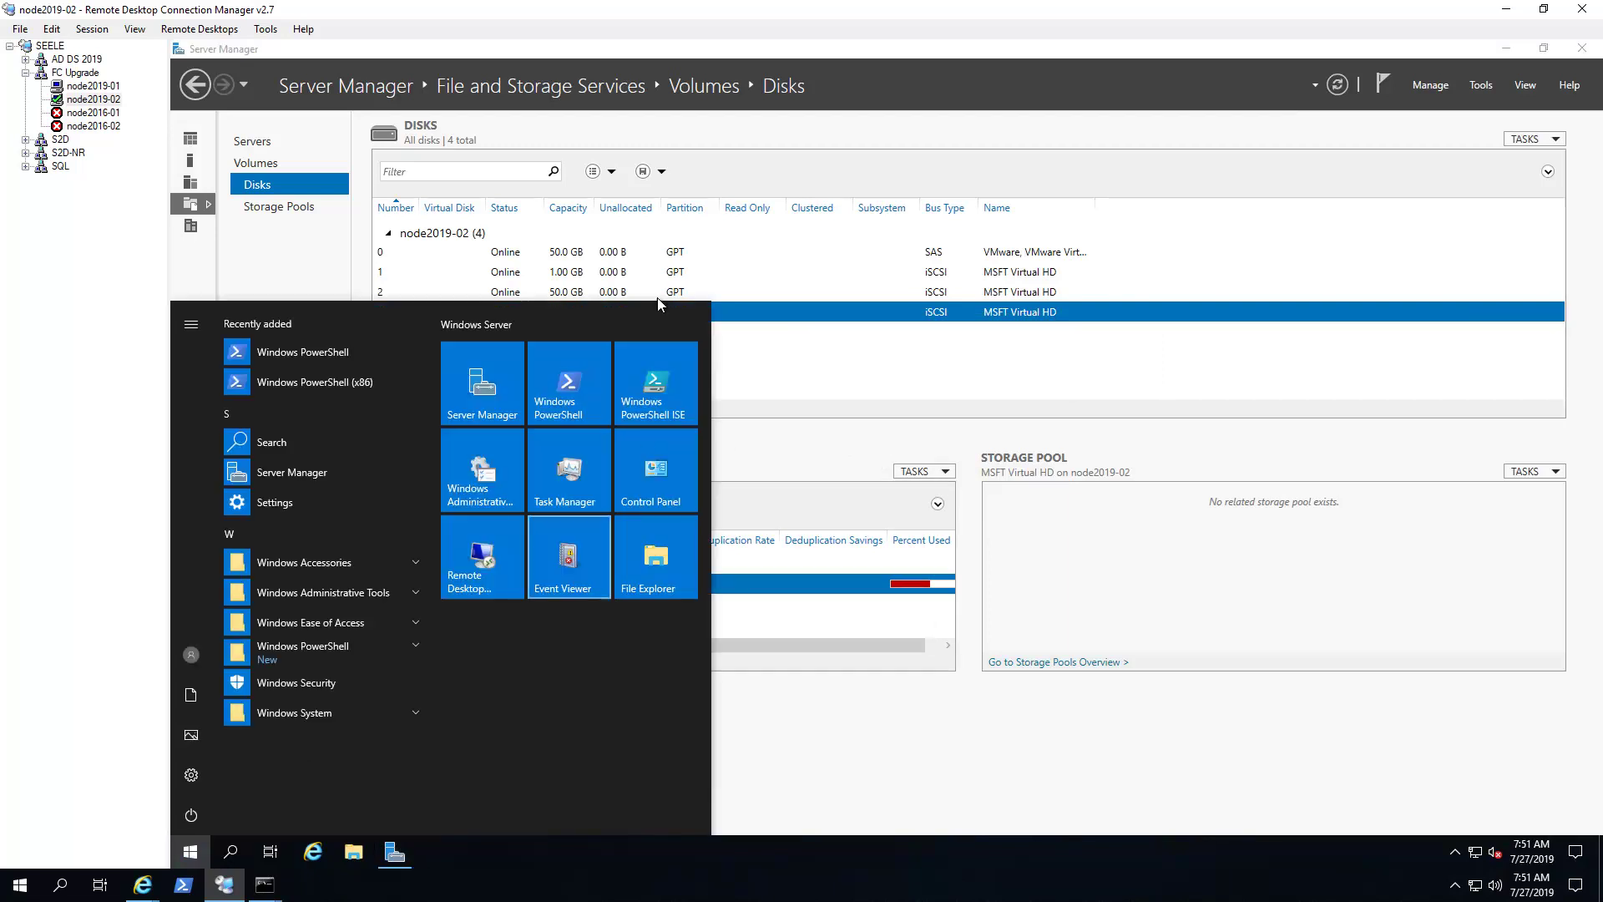
right_click(569, 382)
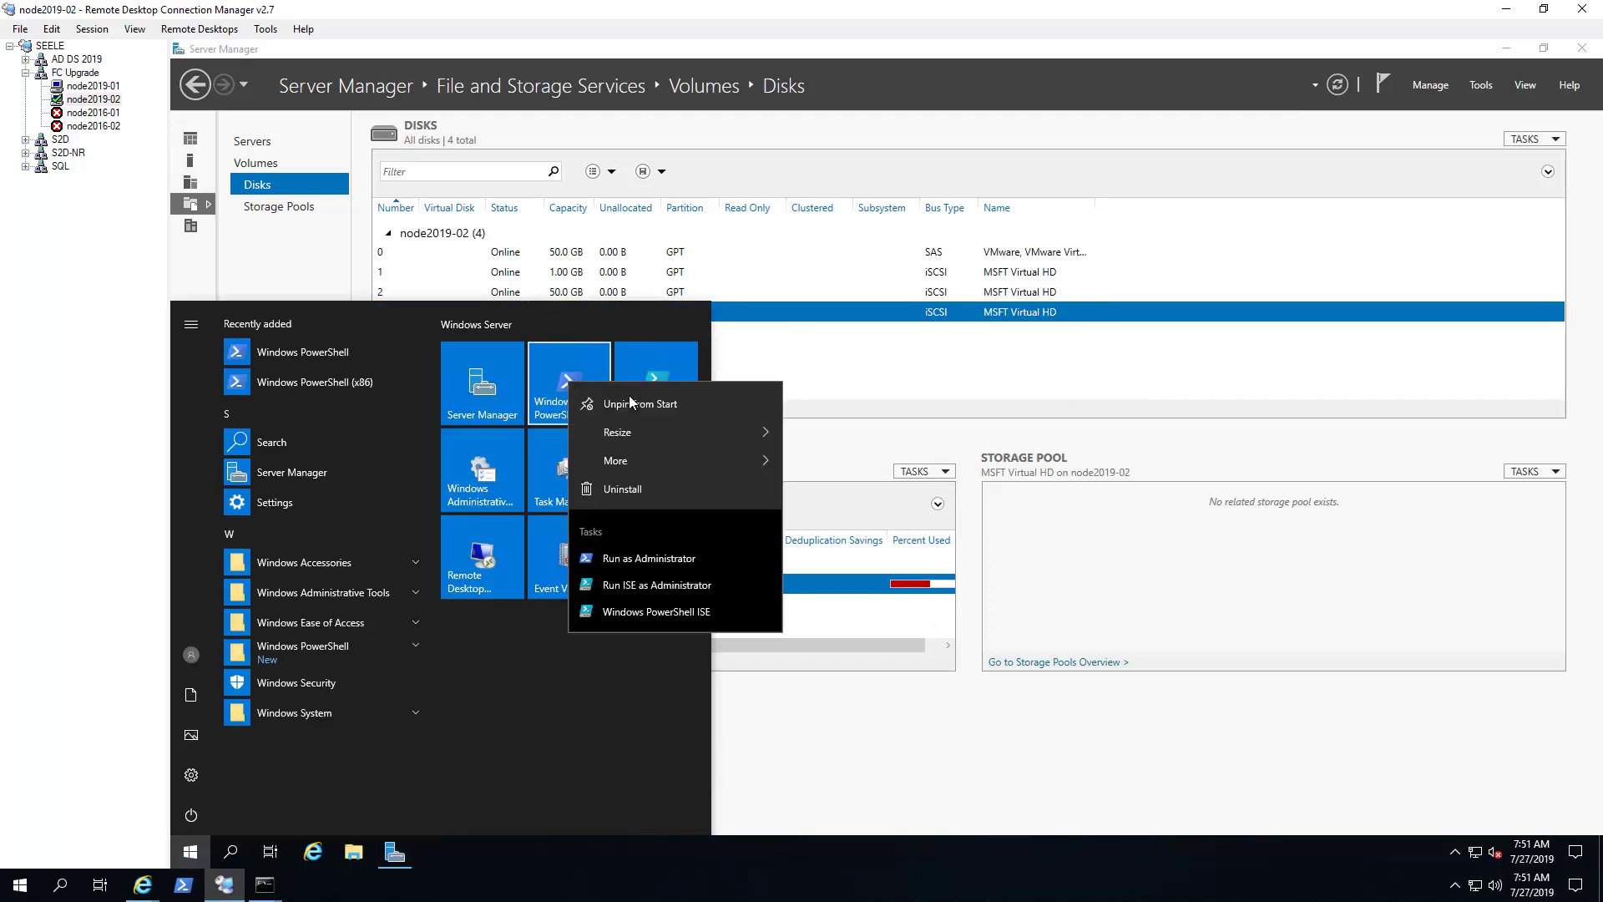
click(645, 553)
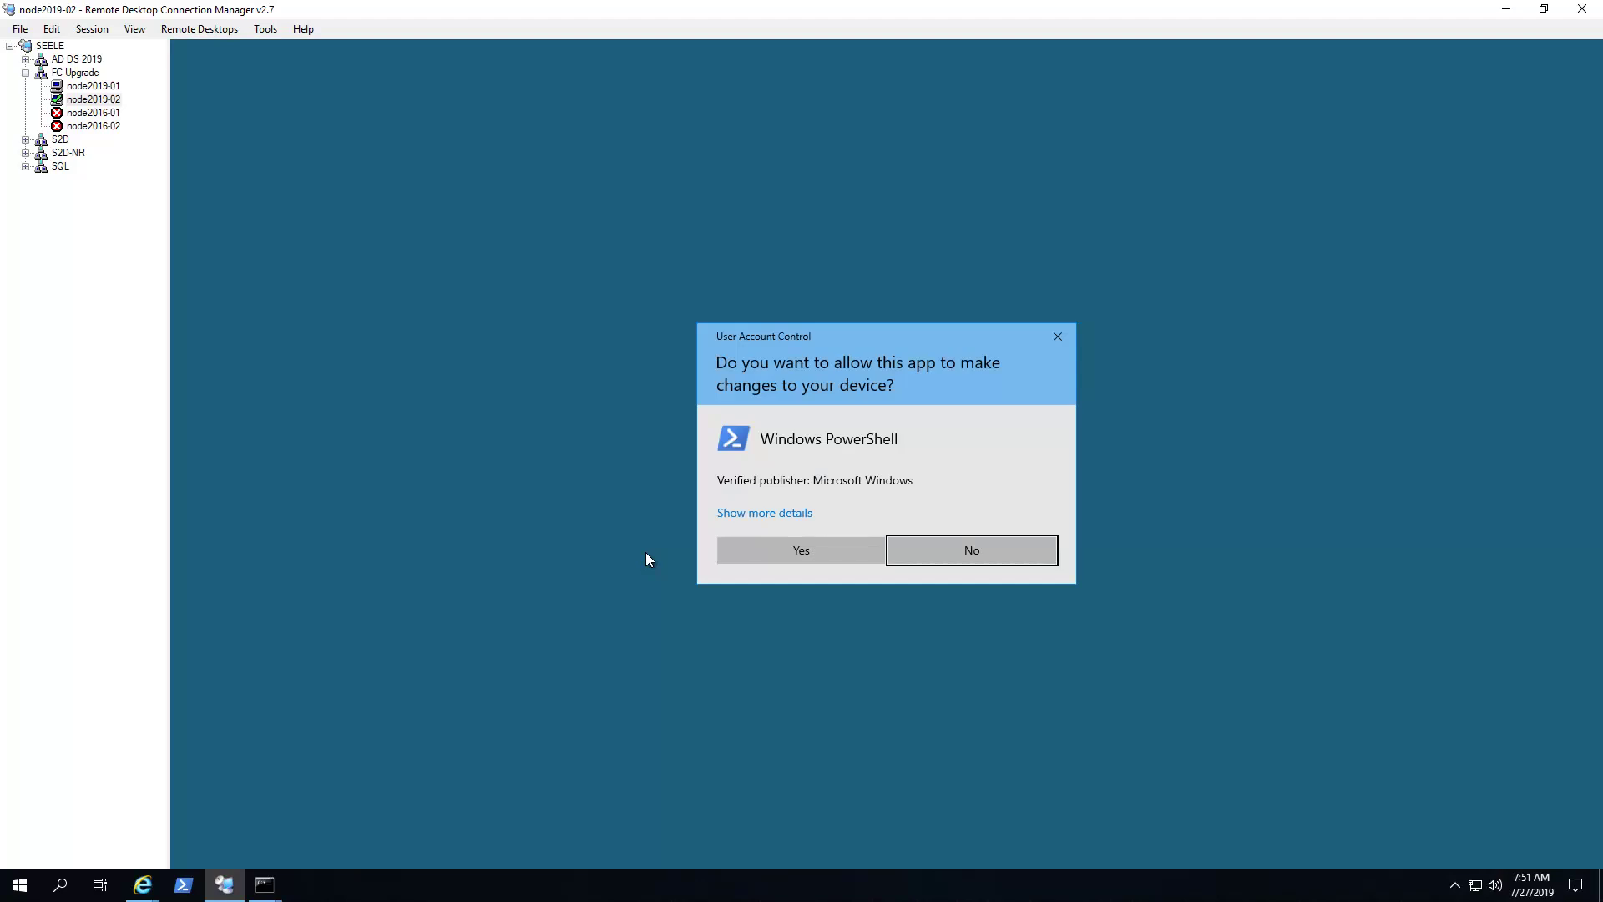
click(789, 555)
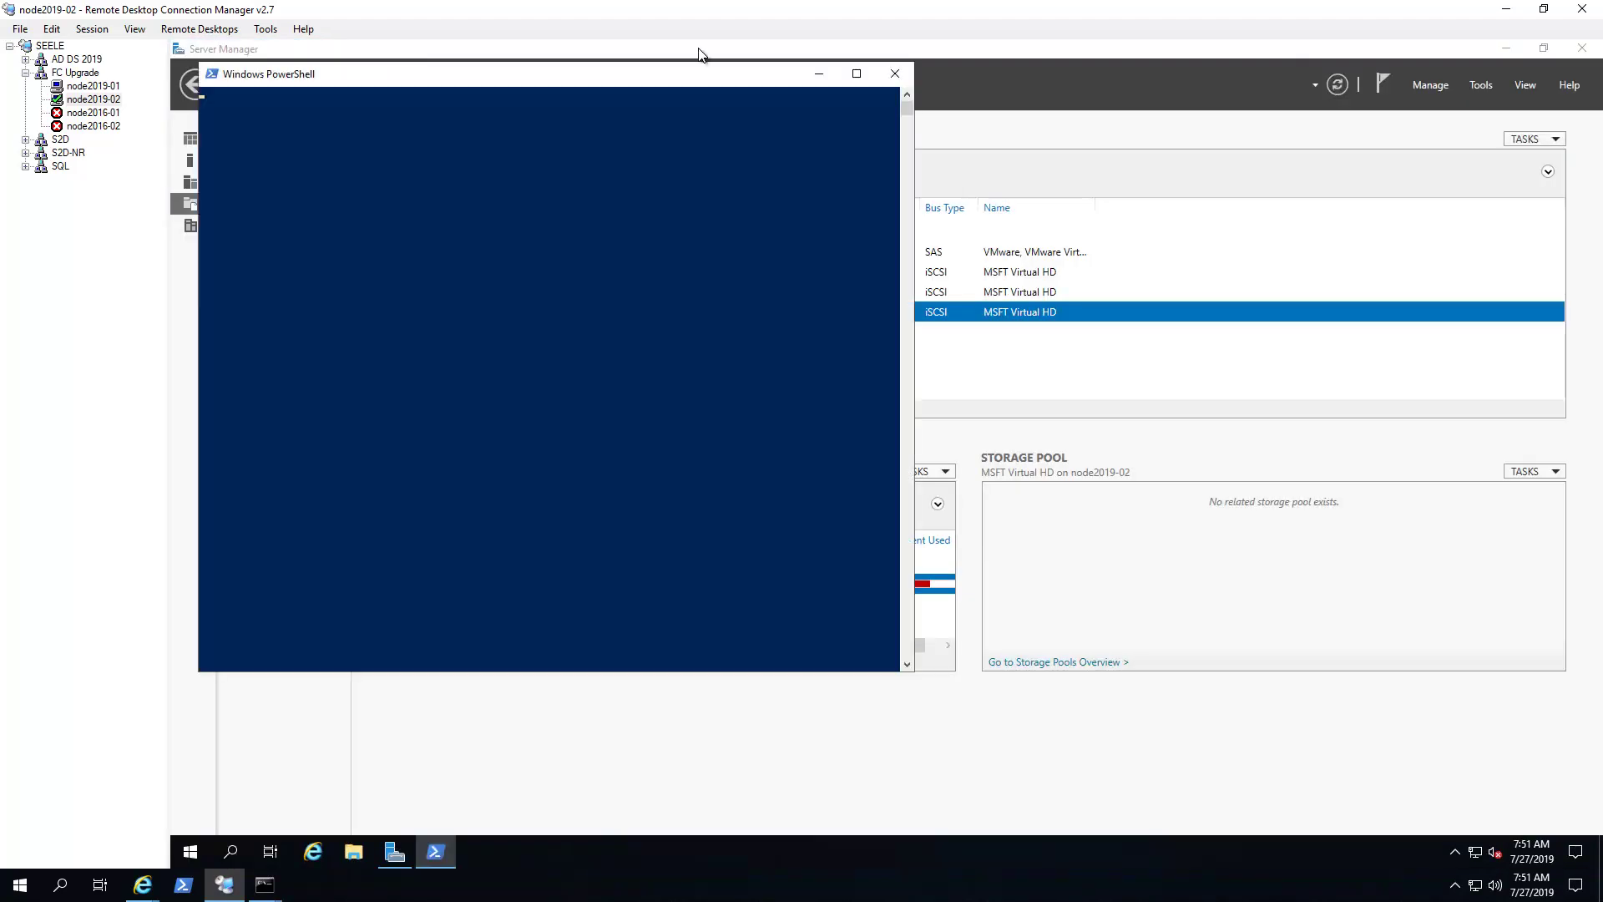
drag(547, 74, 748, 96)
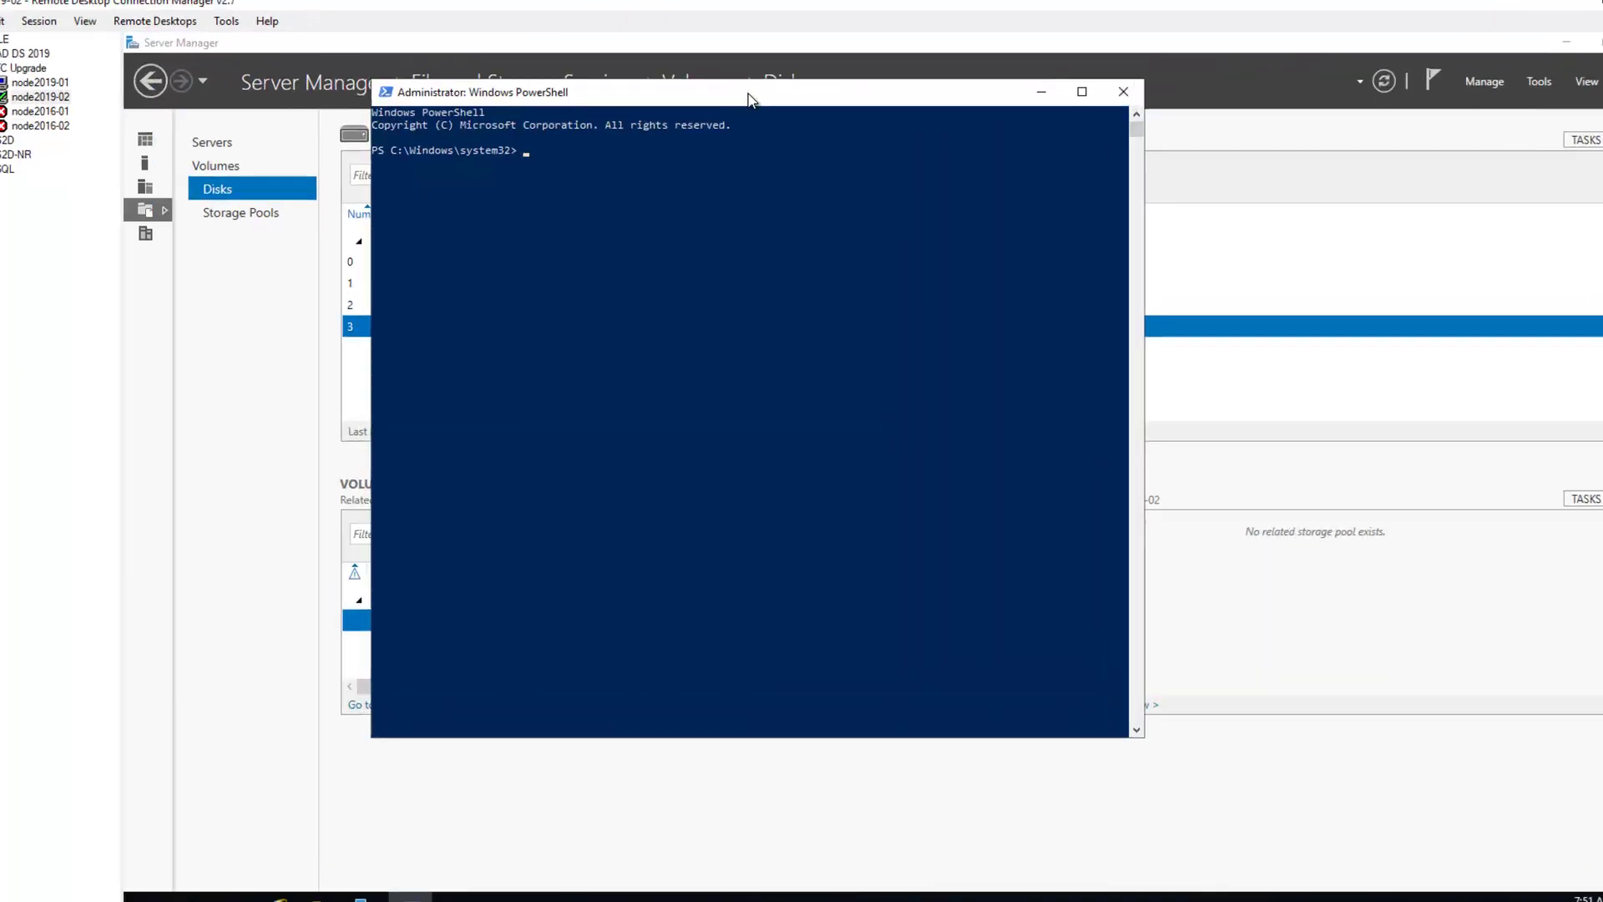
key(Return)
key(Return)
key(Return)
key(Return)
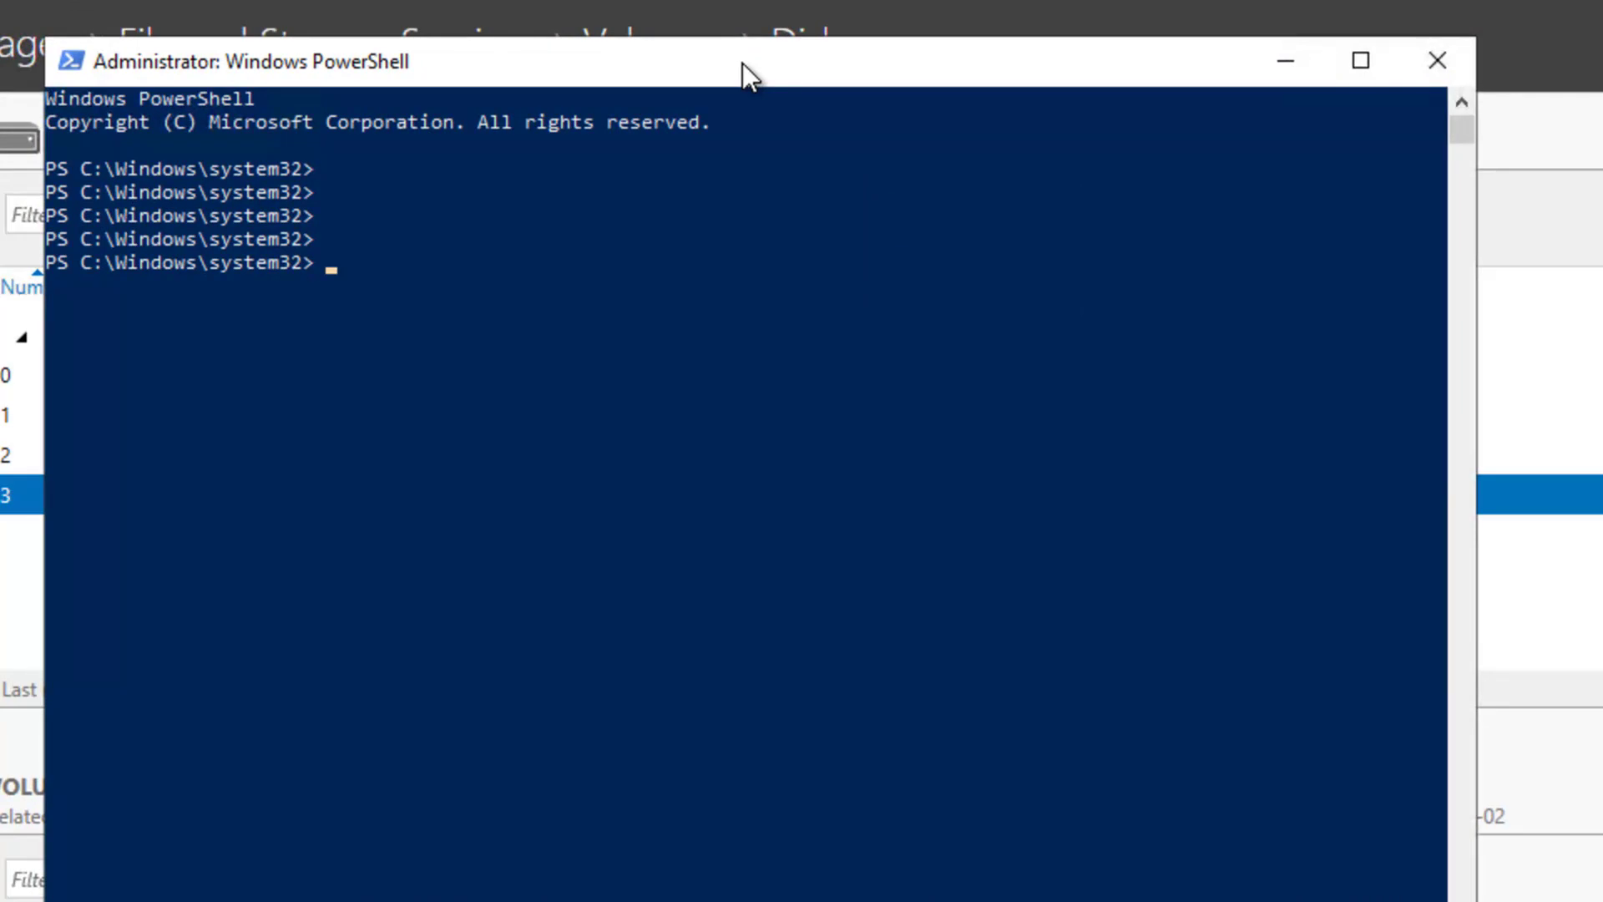
Query the failover cluster by running Get-Cluster -Name hvfc01.
text(get-clus)
key(Tab)
text(-na)
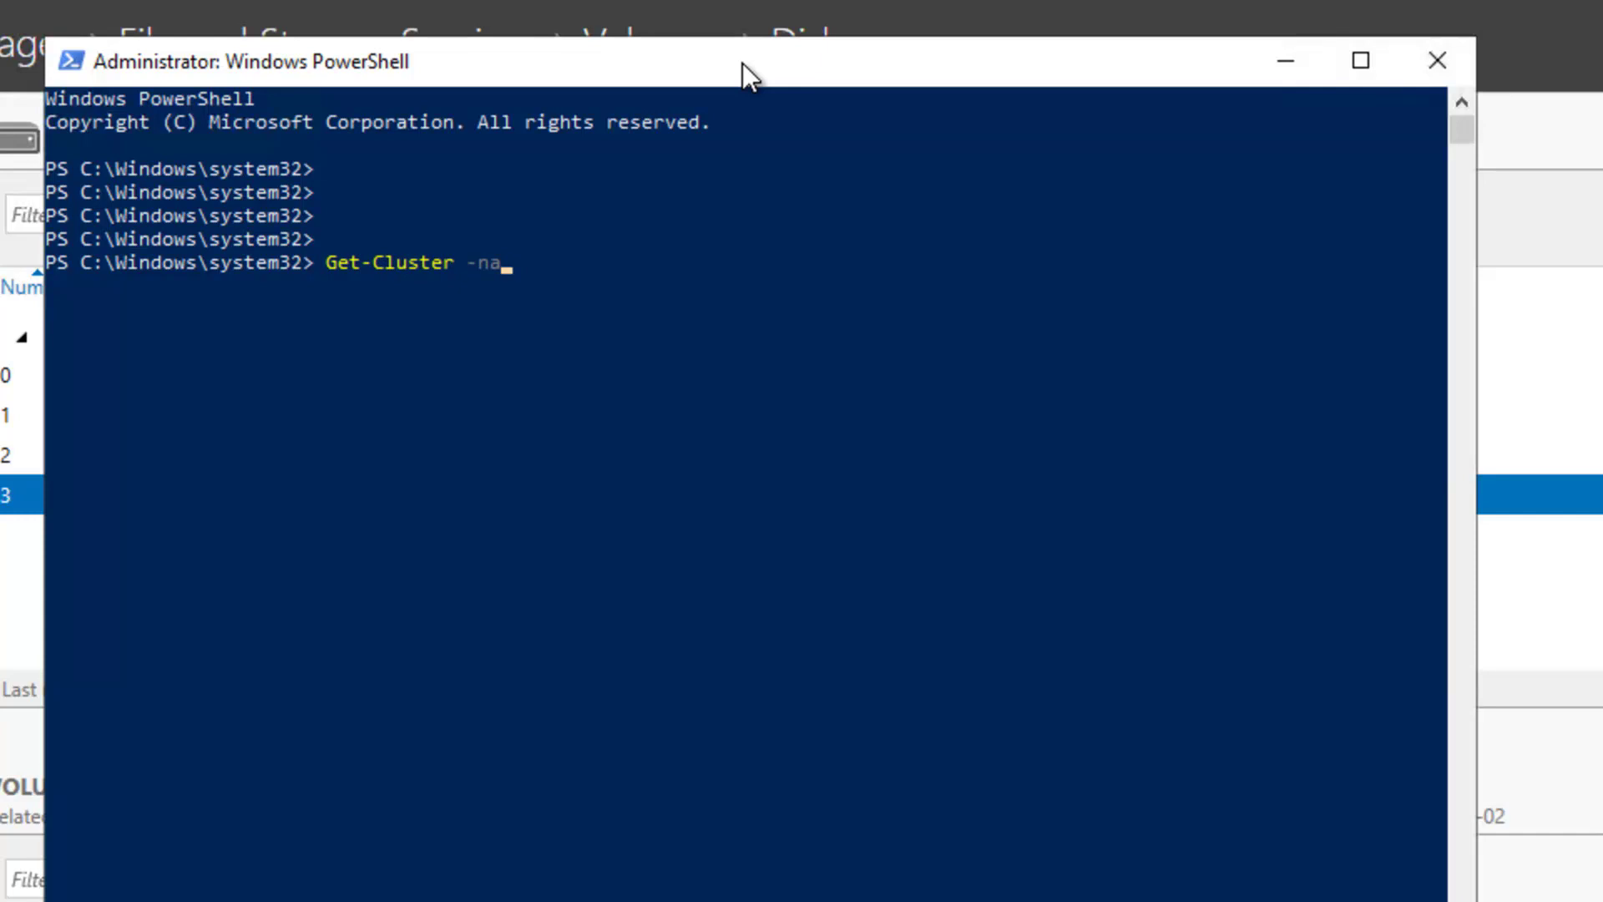
key(Tab)
text(hvfc01)
key(Return)
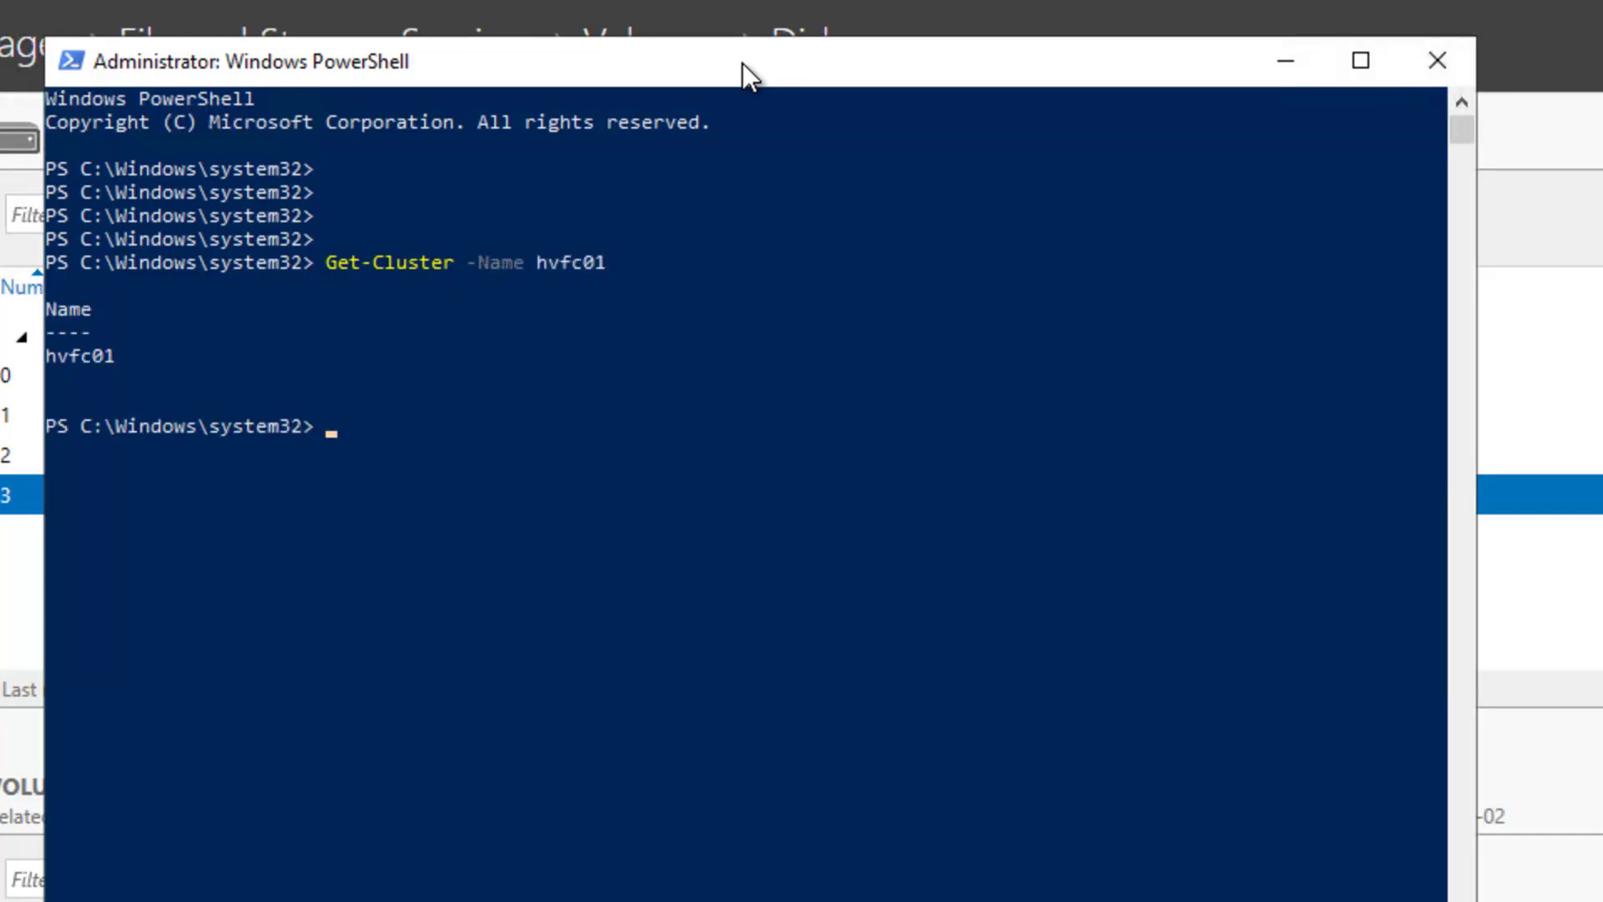
List the cluster's nodes by running Get-Cluster -Name hvfc01 | Get-ClusterNode.
key(Up)
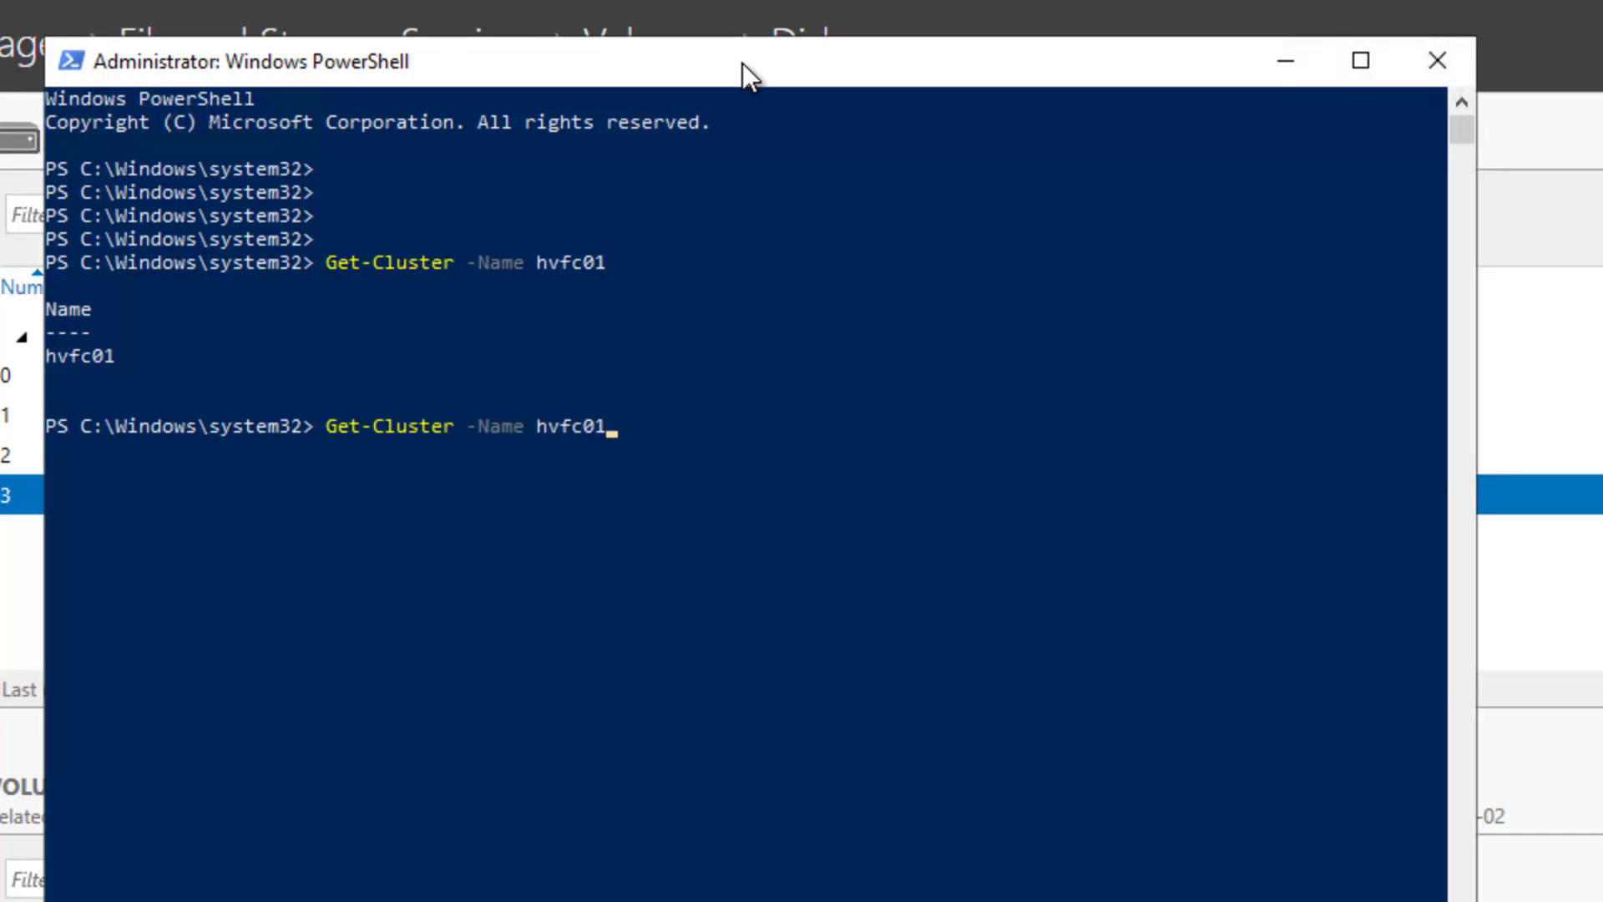
text(| get-clus)
key(Tab)
text(n)
key(Tab)
key(Tab)
key(Tab)
key(Return)
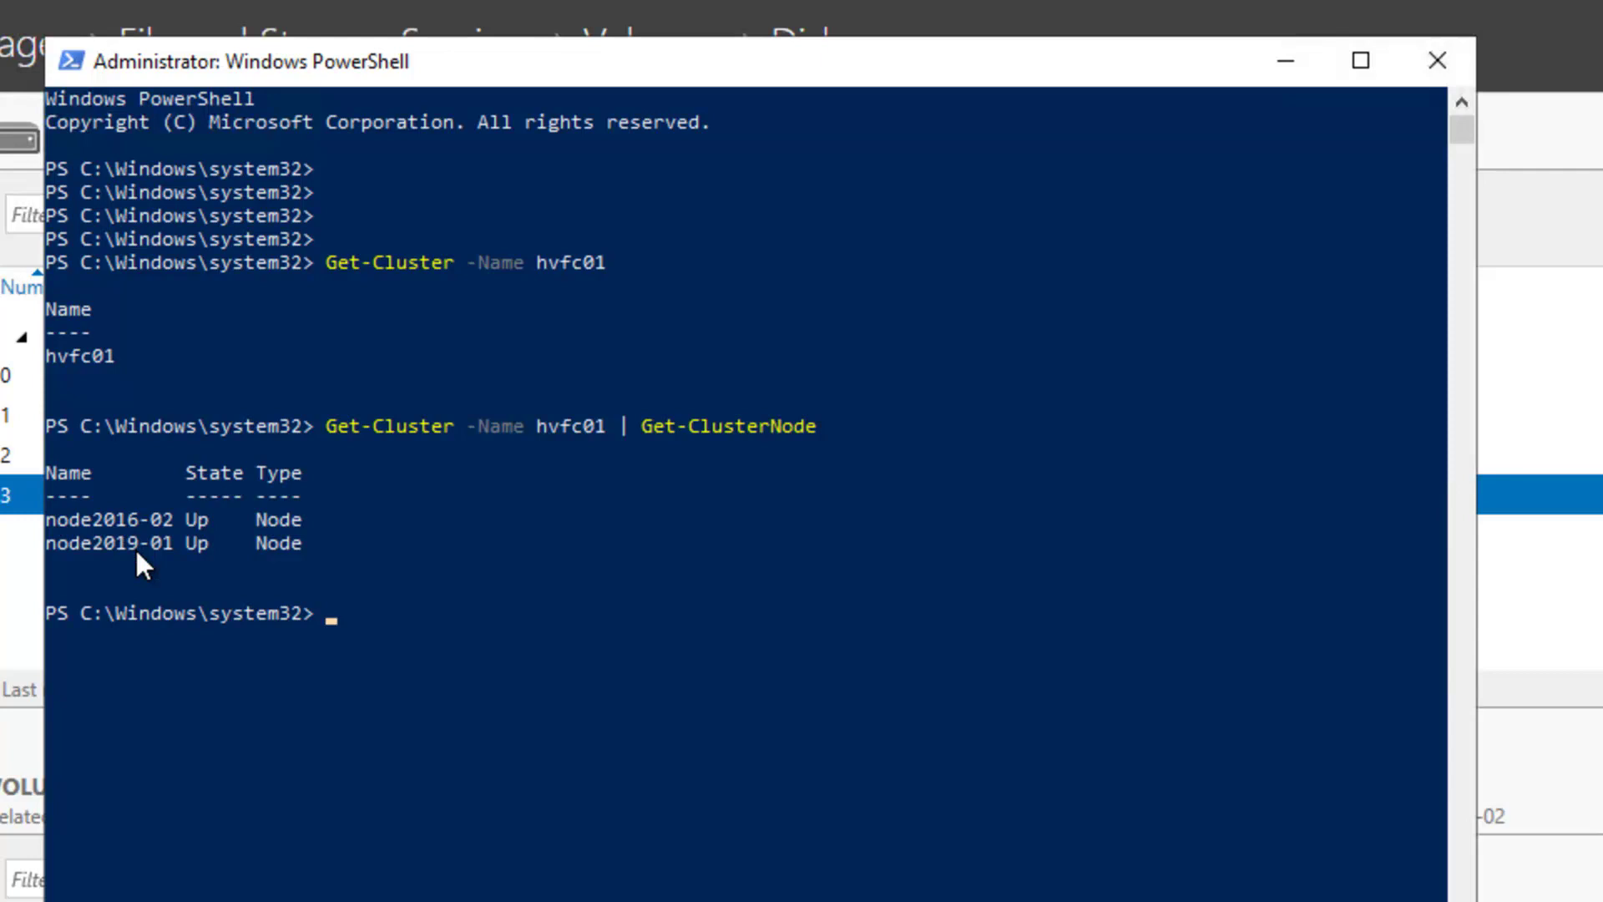
Add node2019-02 to the failover cluster by running Add-ClusterNode -Name node2019-02 -Cluster hvfc01.
text(add-clusterno)
key(Tab)
text(-)
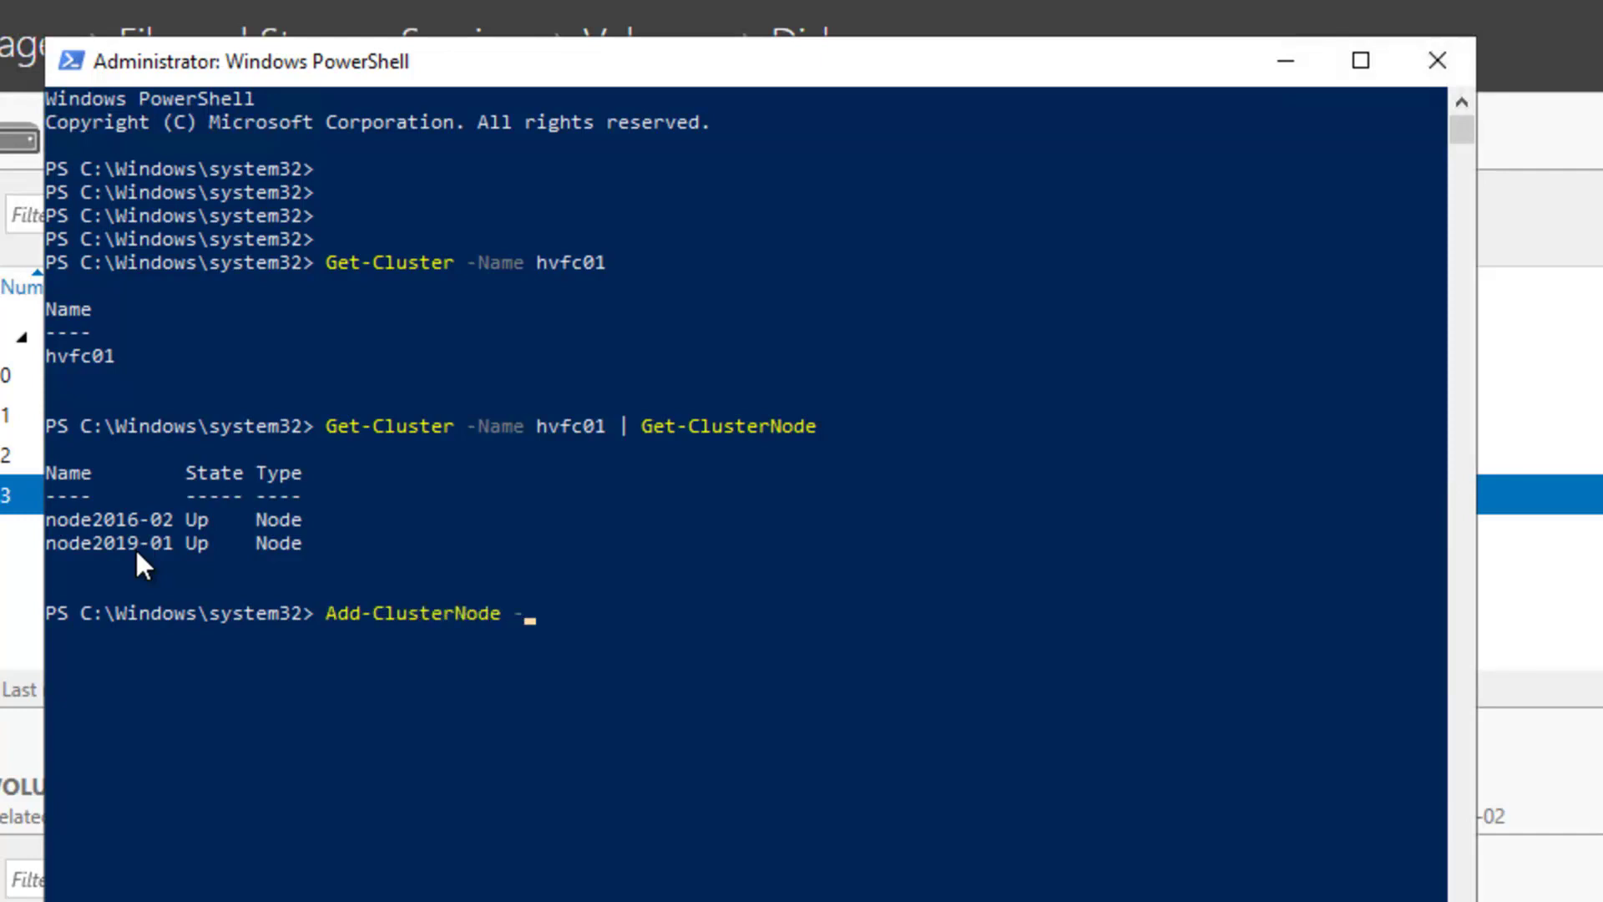
text(n)
key(Tab)
text(node2019-02 -)
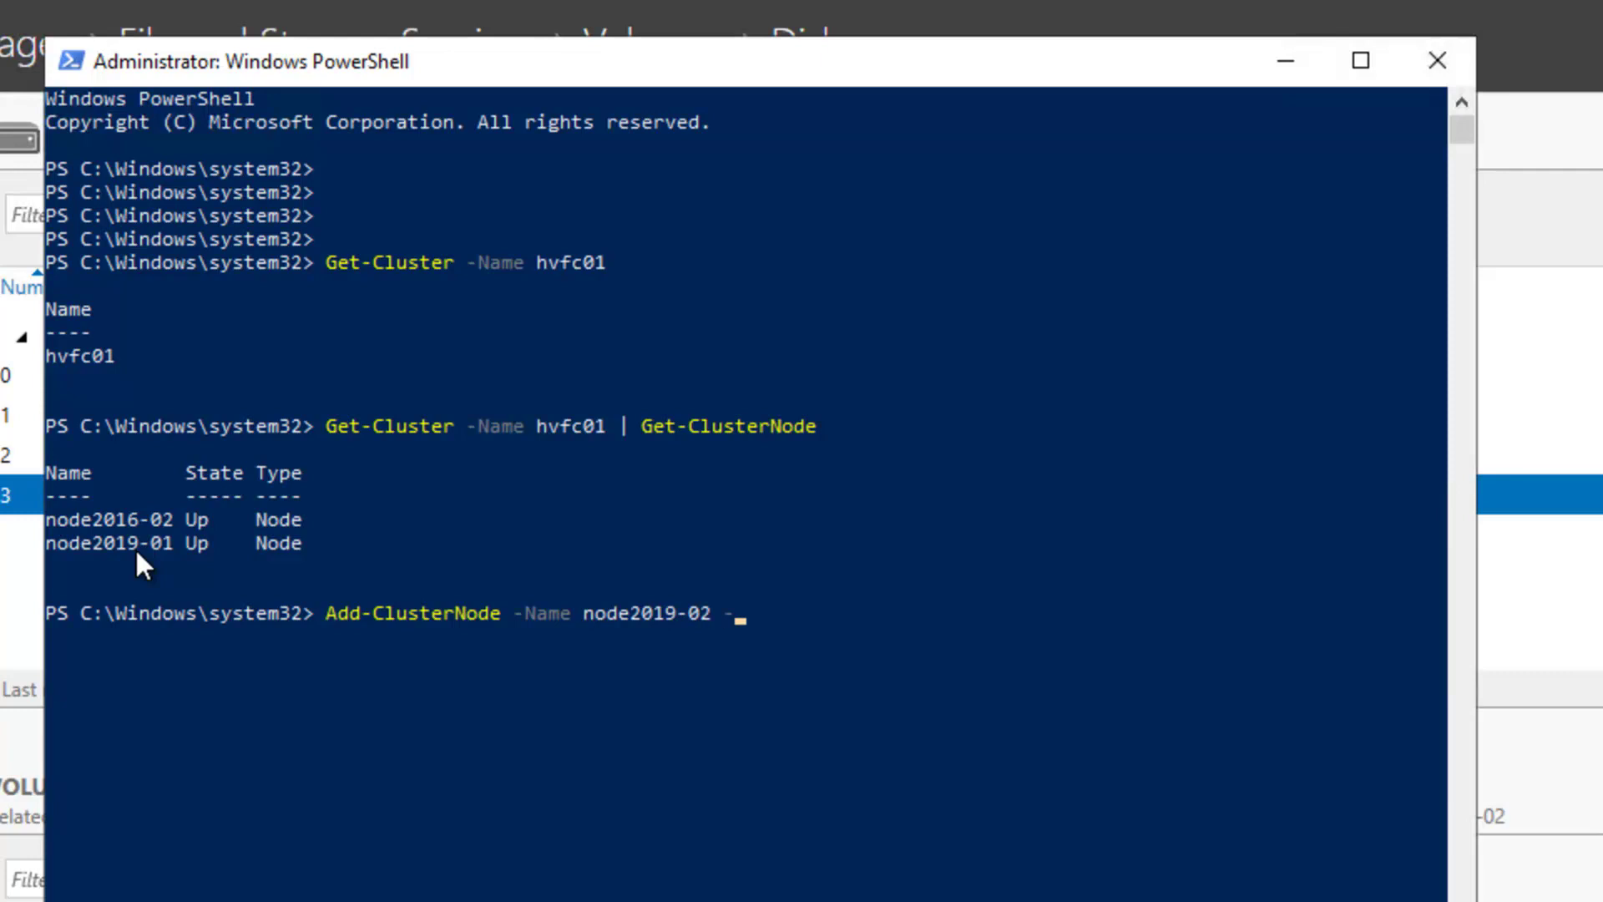
text(C)
key(Tab)
text(hvfc01)
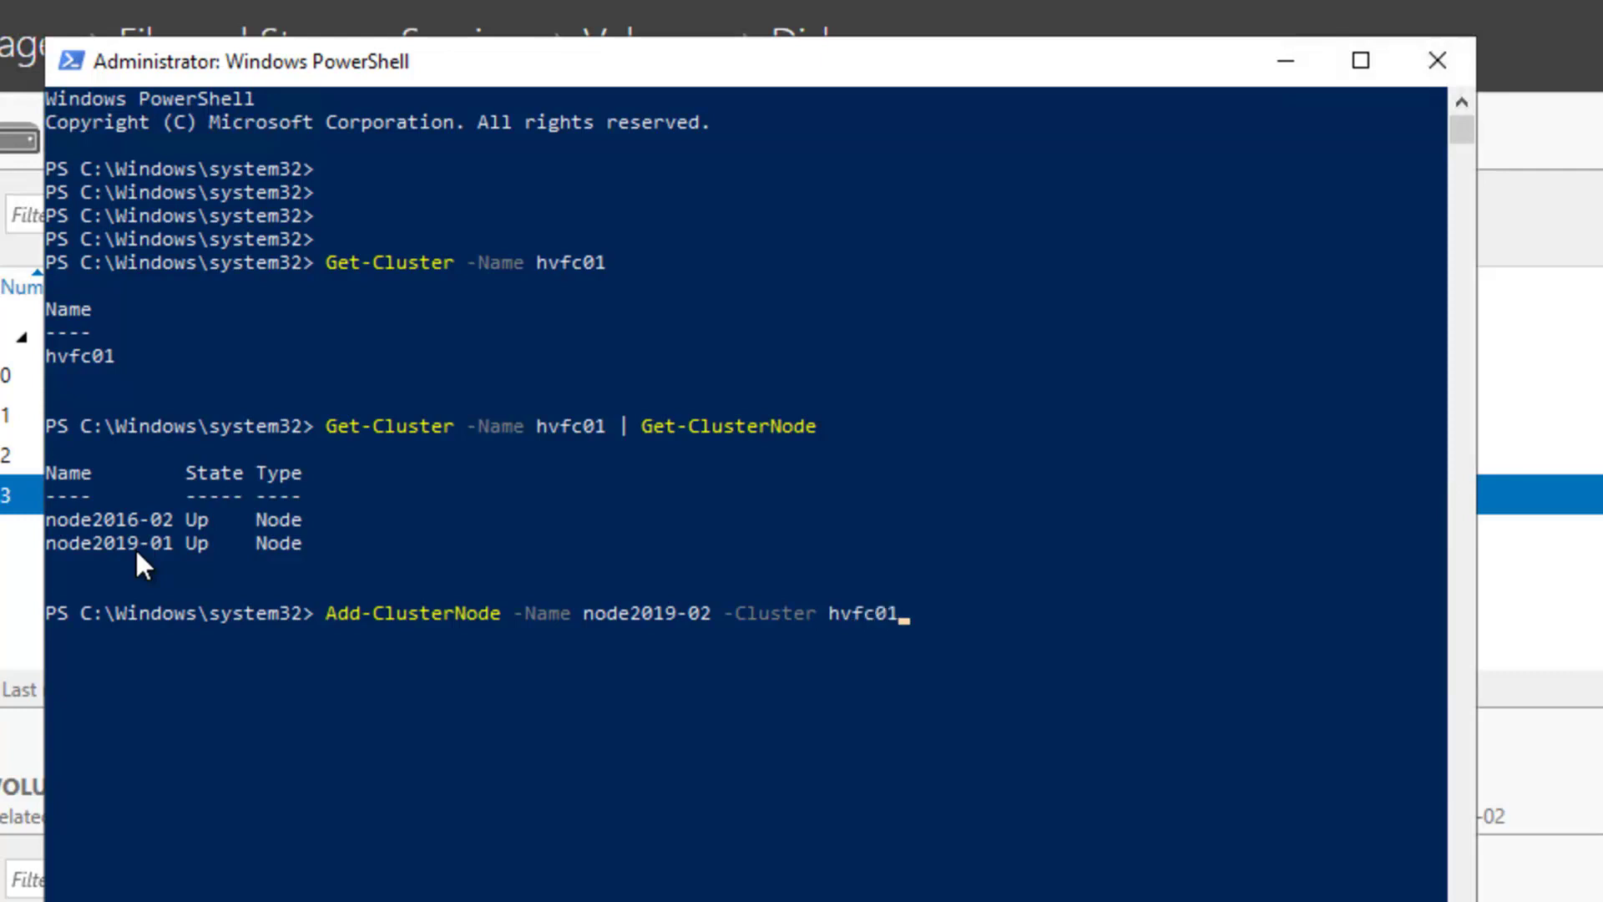
key(Return)
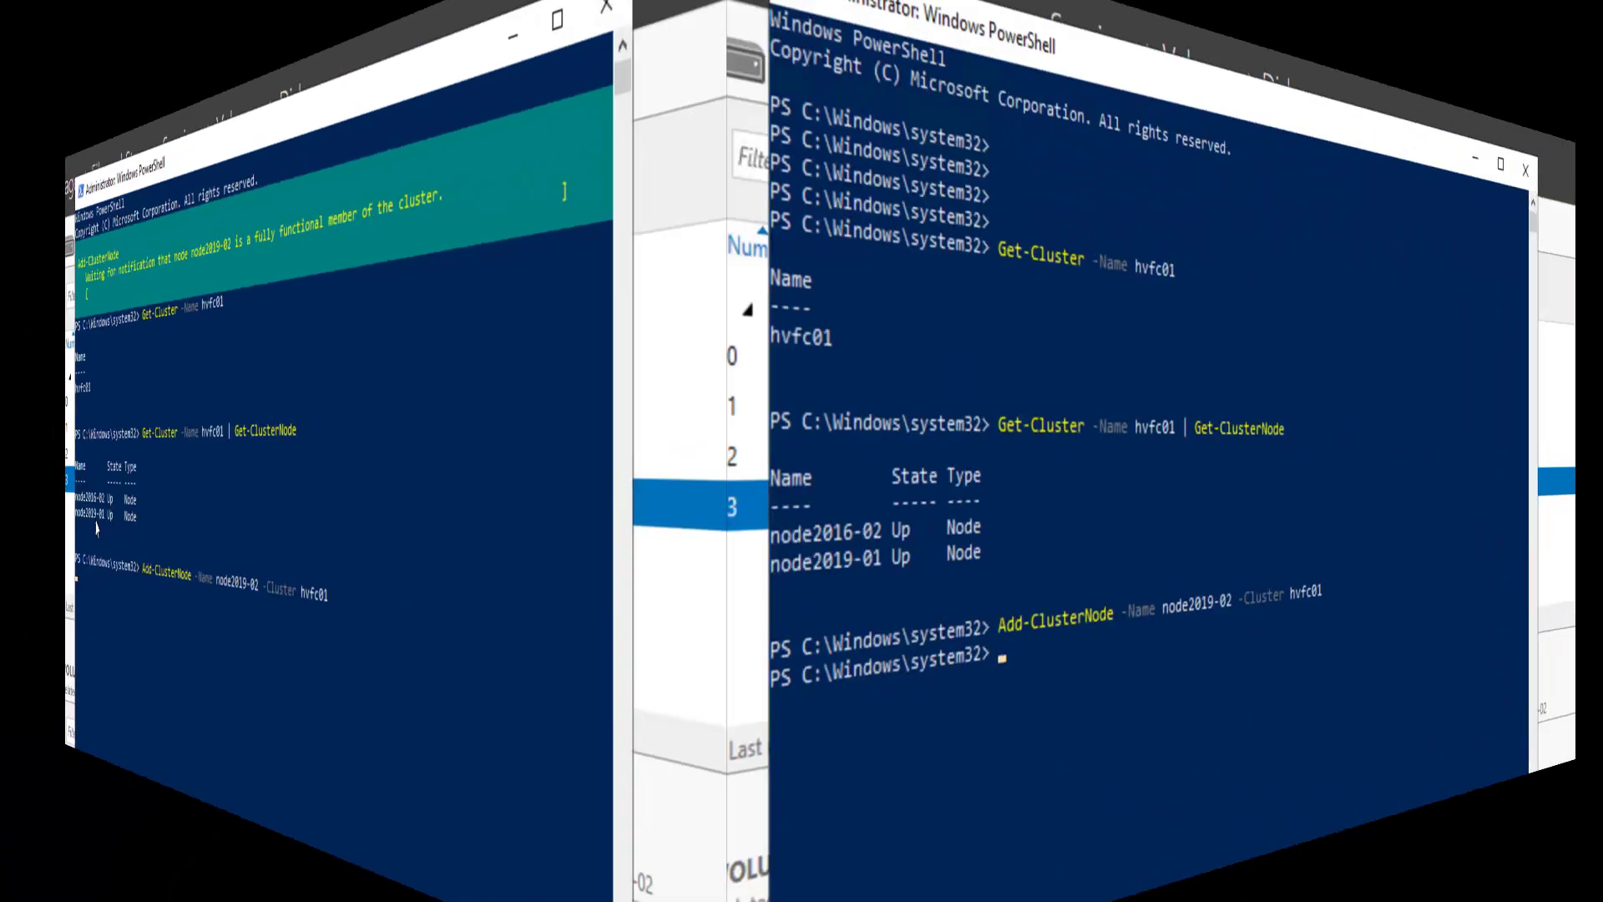
List the cluster's nodes again by rerunning Get-Cluster -Name hvfc01 | Get-ClusterNode.
key(Up)
key(Up)
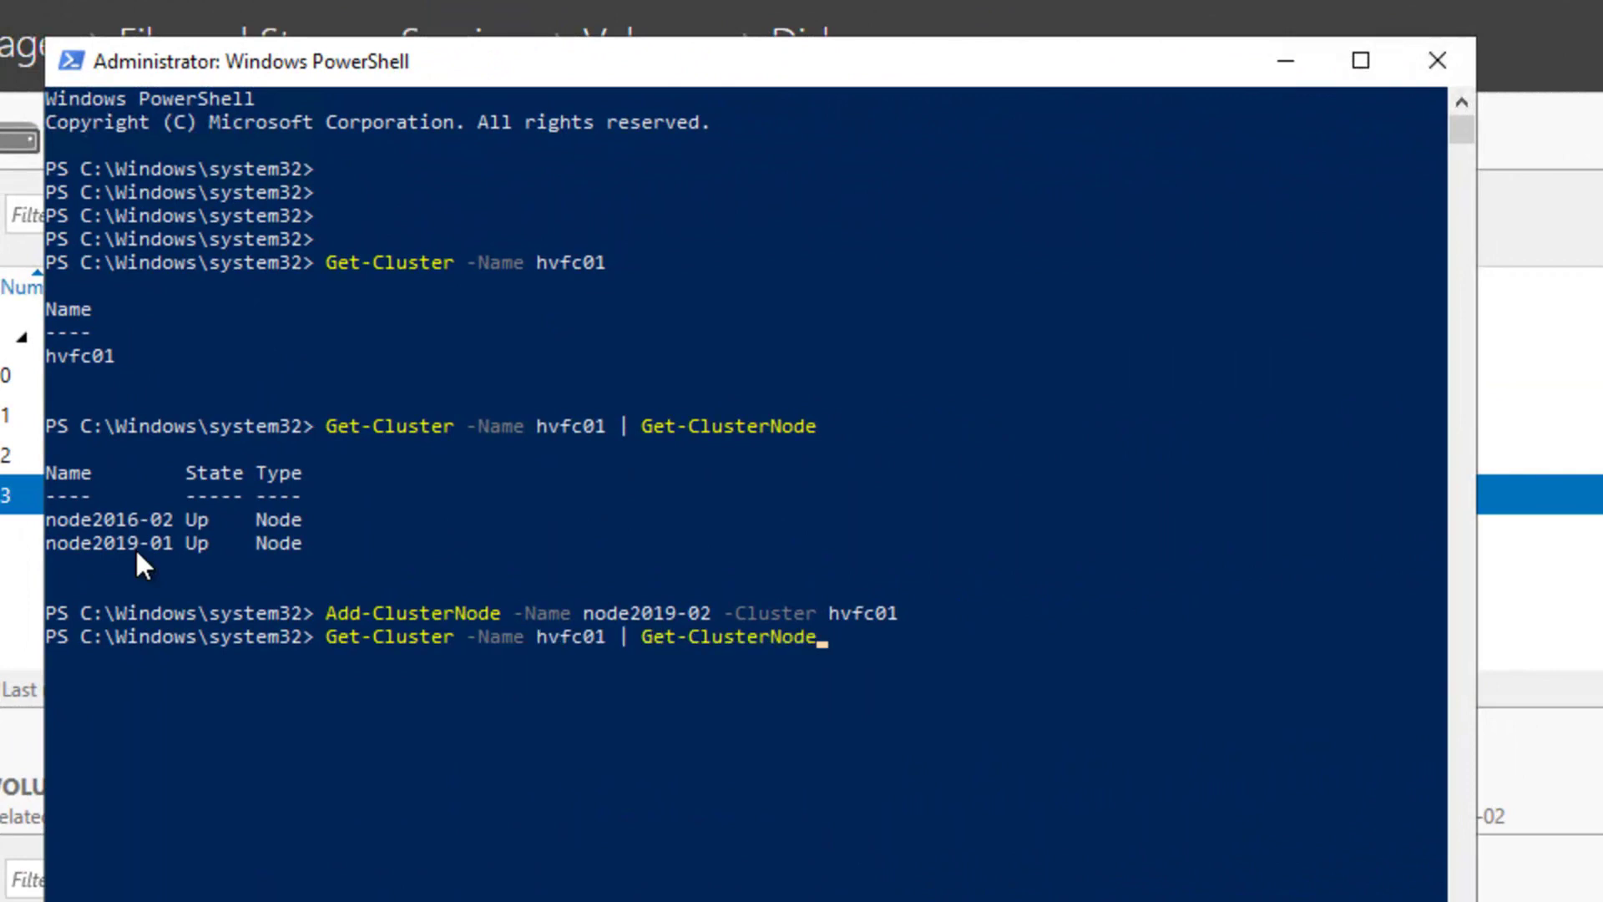
key(Return)
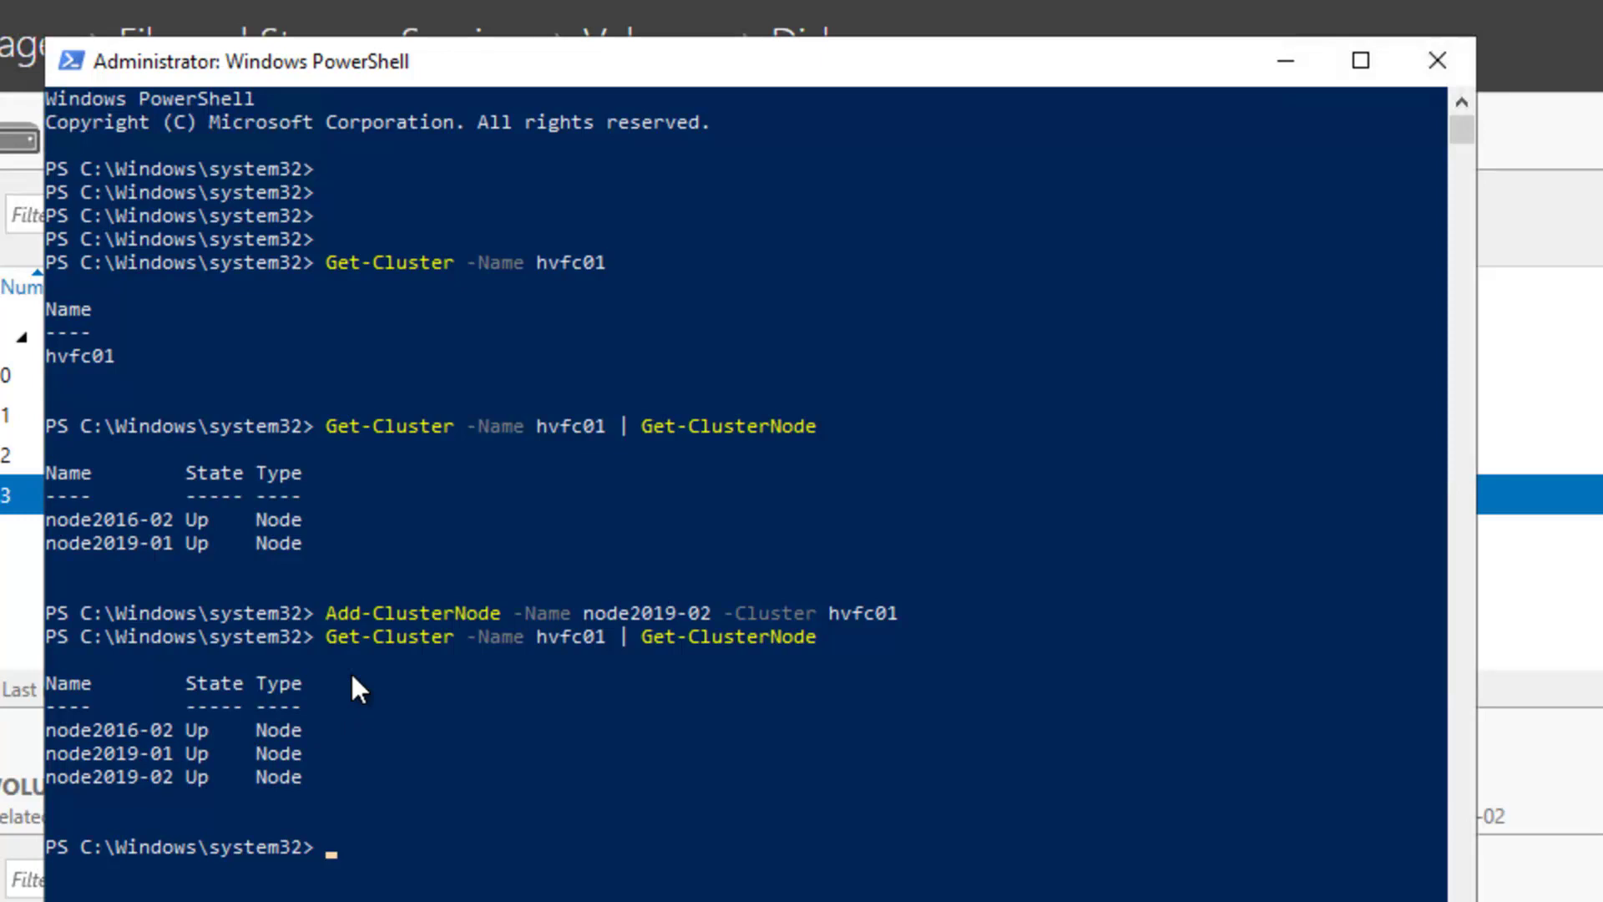
List the cluster's resources by running Get-ClusterResource -Cluster hvfc01.
text(get)
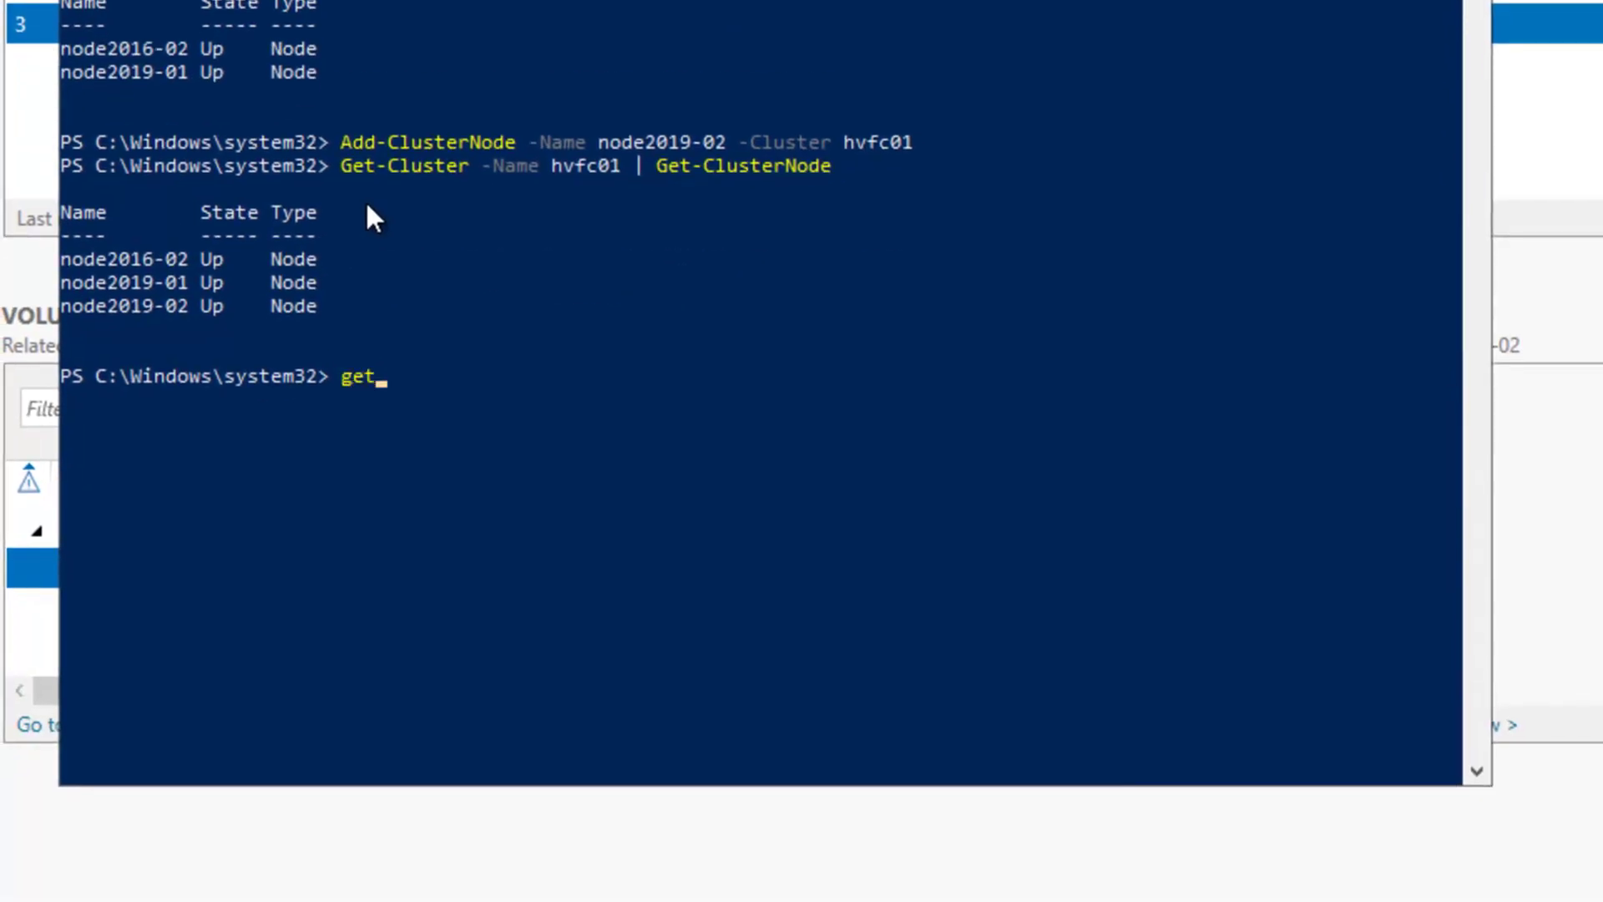
text(-clusterr)
key(Tab)
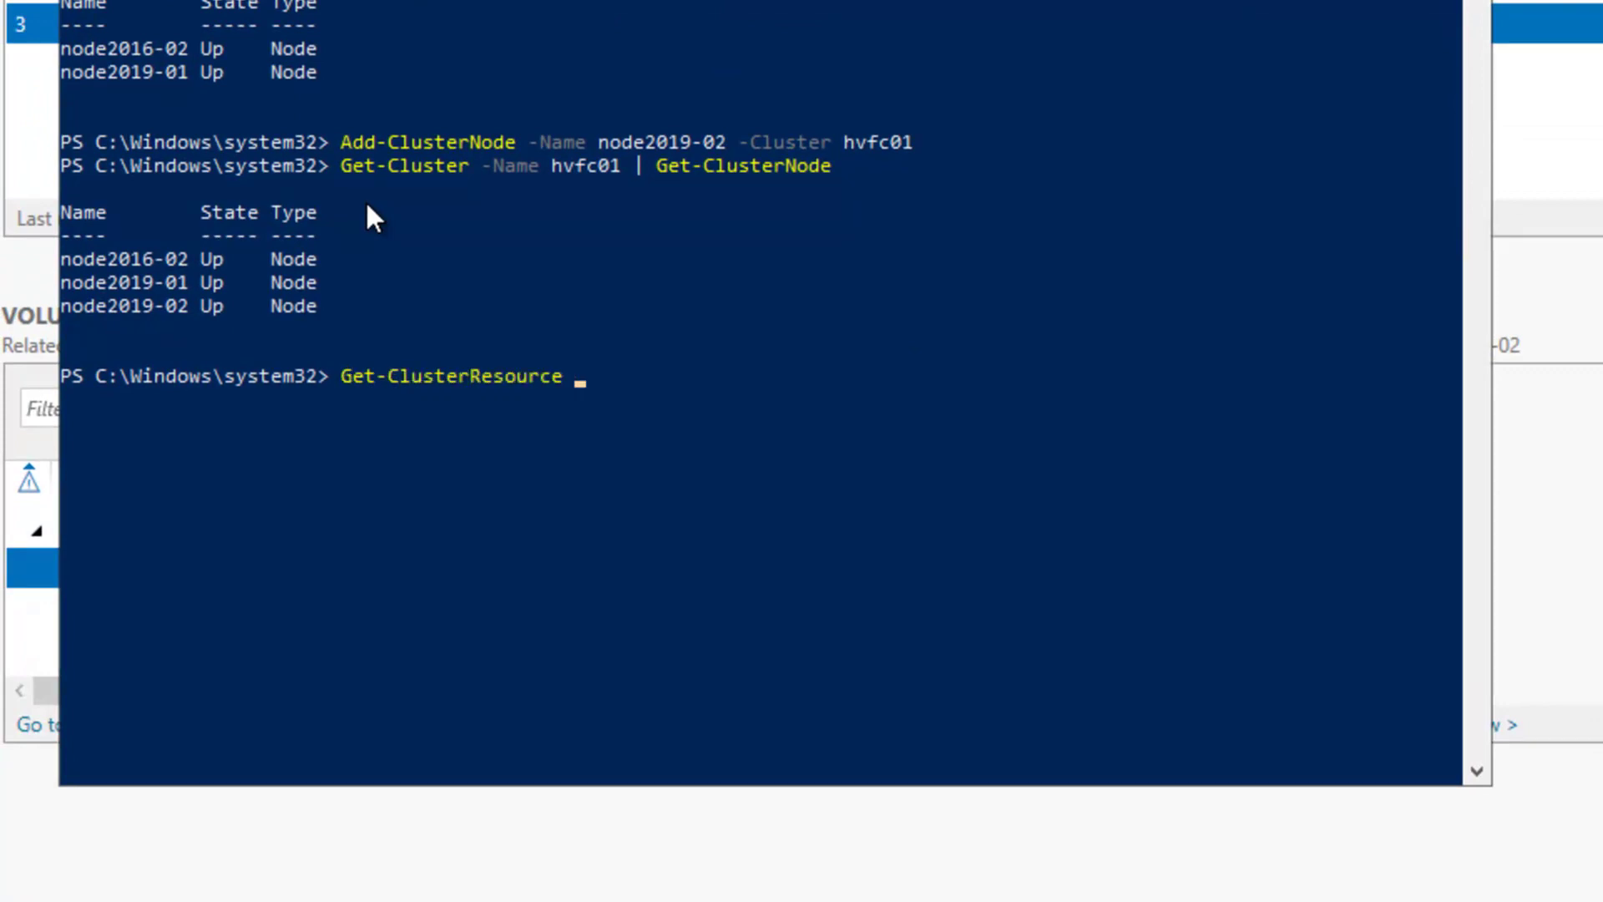
text(-cl)
key(Tab)
text(hvfc01)
key(Return)
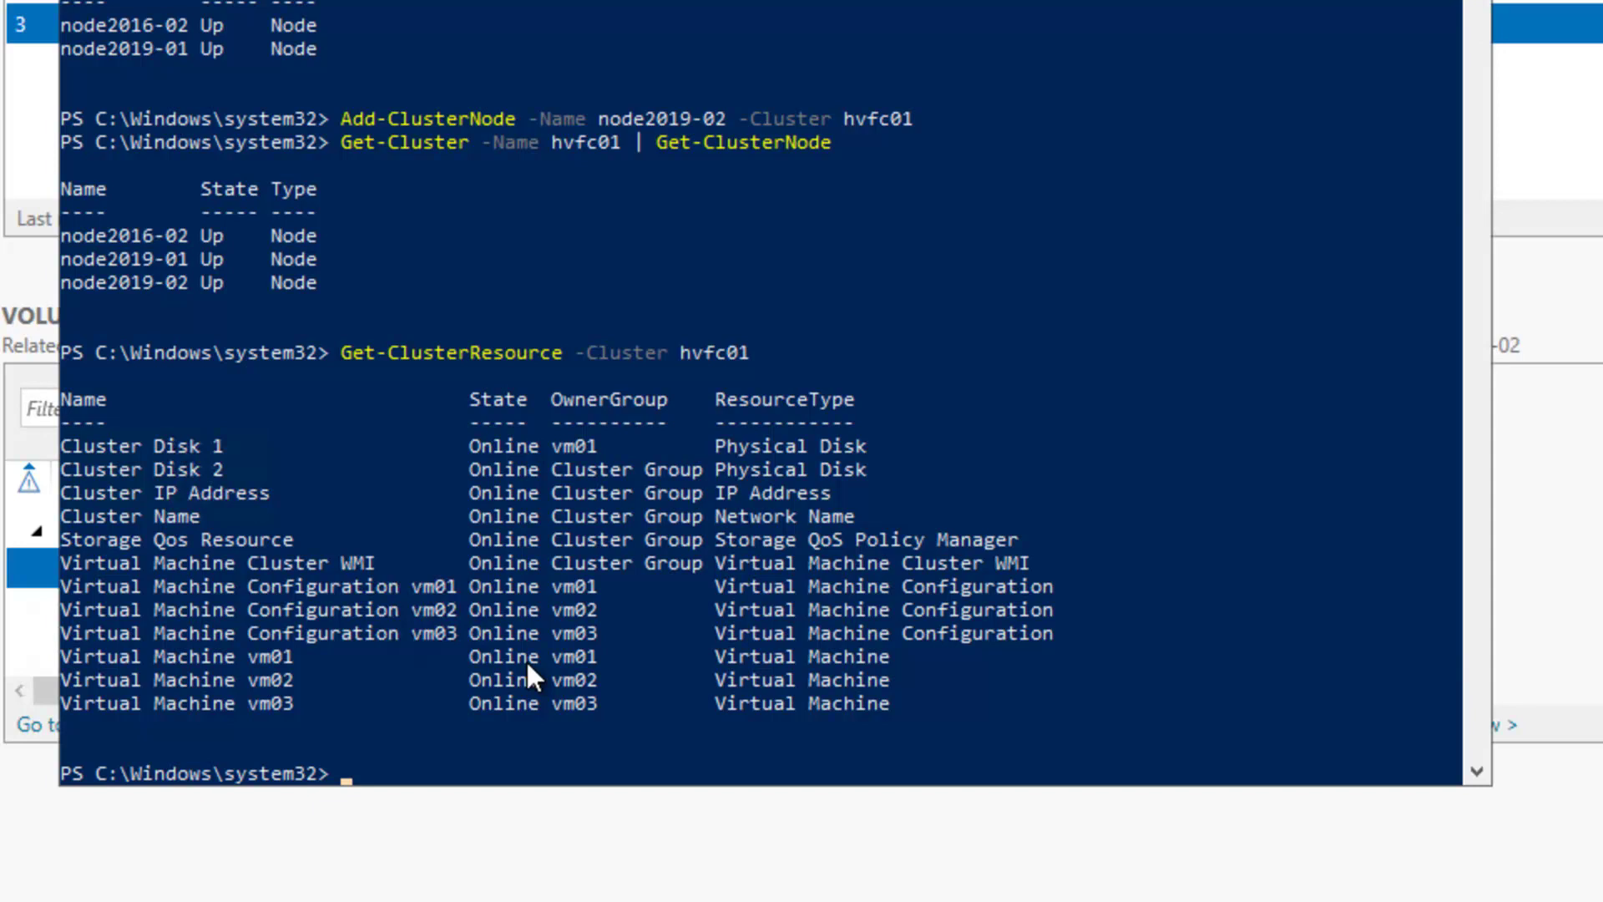
Run Get-ClusterGroup -Cluster hvfc01 and check which nodes own vm01 and vm03, highlighting their entries in the output.
text(get-clustergro)
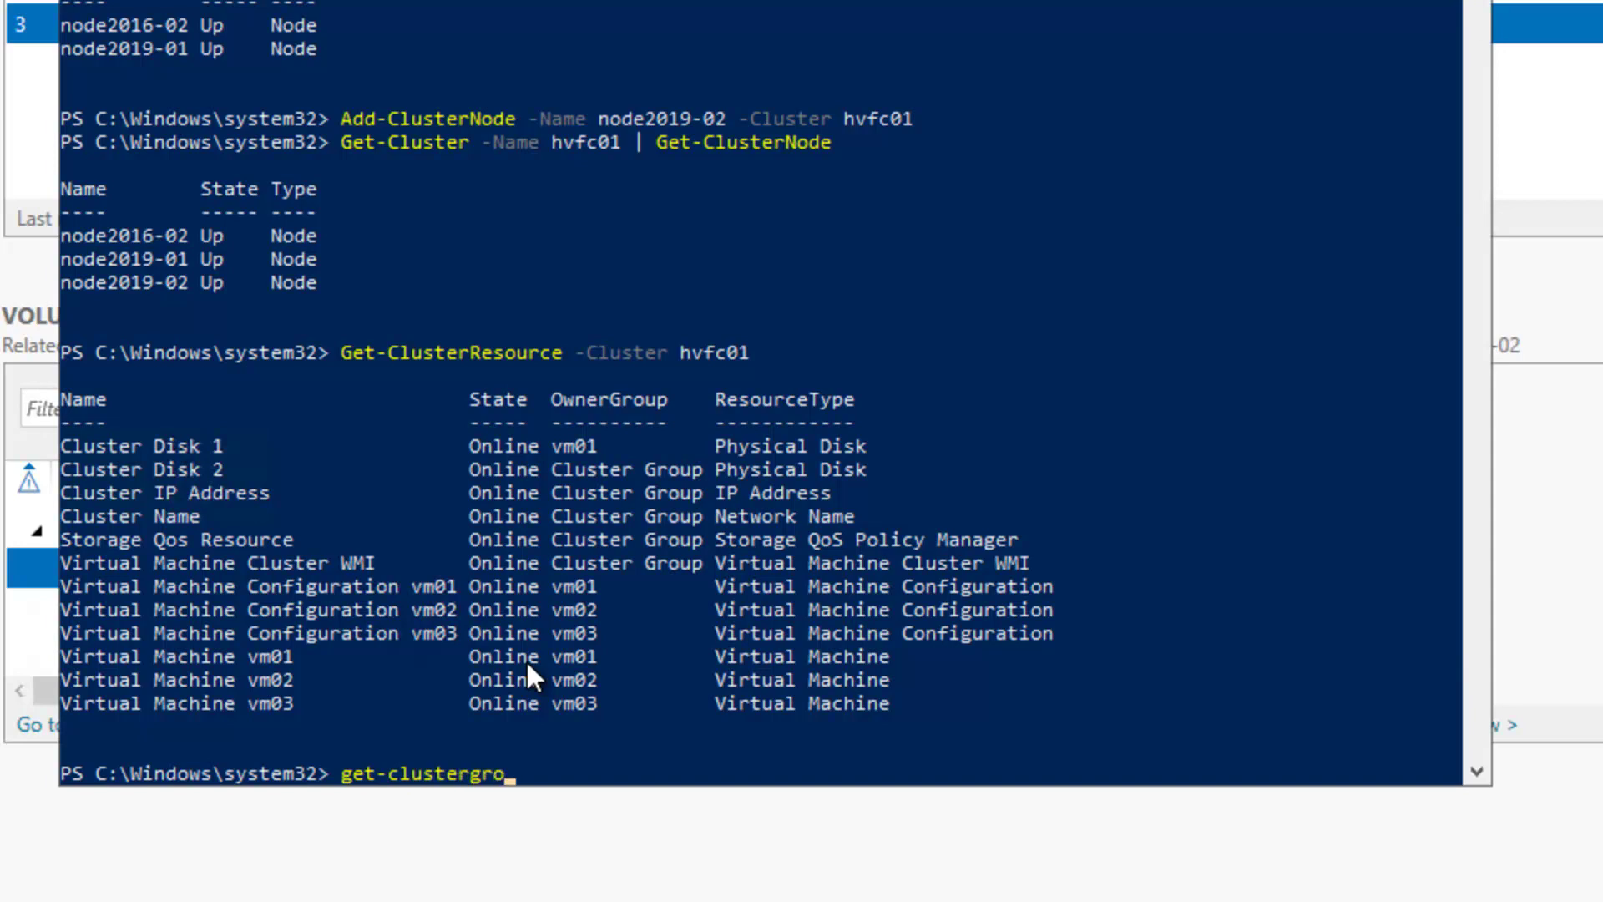
key(Tab)
text(-cl)
key(Tab)
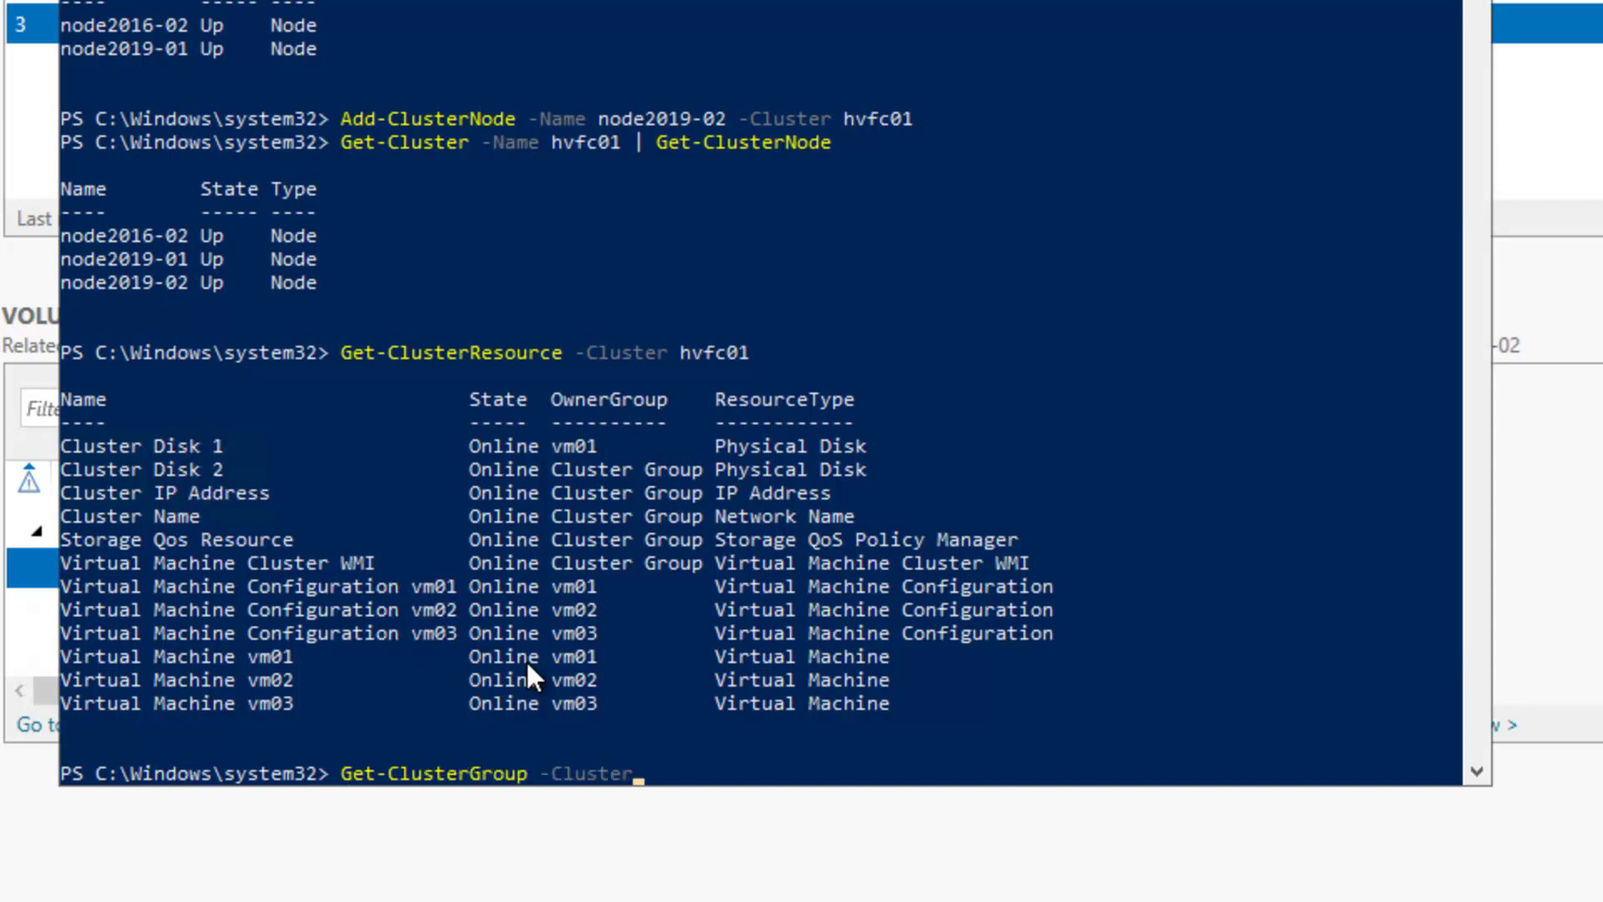
text(hvfc01)
key(Return)
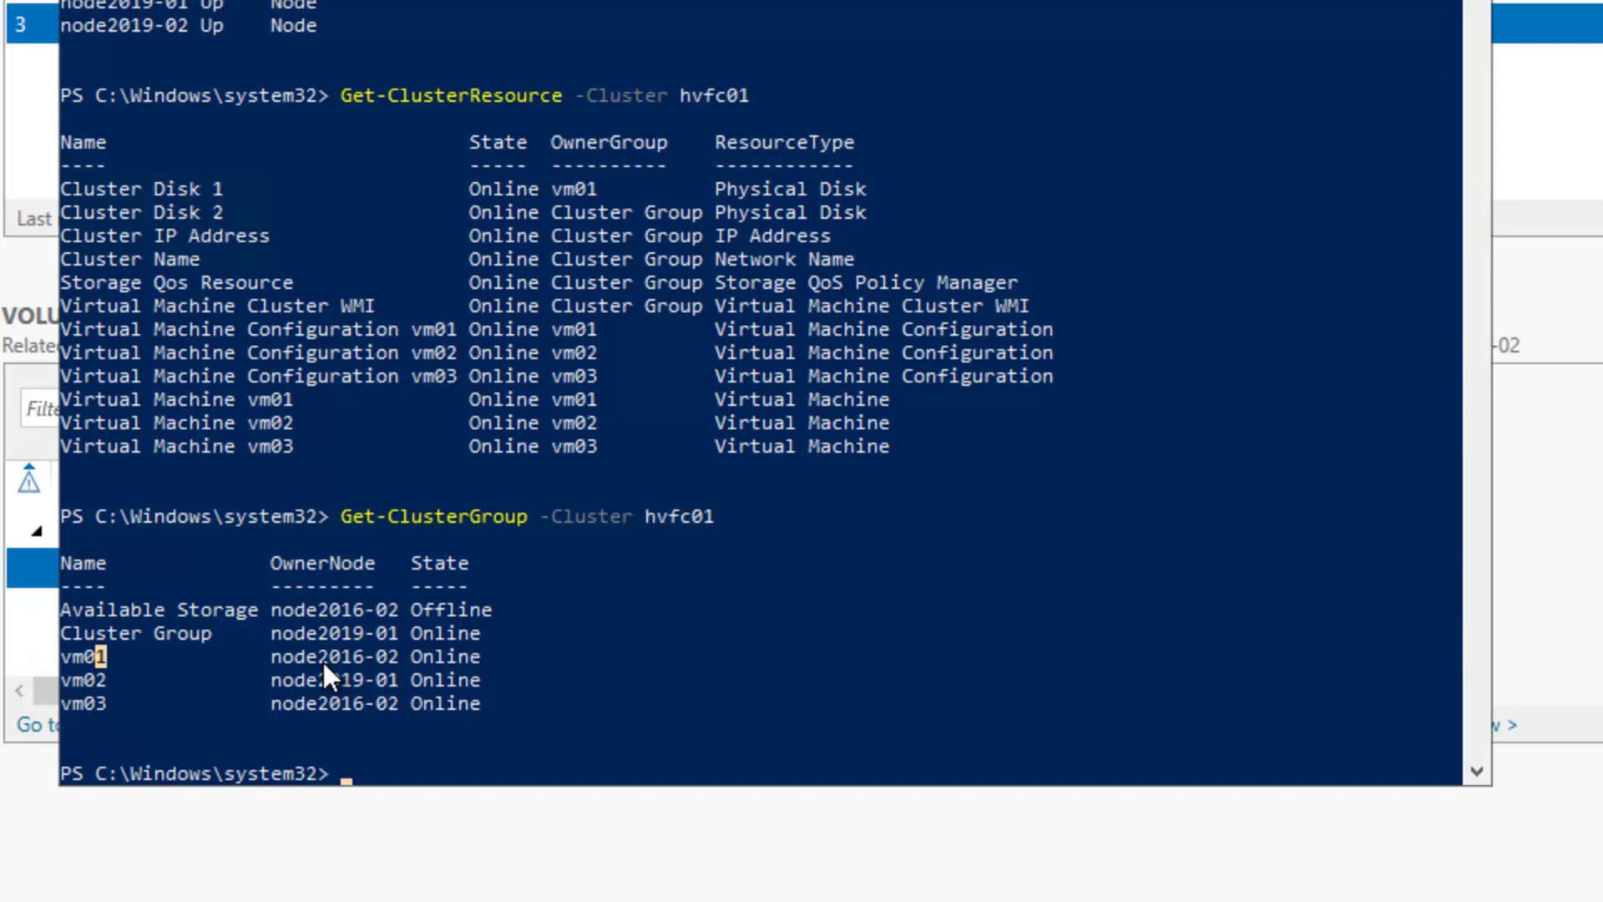
drag(318, 660, 448, 658)
click(76, 699)
drag(263, 694, 416, 711)
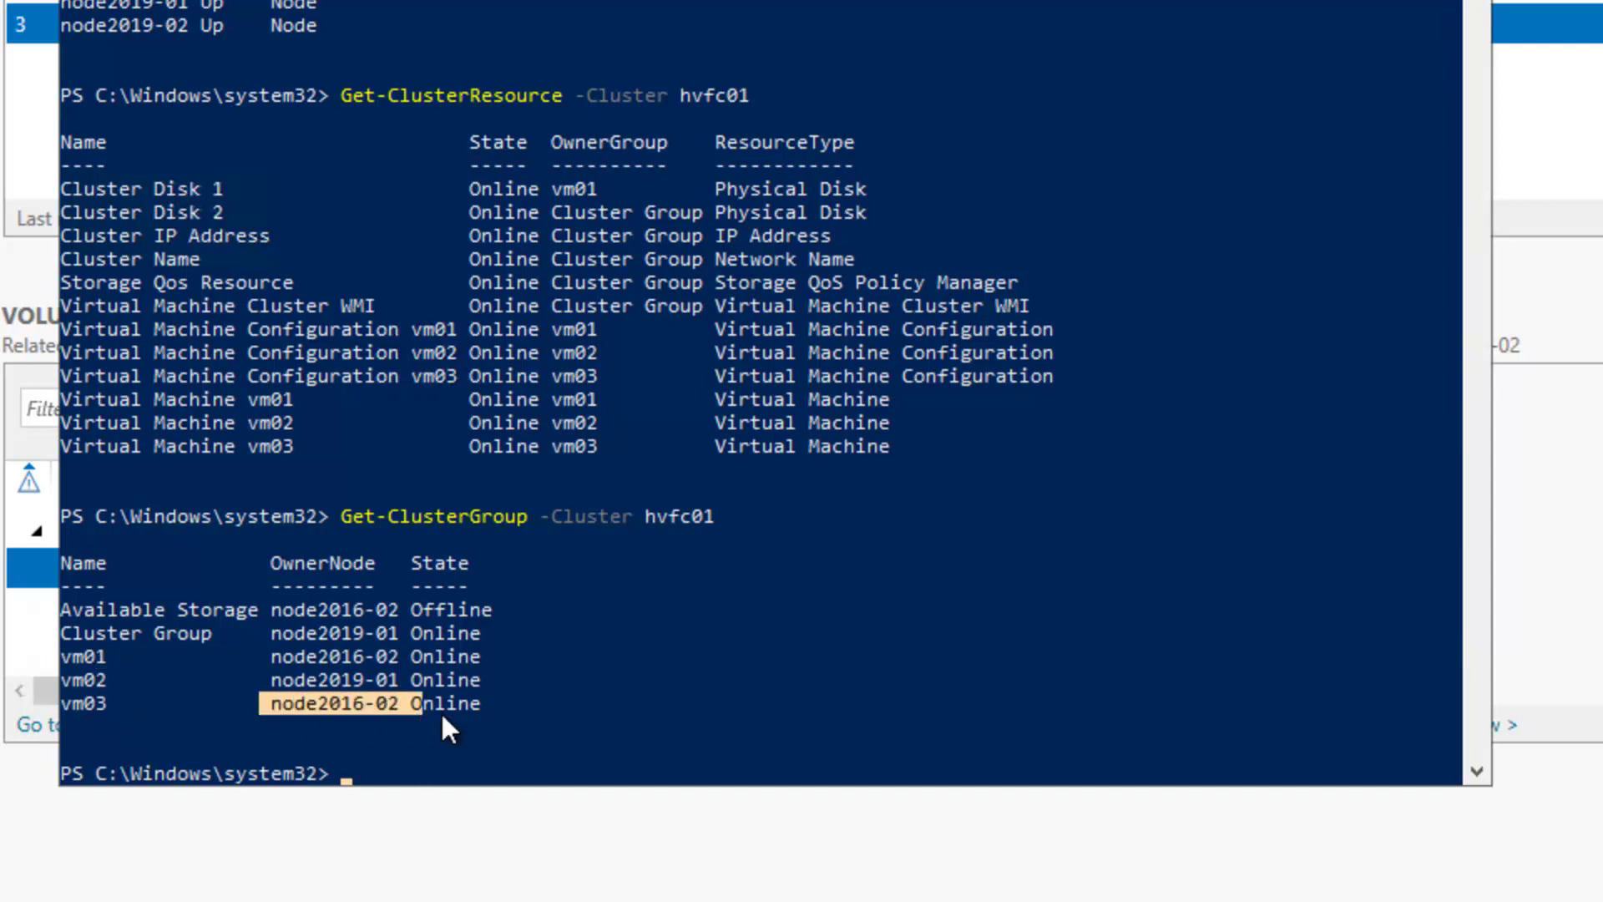
click(439, 708)
drag(498, 703, 37, 699)
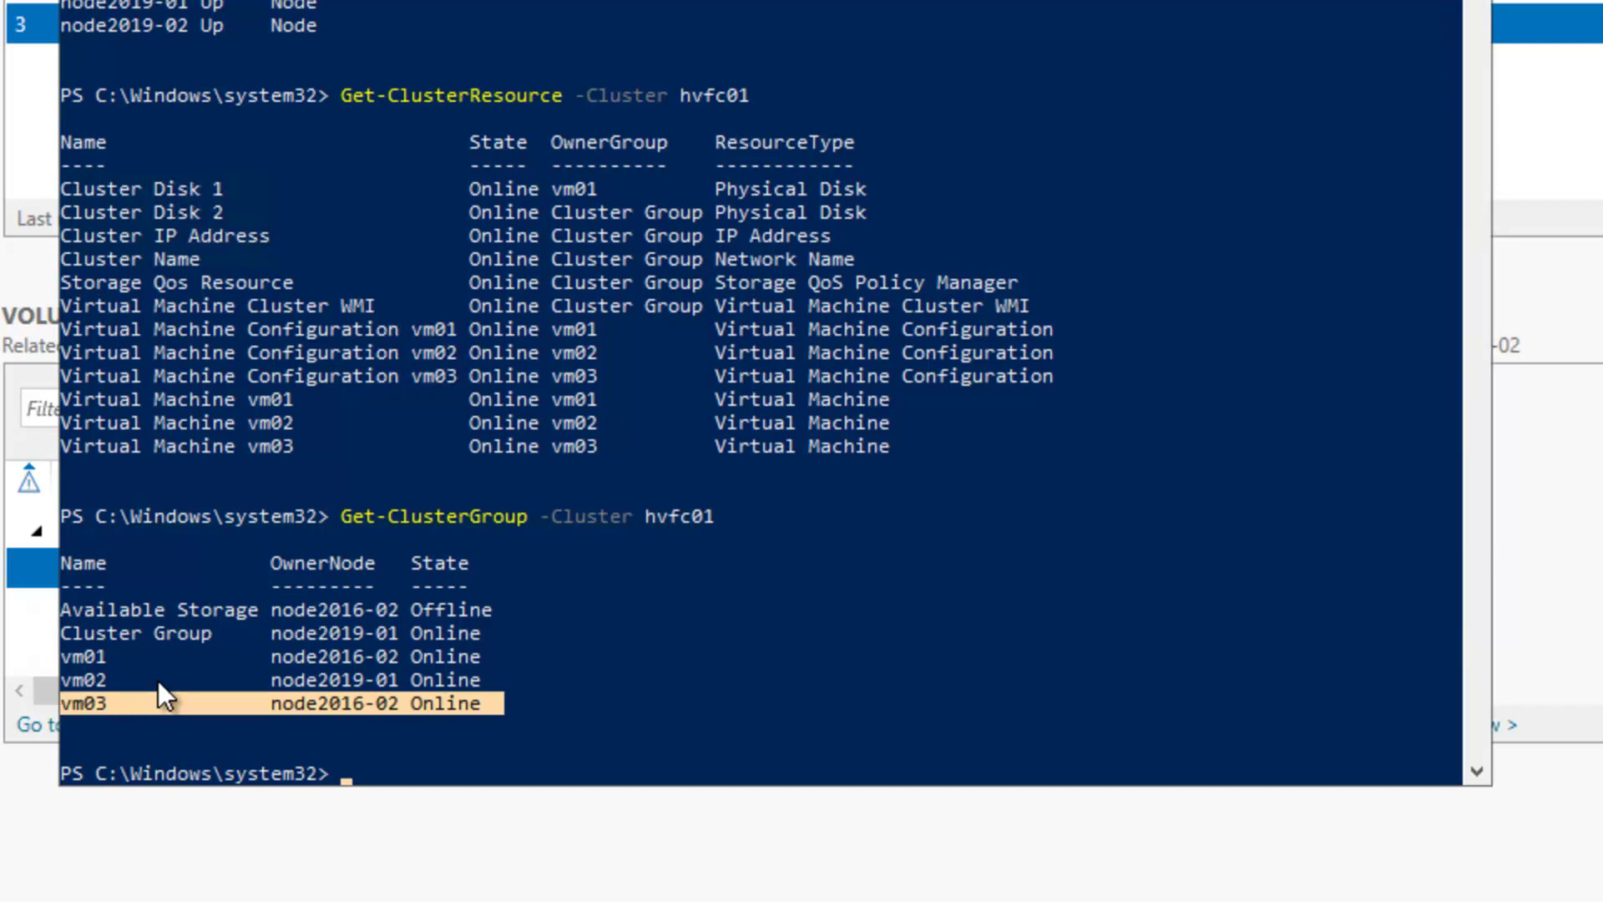
Live-migrate vm03 to node2019-02 by running Move-ClusterVirtualMachineRole -Name vm03 -Node node2019-02 -MigrationType Live.
text(move-cl)
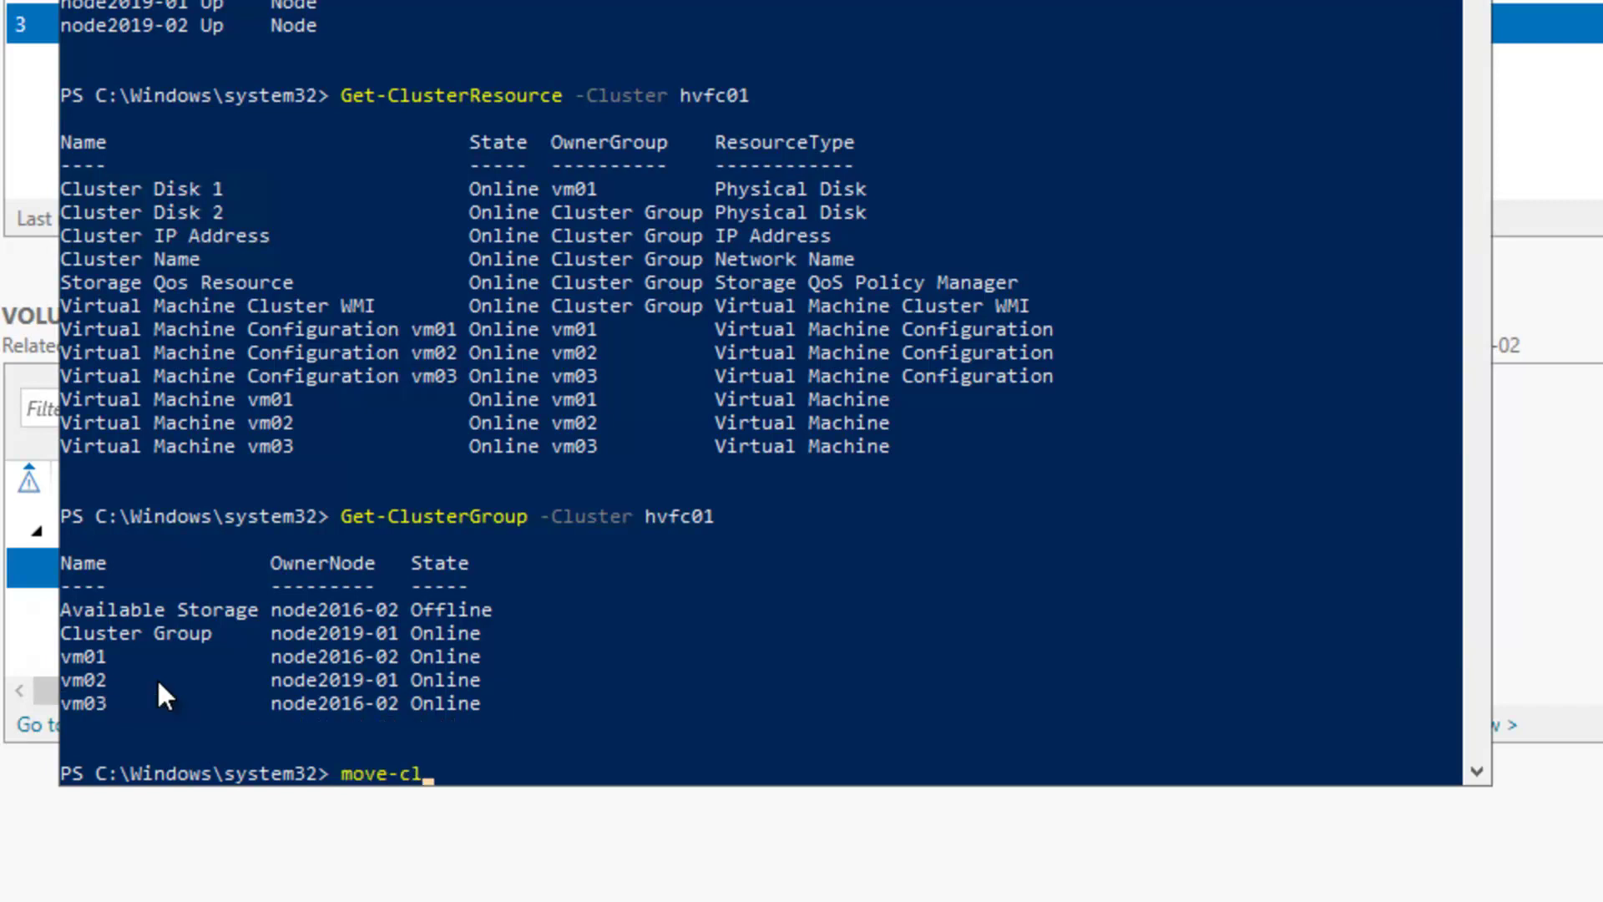
text(ustervi)
key(Tab)
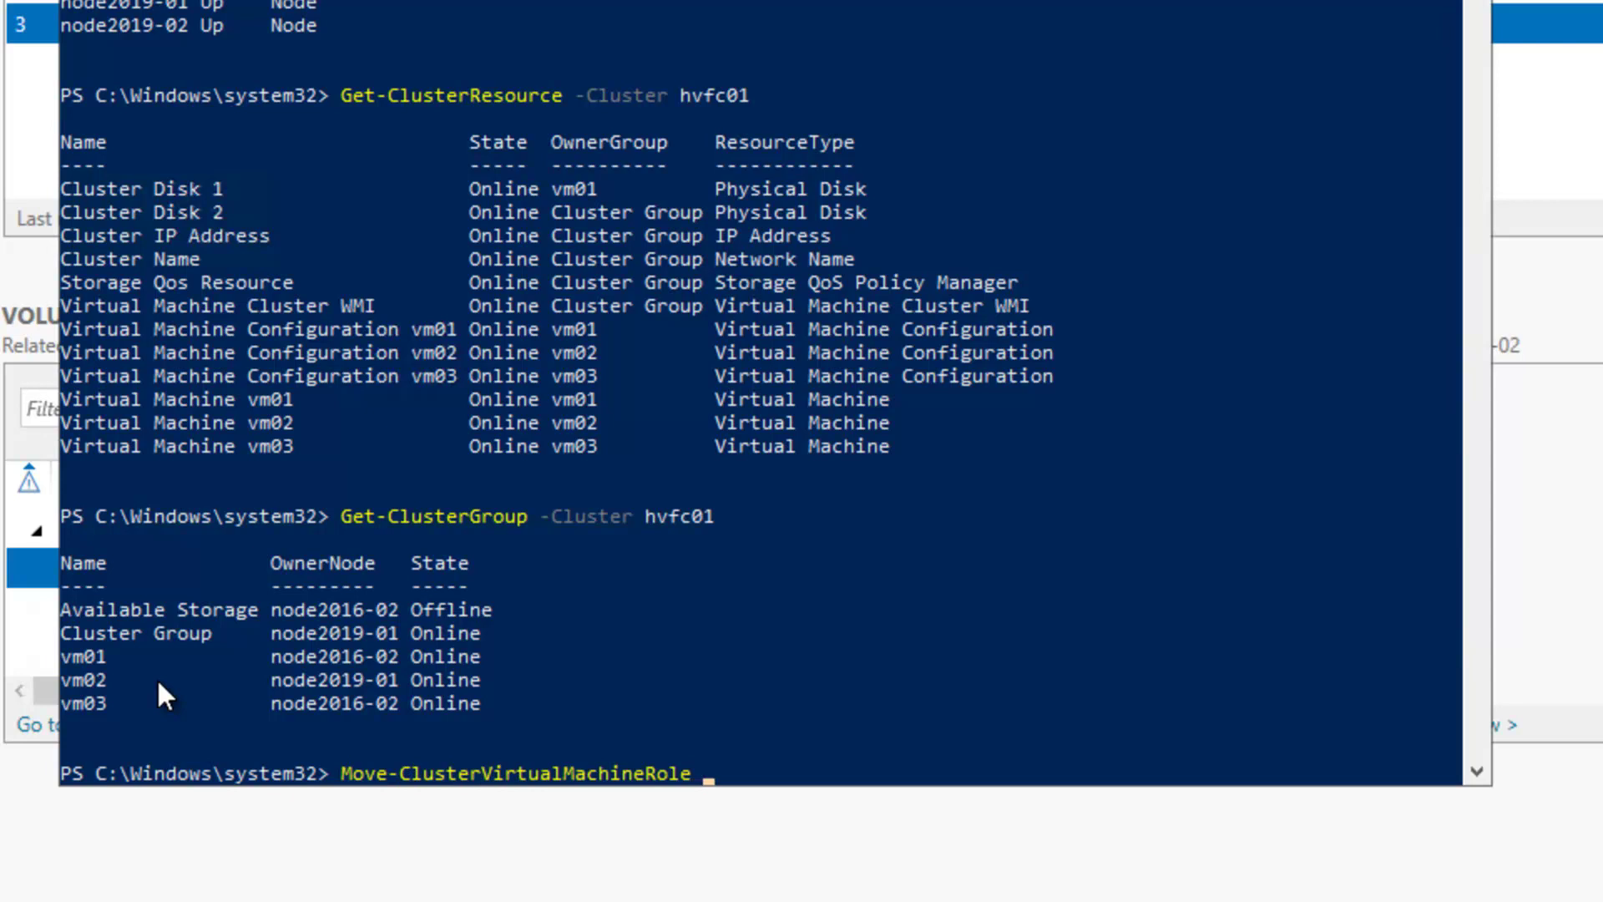
text(-na)
key(Tab)
text(vm03)
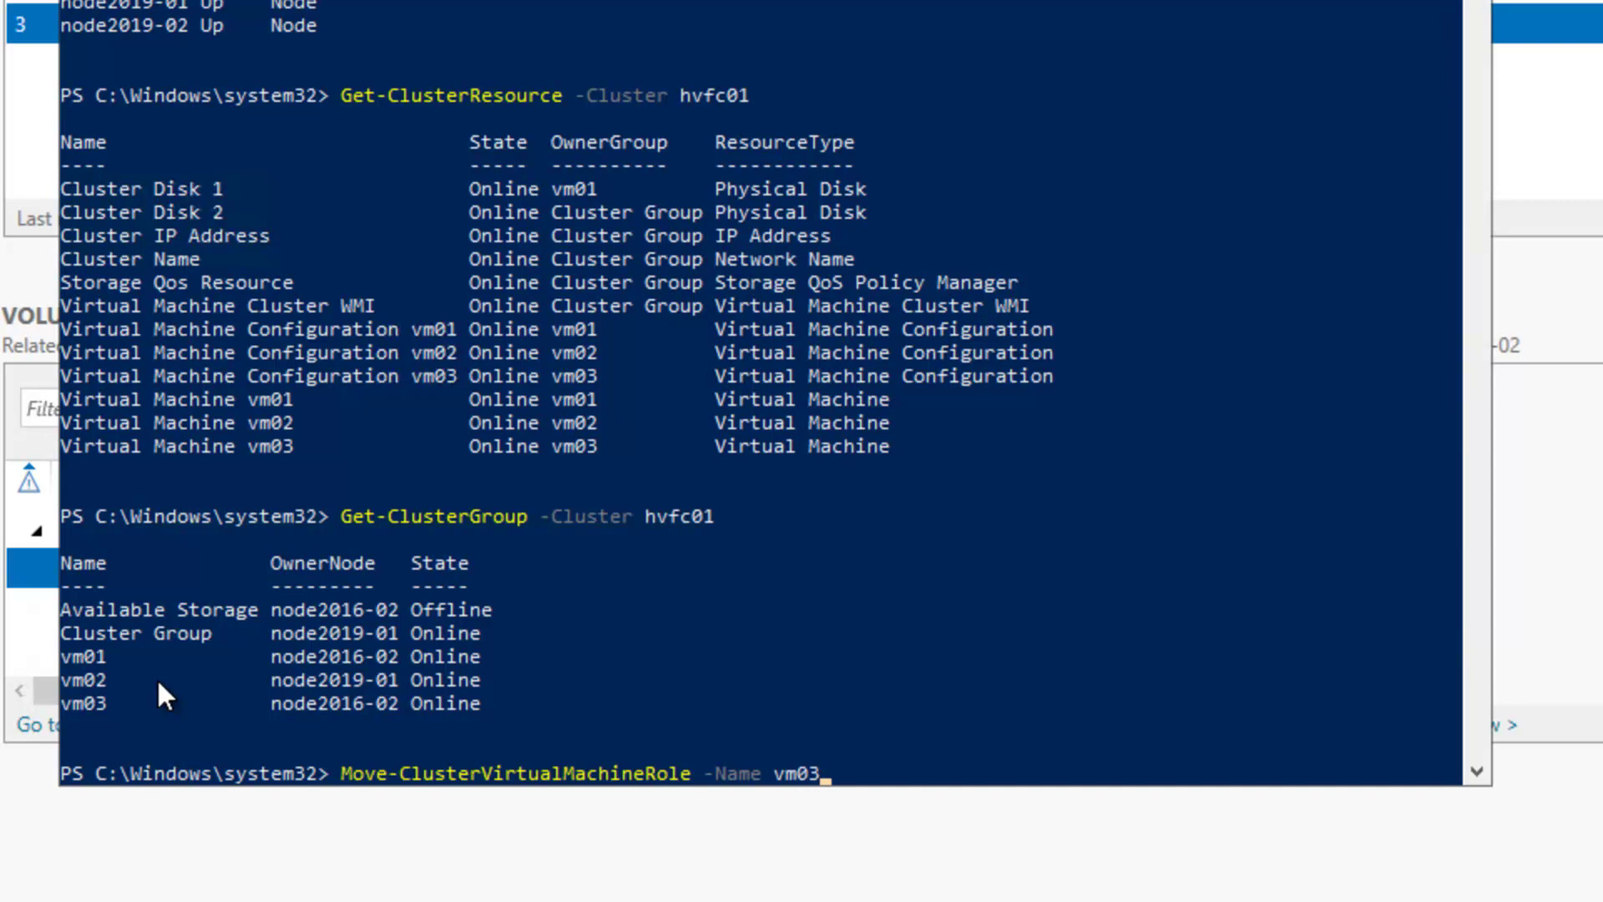
text( -nod)
key(Tab)
text(node2019-02 -)
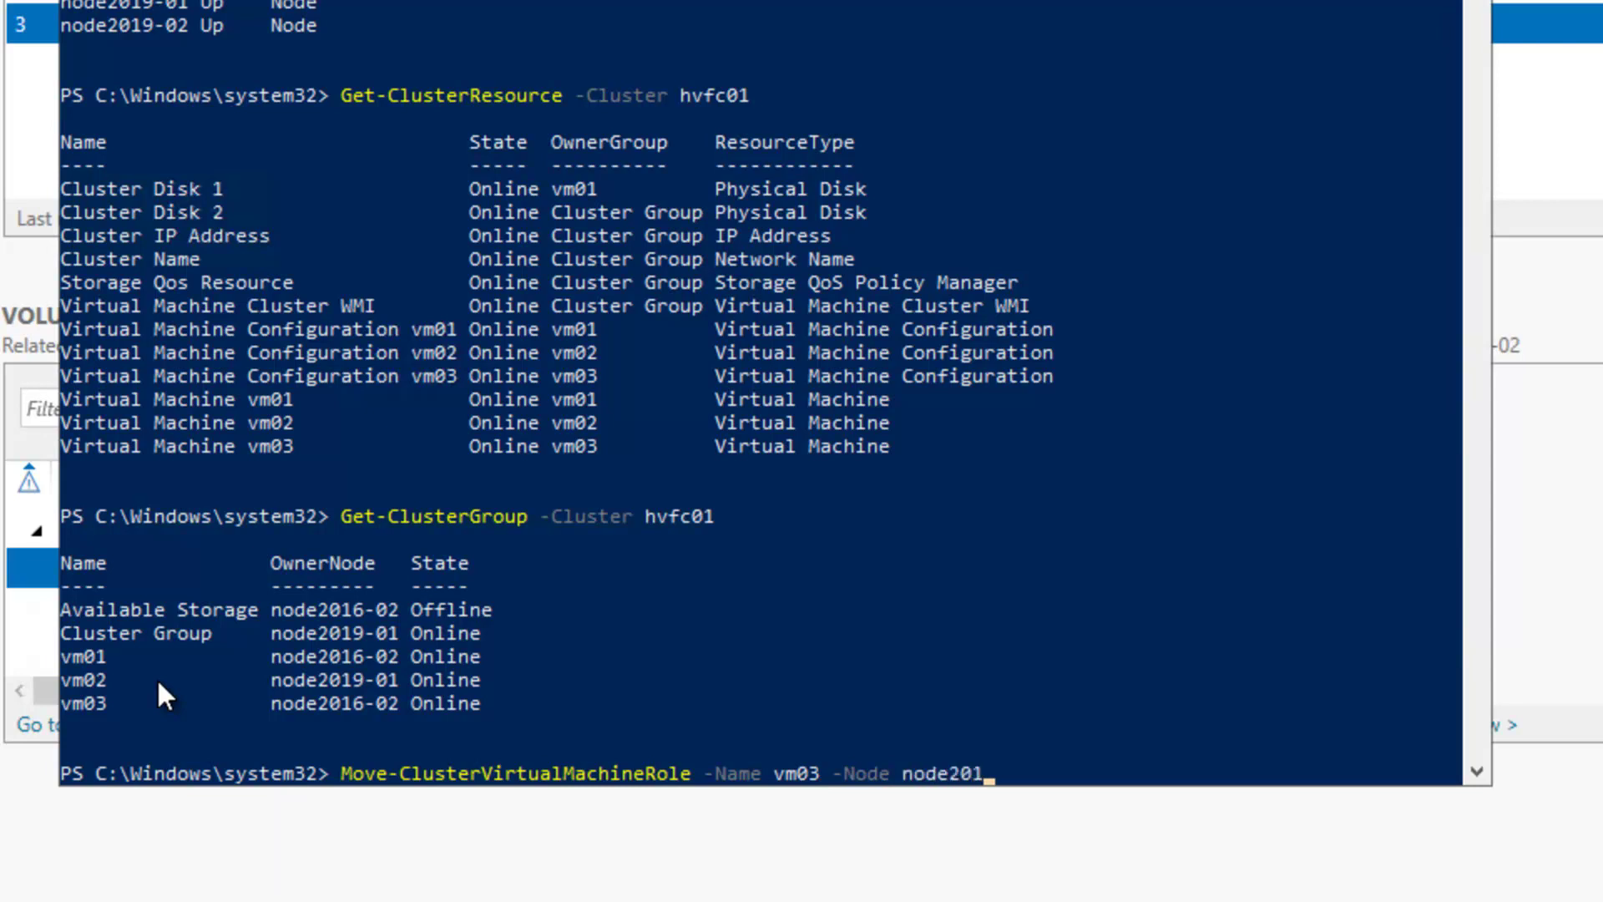
text(mi)
key(Tab)
text(Live)
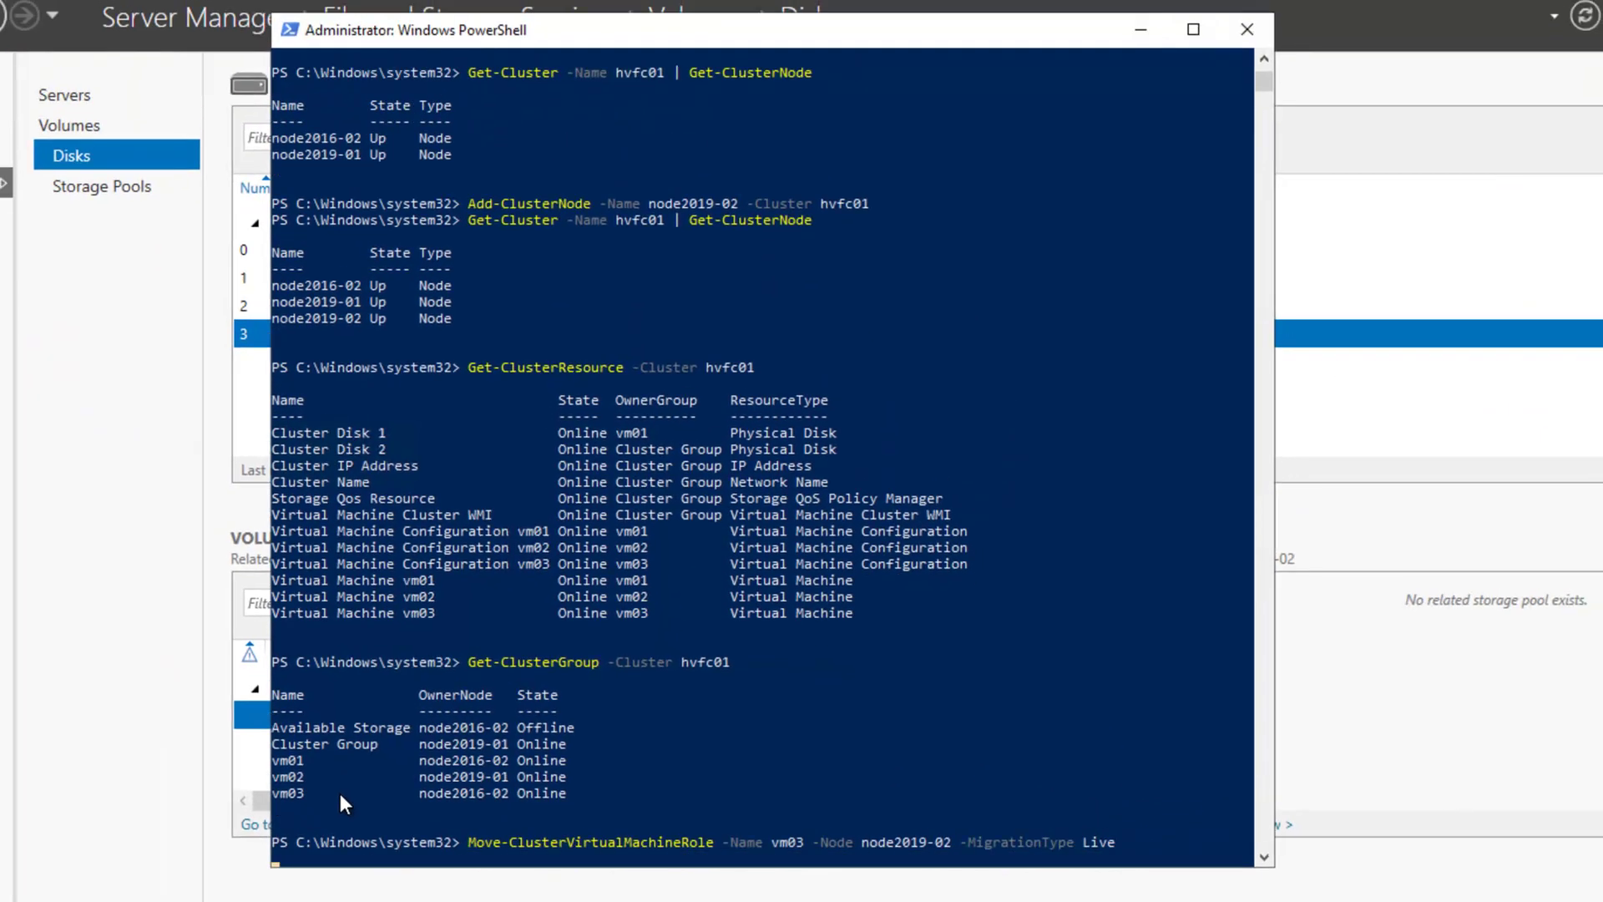
key(Return)
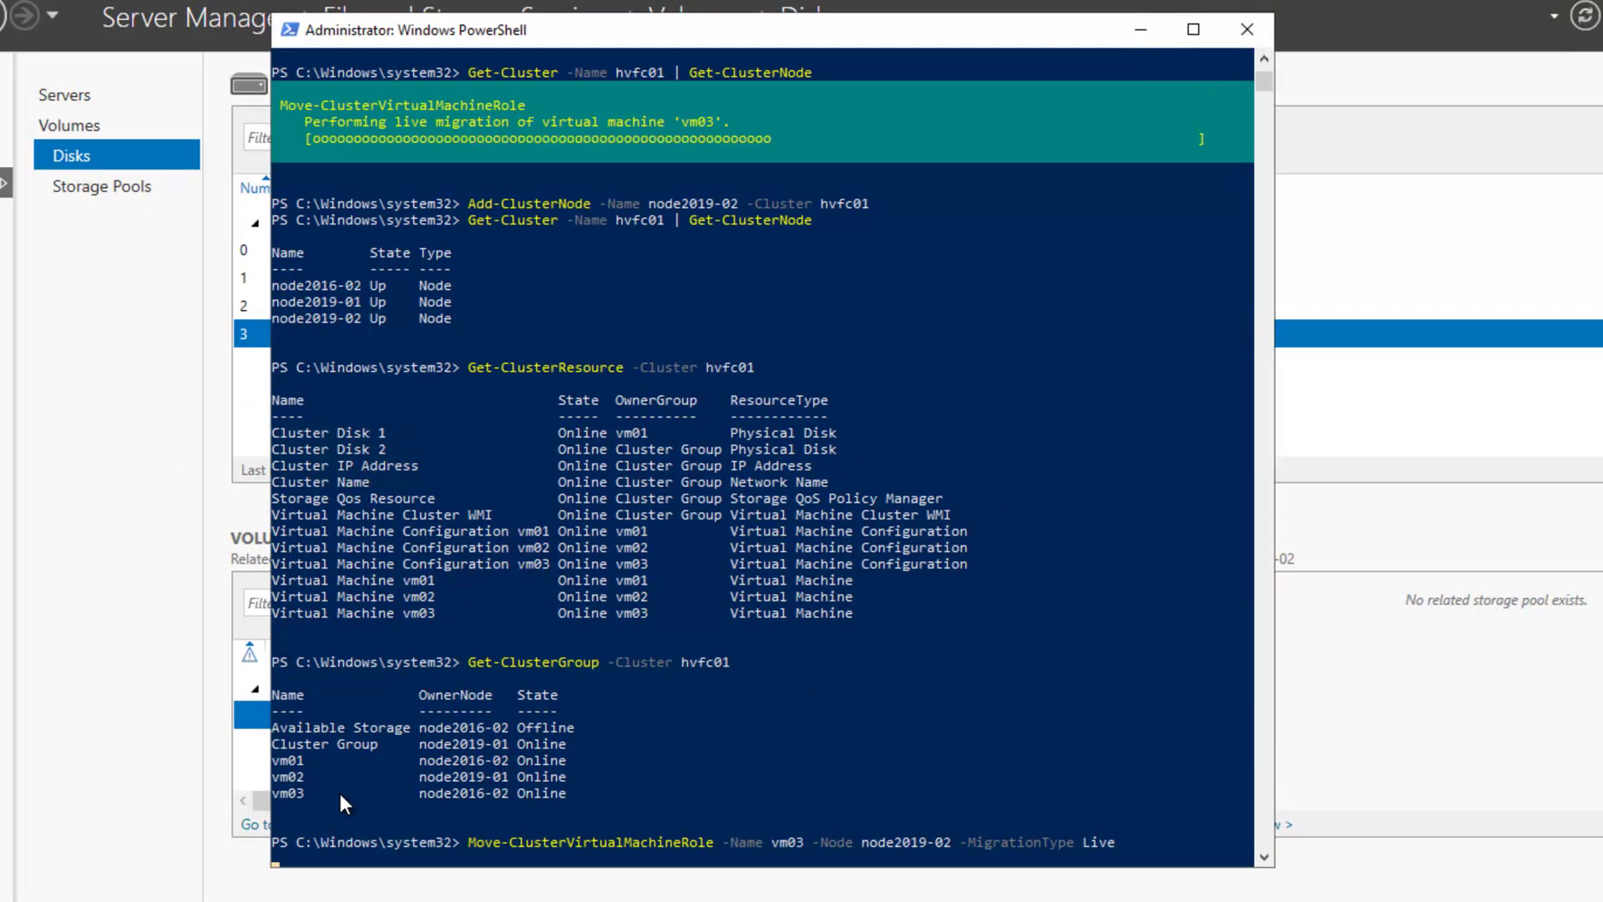
Bring up the continuous ping window for vm03 and check its replies, minimizing the vm01 ping window that covers it.
mouse_move(264, 884)
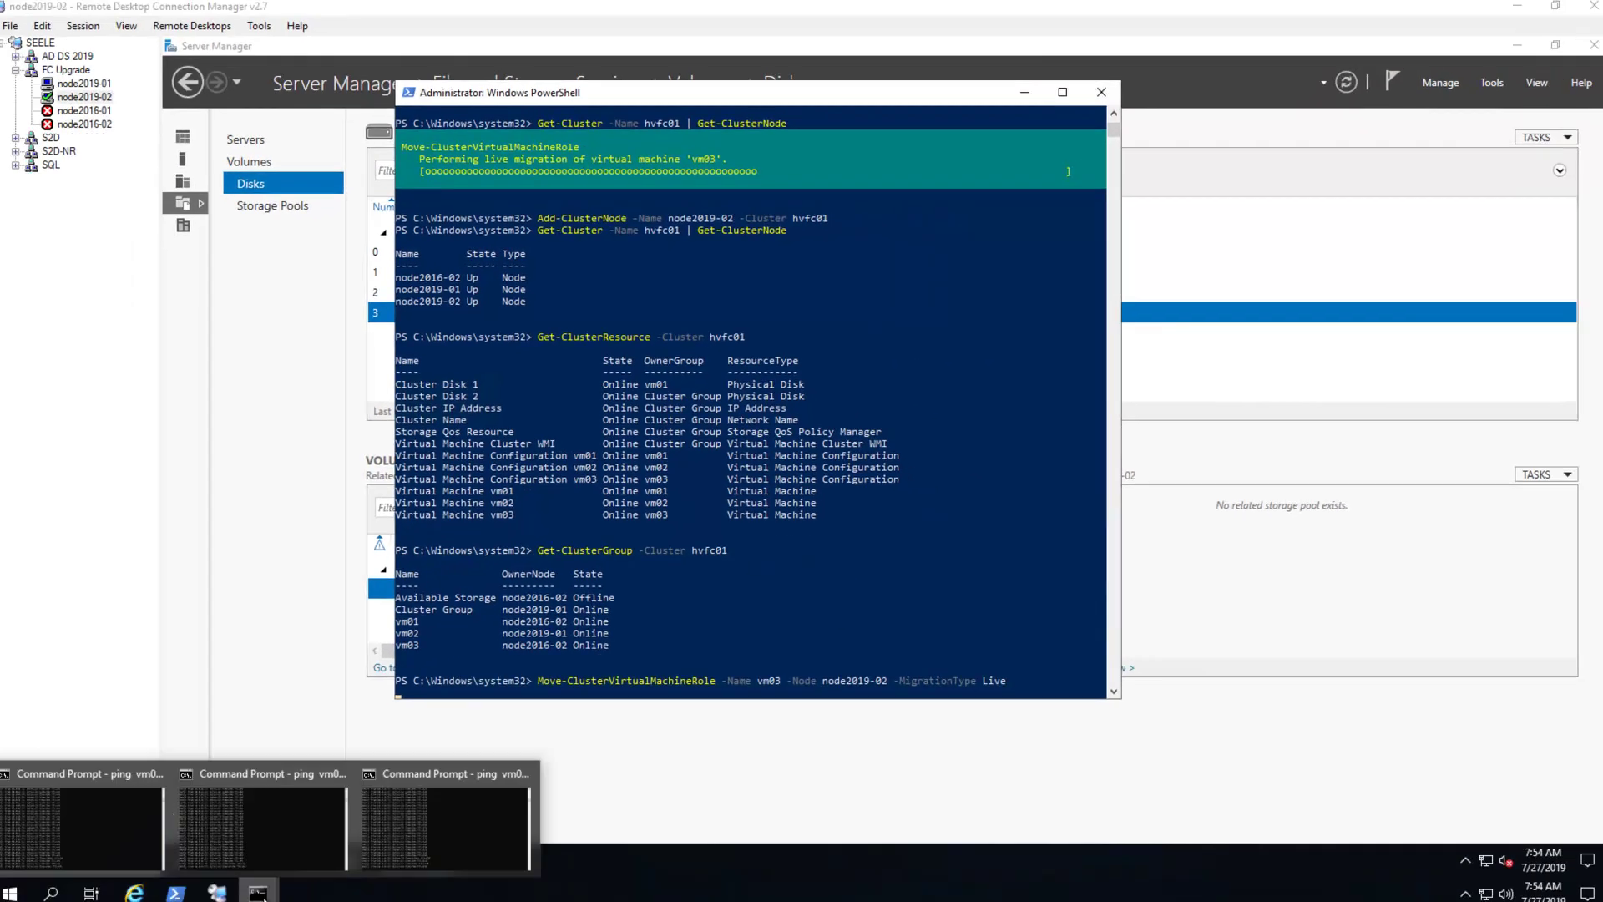
click(441, 850)
mouse_move(438, 852)
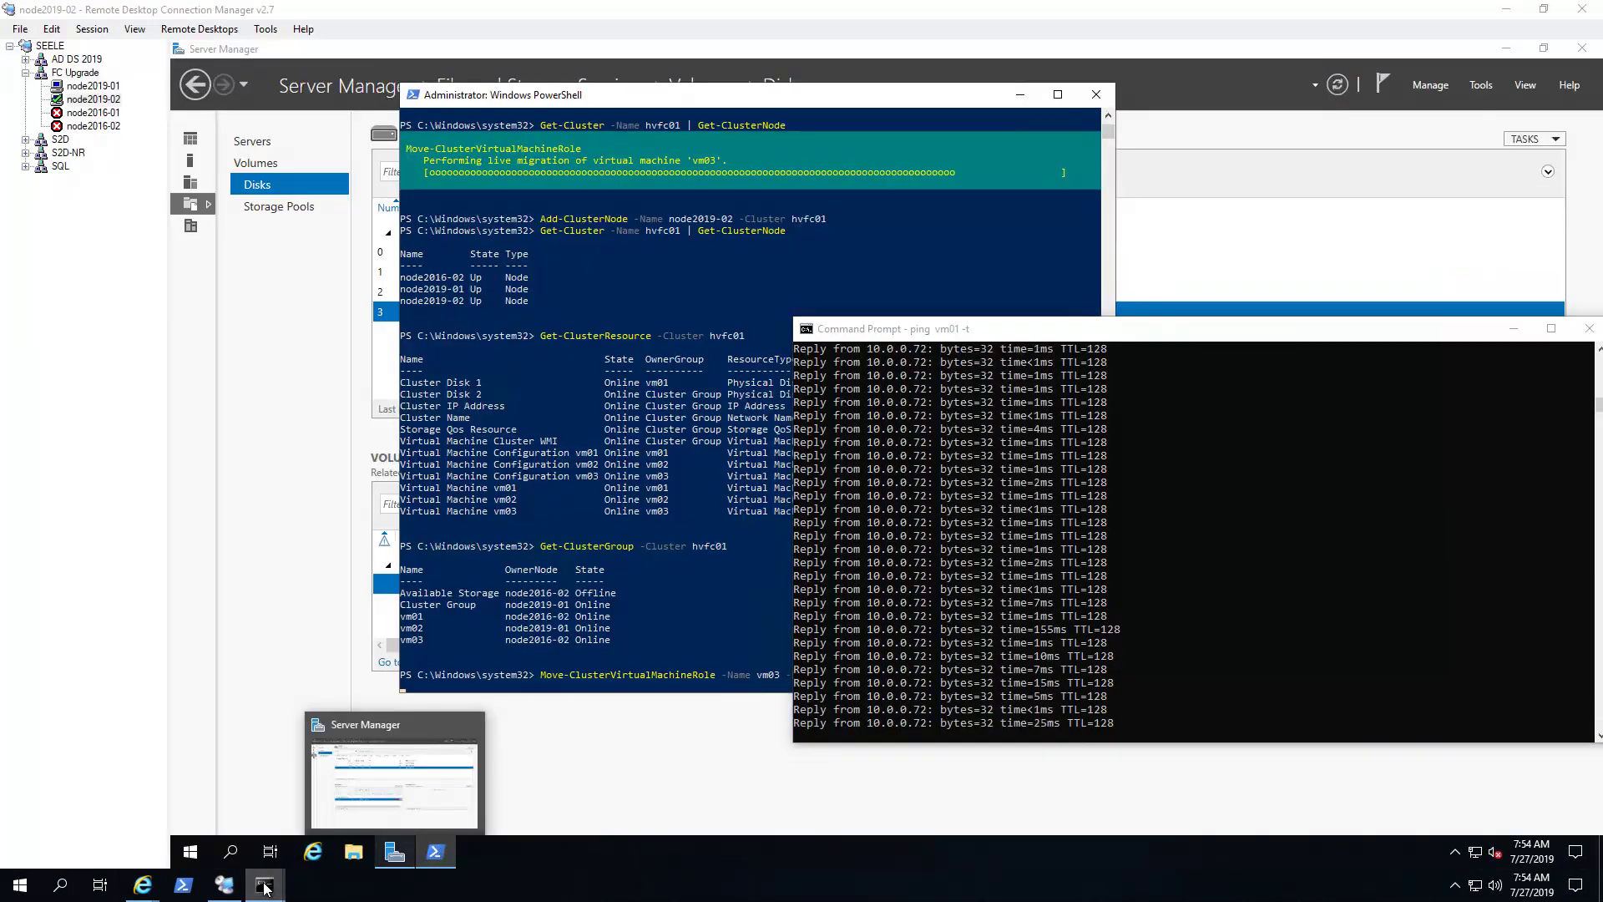
mouse_move(264, 884)
click(52, 827)
click(1481, 434)
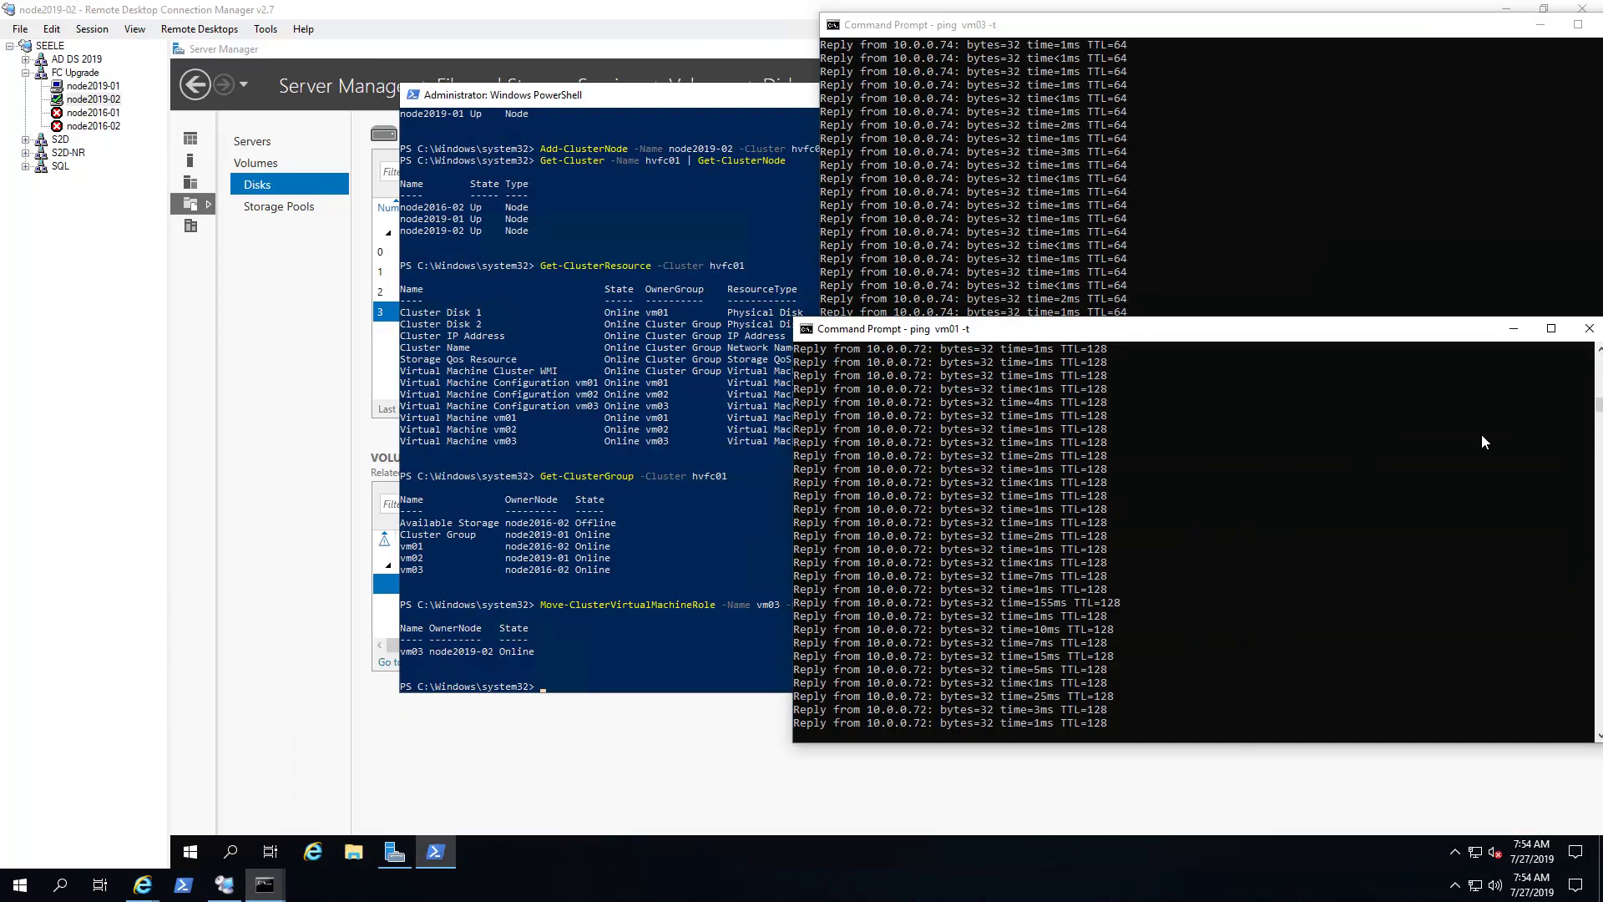
click(1523, 333)
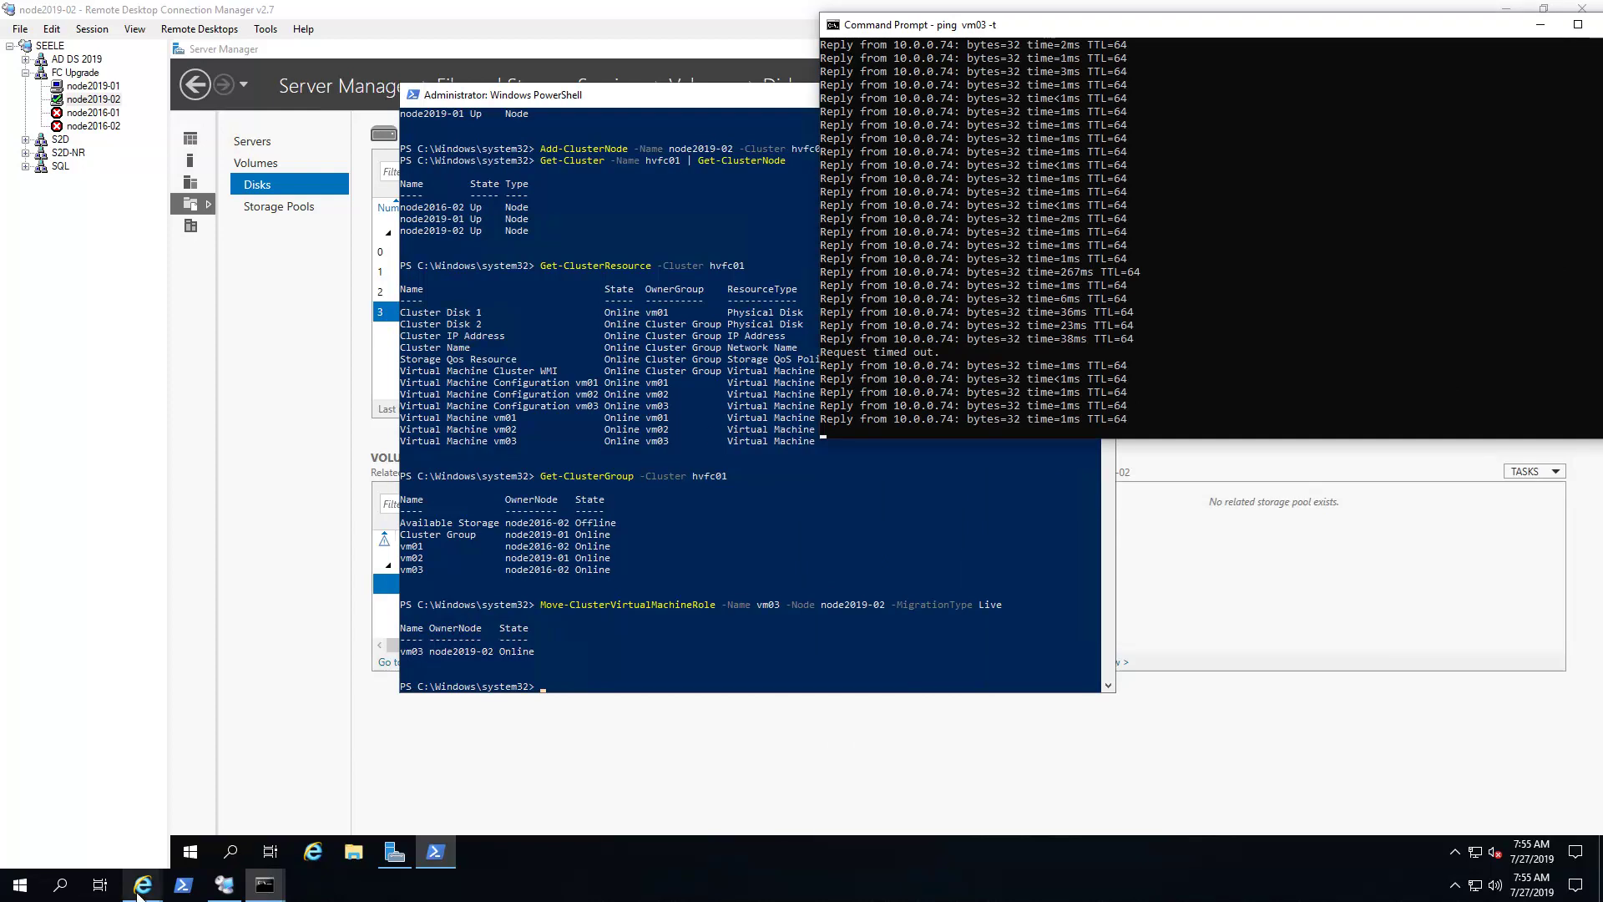
Switch to Internet Explorer to check the VM03 web page, minimize the browser and return to the PowerShell session.
mouse_move(142, 885)
click(649, 820)
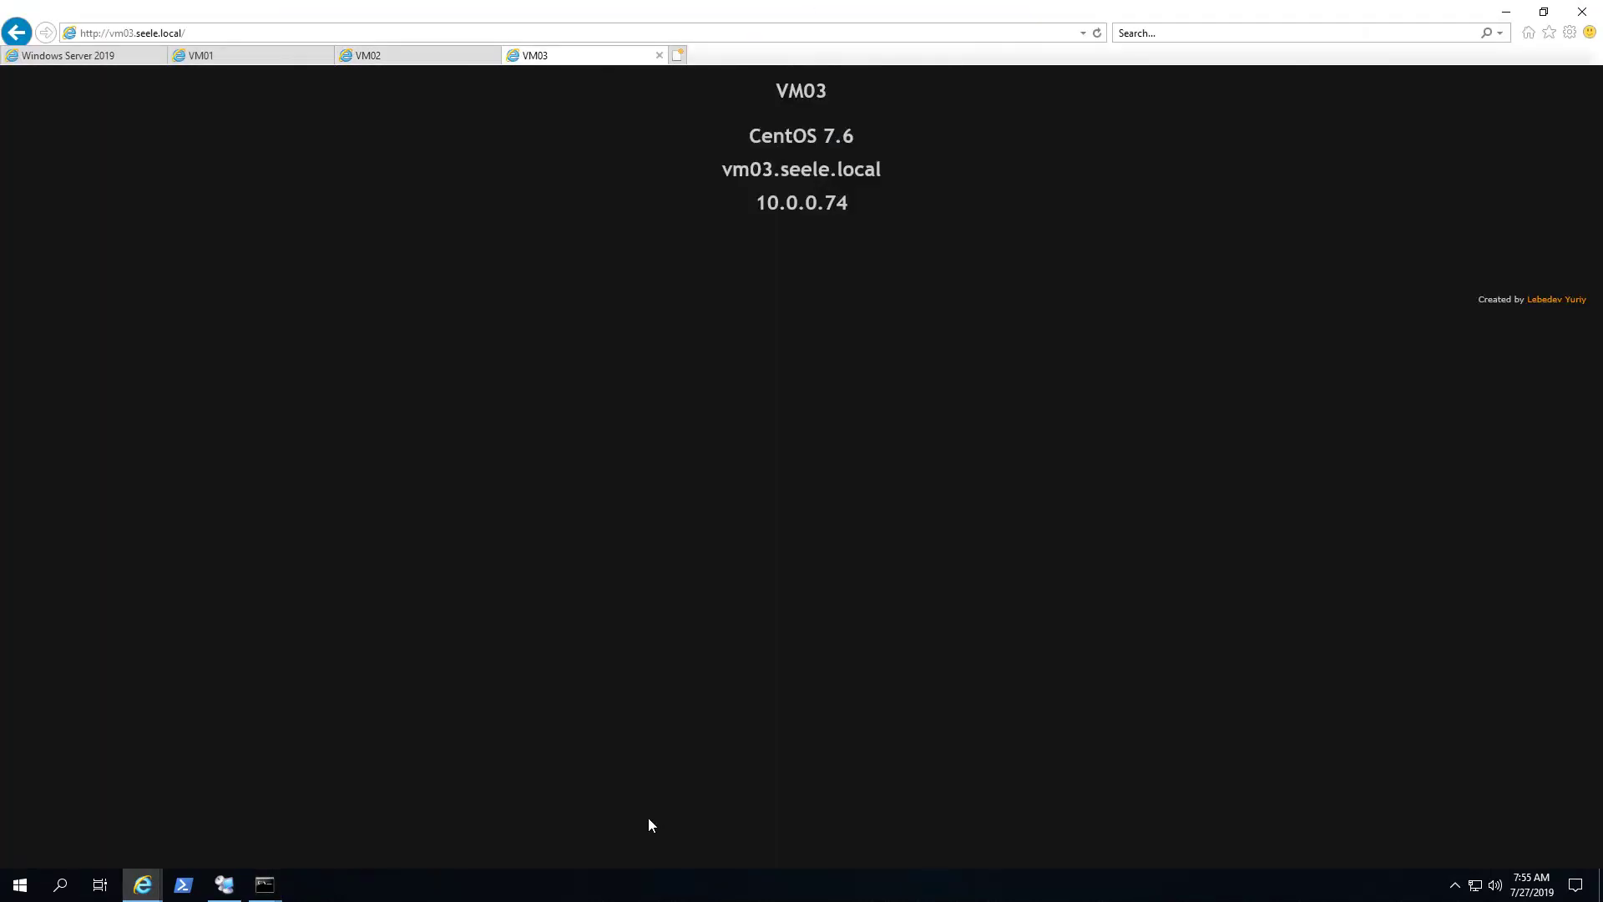
click(1506, 11)
click(747, 108)
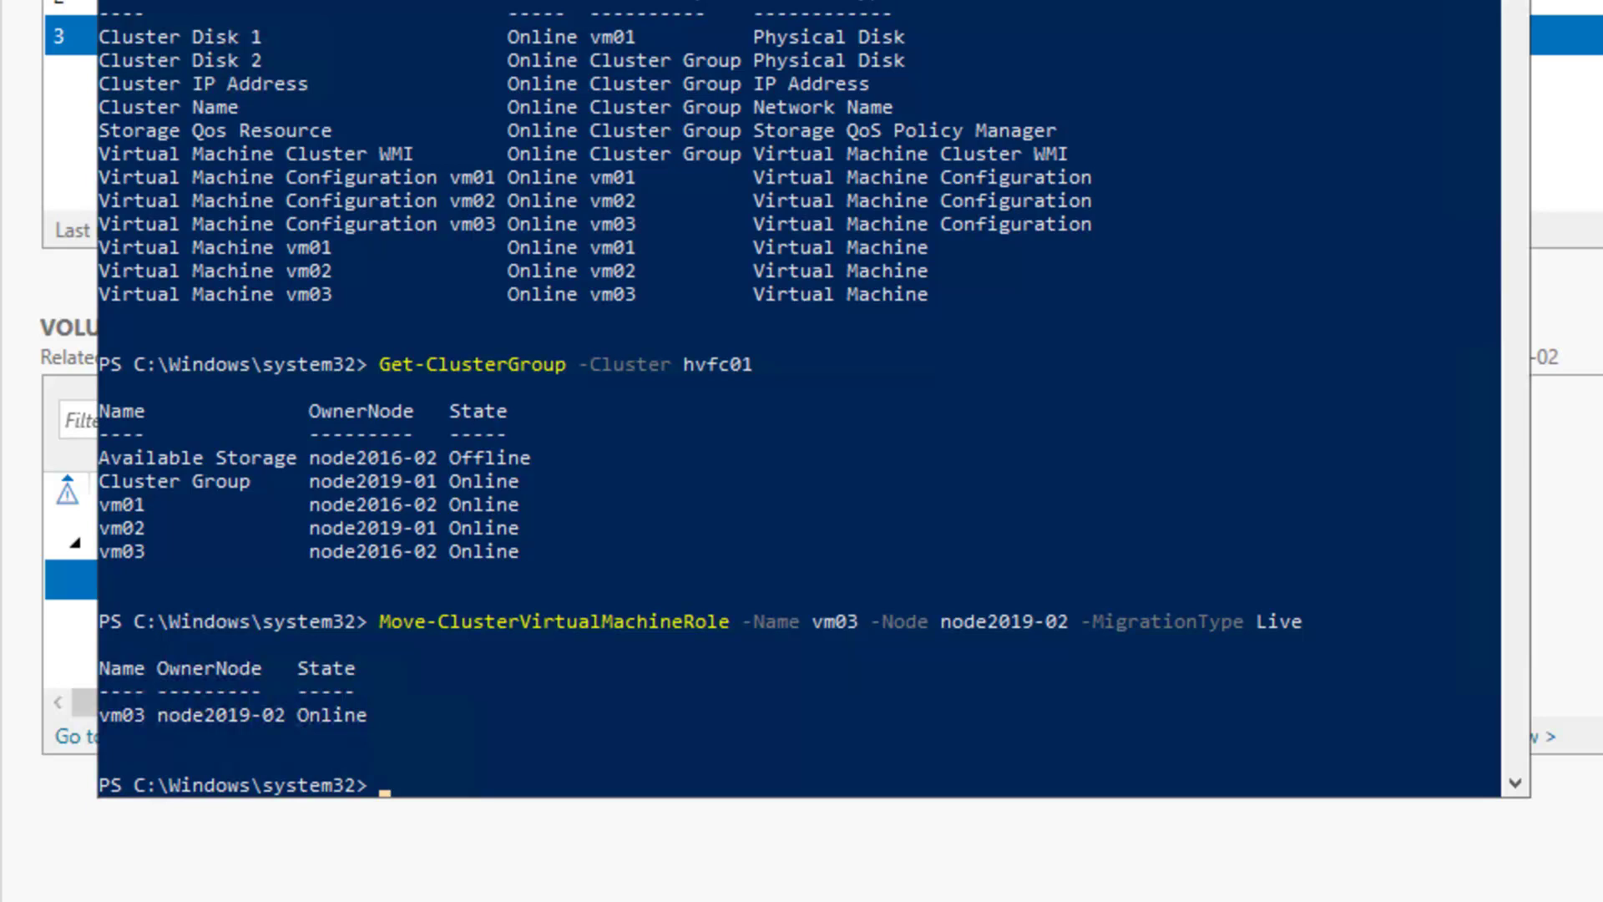
Recheck the owner nodes after the vm03 migration by rerunning Get-ClusterGroup -Cluster hvfc01.
key(Up)
key(Up)
key(Return)
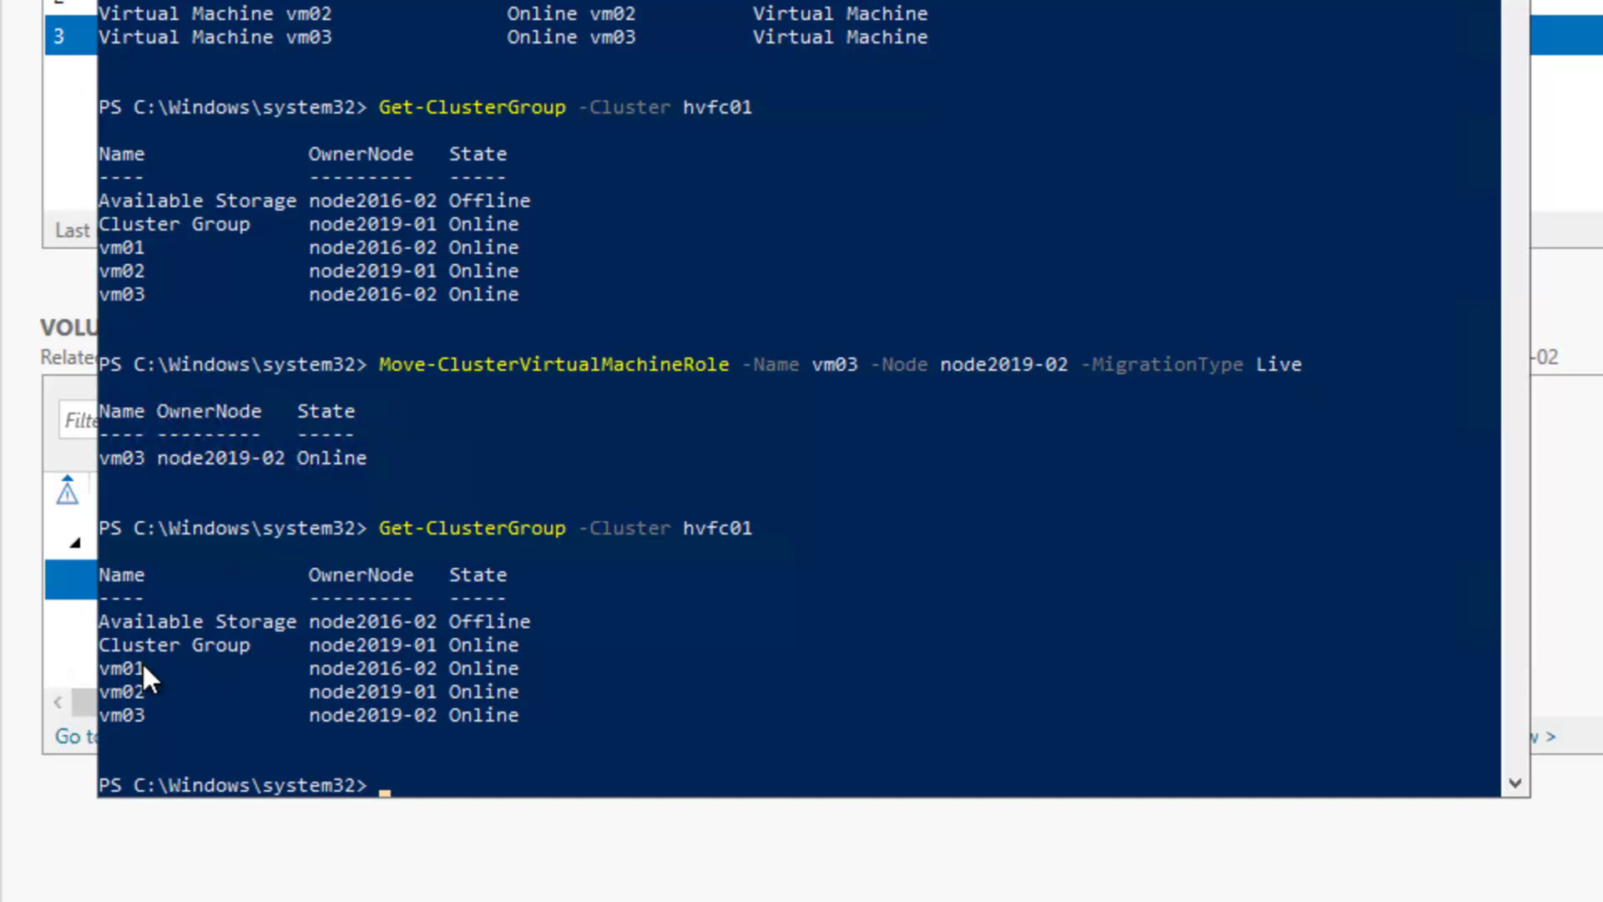
Pause node2016-02 and drain its roles by running Suspend-ClusterNode -Name node2016-02 -Drain.
text(suspend-cl)
key(Tab)
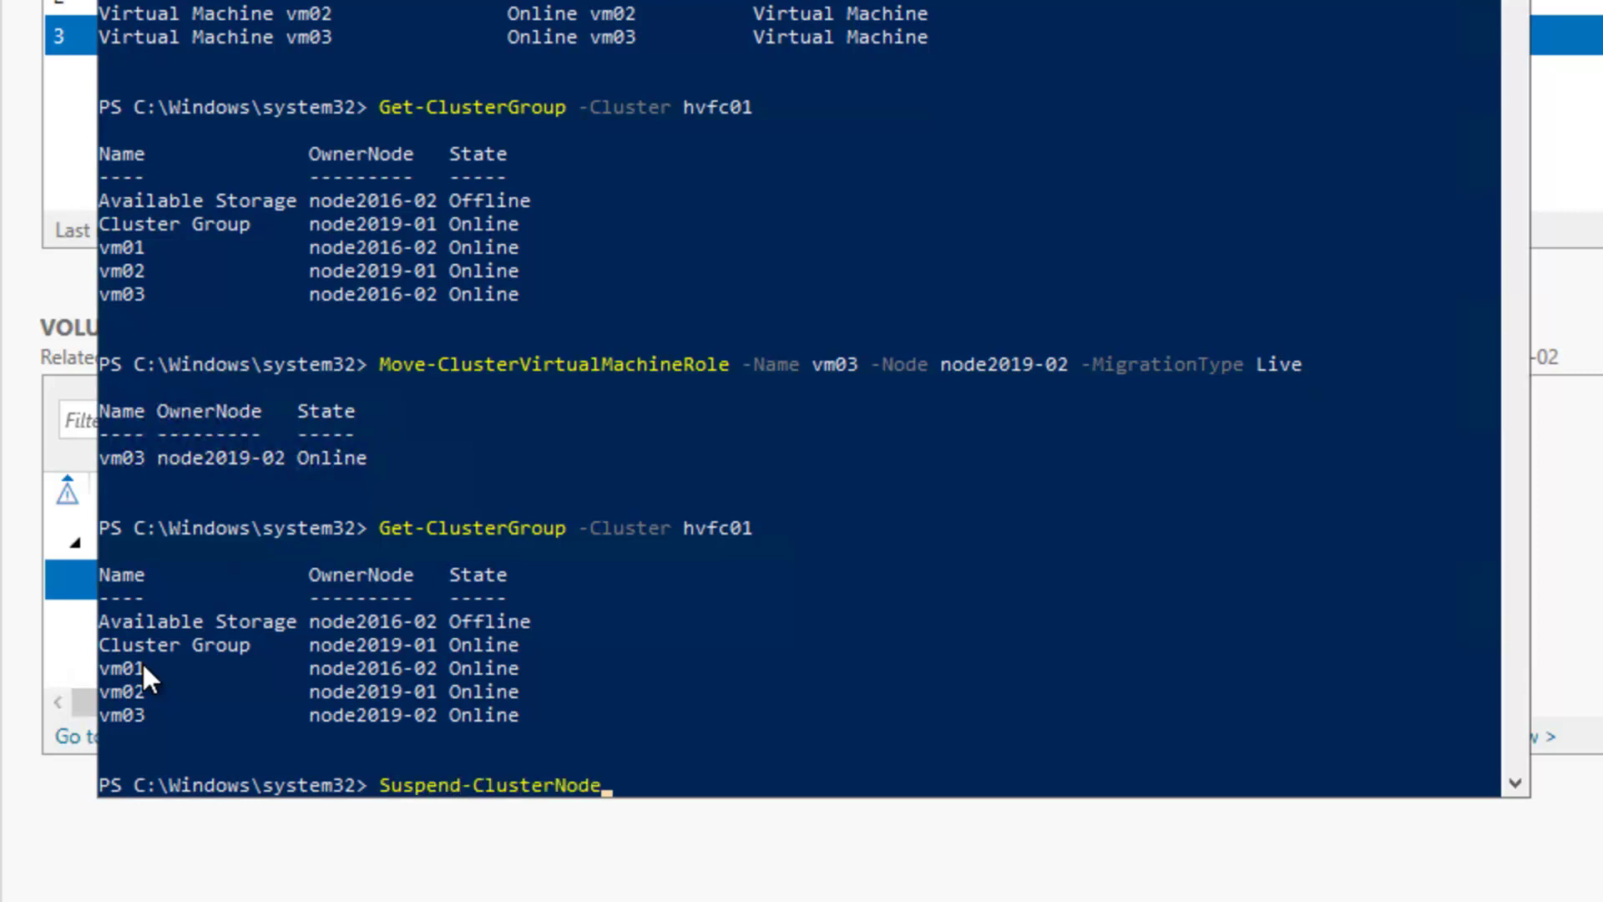
text(-N)
key(Tab)
text(node2016-02)
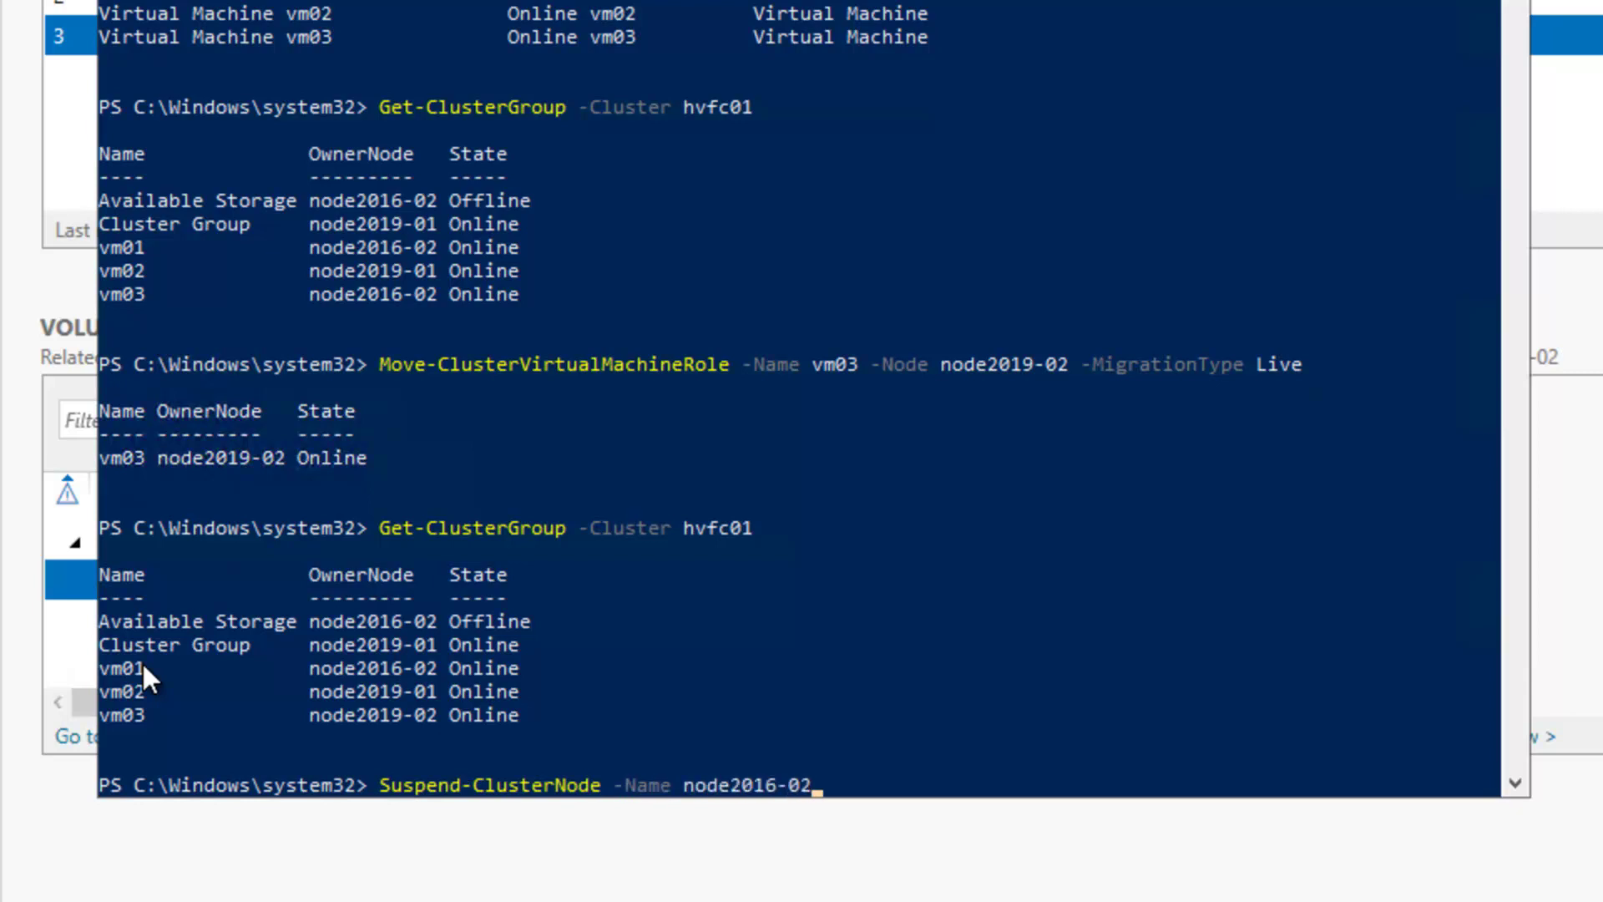
text( -d)
key(Tab)
key(Return)
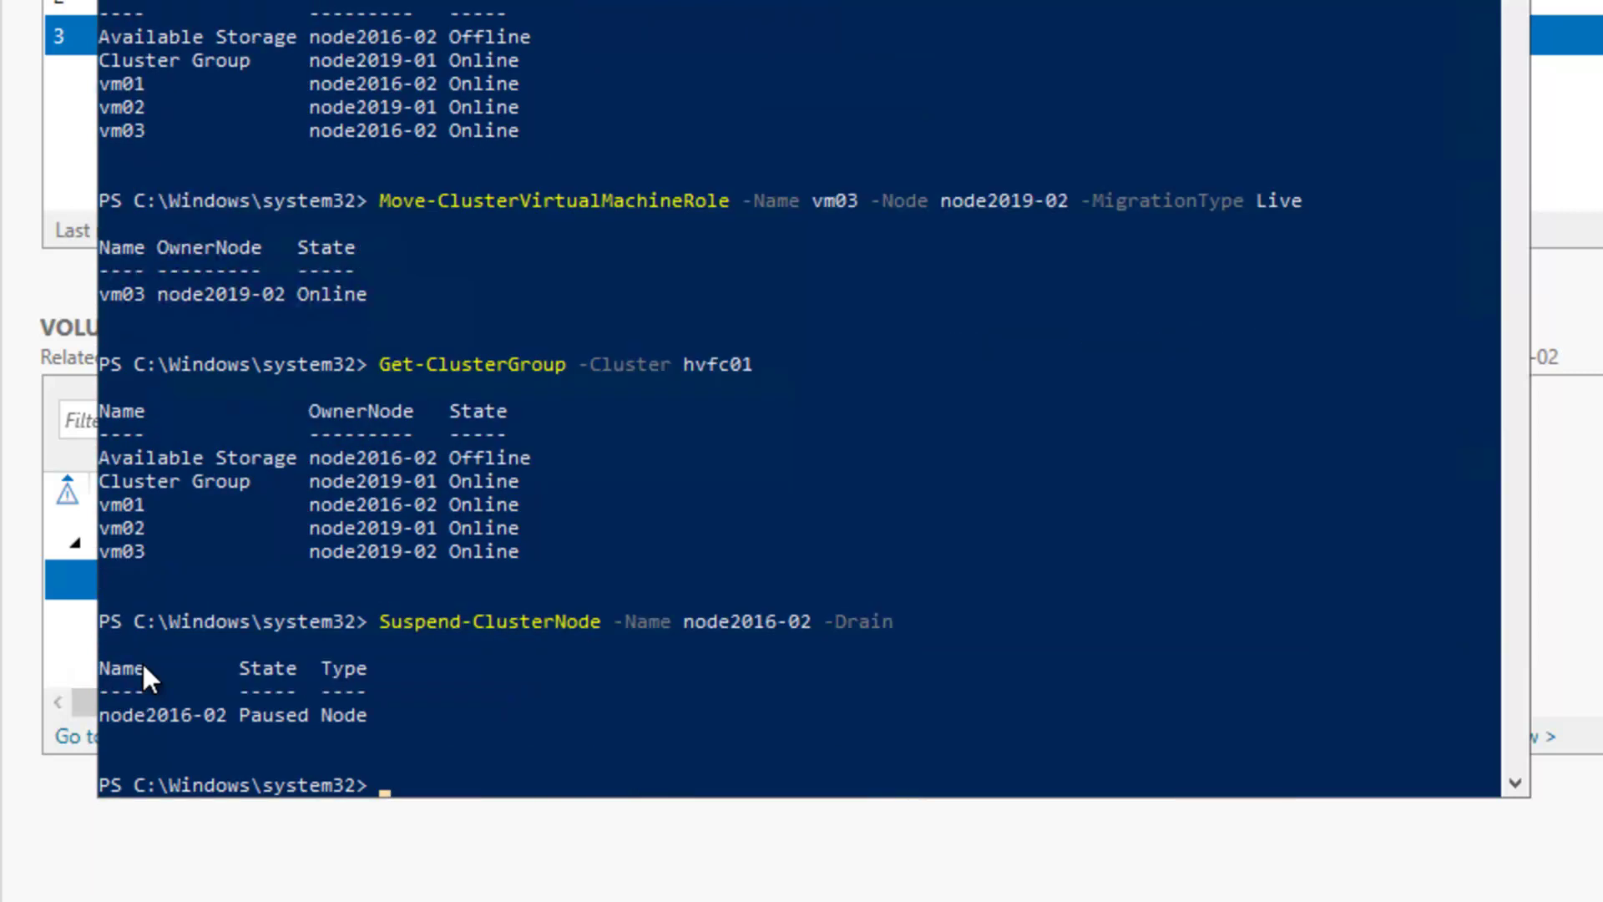
Check where the drained roles moved by rerunning Get-ClusterGroup -Cluster hvfc01, and get a fresh prompt.
key(Up)
key(Up)
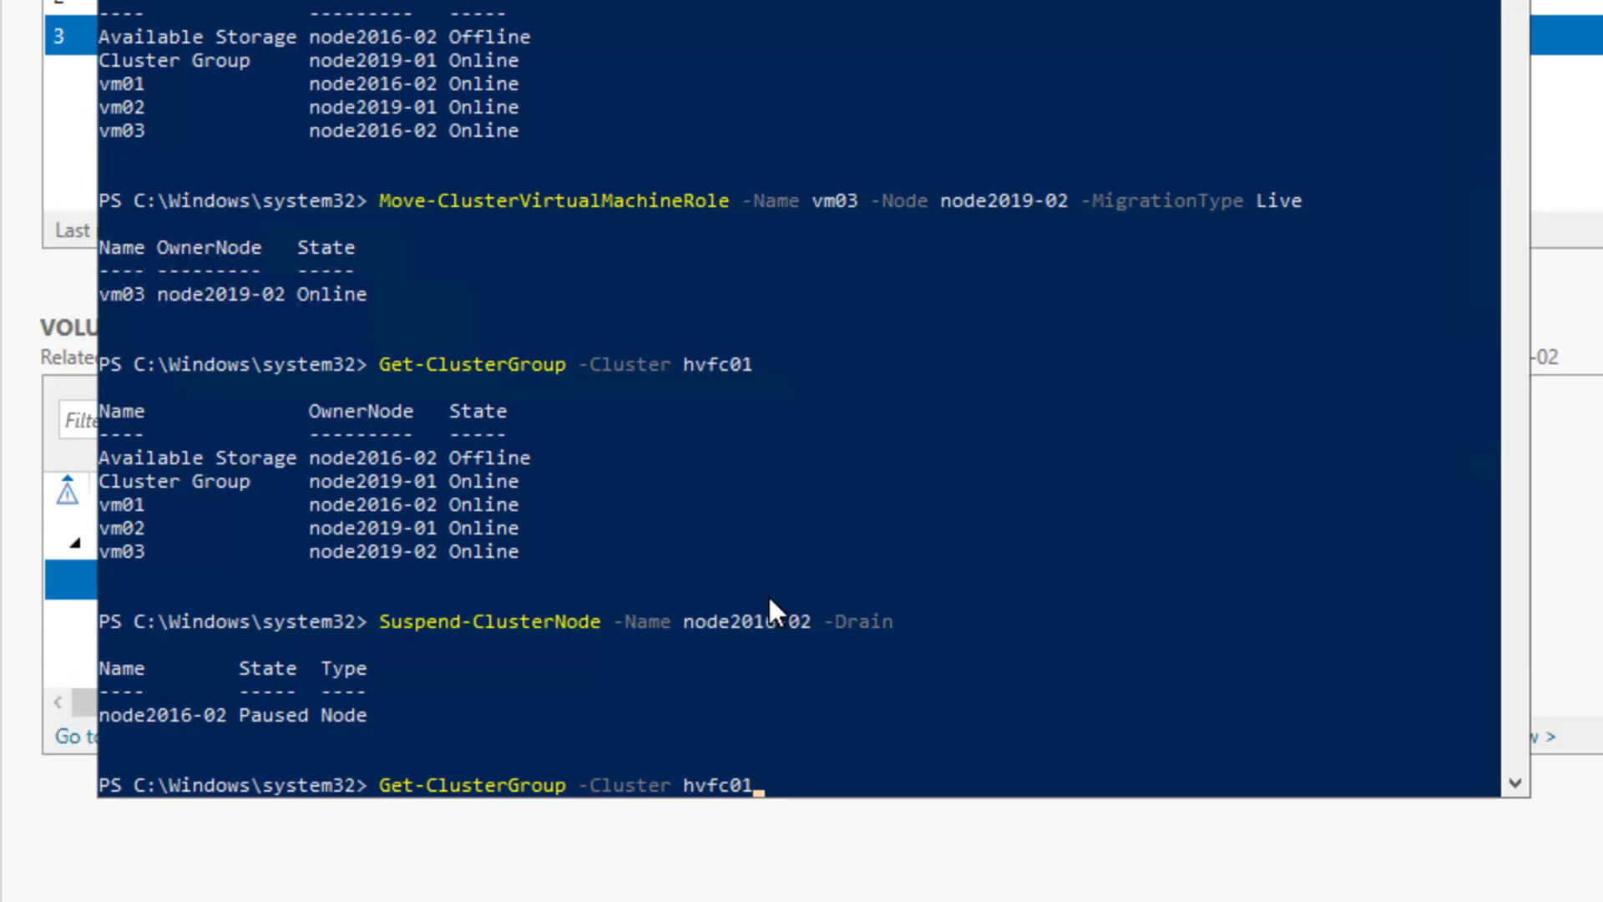
key(Return)
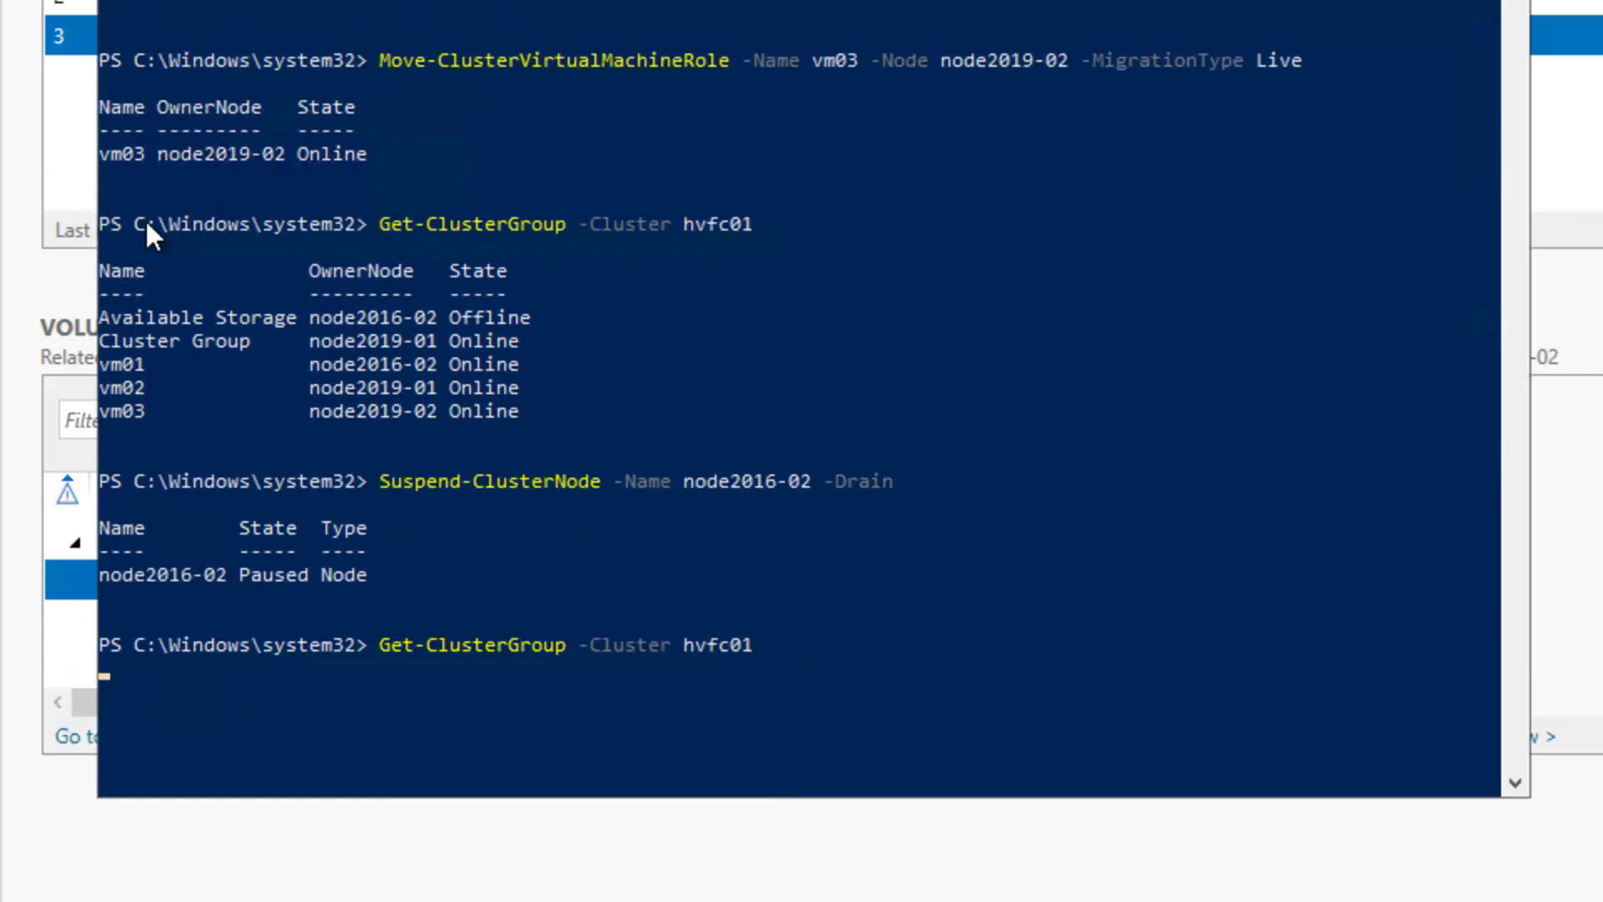
key(Return)
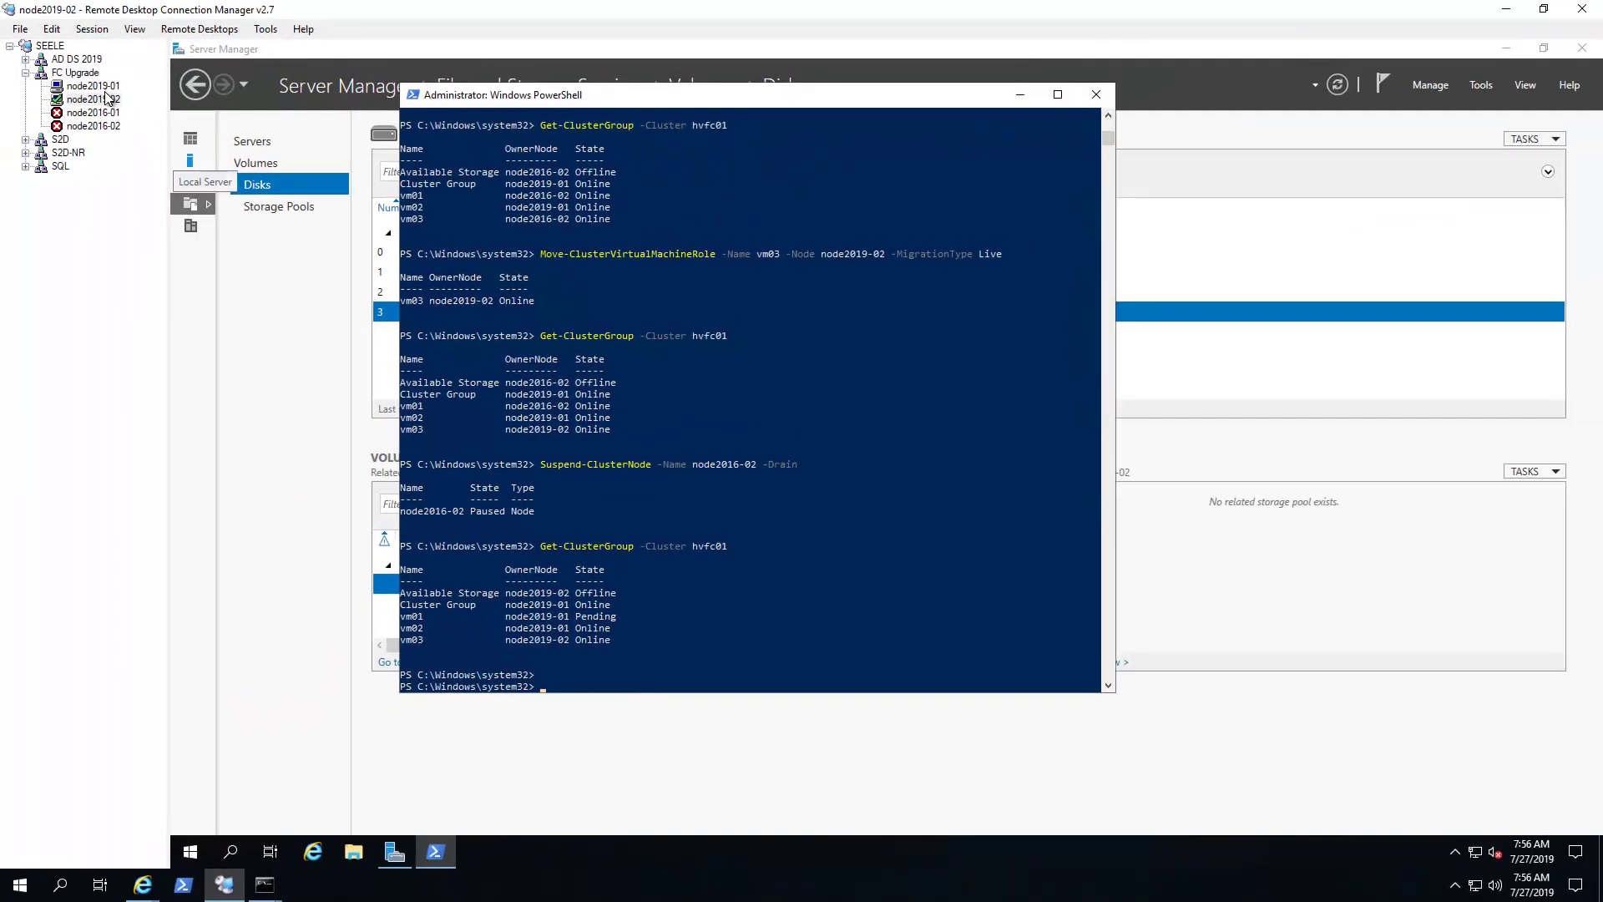
Switch to the node2019-01 session and display the roles of hvfc01 in Failover Cluster Manager to check their owner nodes.
click(94, 86)
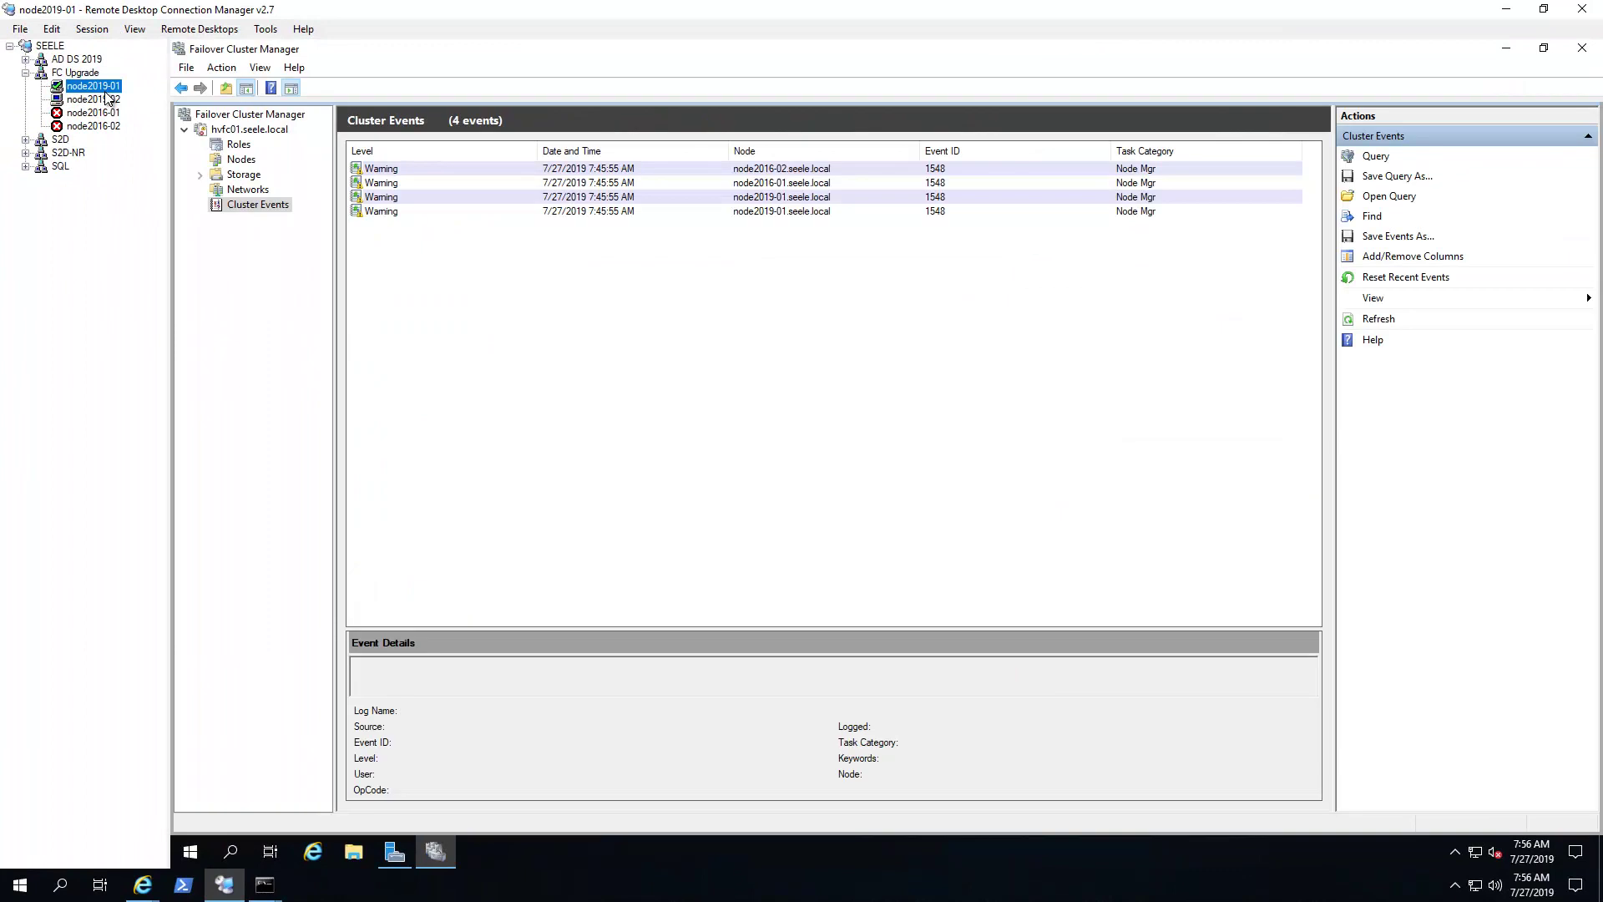
click(240, 145)
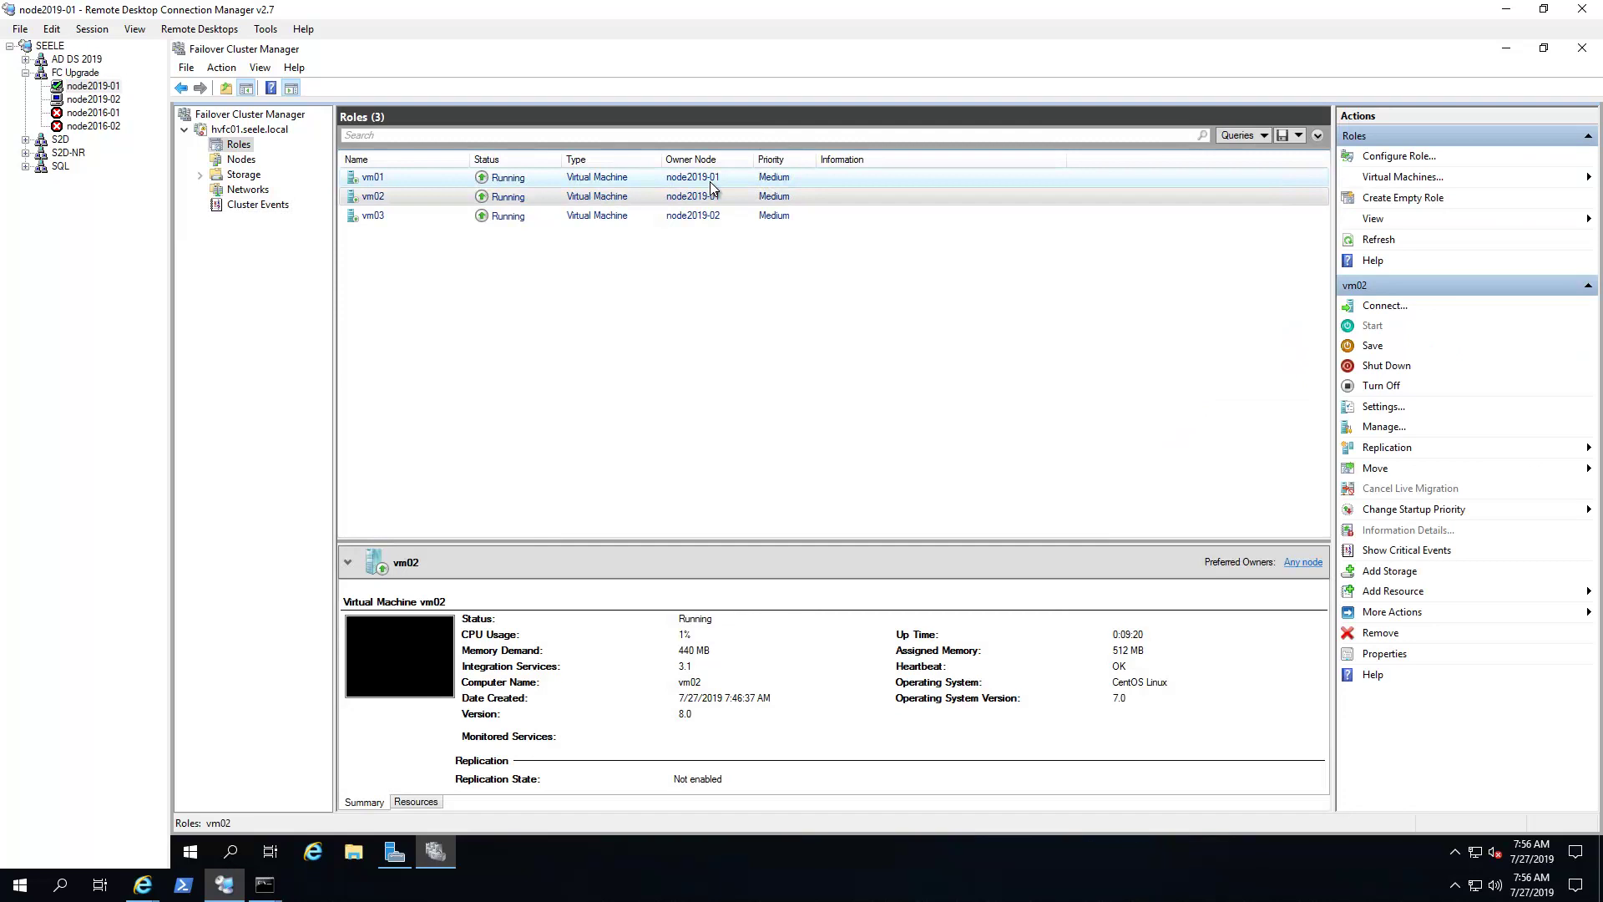
In the node2019-02 session, evict node2016-02 from the cluster by running Remove-ClusterNode -Name node2016-02 and confirming with Y.
click(94, 99)
click(704, 358)
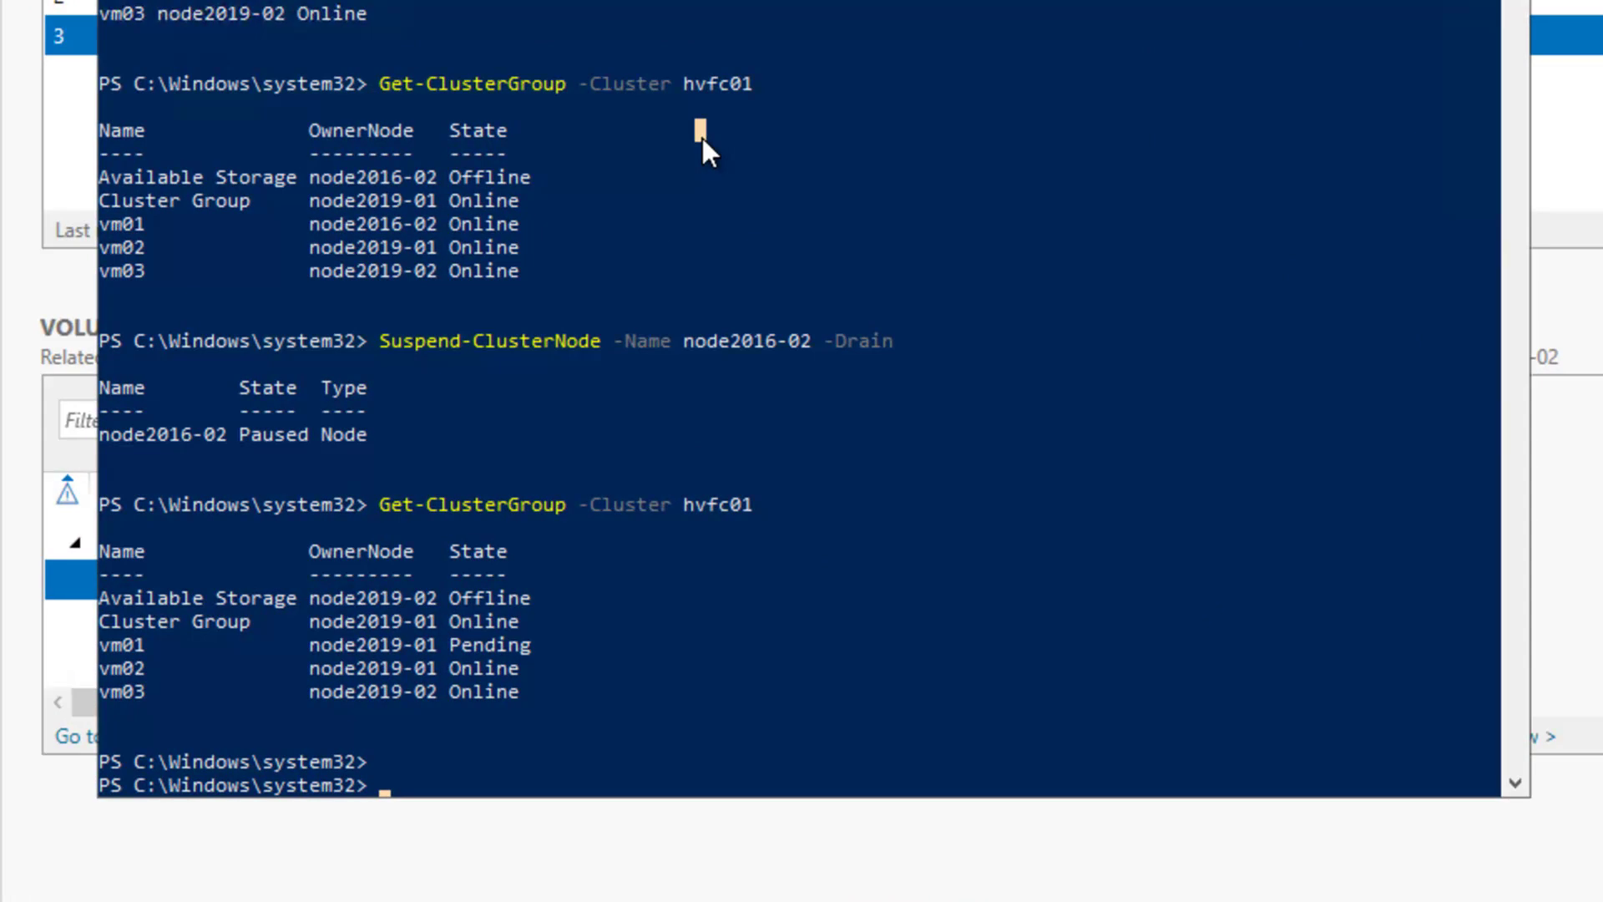
text(remove-cluster)
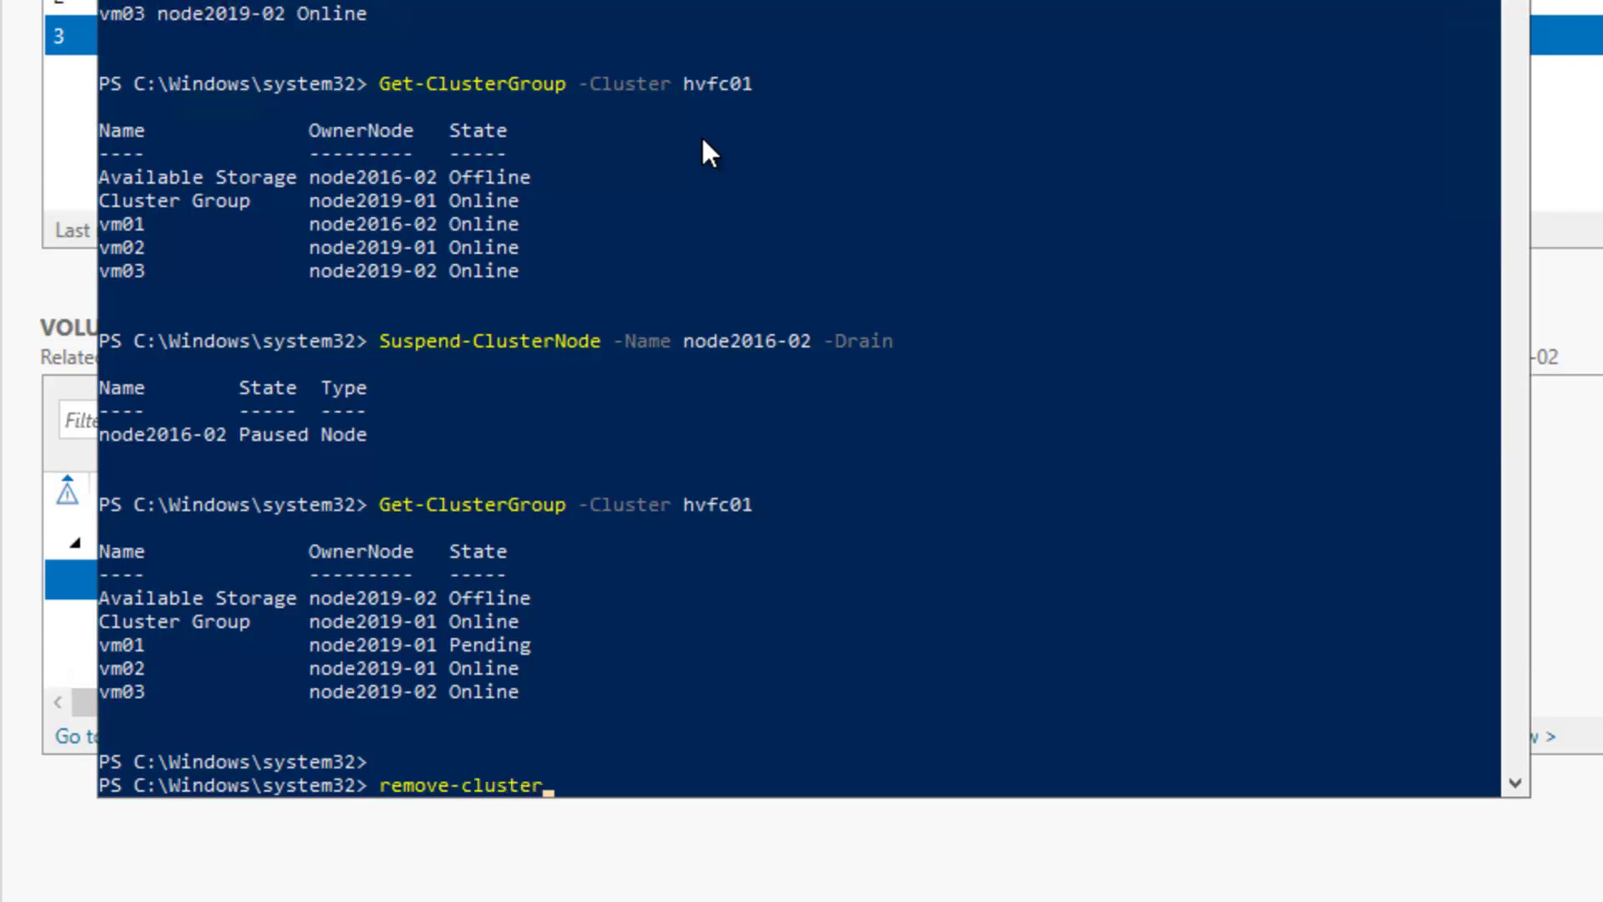
key(Tab)
text(n)
key(Tab)
key(Tab)
text(-n)
key(Tab)
text(node2)
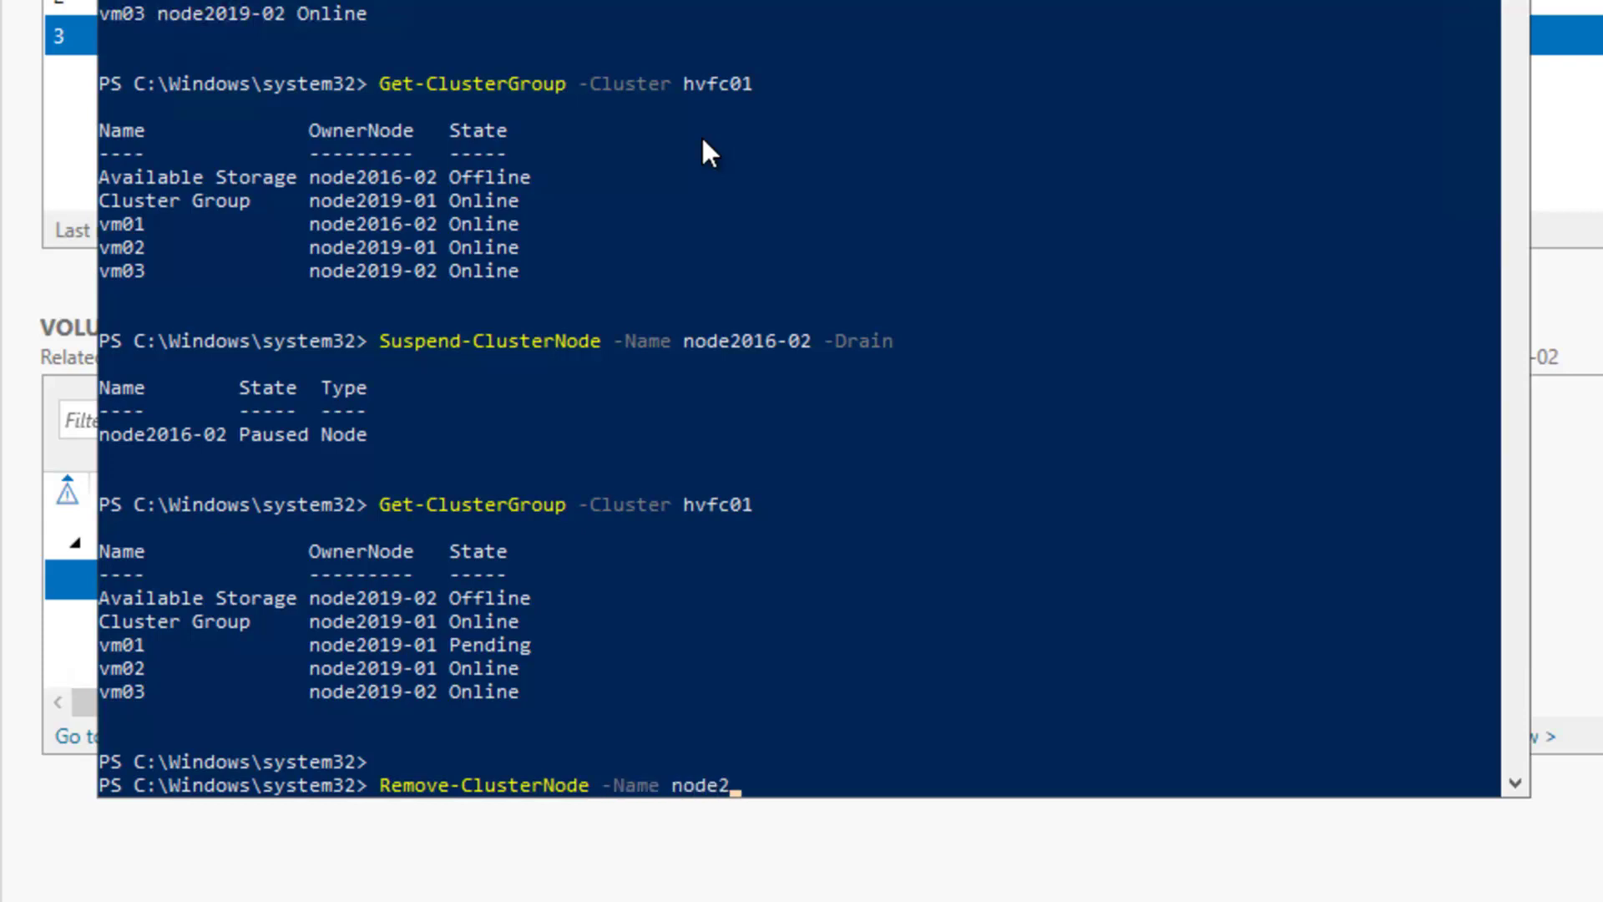
text(016-02)
key(Return)
text(Y)
key(Return)
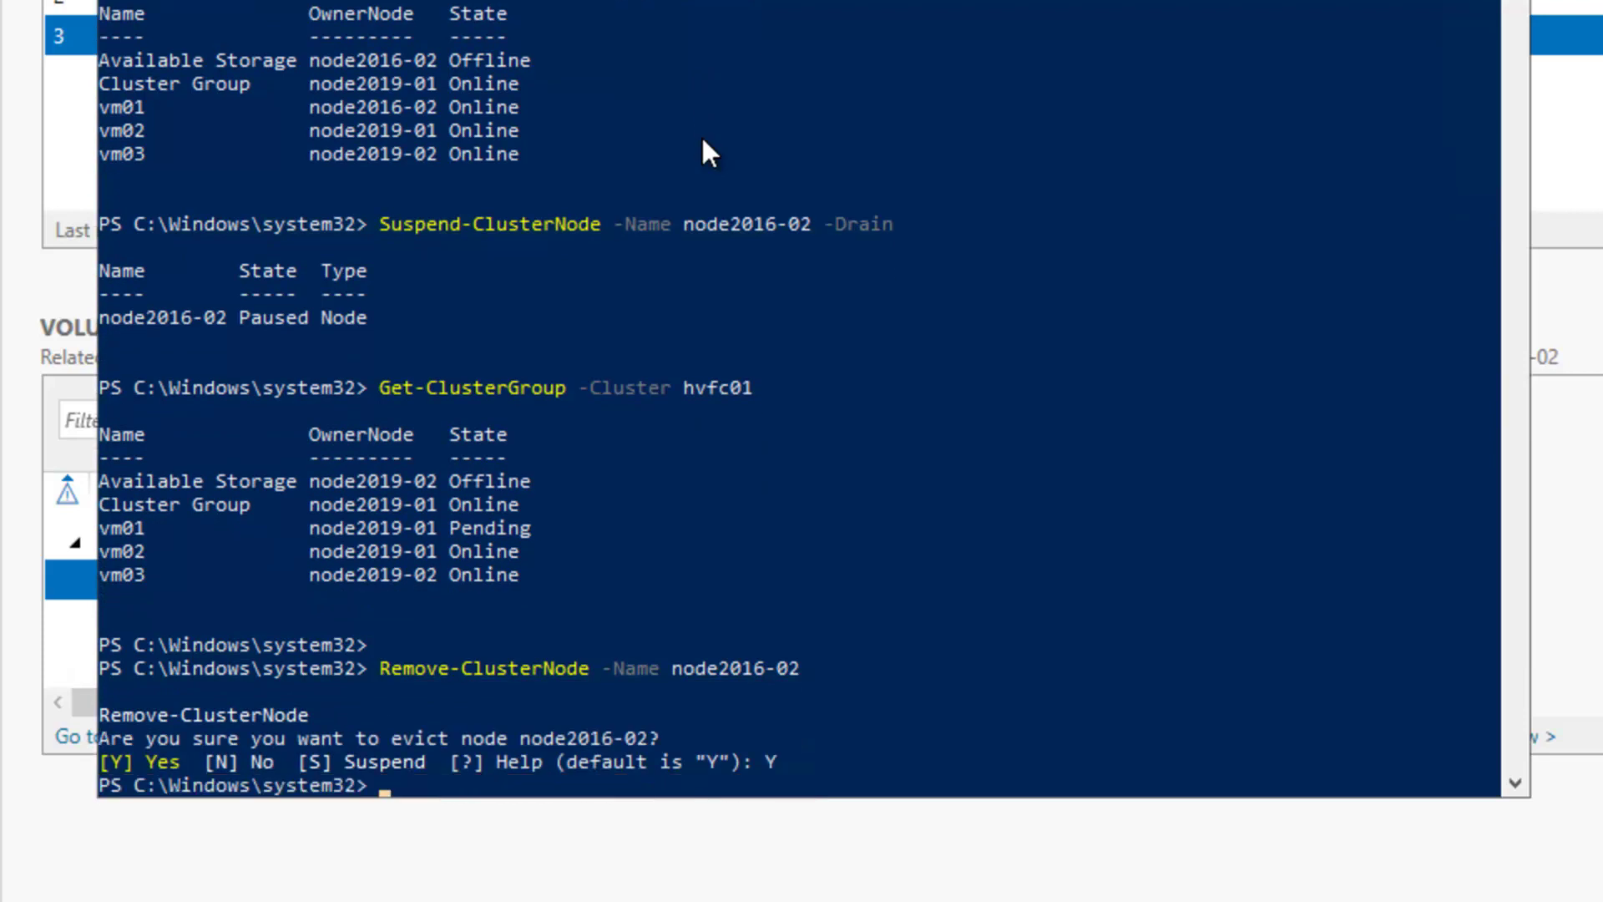
Query the cluster with Get-Cluster -Name hvfc01 and list its nodes by piping it to Get-ClusterNode.
text(Get-Cluster -Name hvfc01)
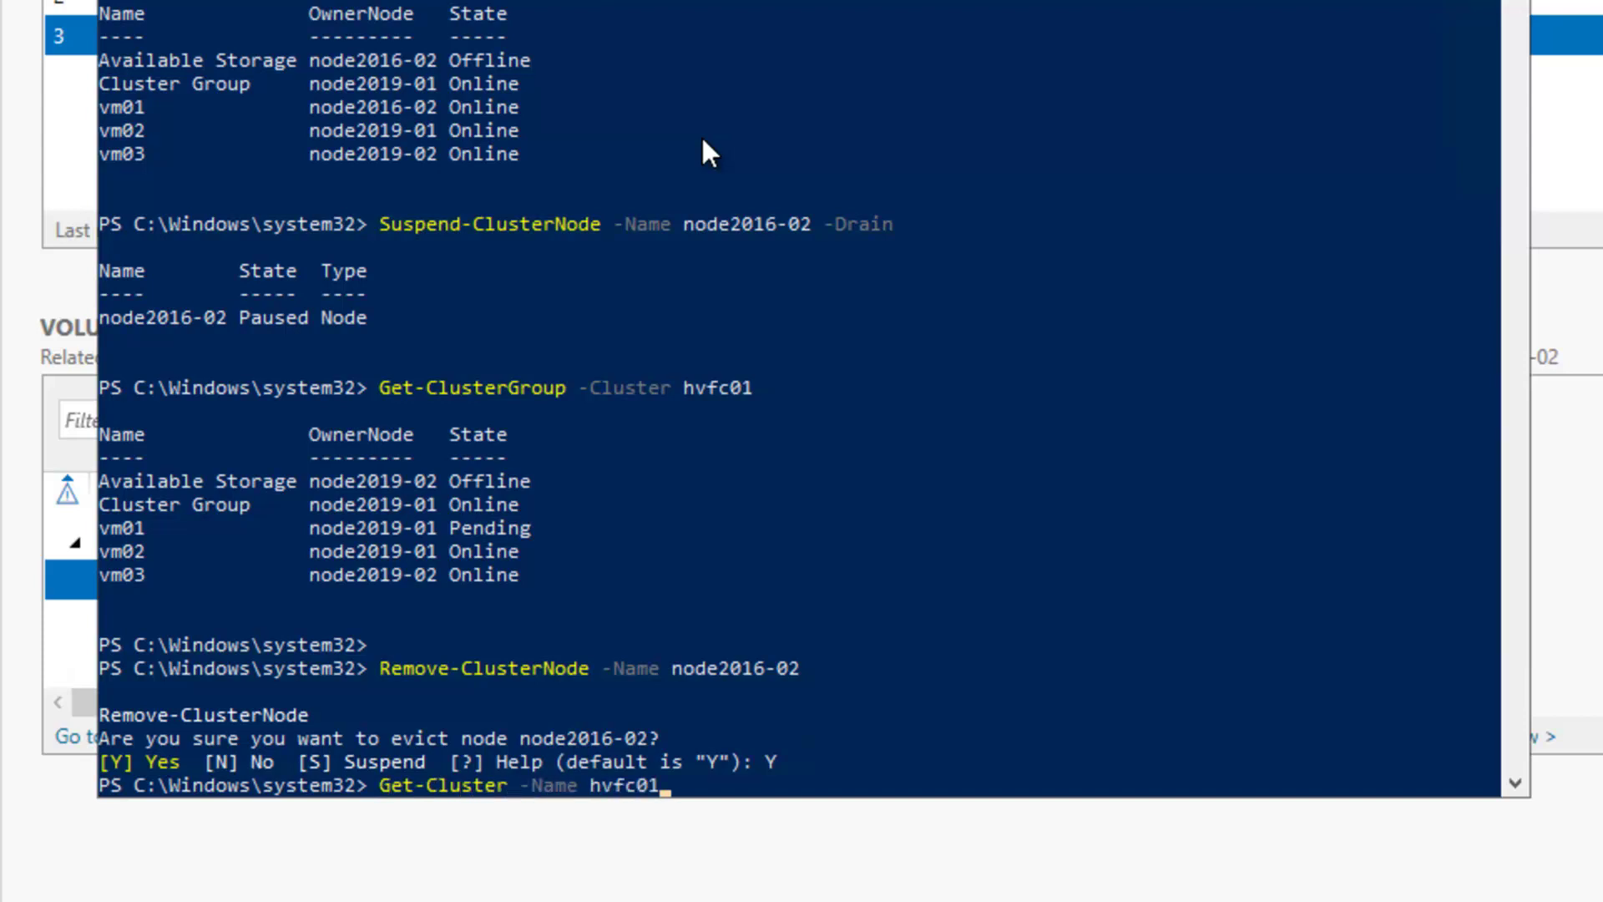
key(Return)
key(Up)
text(| get-clusterno)
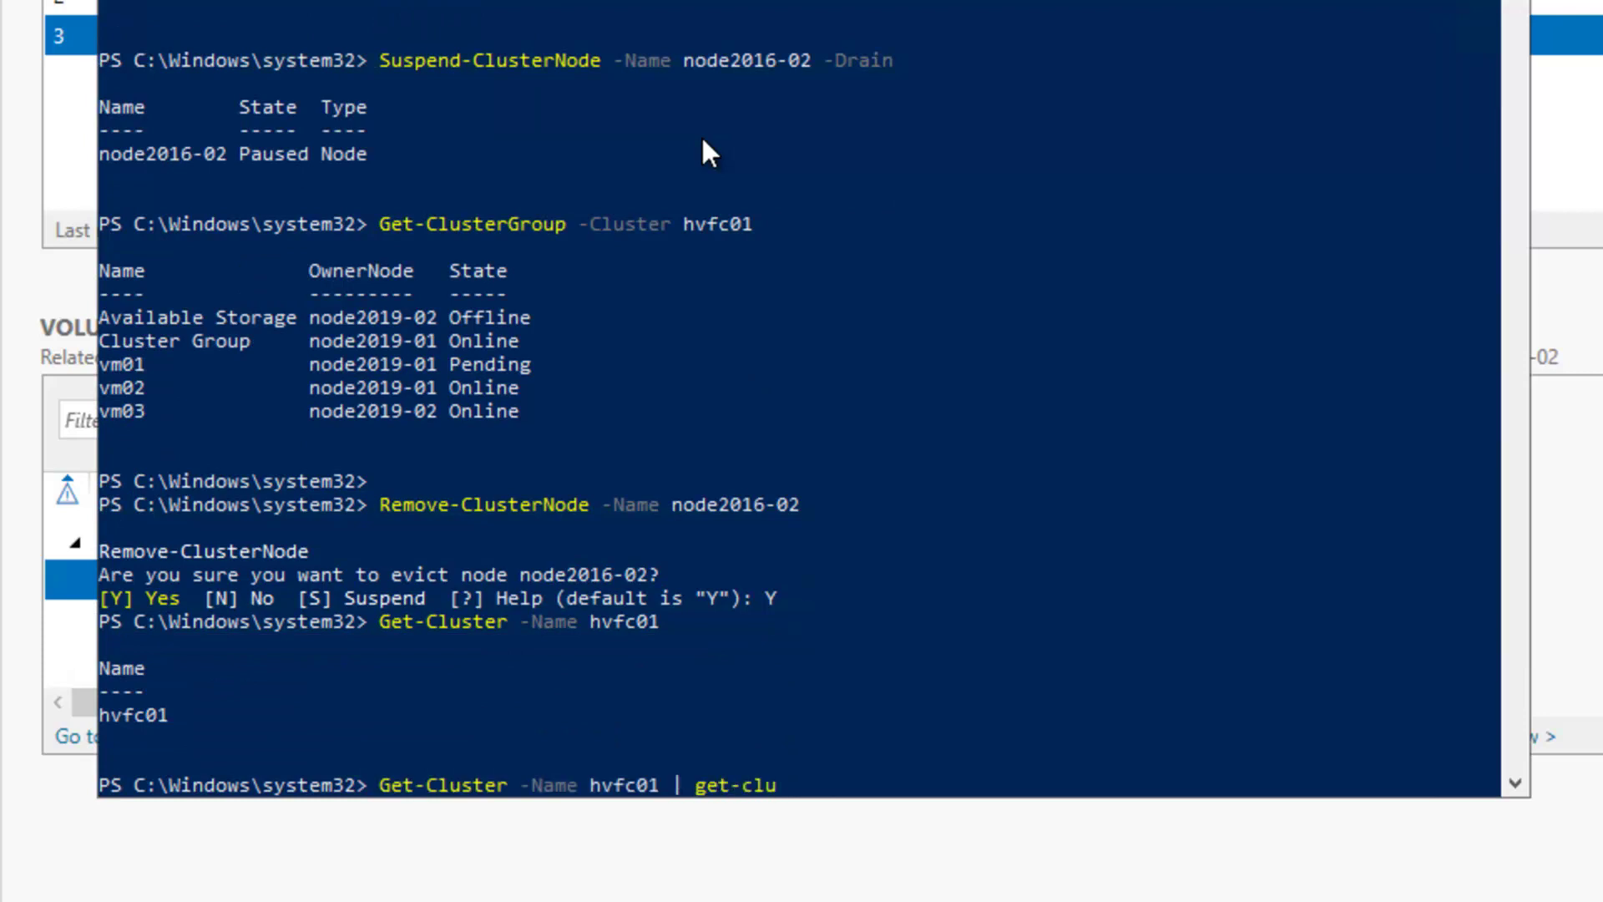
key(Tab)
key(Return)
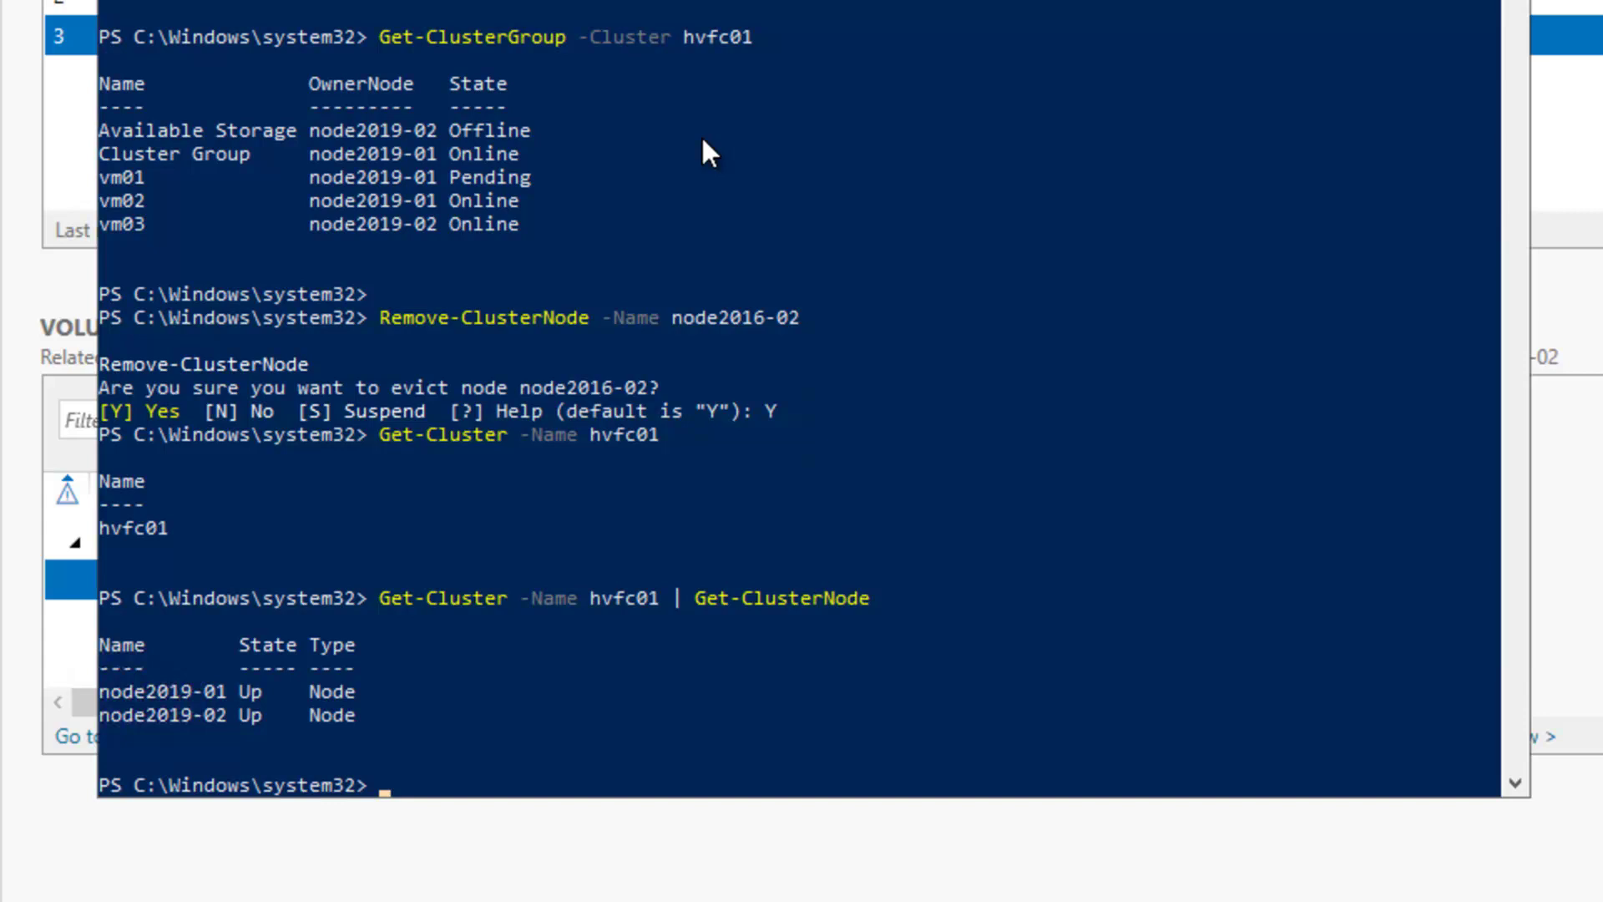
Check the functional level of hvfc01 by piping Get-Cluster -Name hvfc01 to Select-Object -Property name,ClusterFunctionalLevel.
text(get-cluster)
key(Tab)
text(-)
key(Tab)
text(hvfc01)
key(Return)
key(Up)
text(|select-ob)
key(Tab)
text(-pro)
key(Tab)
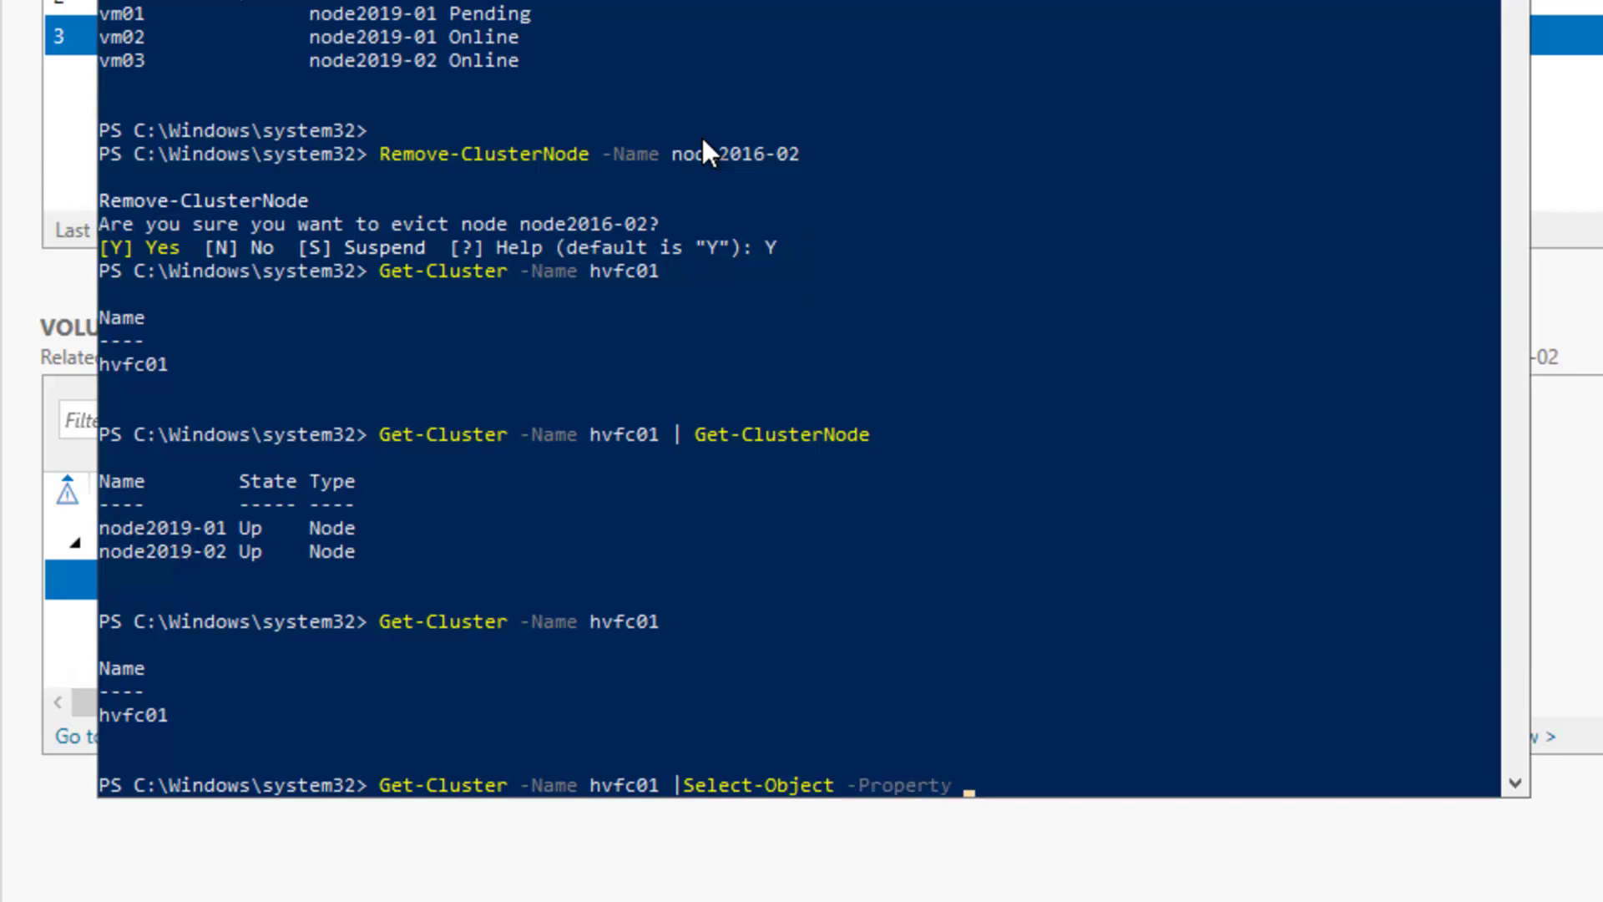
text(name,clusterfun)
key(Tab)
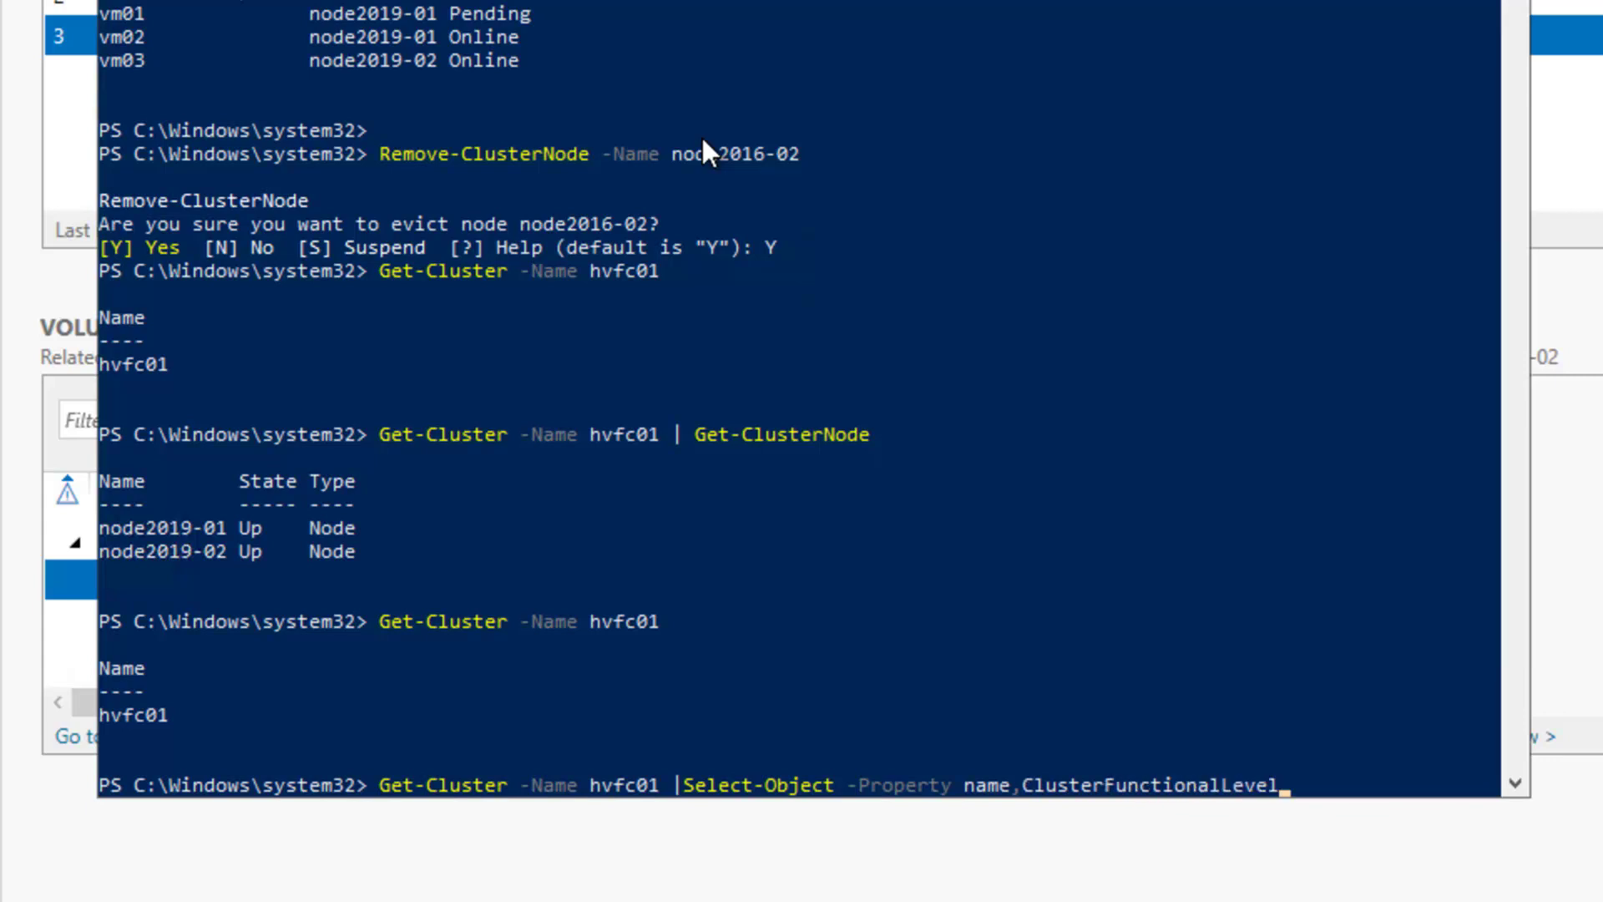
key(Return)
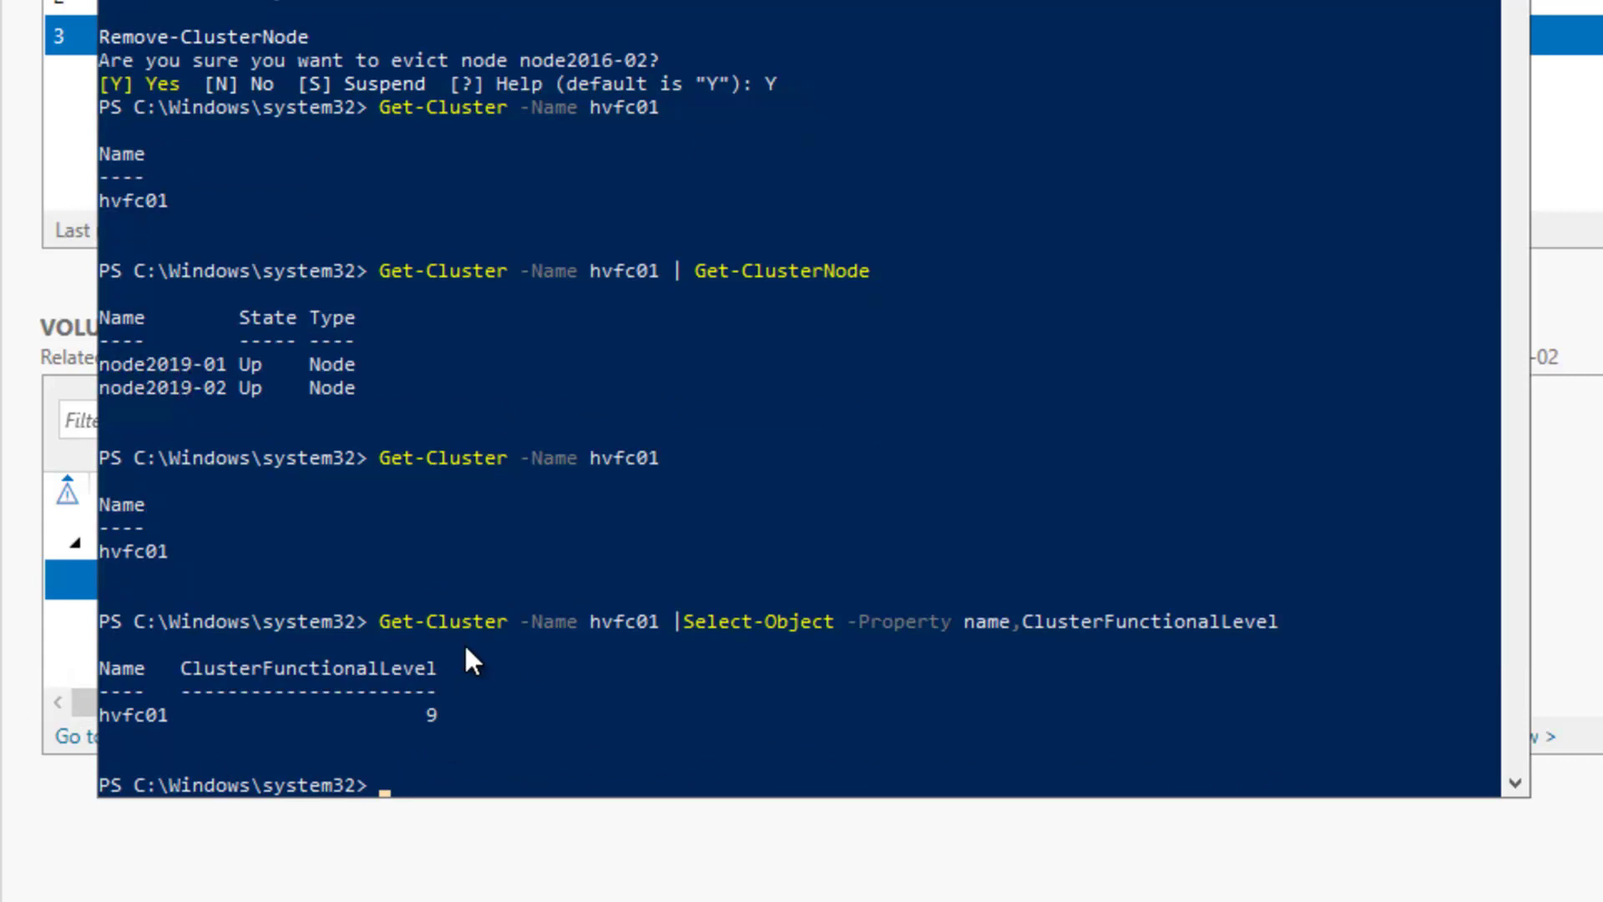
Upgrade the cluster functional level by running Get-Cluster -Name hvfc01 | Update-ClusterFunctionalLevel and answering A (Yes to All).
key(Up)
key(BackSpace)
key(BackSpace)
key(BackSpace)
key(BackSpace)
key(BackSpace)
key(BackSpace)
key(BackSpace)
key(BackSpace)
key(BackSpace)
key(BackSpace)
key(BackSpace)
key(BackSpace)
key(BackSpace)
key(BackSpace)
key(BackSpace)
key(BackSpace)
key(BackSpace)
key(BackSpace)
key(BackSpace)
key(BackSpace)
key(BackSpace)
key(BackSpace)
key(BackSpace)
key(BackSpace)
key(BackSpace)
key(BackSpace)
key(BackSpace)
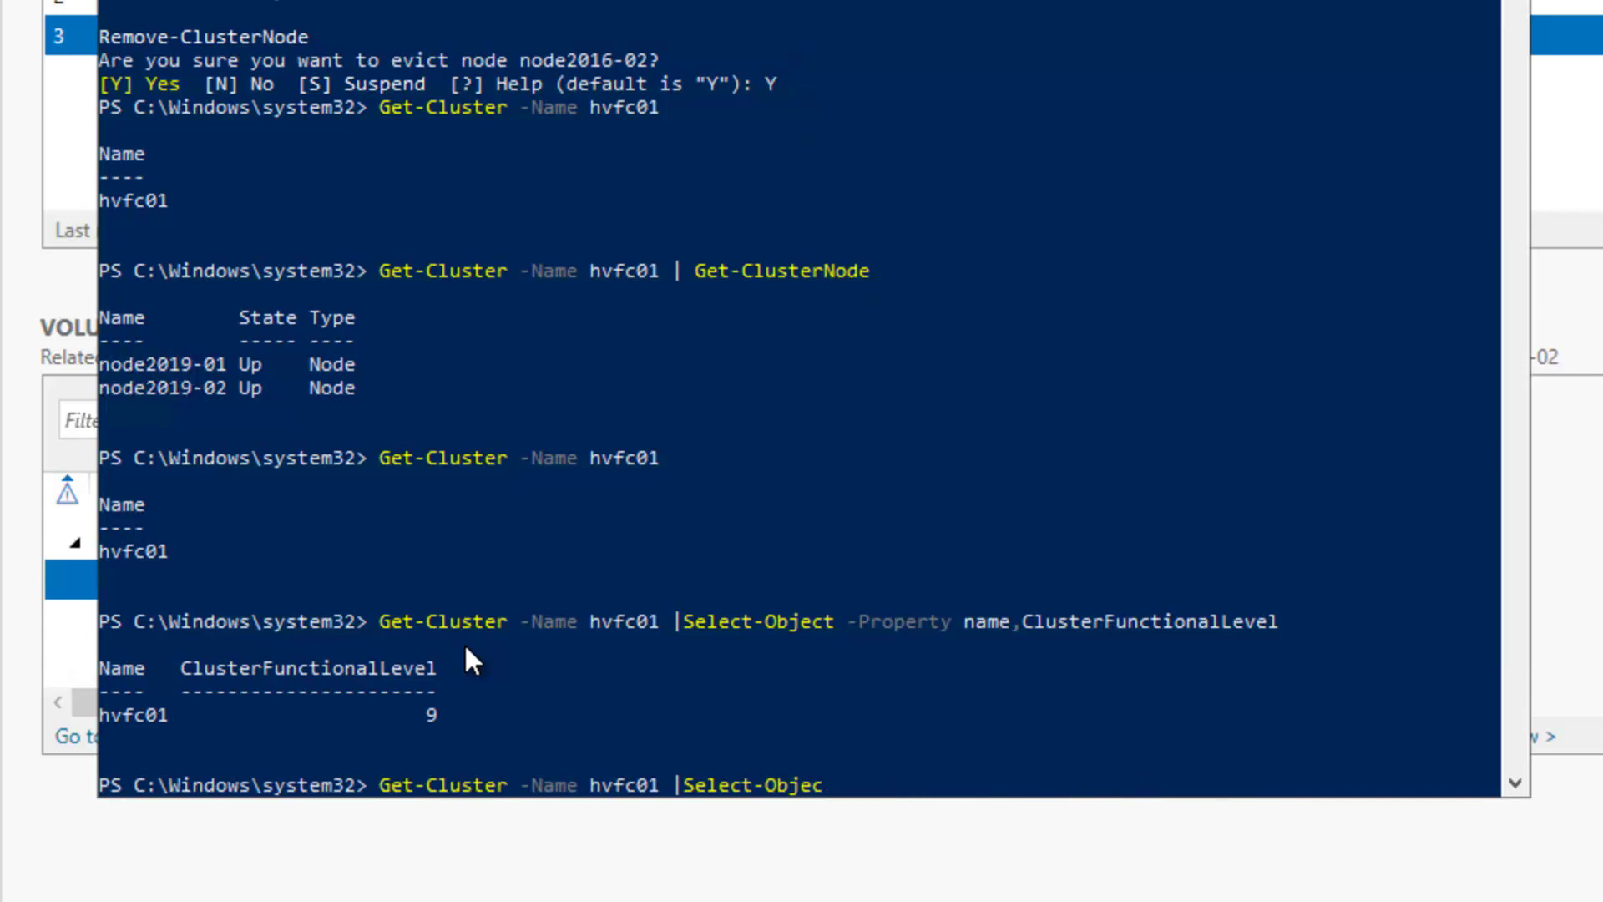
key(BackSpace)
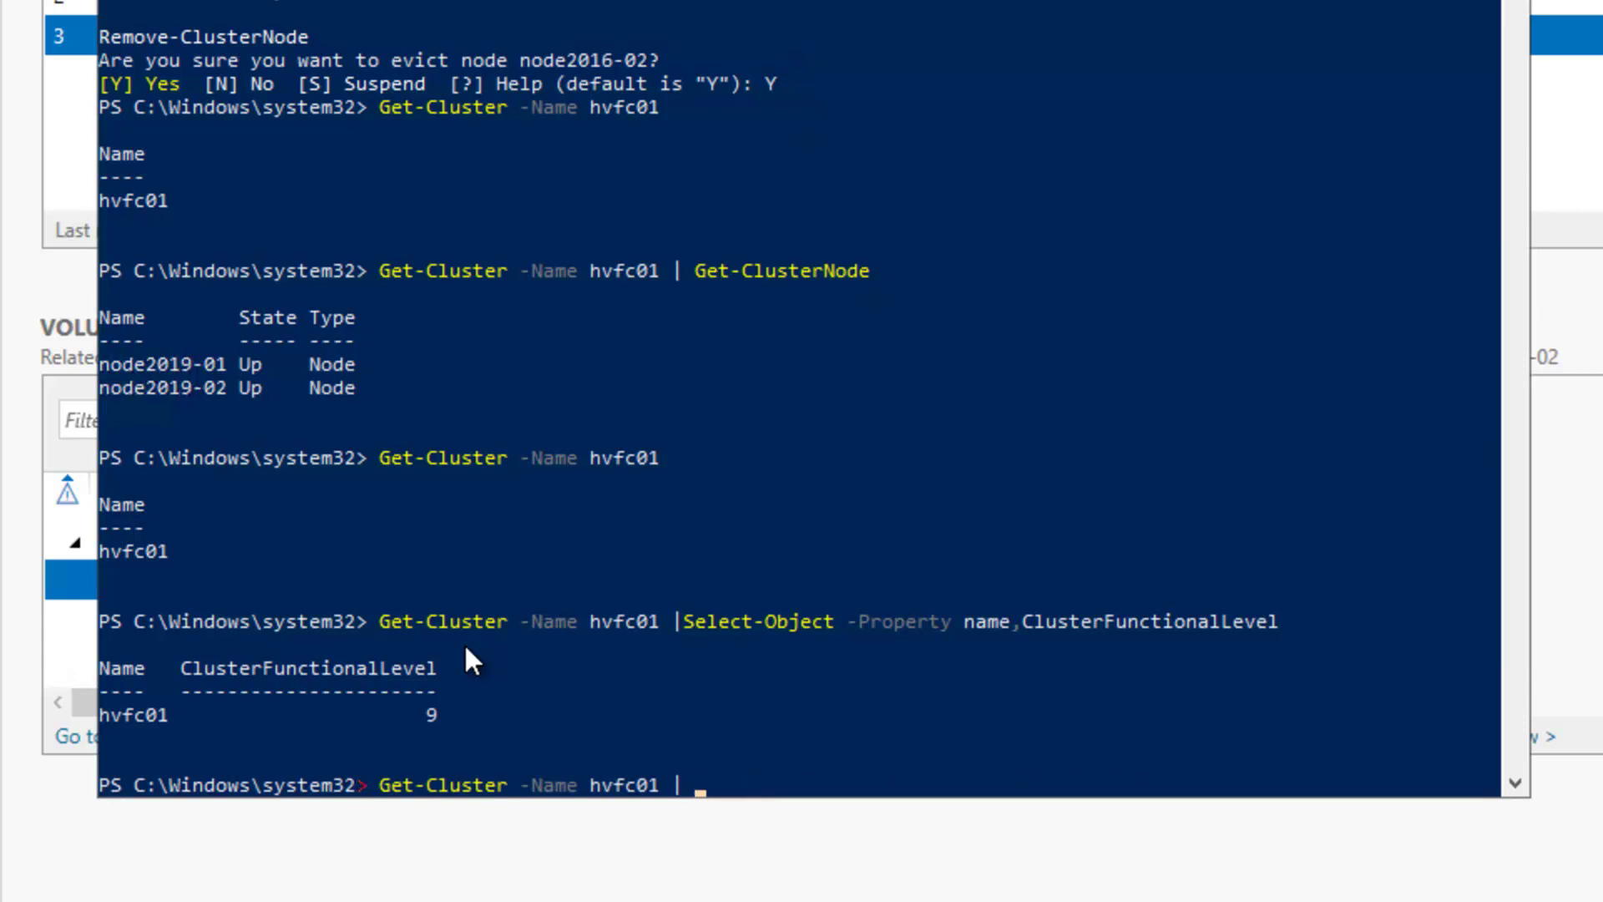
text(update-clusterF)
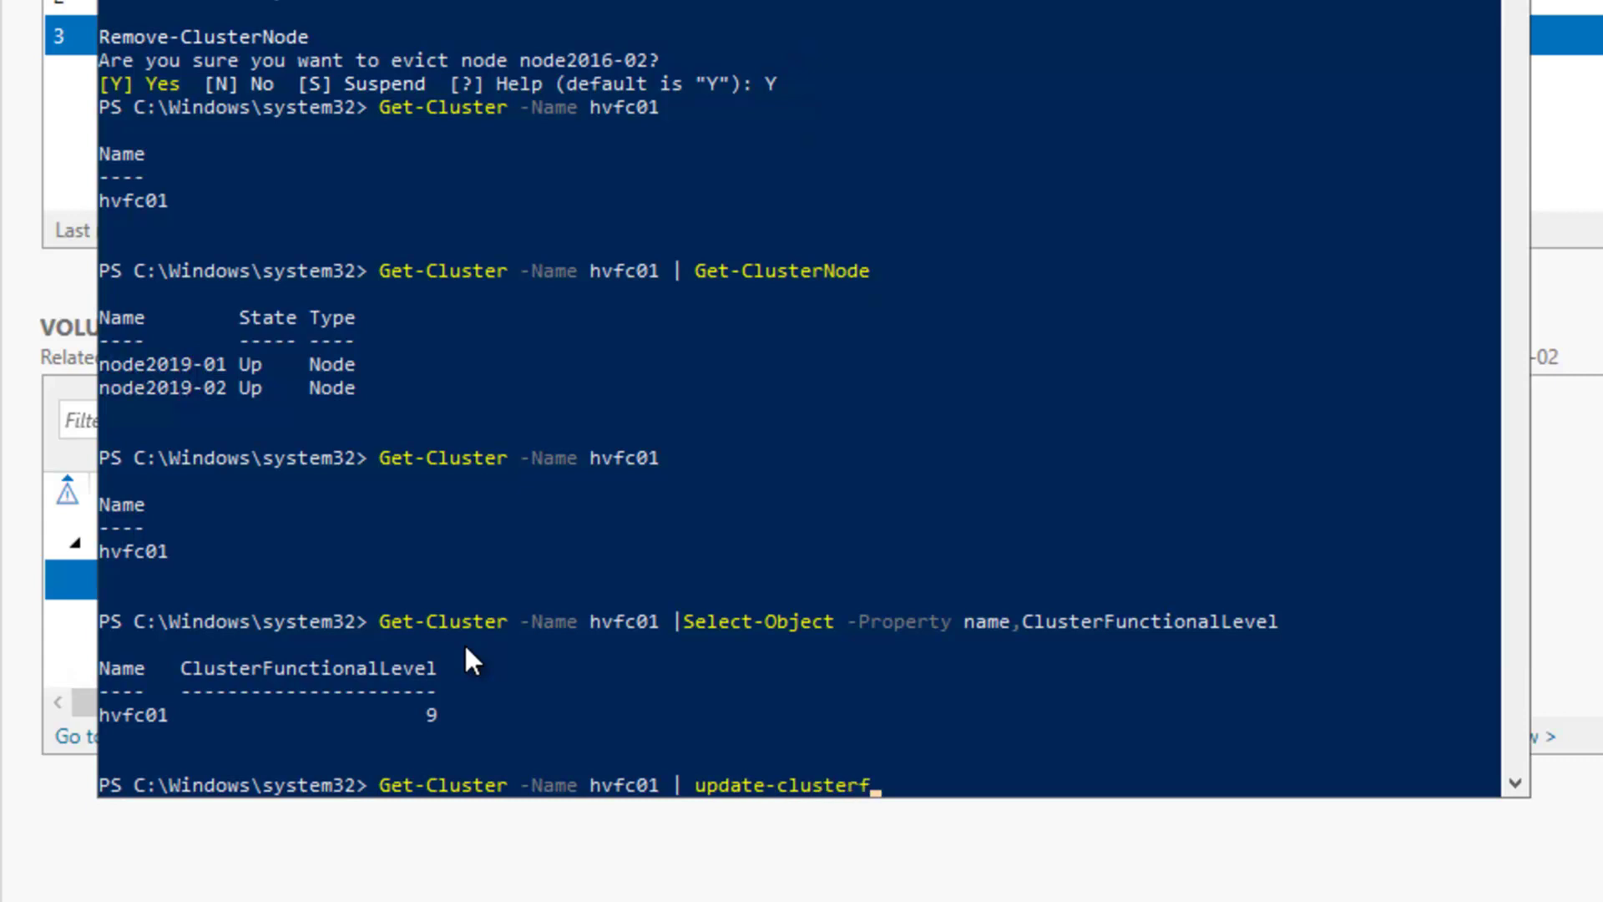
key(Tab)
key(Return)
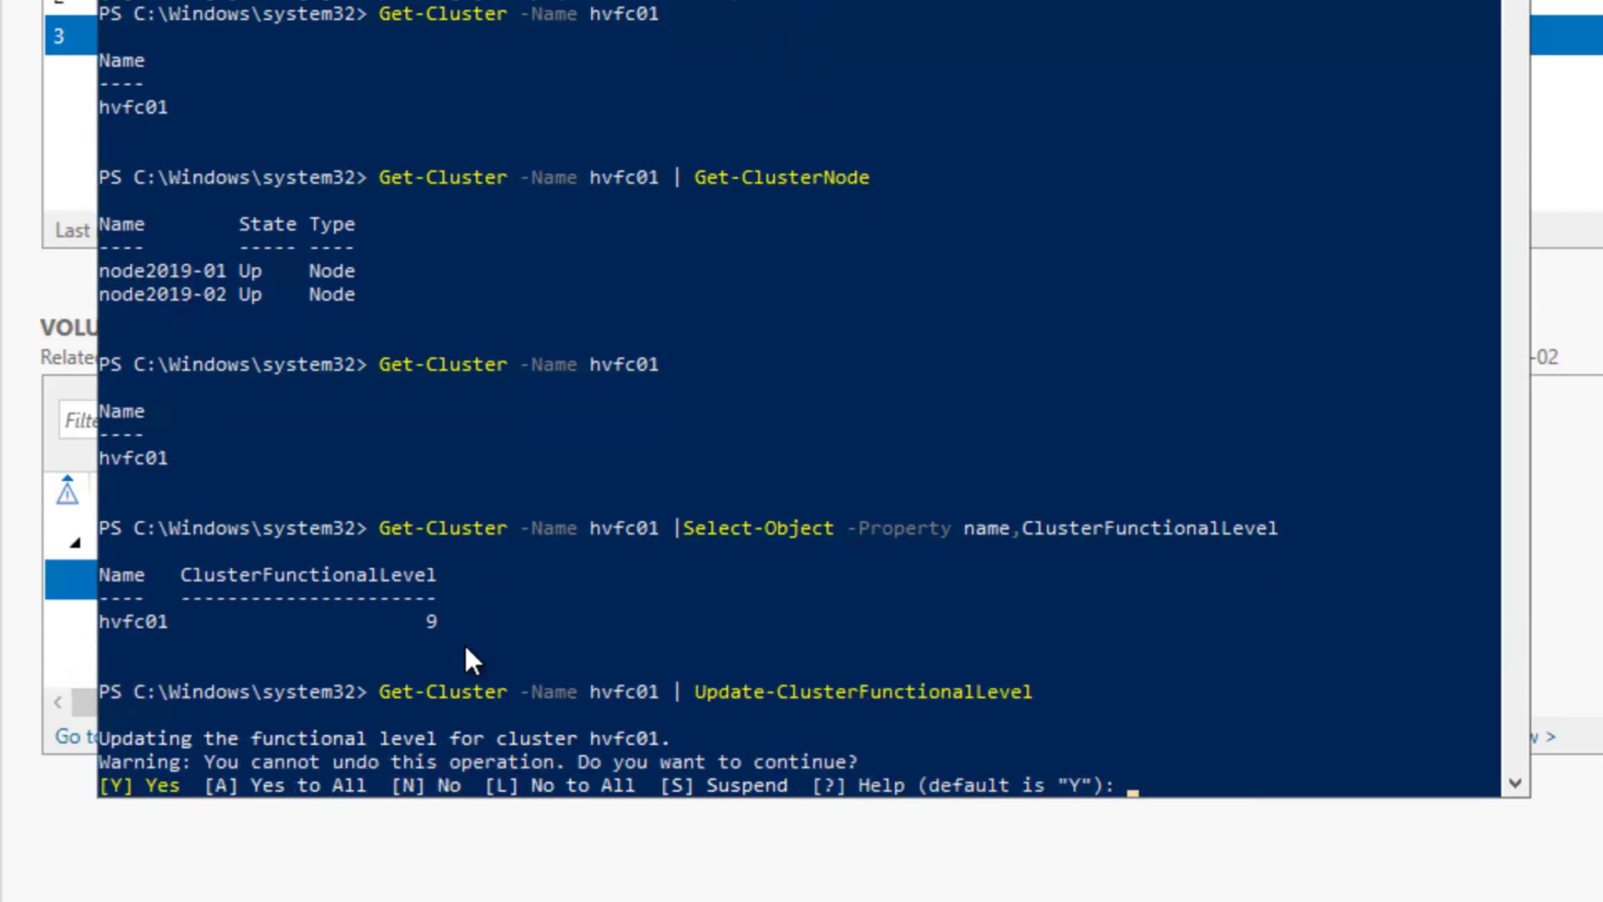
text(A)
key(Return)
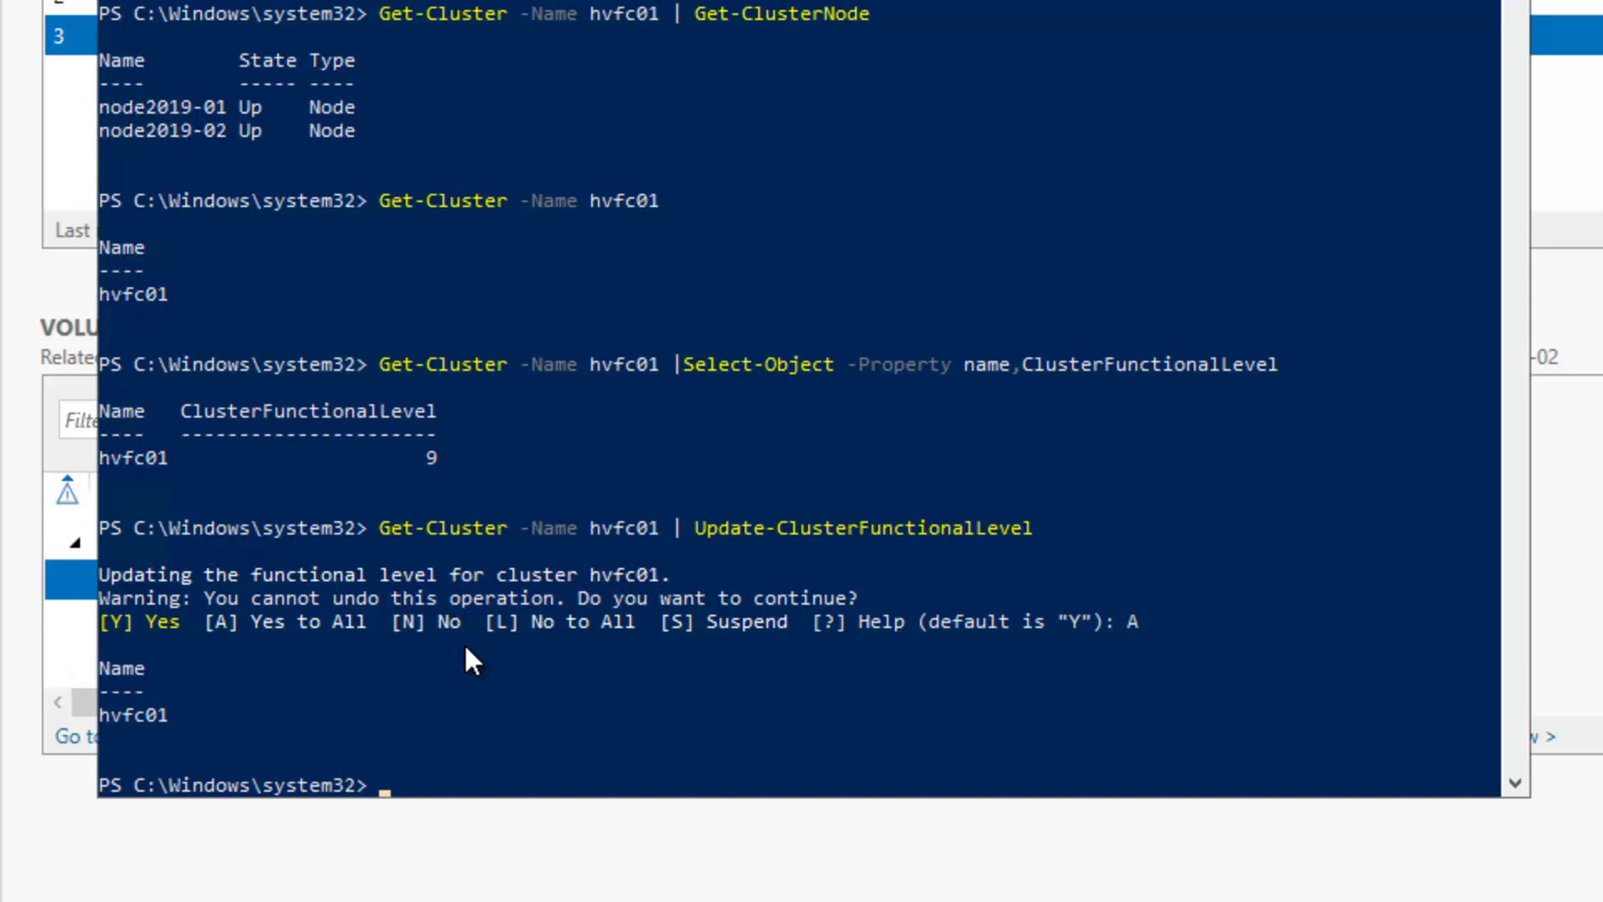
Rerun the Get-Cluster query for name and ClusterFunctionalLevel to verify the functional level of hvfc01 after the update.
key(Up)
key(Up)
key(Return)
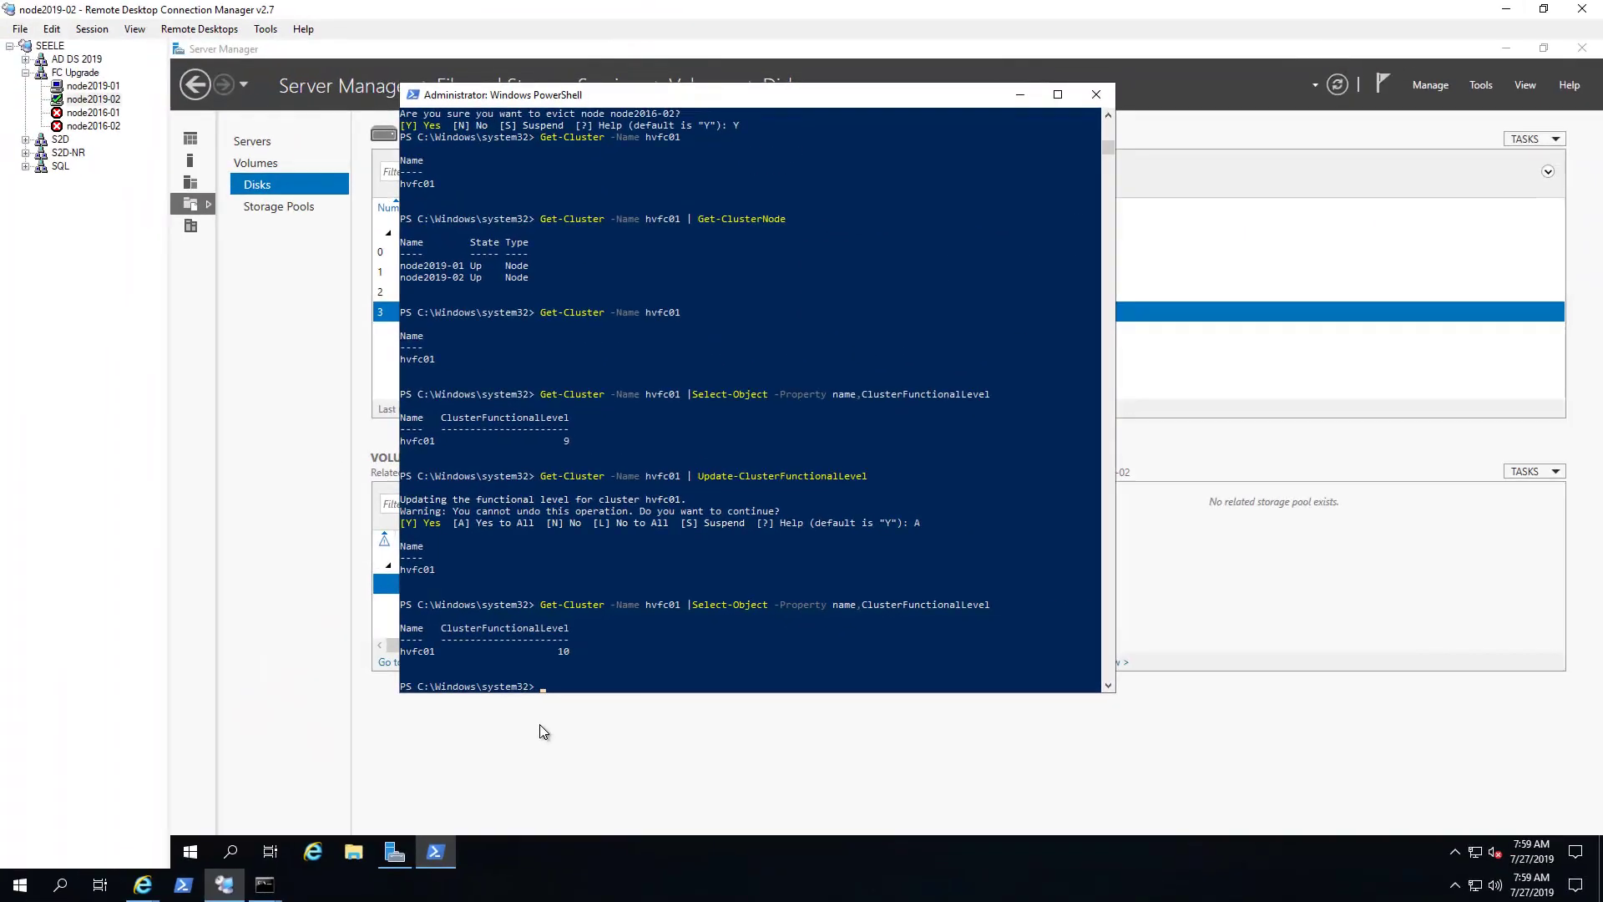
Switch to the node2019-01 session, refresh the cluster roles, and check the continuous ping windows of the virtual machines.
click(97, 88)
click(1374, 244)
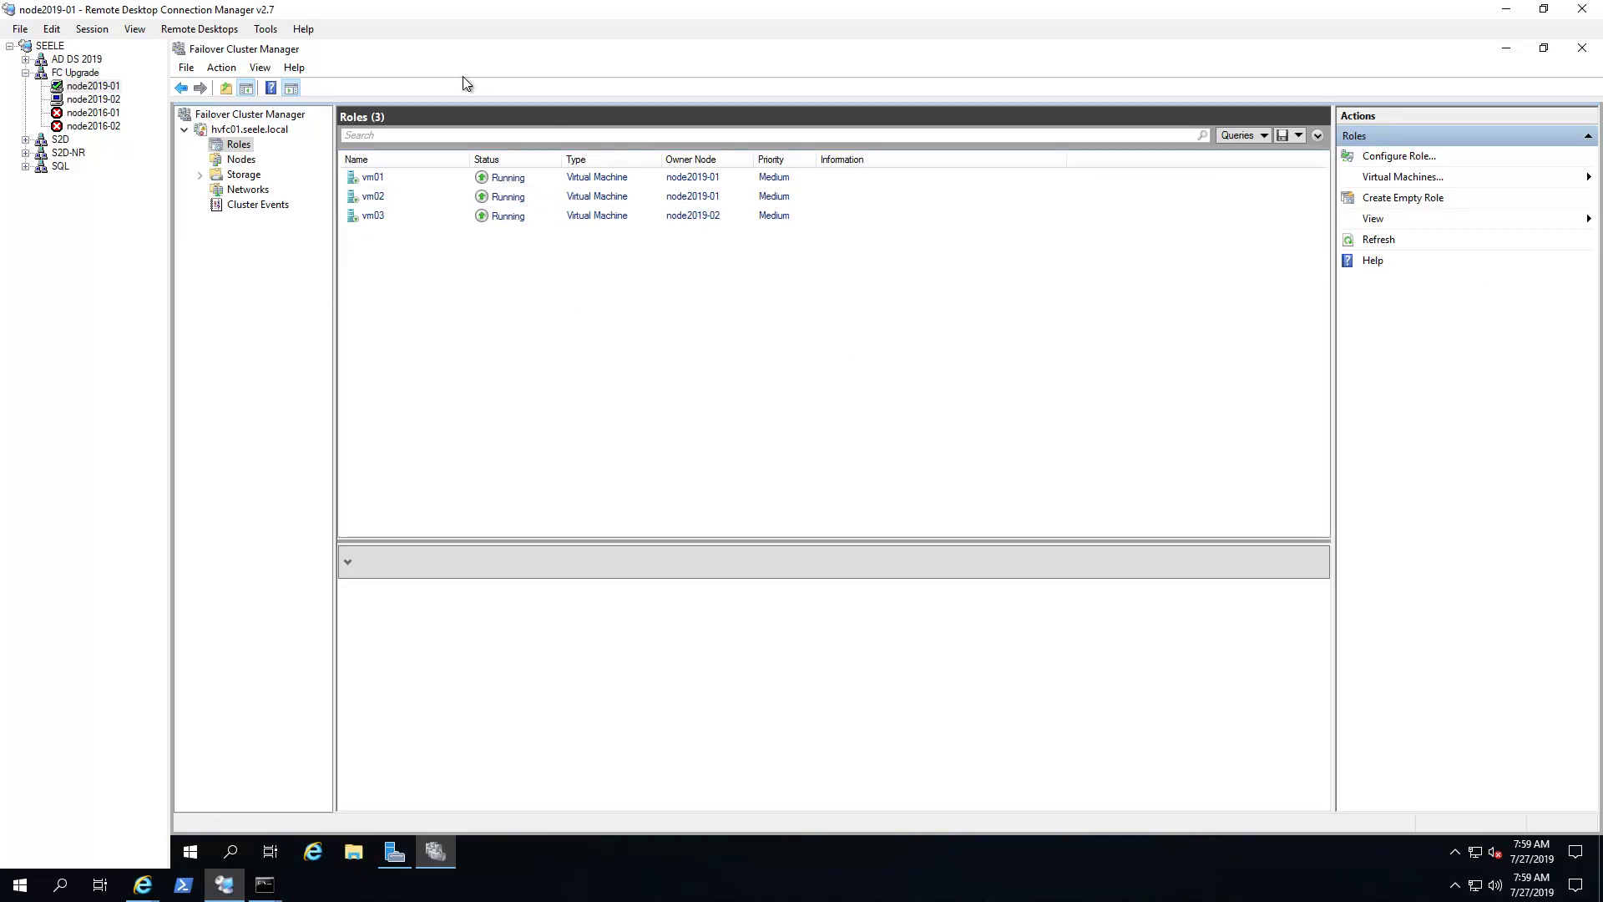
click(263, 884)
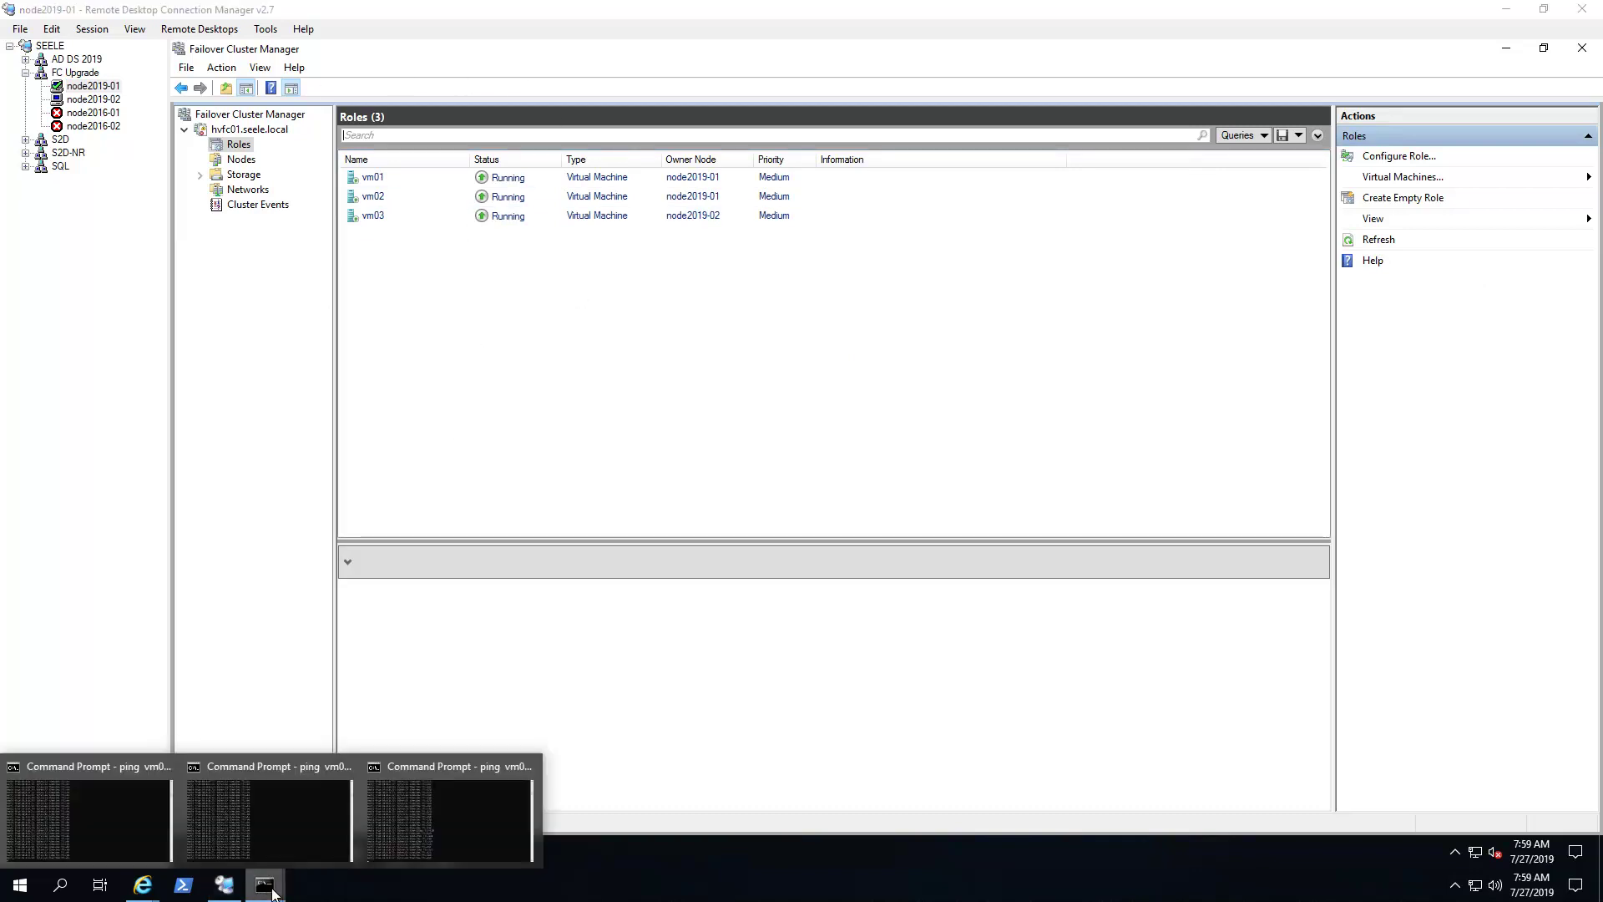
mouse_move(269, 835)
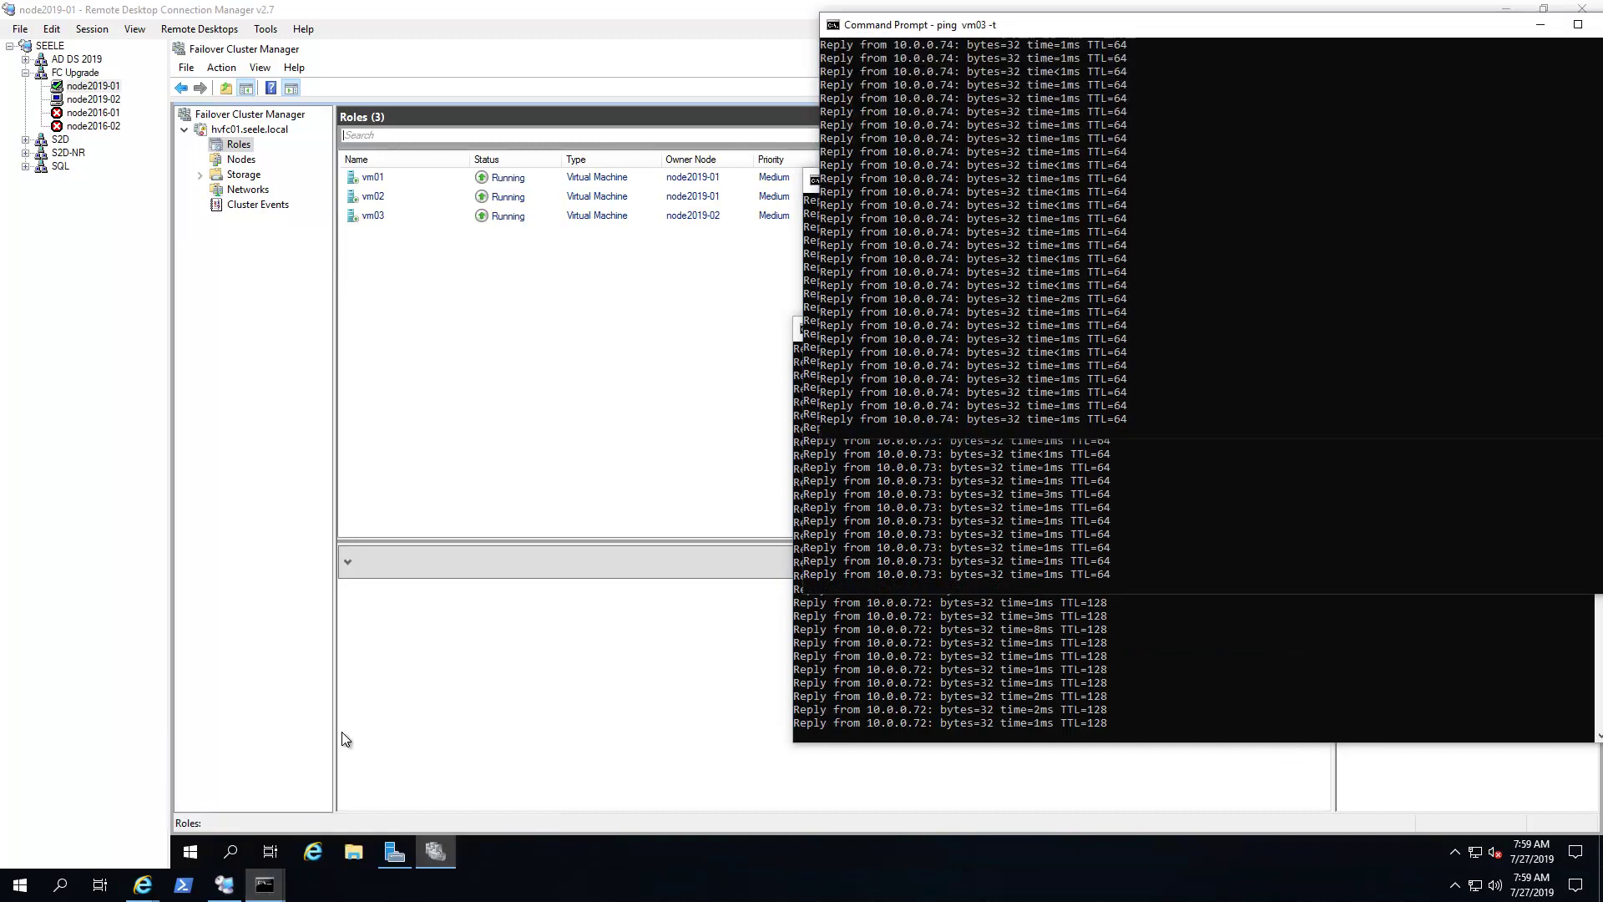
click(313, 396)
Review the cluster's nodes and then its storage disks in Failover Cluster Manager.
click(242, 159)
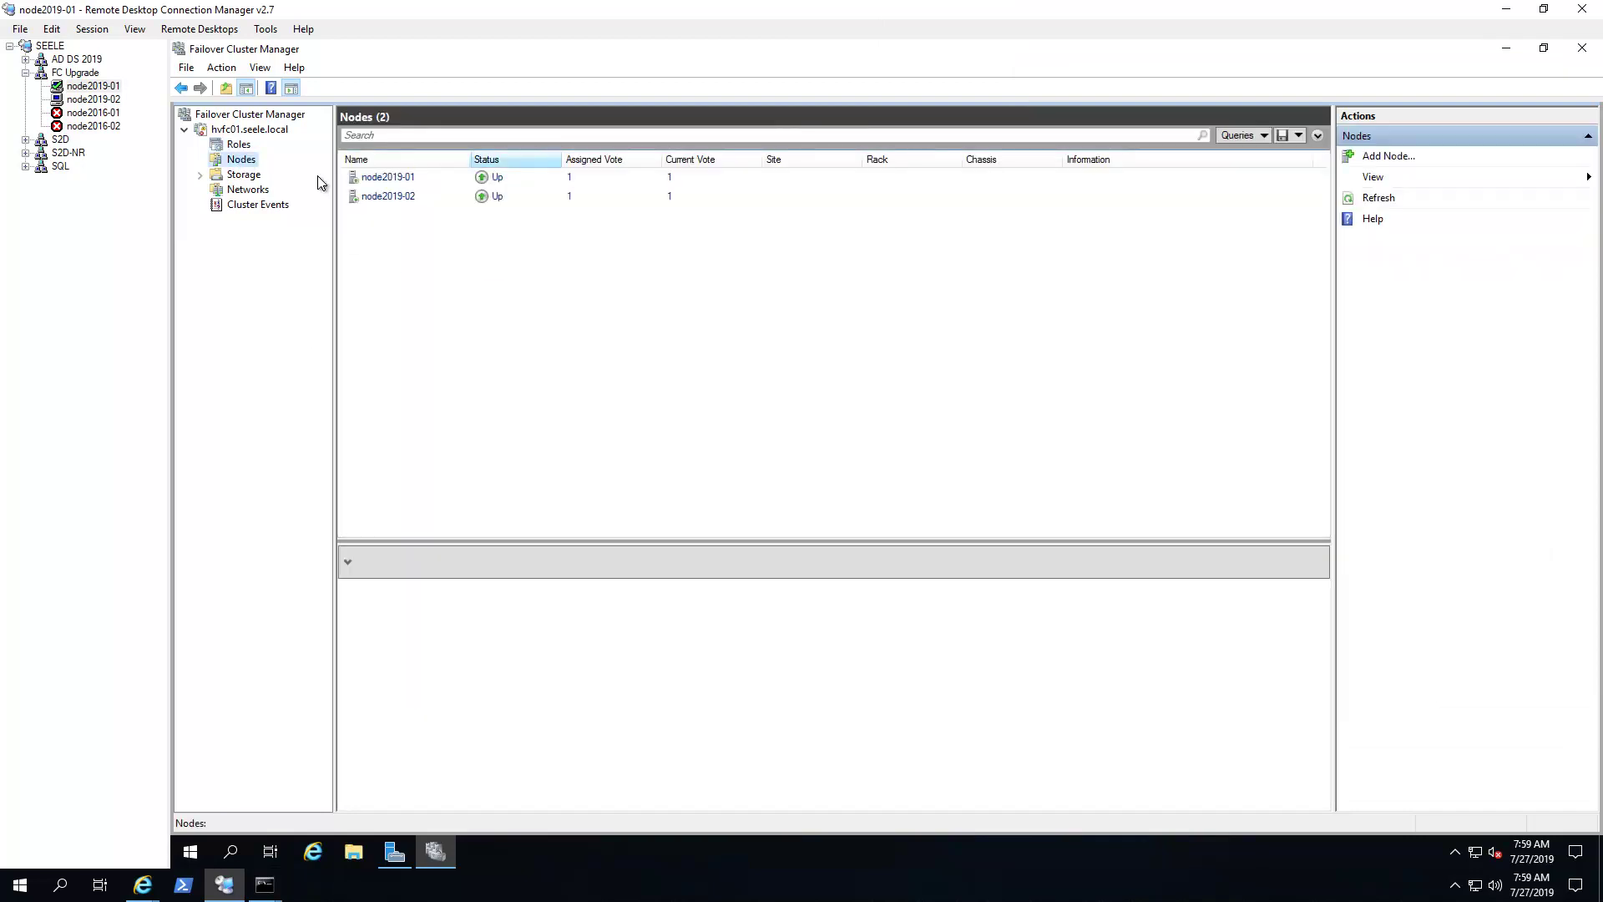
click(200, 174)
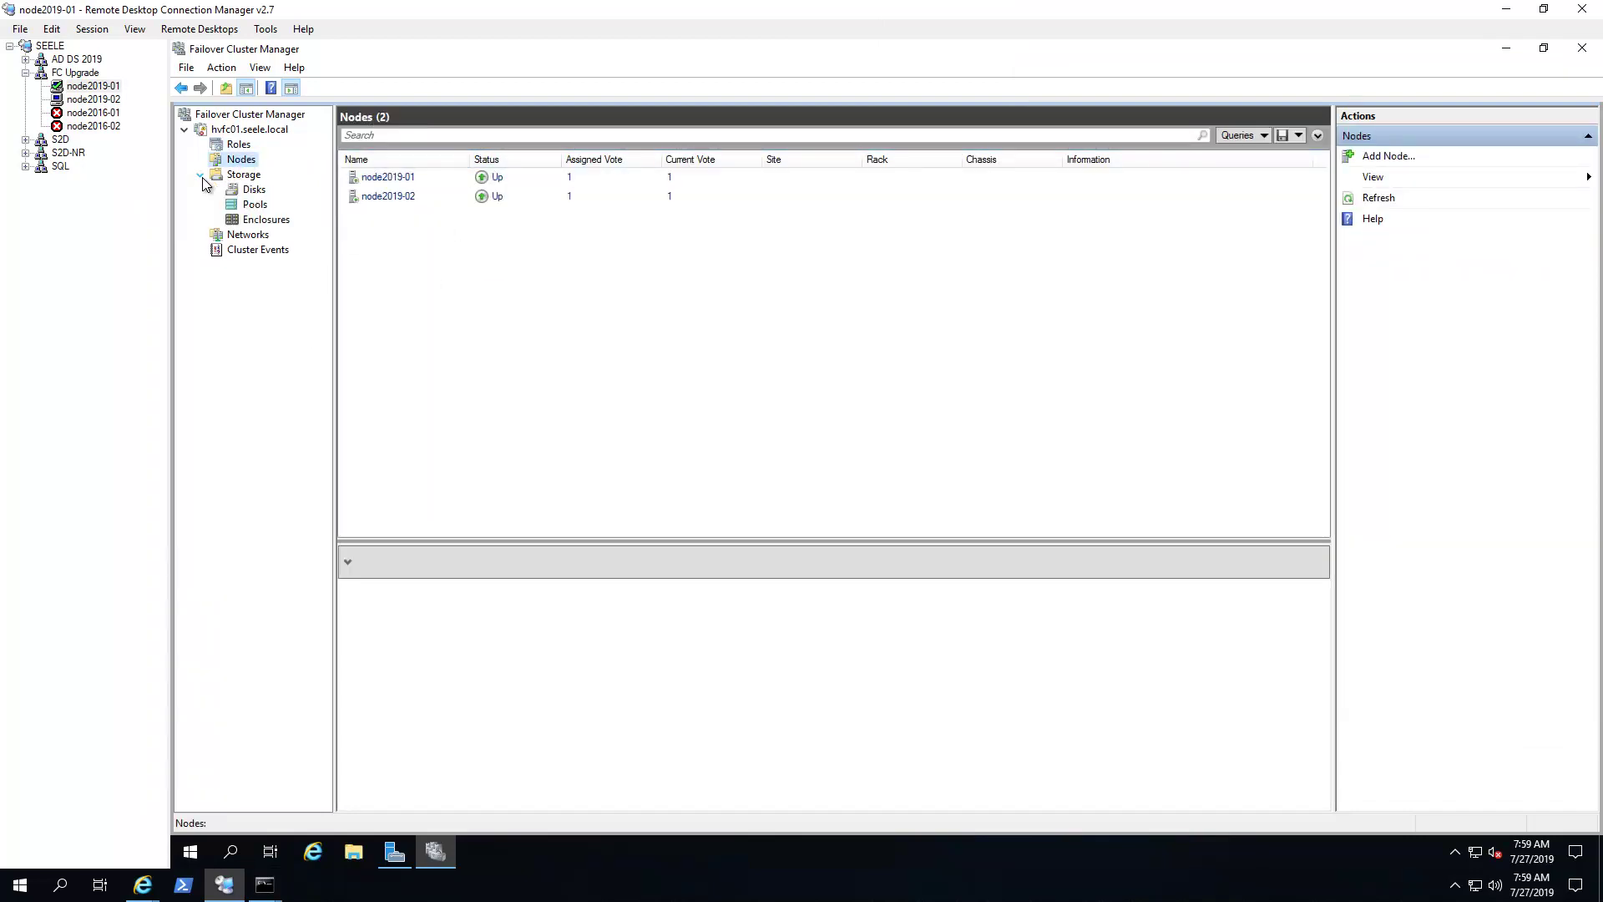
click(251, 189)
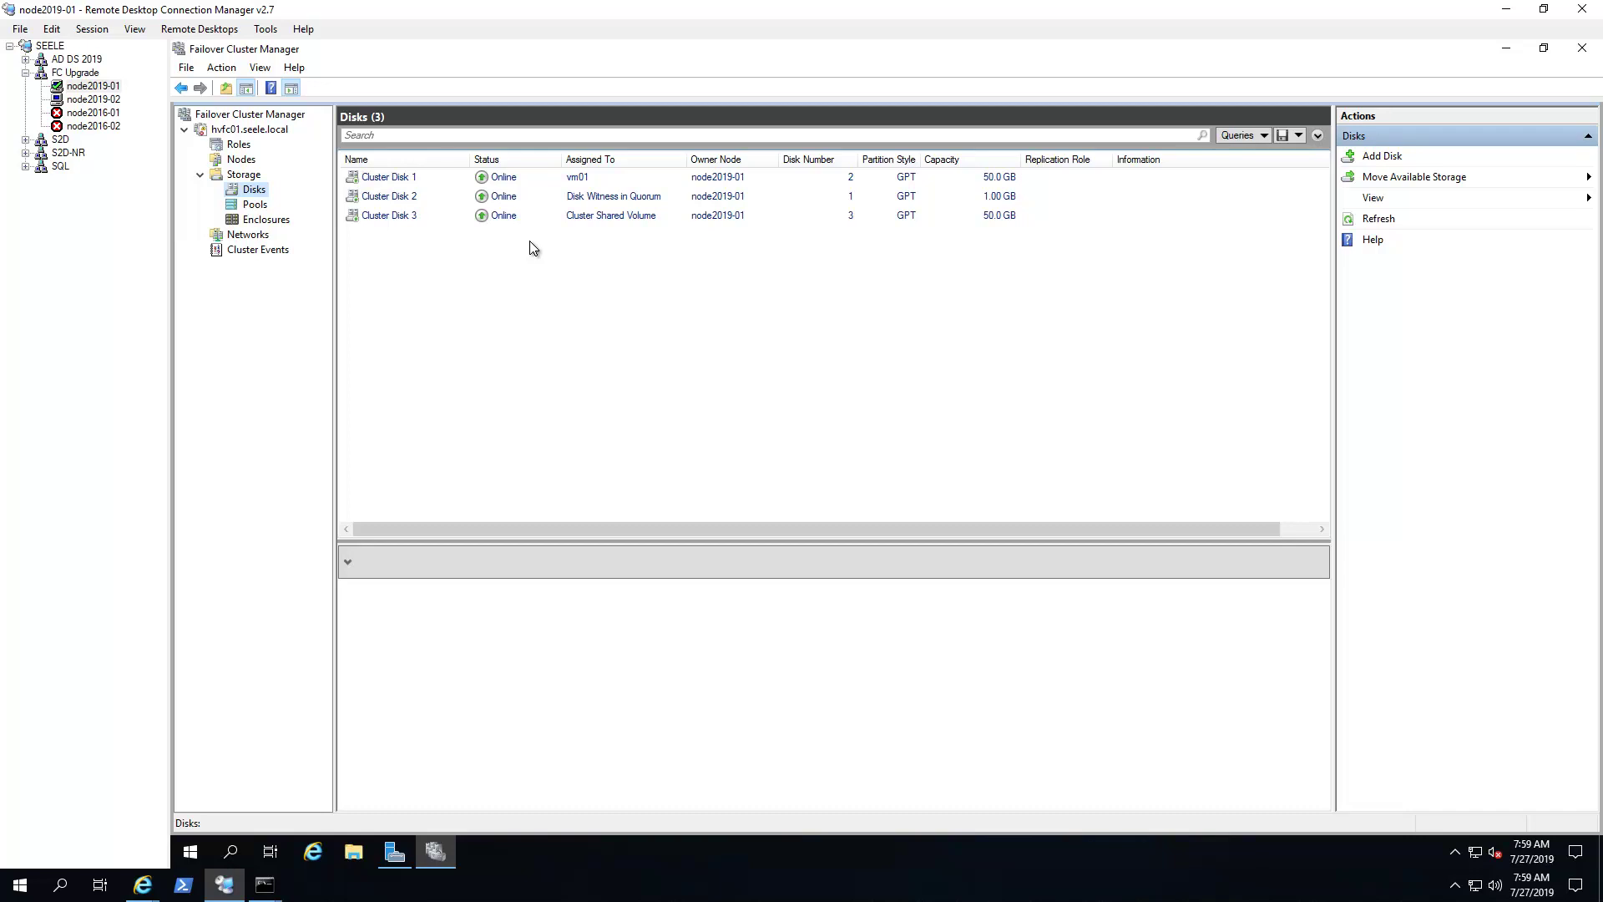
Switch to the Windows Server 2019 presentation in Internet Explorer and advance from slide 8 to slide 11.
mouse_move(142, 884)
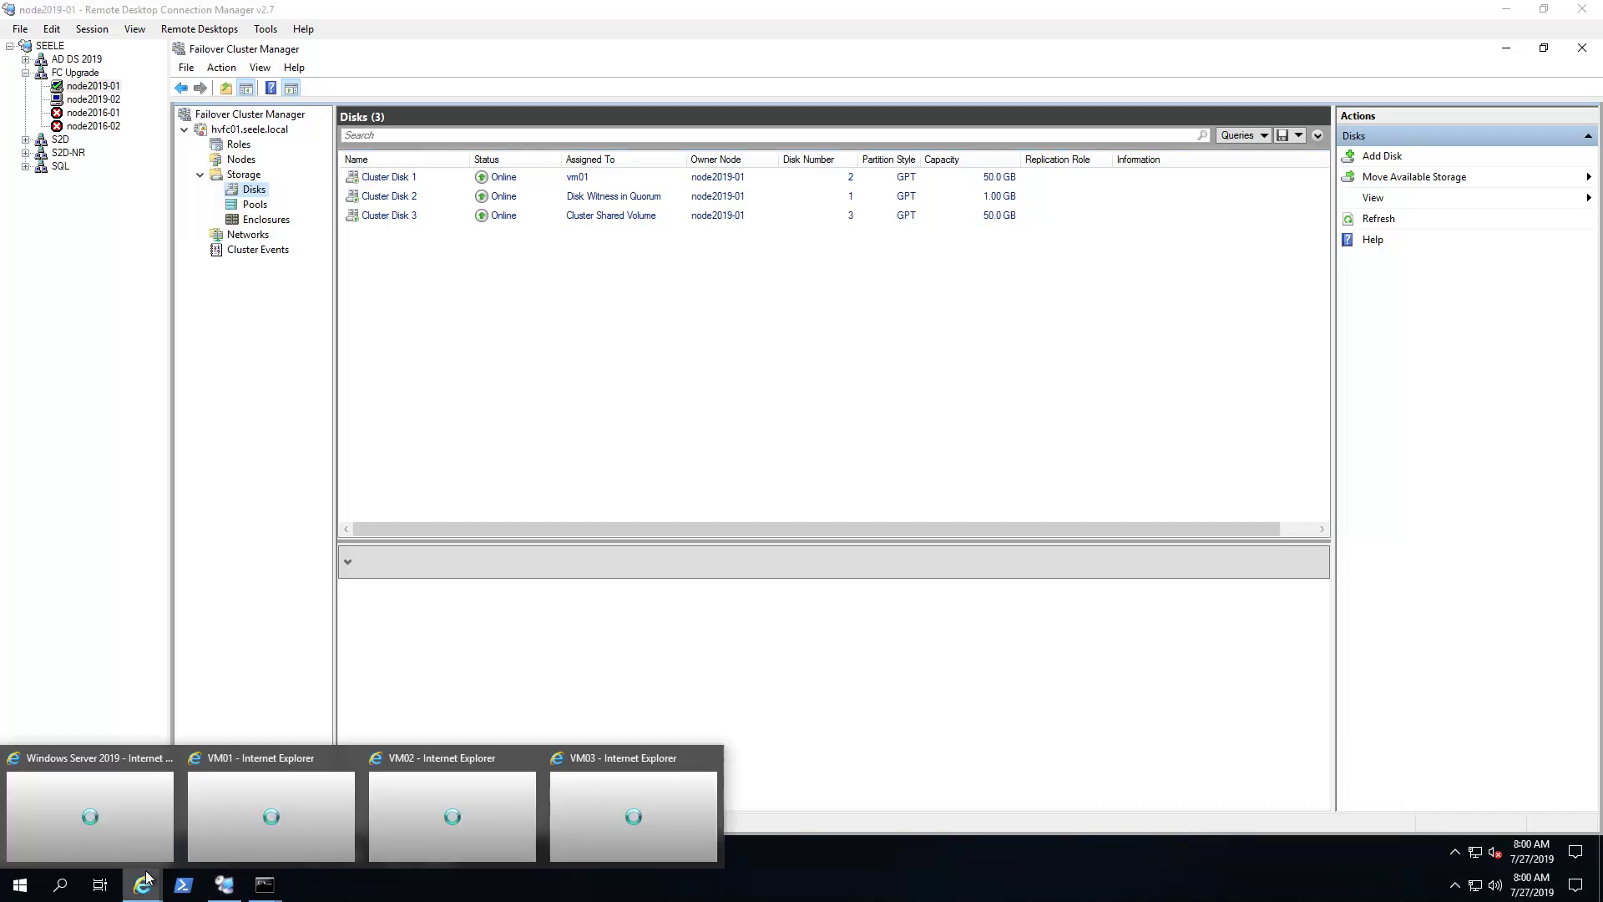
click(229, 840)
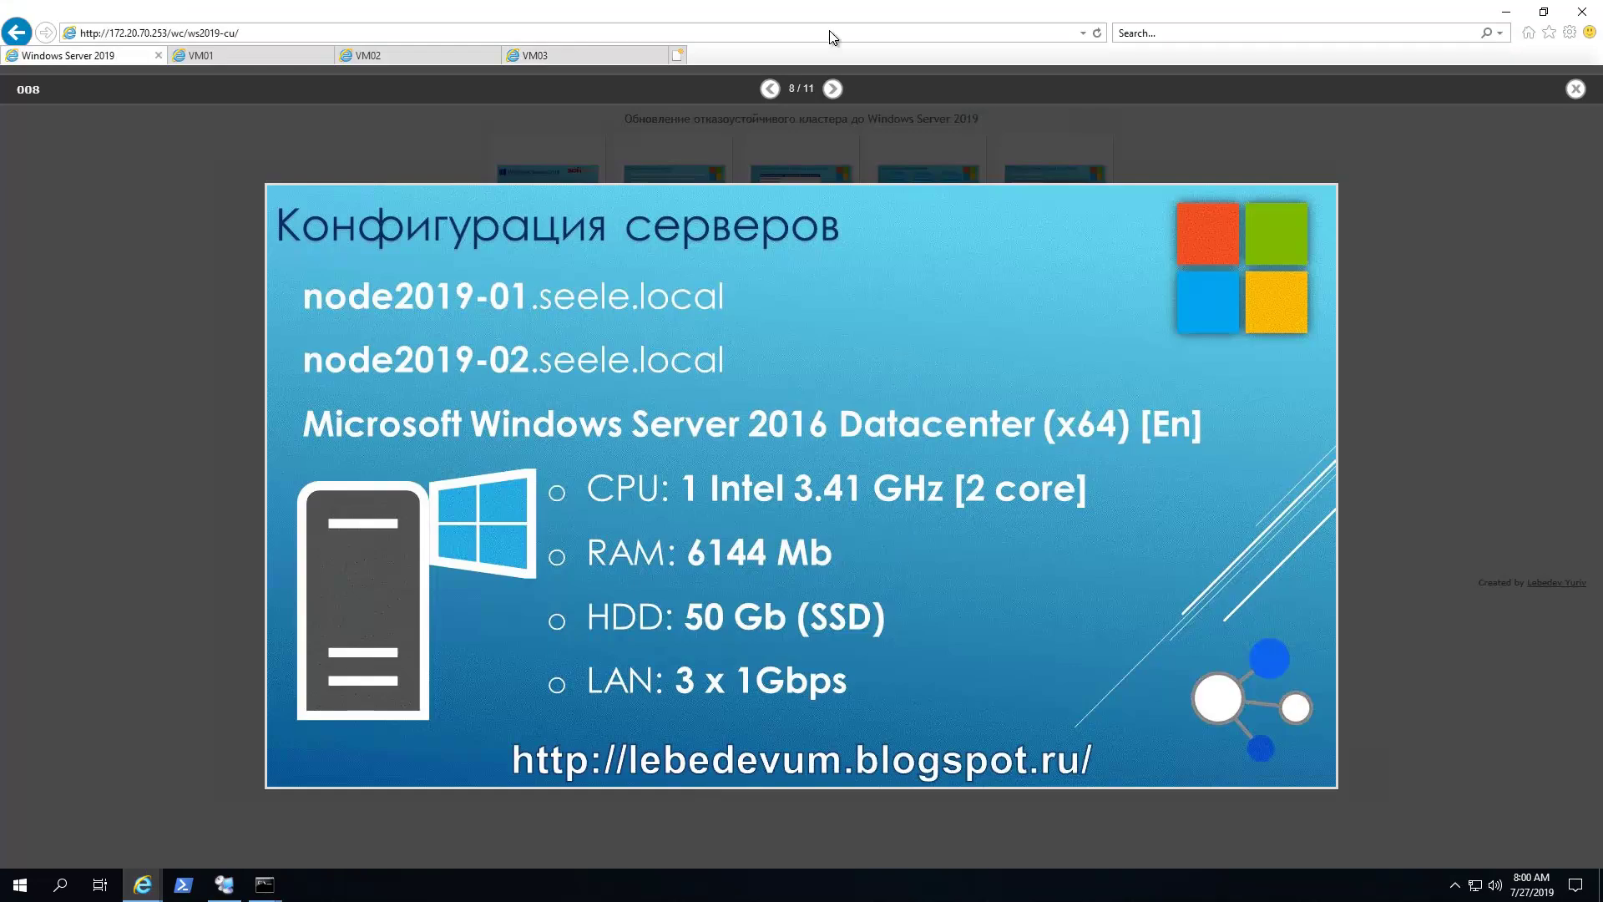
click(836, 95)
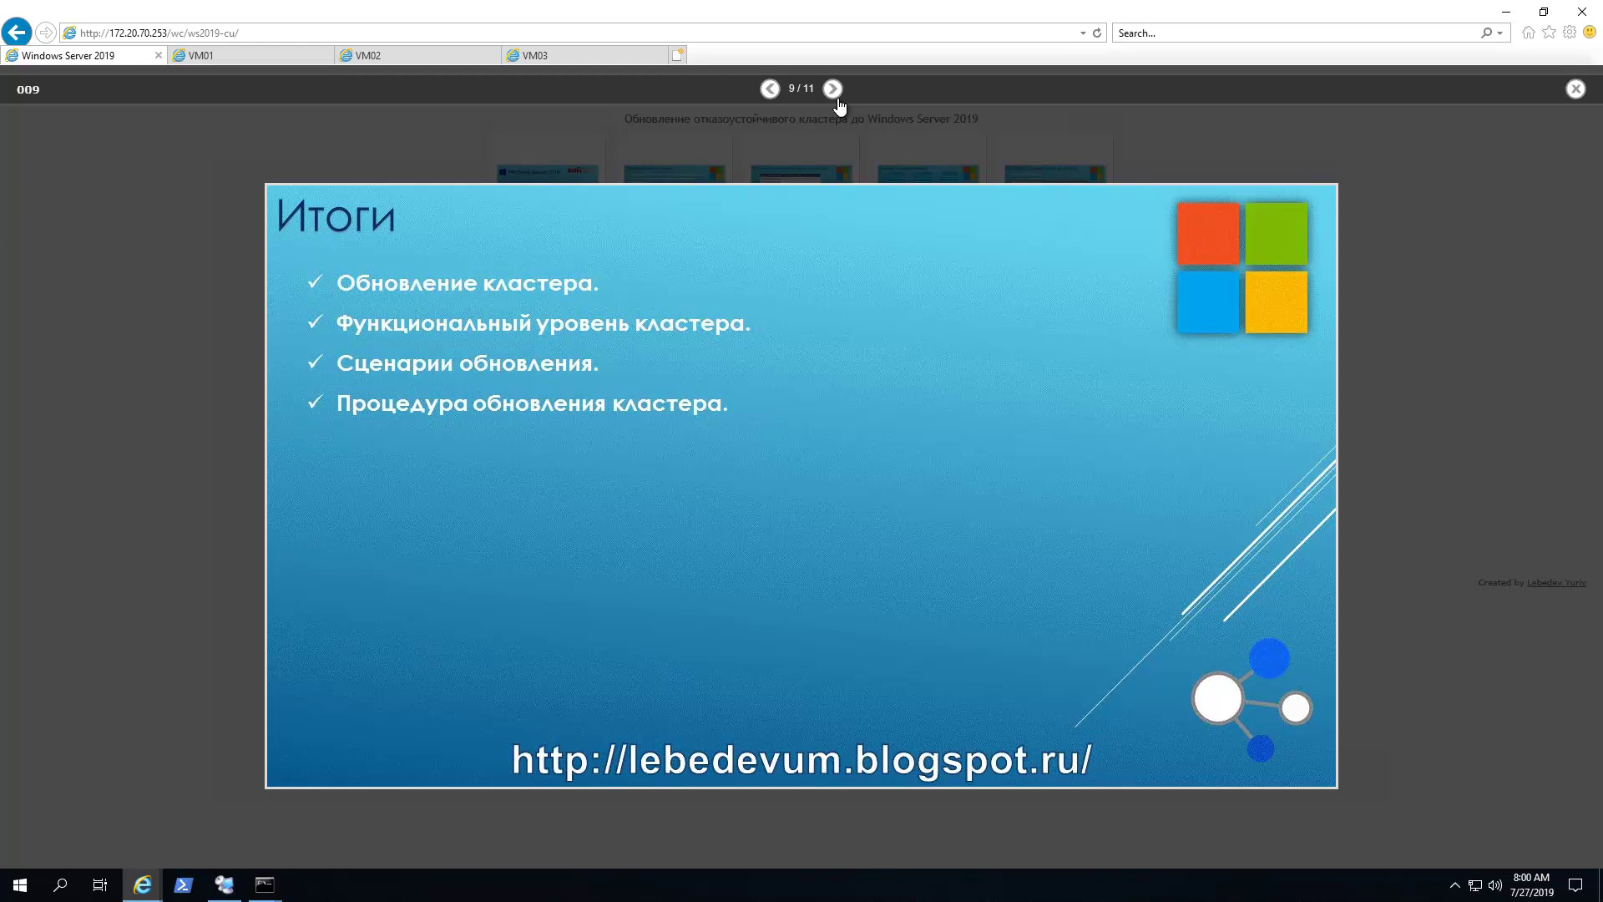
click(835, 94)
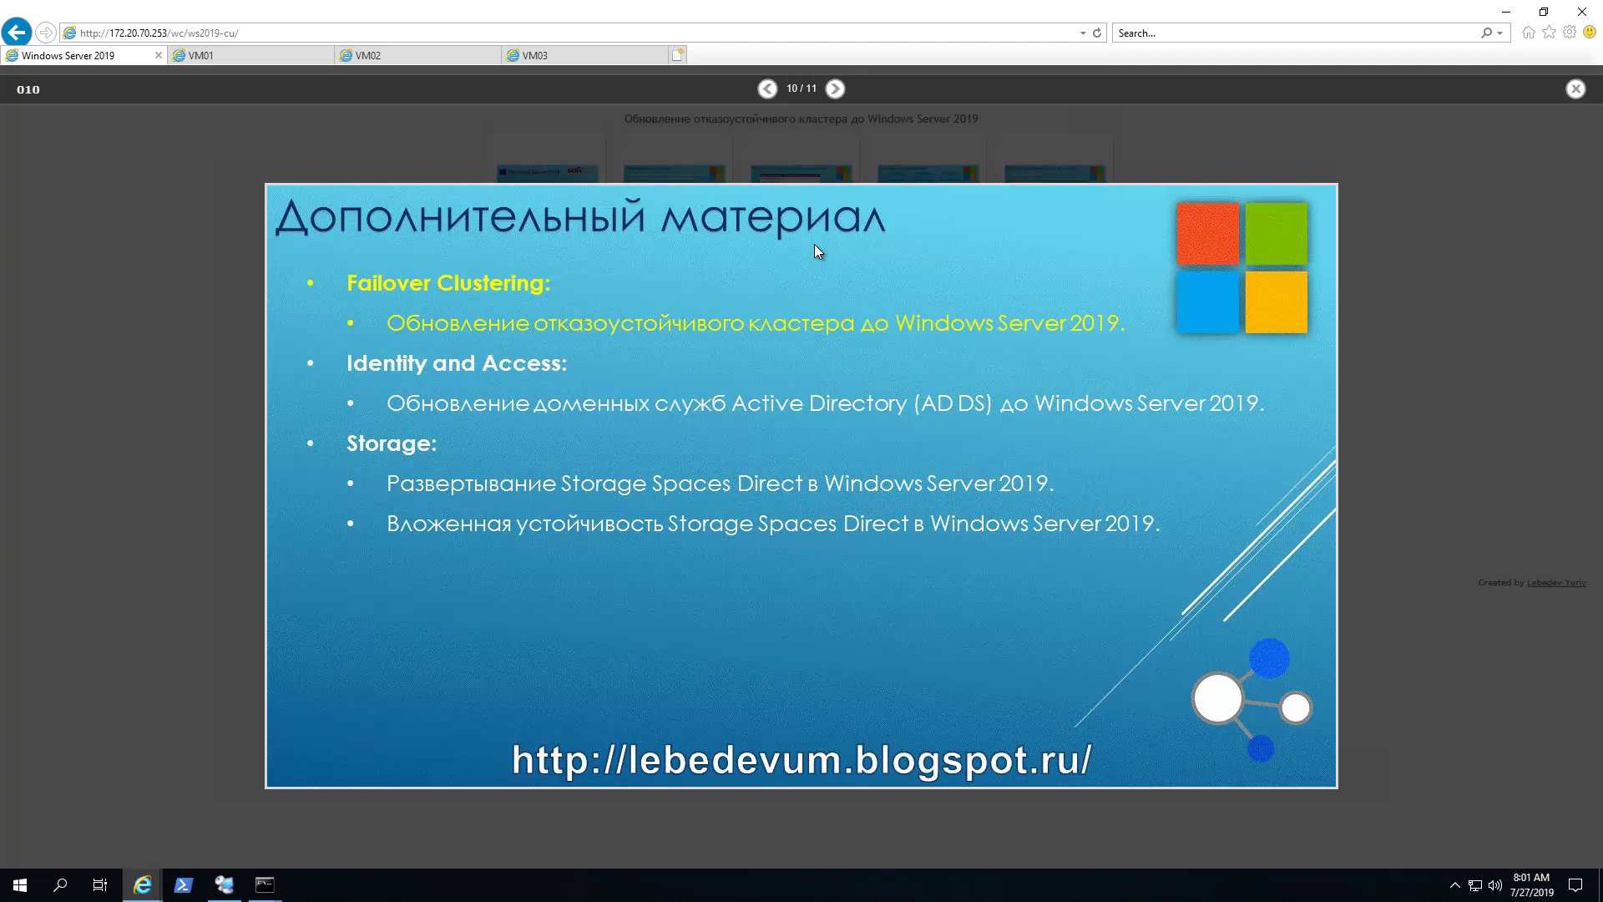
click(835, 89)
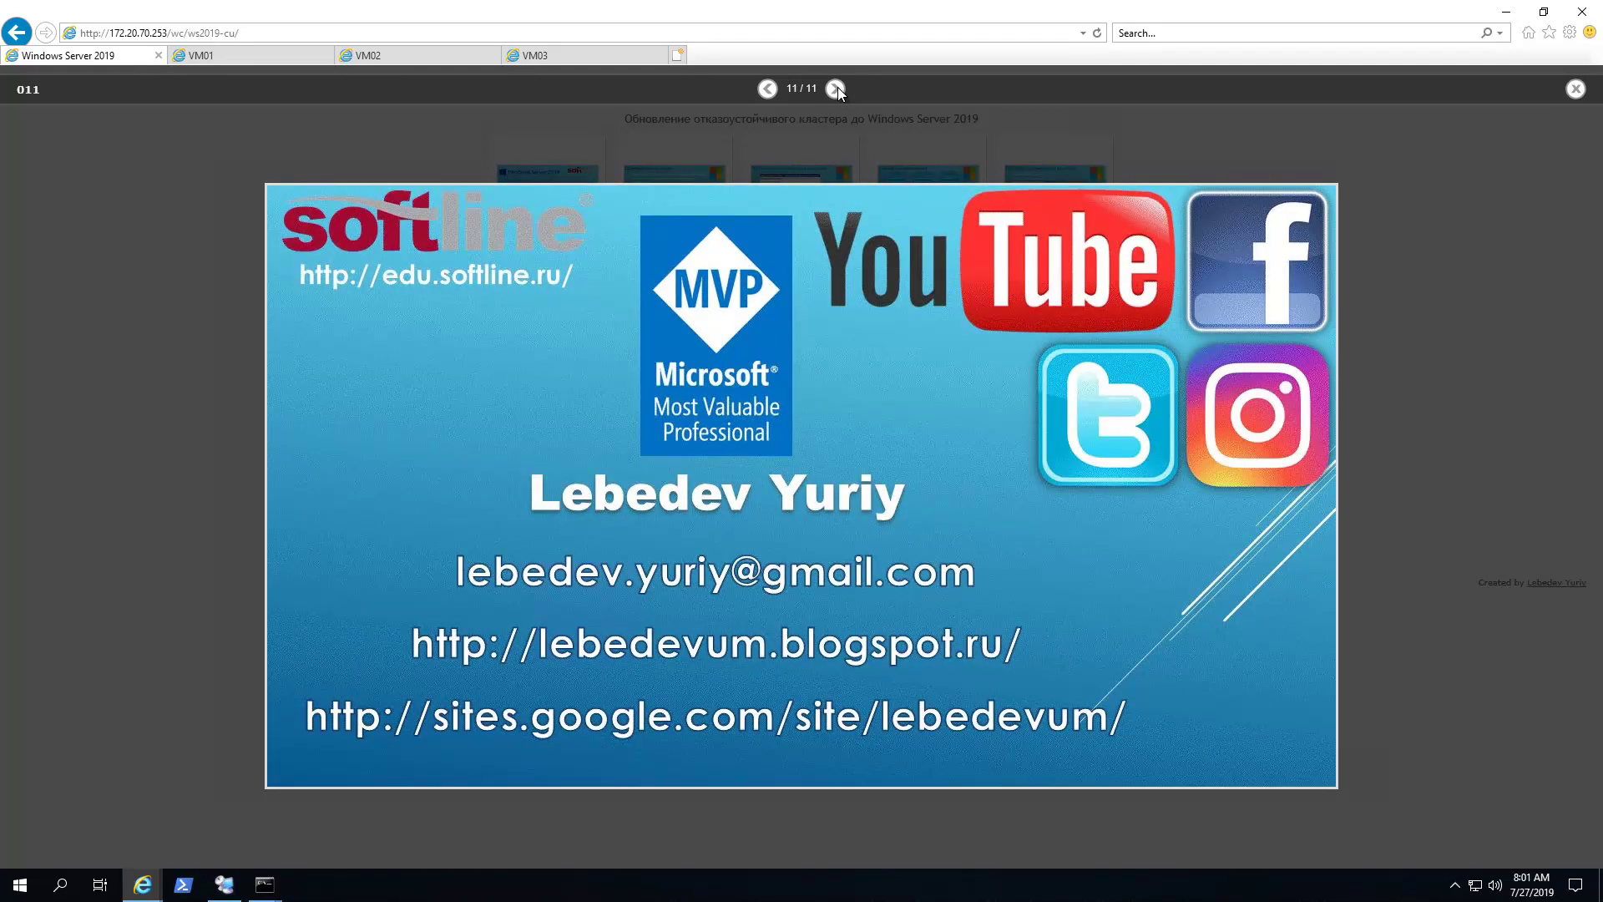